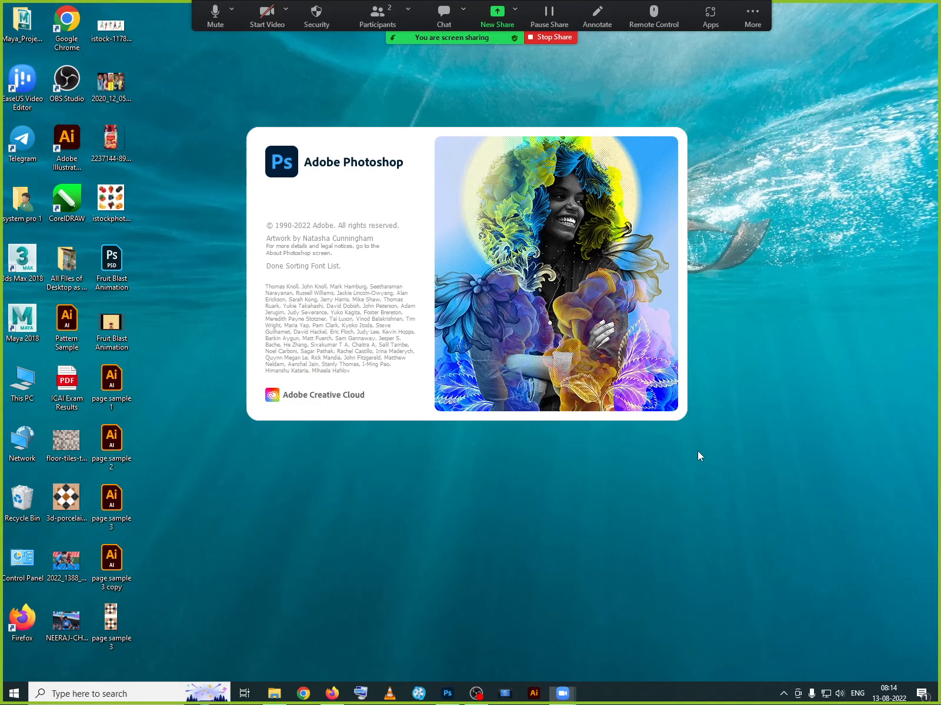
# Empty the Recycle Bin and confirm the permanent deletion.
pyautogui.rightClick(26, 499)
pyautogui.click(88, 520)
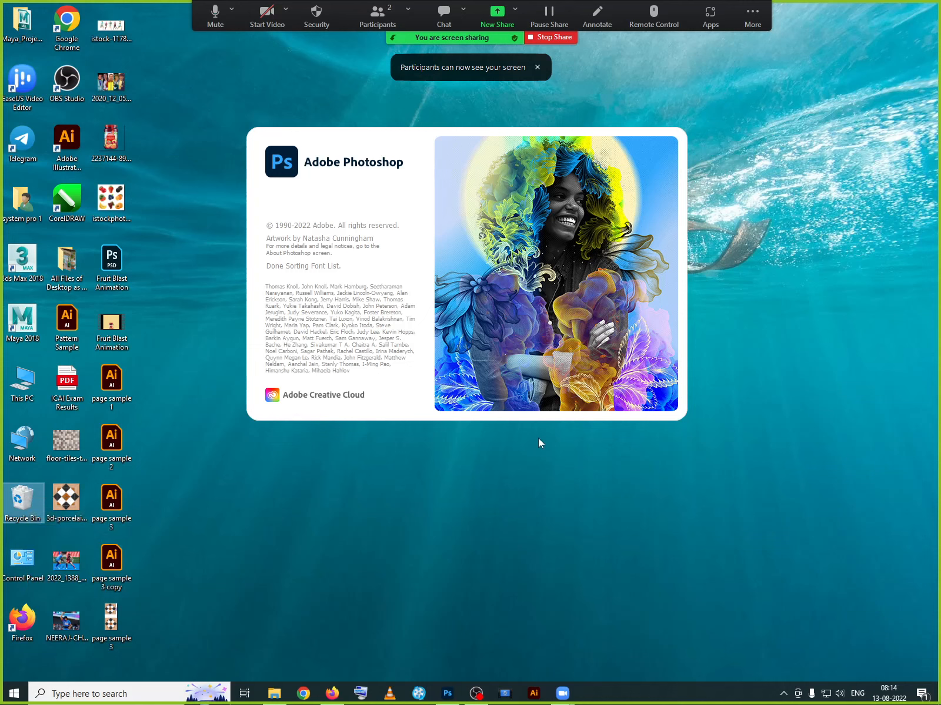
pyautogui.click(527, 360)
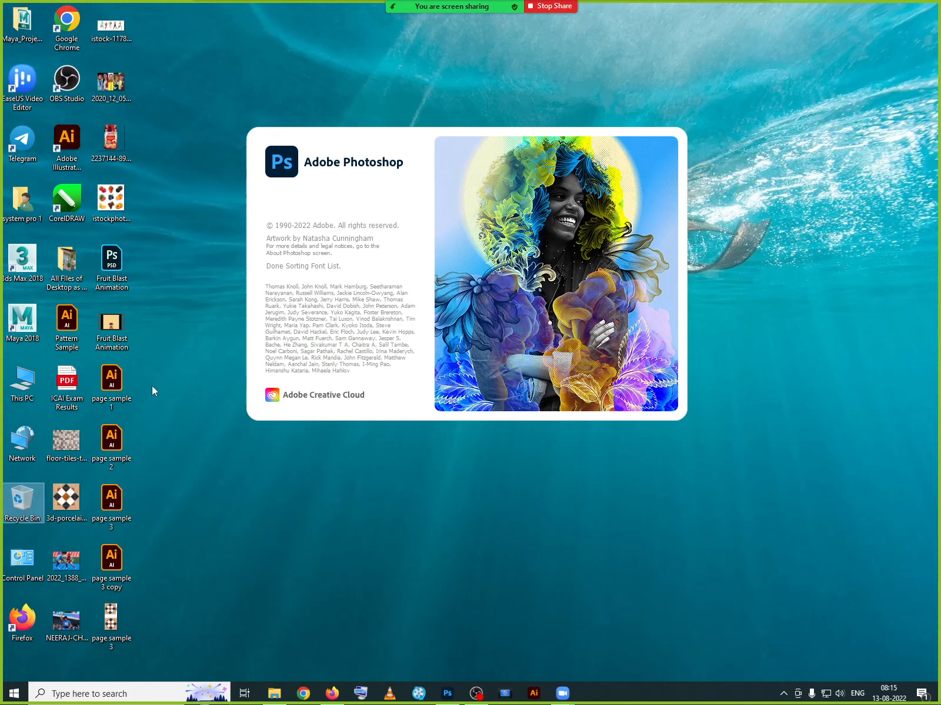
# Delete the five page sample files, the floor-tiles image and the athlete photo from the desktop.
pyautogui.moveTo(152, 373); pyautogui.dragTo(109, 648)
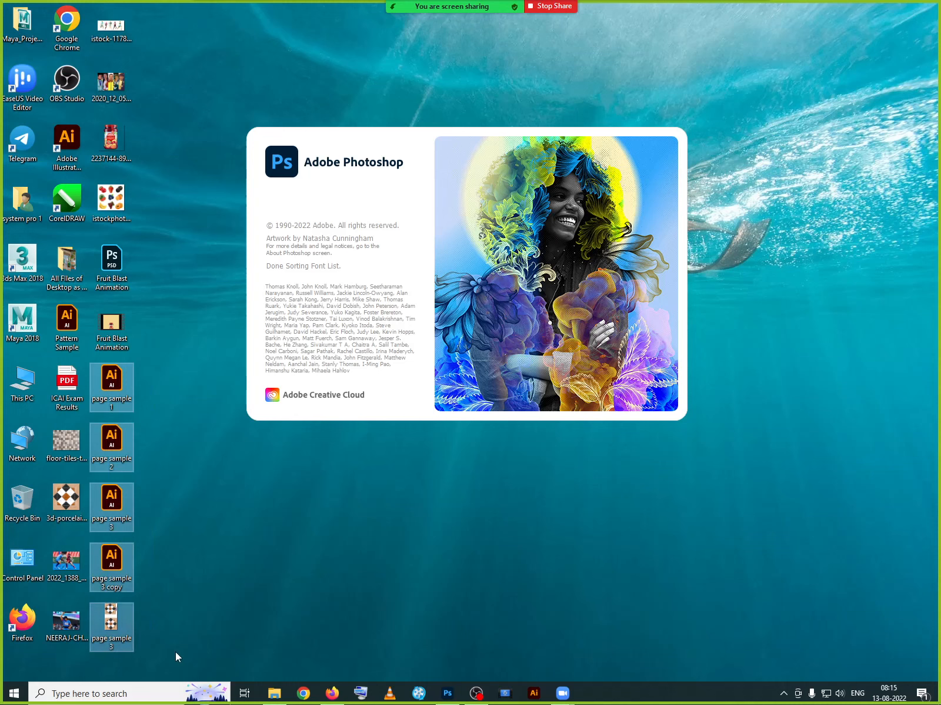
pyautogui.press('Delete')
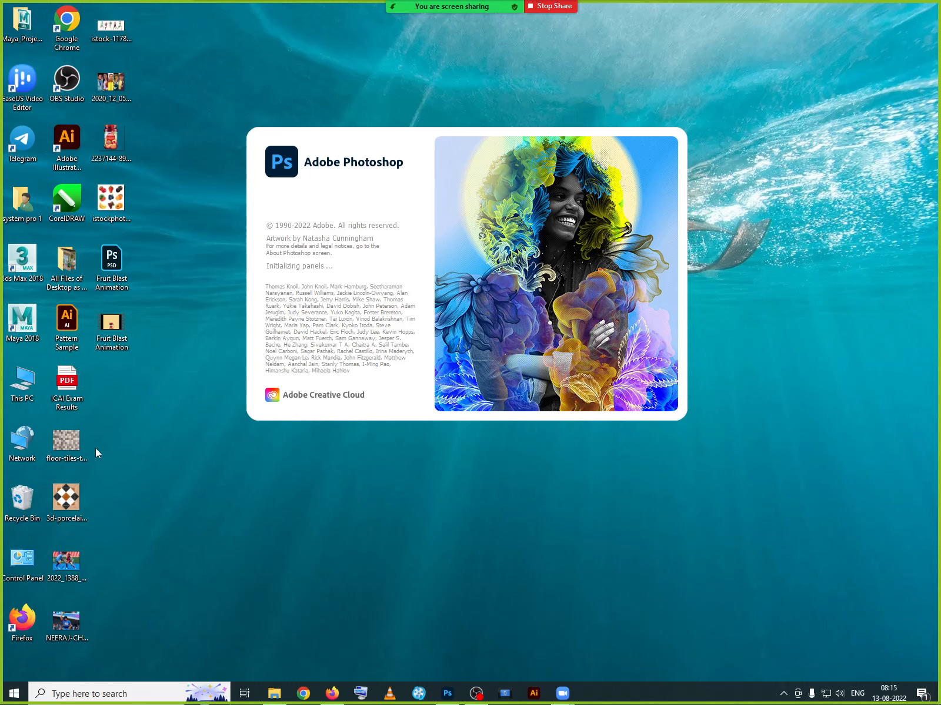
pyautogui.click(80, 442)
pyautogui.press('Delete')
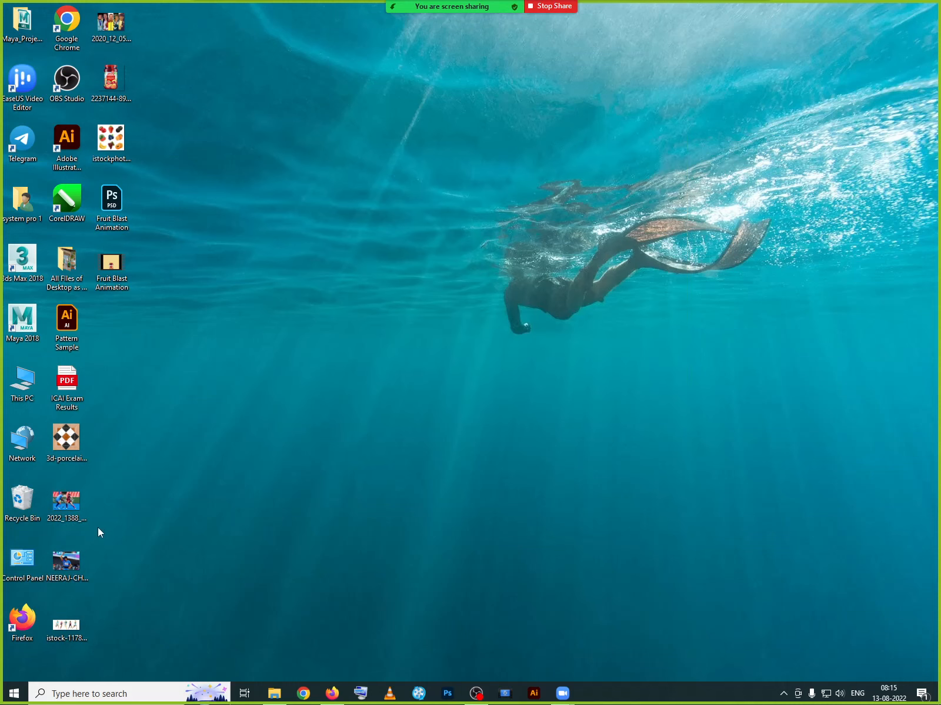
pyautogui.doubleClick(59, 580)
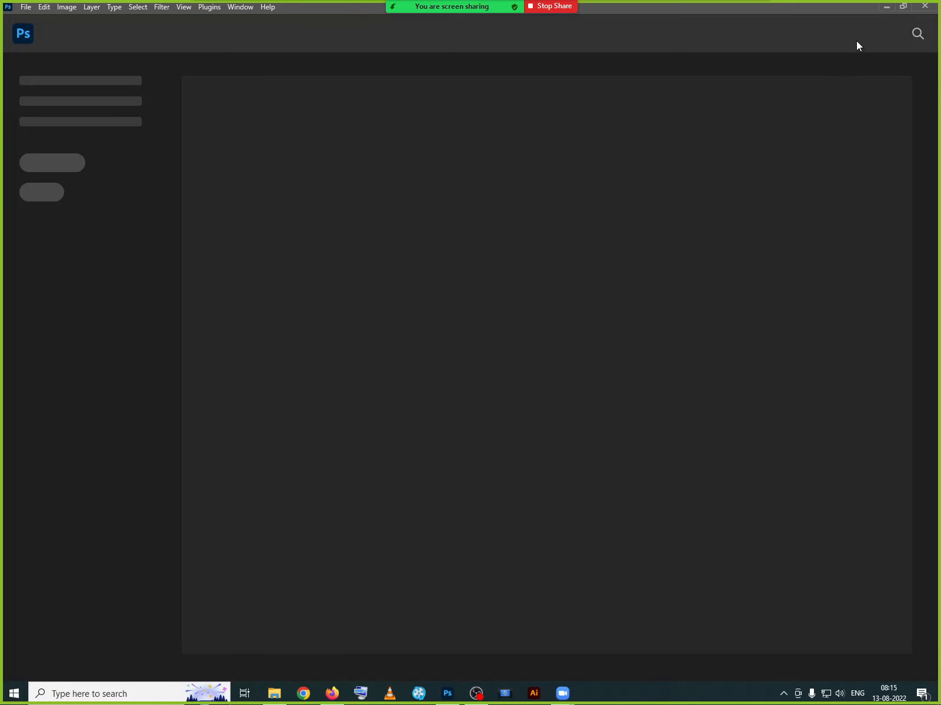
# Minimize Photoshop and permanently delete the seven items in the Recycle Bin.
pyautogui.click(885, 7)
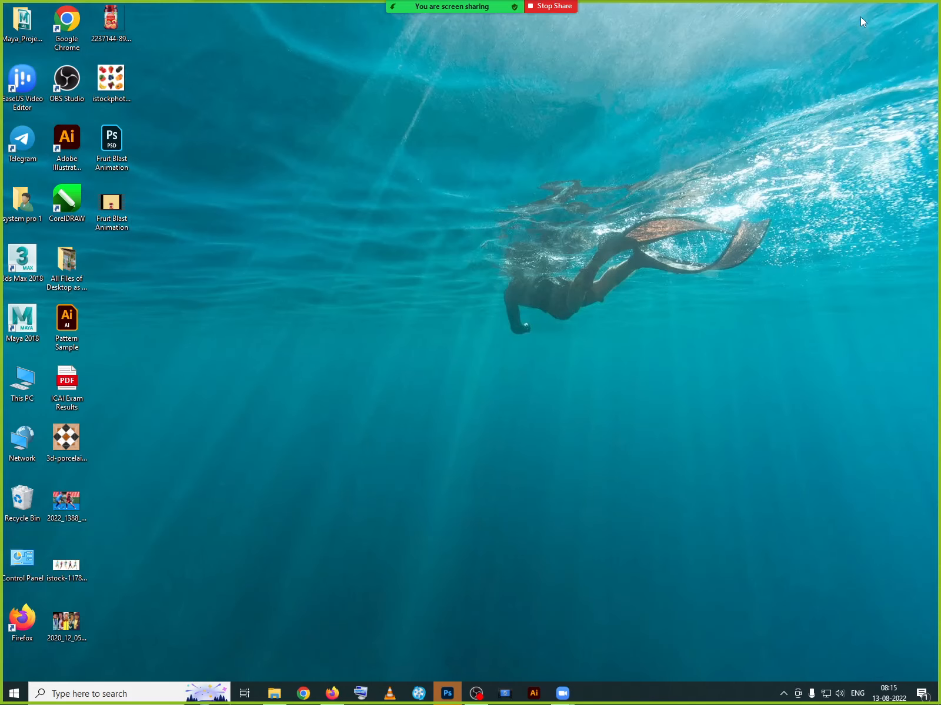
pyautogui.rightClick(34, 496)
pyautogui.click(67, 516)
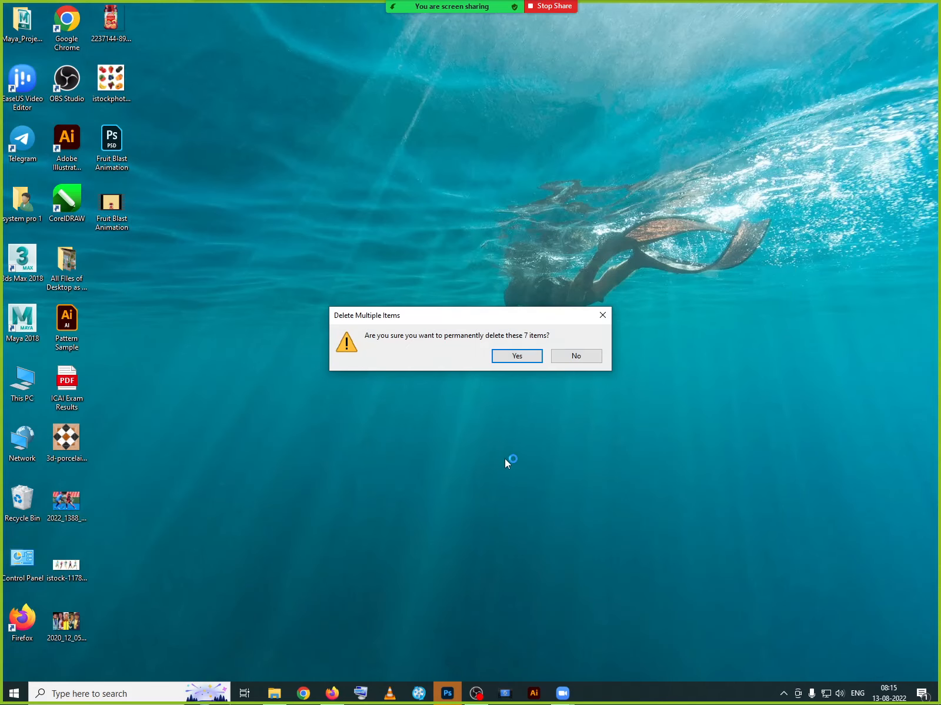
pyautogui.click(512, 357)
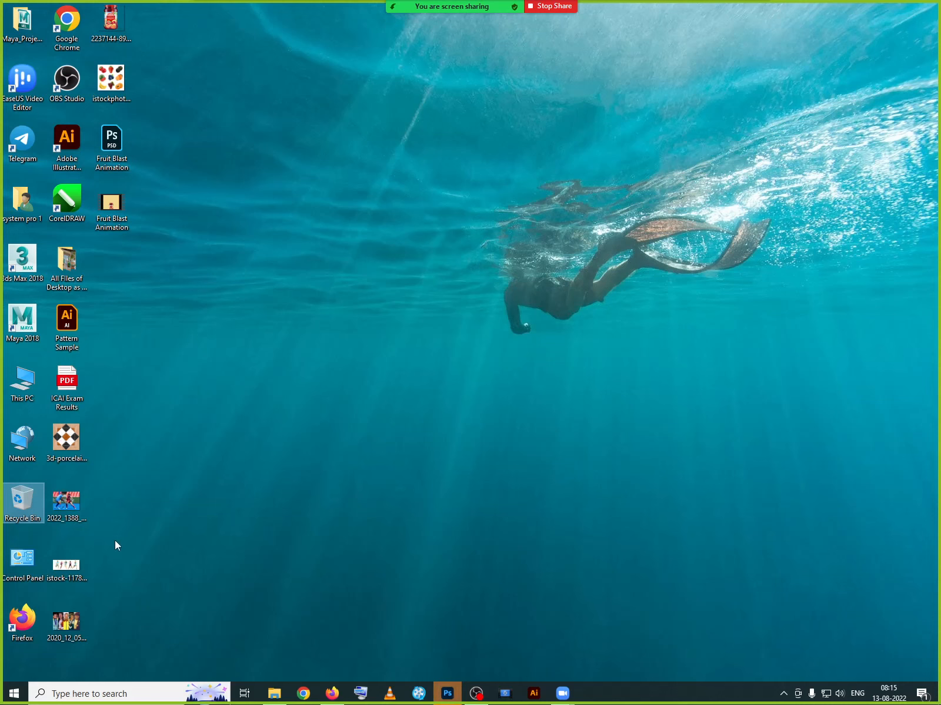
# Switch to Photoshop and create a new document from the Web Most Common preset, 1366 x 768 px at 72 ppi.
pyautogui.moveTo(77, 570)
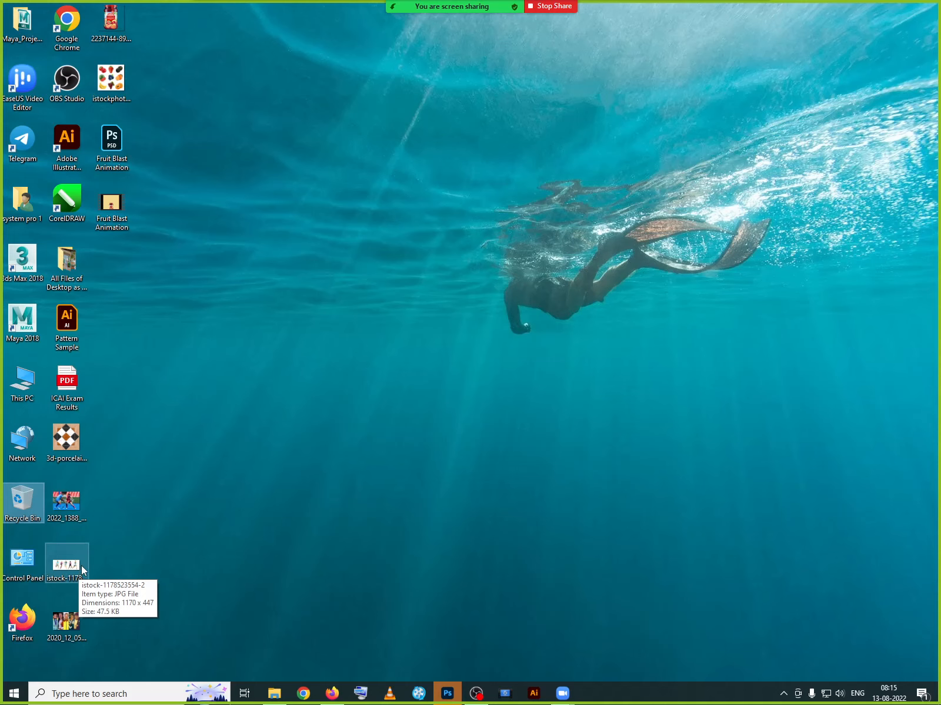
pyautogui.click(453, 696)
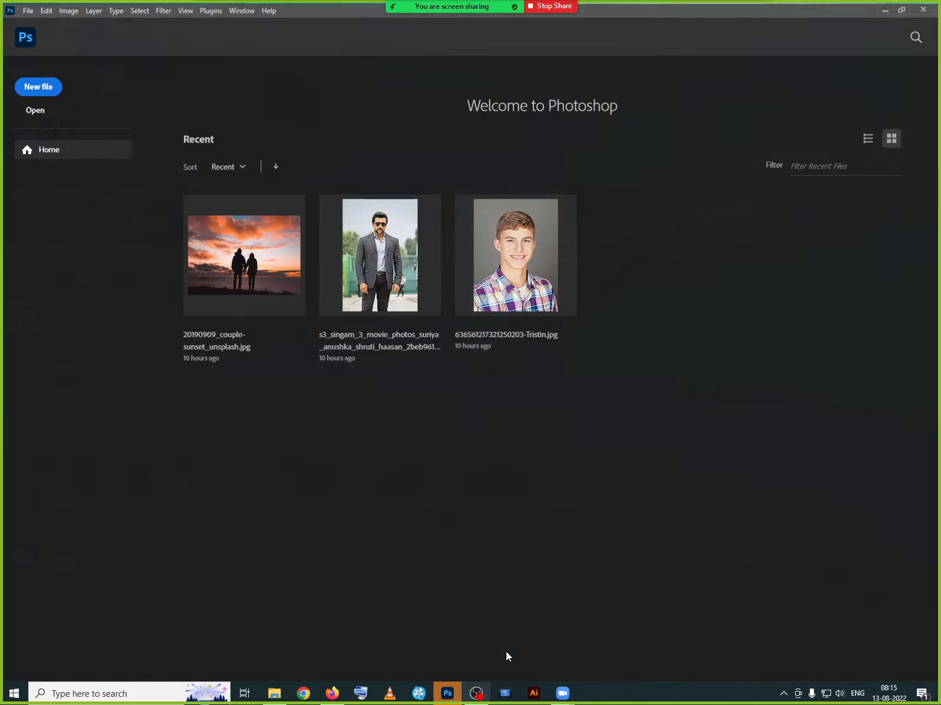
pyautogui.click(47, 84)
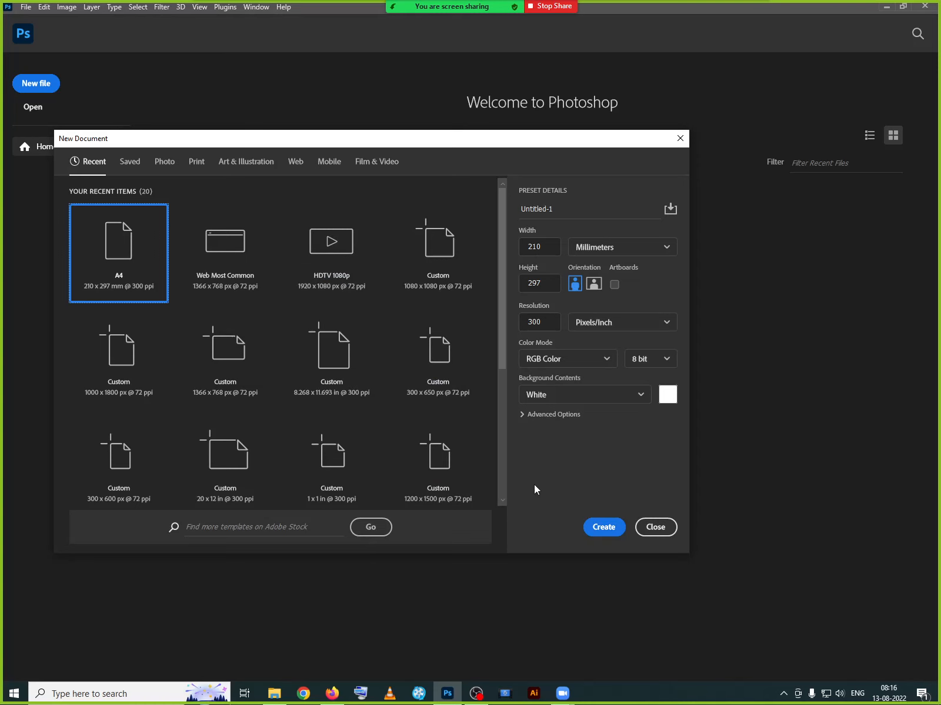
pyautogui.click(233, 272)
pyautogui.click(597, 527)
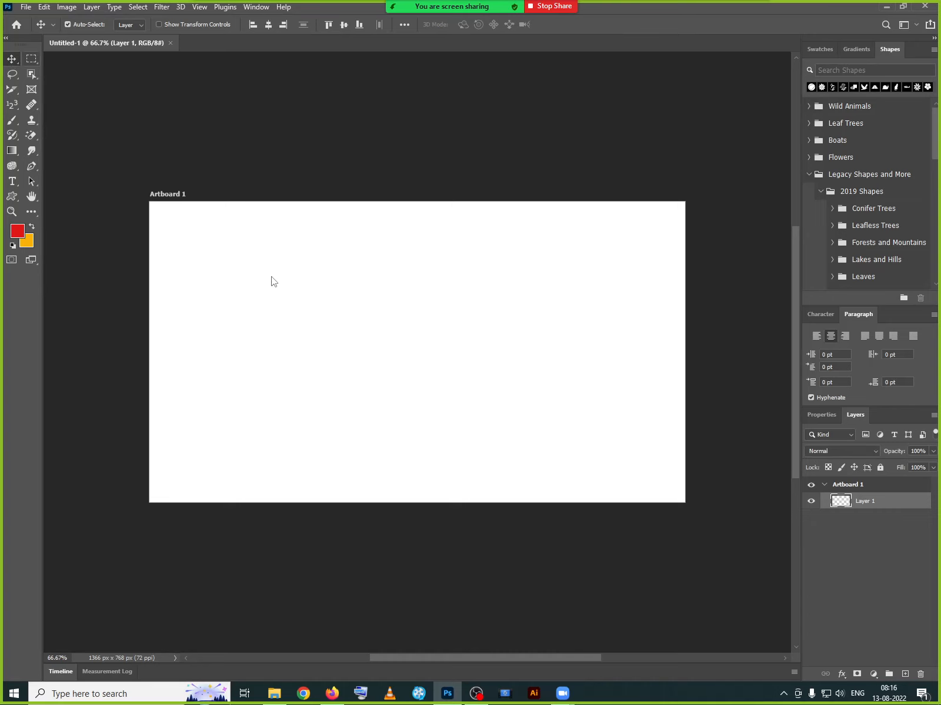
# Set the Rectangular Marquee style to Normal and draw a selection about 632 x 398 px on the artboard.
pyautogui.click(31, 58)
pyautogui.click(263, 269)
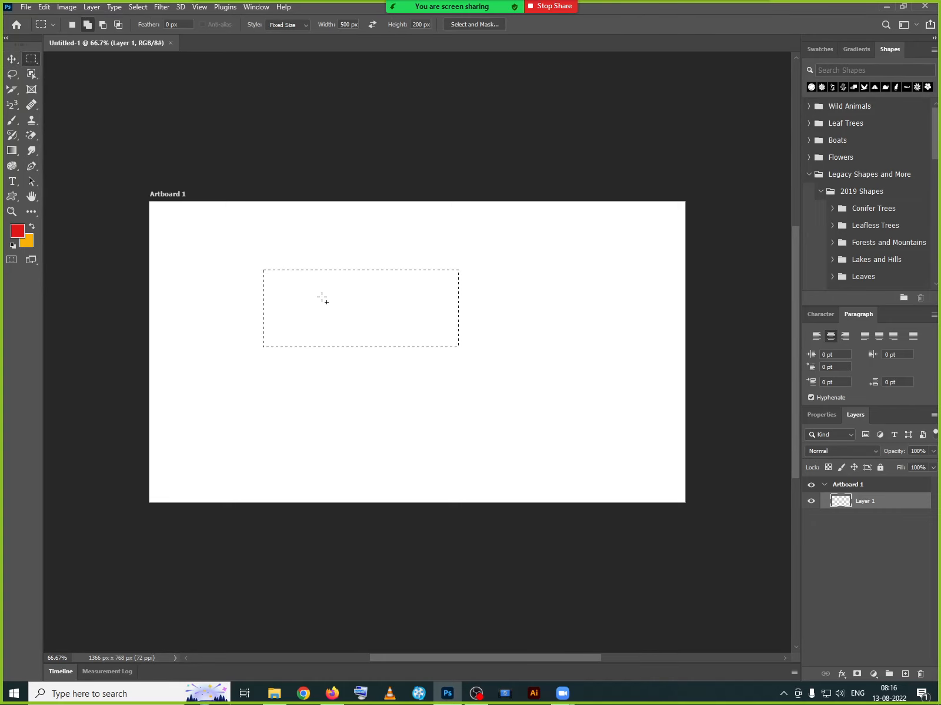
pyautogui.hotkey('ctrl', 'd')
pyautogui.click(282, 34)
pyautogui.moveTo(246, 284); pyautogui.dragTo(494, 439)
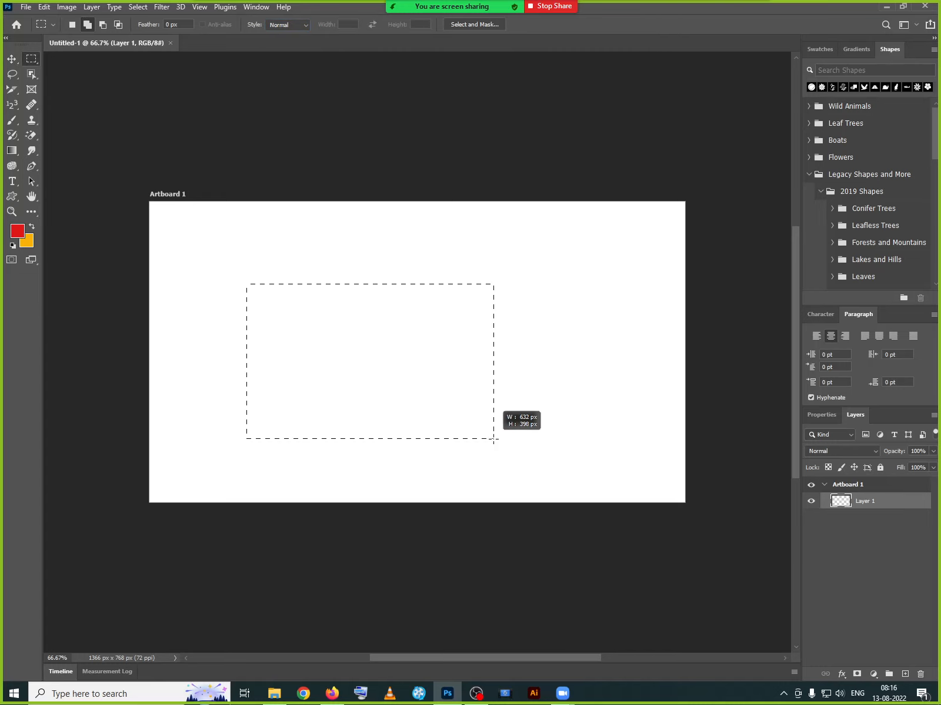
pyautogui.moveTo(493, 439); pyautogui.dragTo(494, 439)
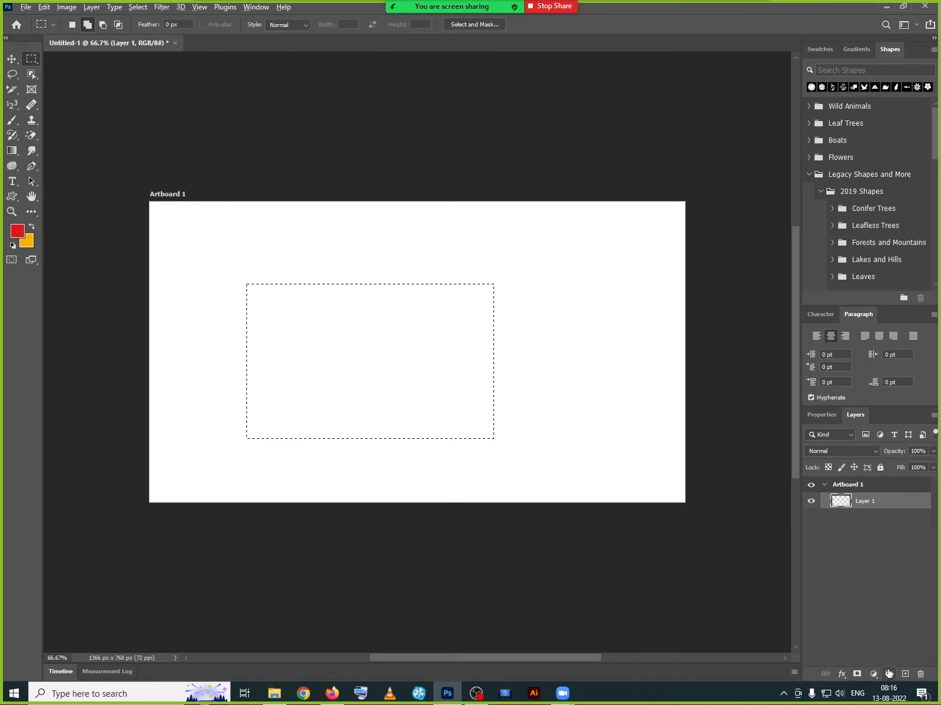
# Fill the selection with the orange background color, and delete the filled Layer 1 after deselecting.
pyautogui.hotkey('alt', 'BackSpace')
pyautogui.hotkey('ctrl', 'BackSpace')
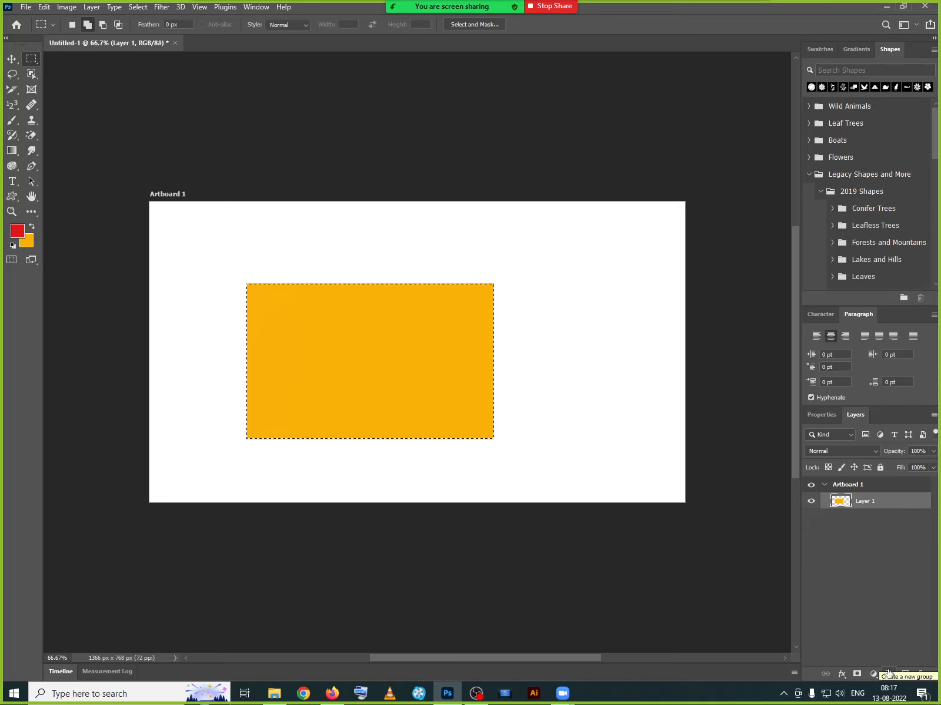
pyautogui.hotkey('ctrl', 'd')
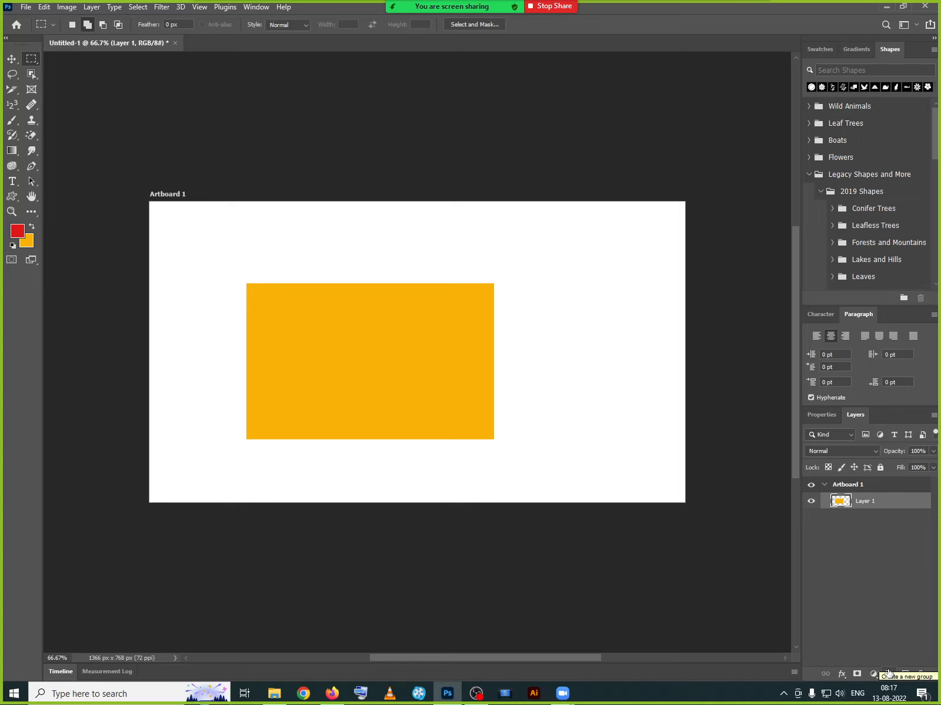
pyautogui.press('Delete')
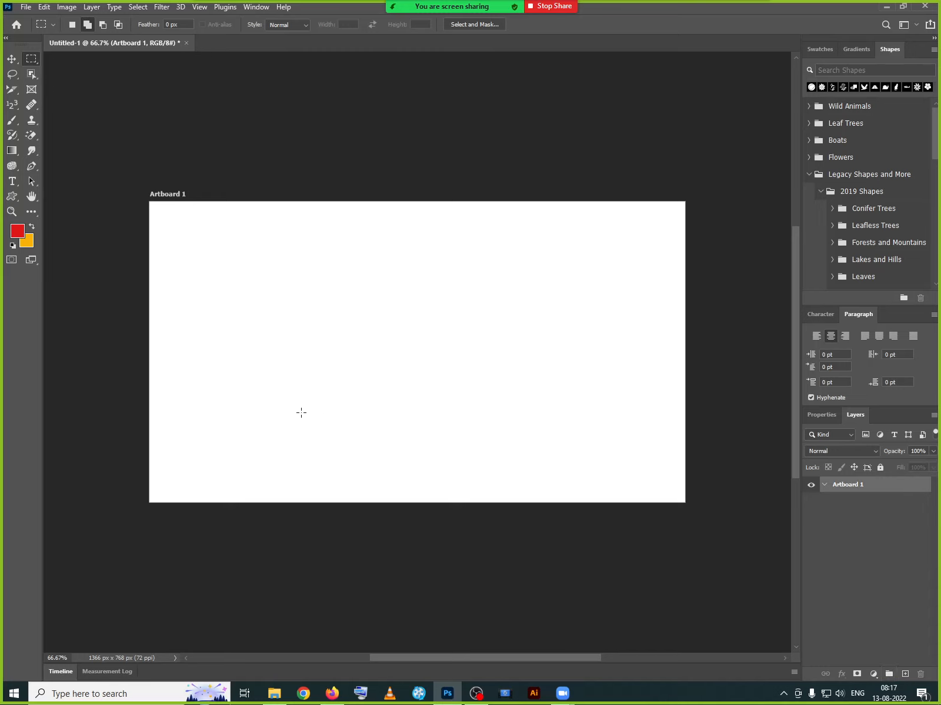
# Try drawing two rectangular marquee selections on the empty artboard, and switch back to the Move tool.
pyautogui.moveTo(224, 298); pyautogui.dragTo(421, 410)
pyautogui.click(385, 414)
pyautogui.moveTo(277, 261); pyautogui.dragTo(385, 412)
pyautogui.click(386, 410)
pyautogui.rightClick(18, 61)
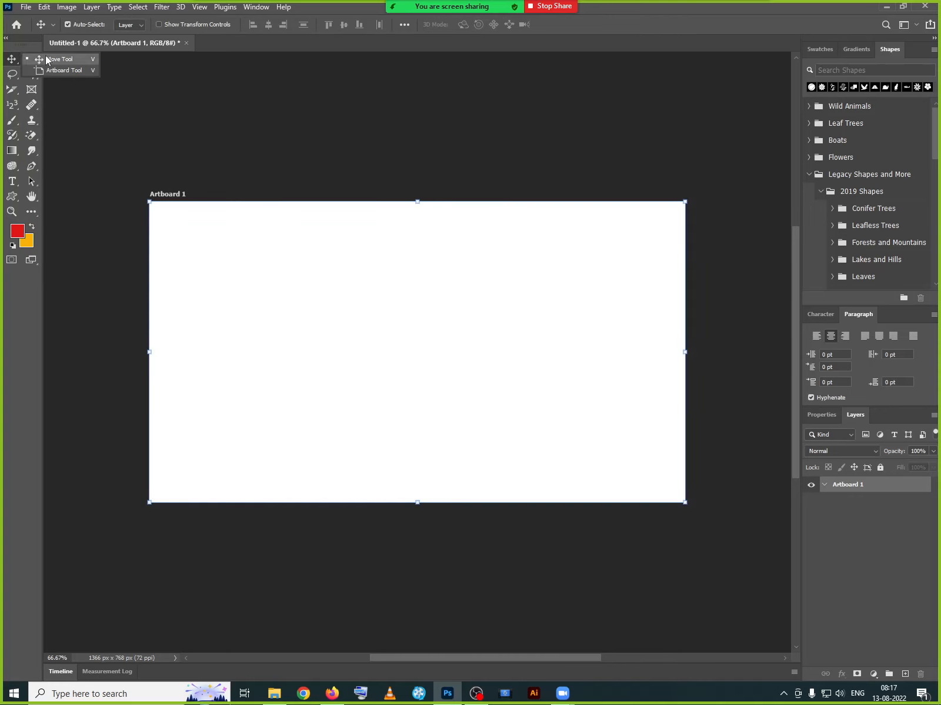
pyautogui.click(32, 60)
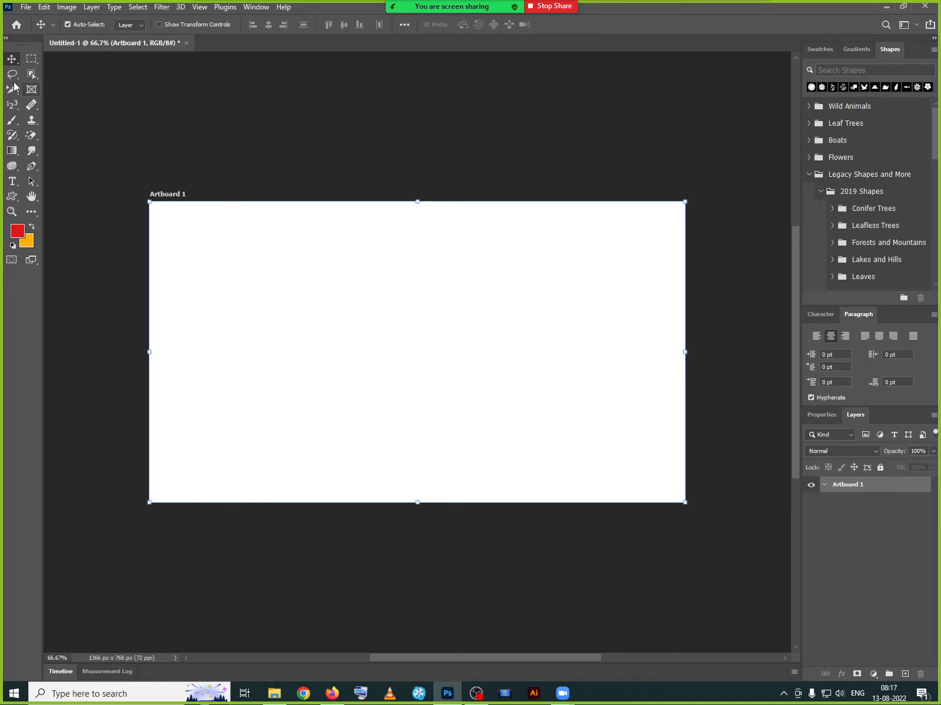
# Activate the Lasso tool and open the portrait photo of the young man in the plaid shirt.
pyautogui.click(11, 74)
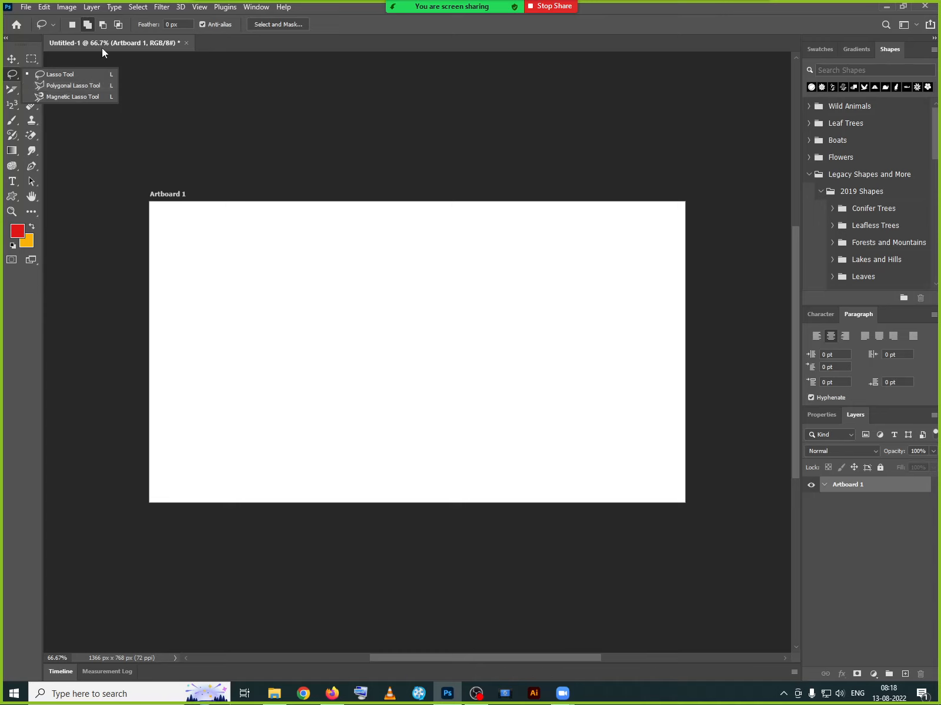
pyautogui.click(26, 7)
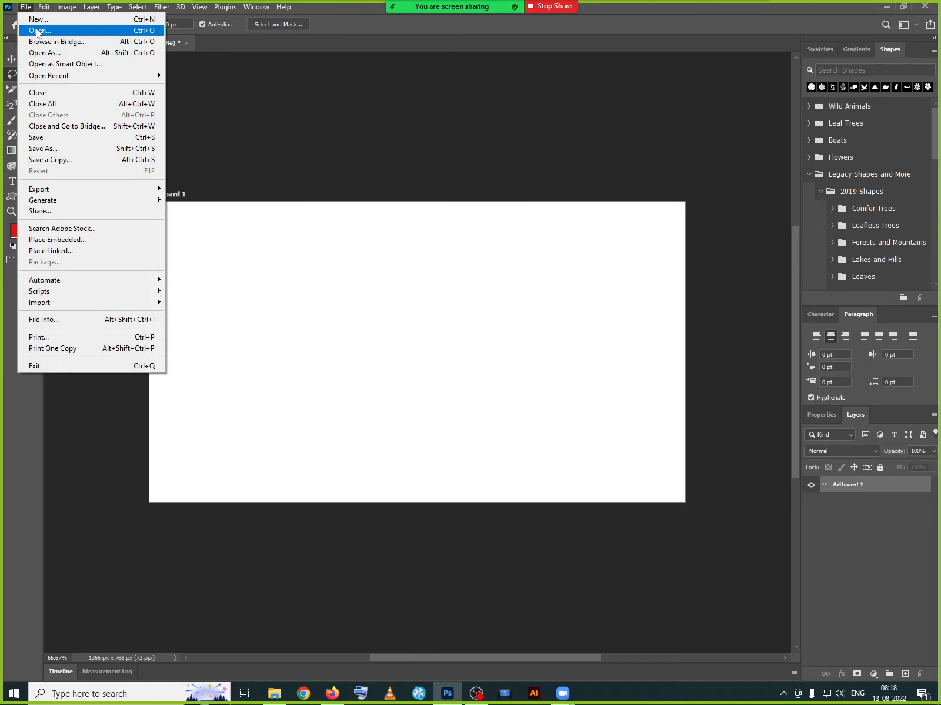
pyautogui.click(39, 30)
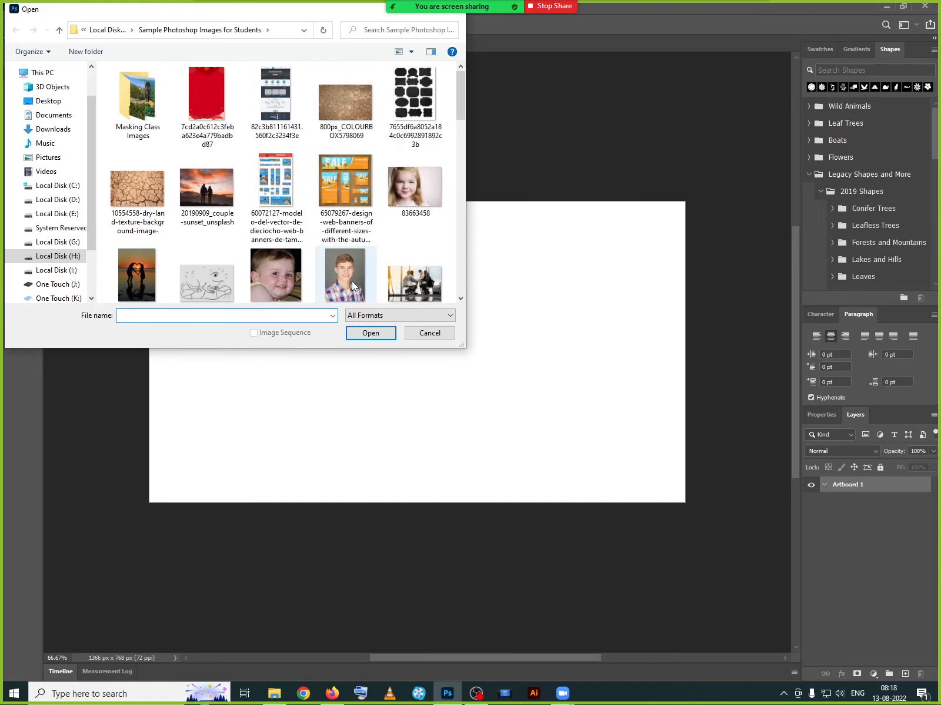
pyautogui.scroll(-1, 345, 273)
pyautogui.click(346, 247)
pyautogui.click(371, 333)
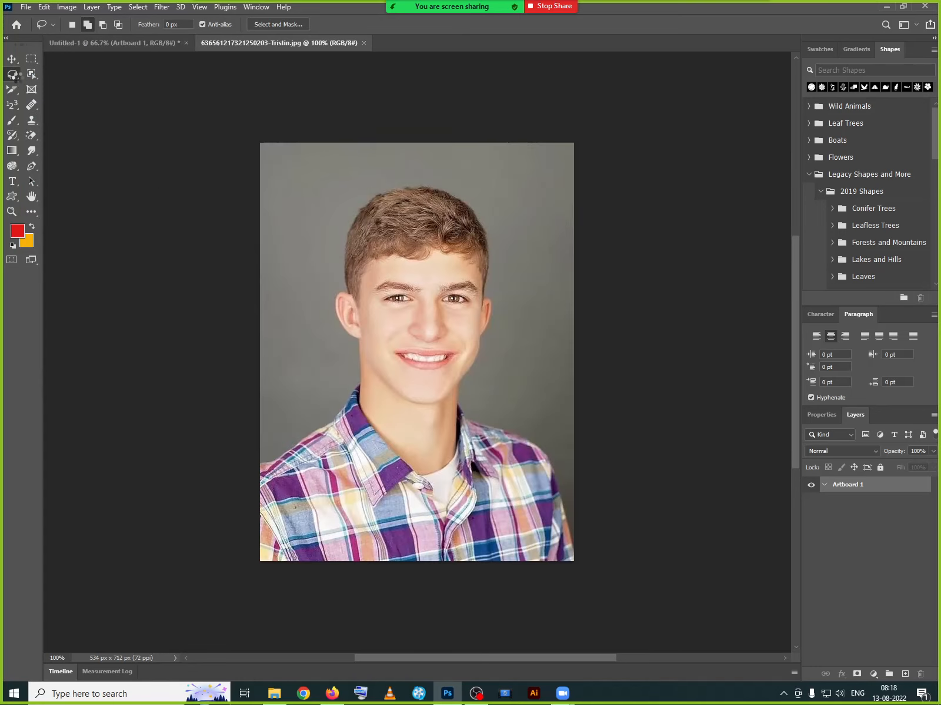
# Trace a freehand Lasso selection around the young man's head in the portrait.
pyautogui.rightClick(9, 80)
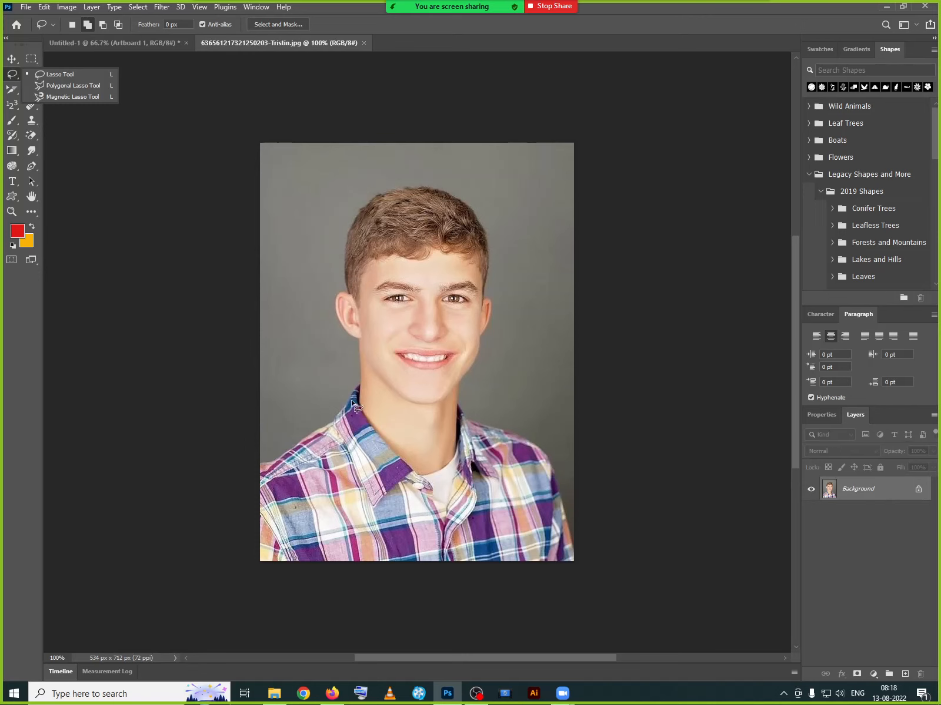
pyautogui.moveTo(354, 393)
pyautogui.mouseDown()
pyautogui.moveTo(359, 347)
pyautogui.moveTo(340, 332)
pyautogui.mouseUp()
pyautogui.click(392, 364)
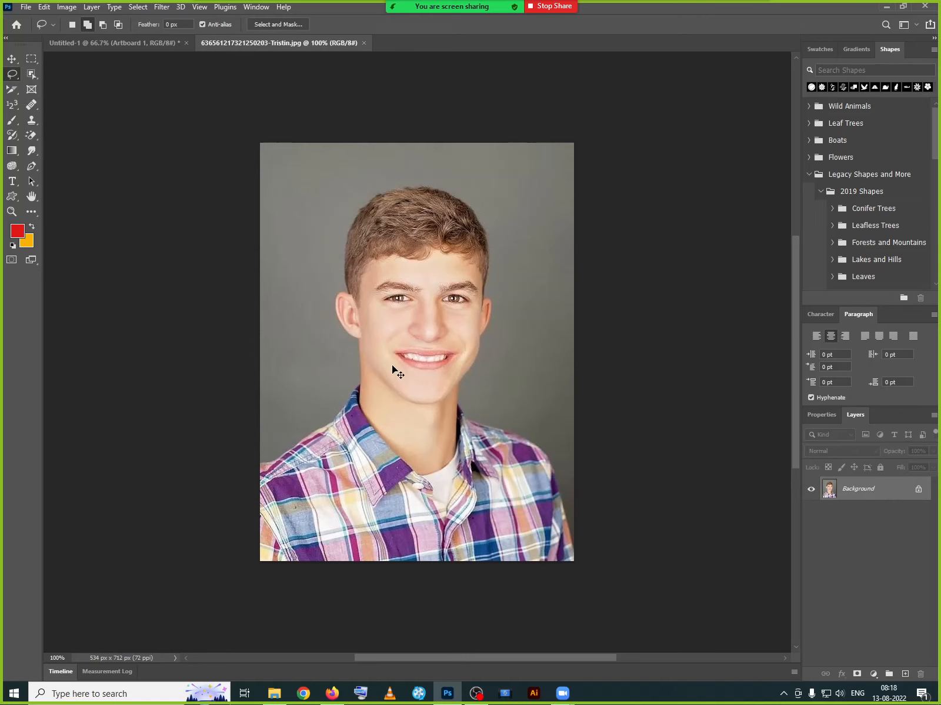
pyautogui.moveTo(358, 387)
pyautogui.mouseDown()
pyautogui.moveTo(359, 353)
pyautogui.moveTo(323, 306)
pyautogui.moveTo(360, 211)
pyautogui.moveTo(388, 196)
pyautogui.moveTo(472, 215)
pyautogui.moveTo(486, 240)
pyautogui.moveTo(489, 305)
pyautogui.moveTo(469, 376)
pyautogui.moveTo(429, 409)
pyautogui.moveTo(402, 403)
pyautogui.moveTo(360, 363)
pyautogui.mouseUp()
# Refine the head selection by subtracting the excess background beside the left ear and adding the missing hair at the top.
pyautogui.click(102, 24)
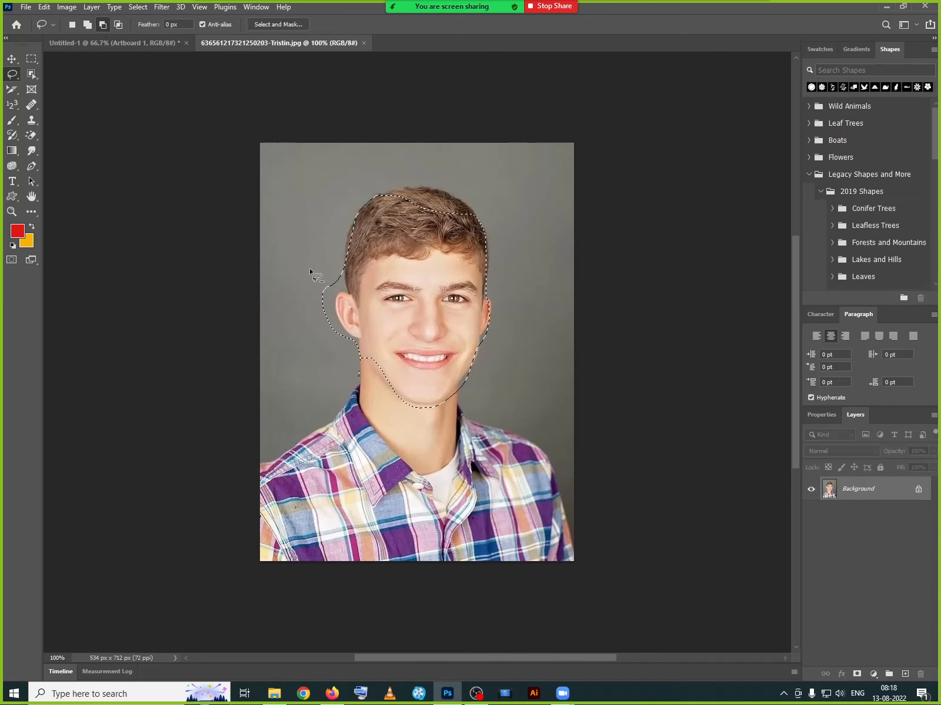
pyautogui.moveTo(333, 259); pyautogui.dragTo(341, 269)
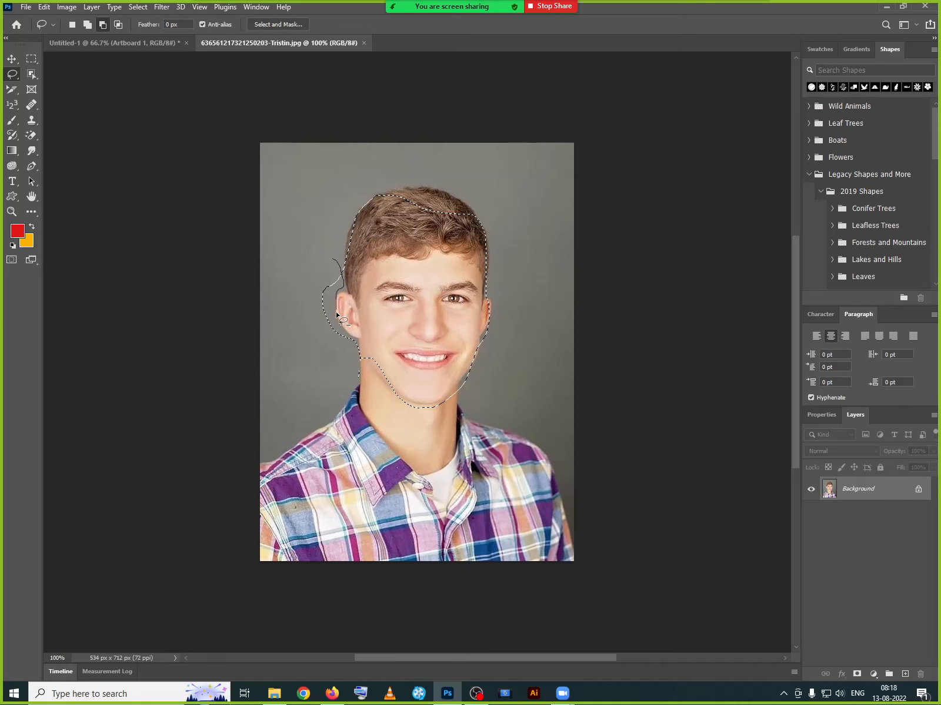
pyautogui.moveTo(351, 343)
pyautogui.mouseDown()
pyautogui.moveTo(319, 383)
pyautogui.moveTo(282, 368)
pyautogui.moveTo(275, 301)
pyautogui.moveTo(332, 259)
pyautogui.mouseUp()
pyautogui.click(87, 25)
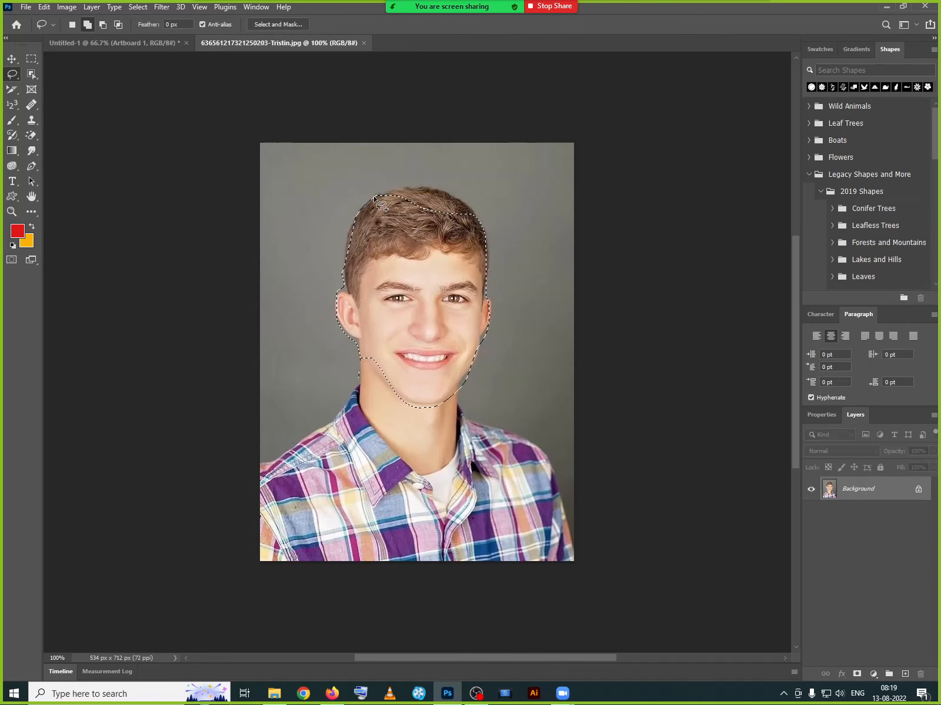
pyautogui.moveTo(374, 198)
pyautogui.mouseDown()
pyautogui.moveTo(417, 187)
pyautogui.moveTo(460, 201)
pyautogui.moveTo(478, 229)
pyautogui.moveTo(472, 267)
pyautogui.moveTo(405, 272)
pyautogui.moveTo(373, 243)
pyautogui.moveTo(375, 203)
pyautogui.mouseUp()
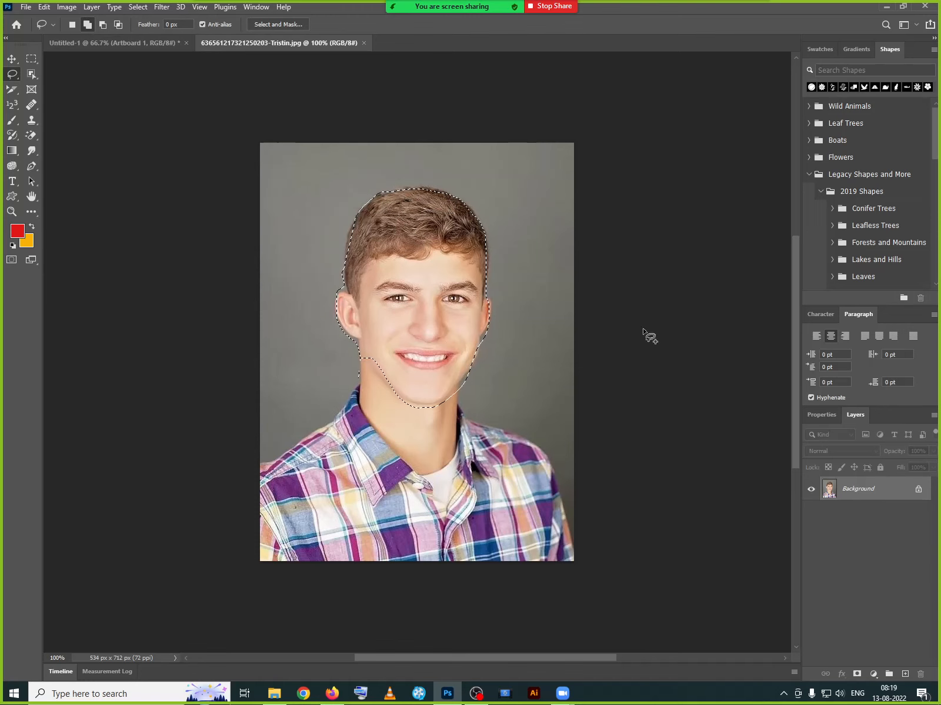
# Deselect the head and, with the Move tool active, close the portrait photo.
pyautogui.hotkey('ctrl', 'd')
pyautogui.click(37, 75)
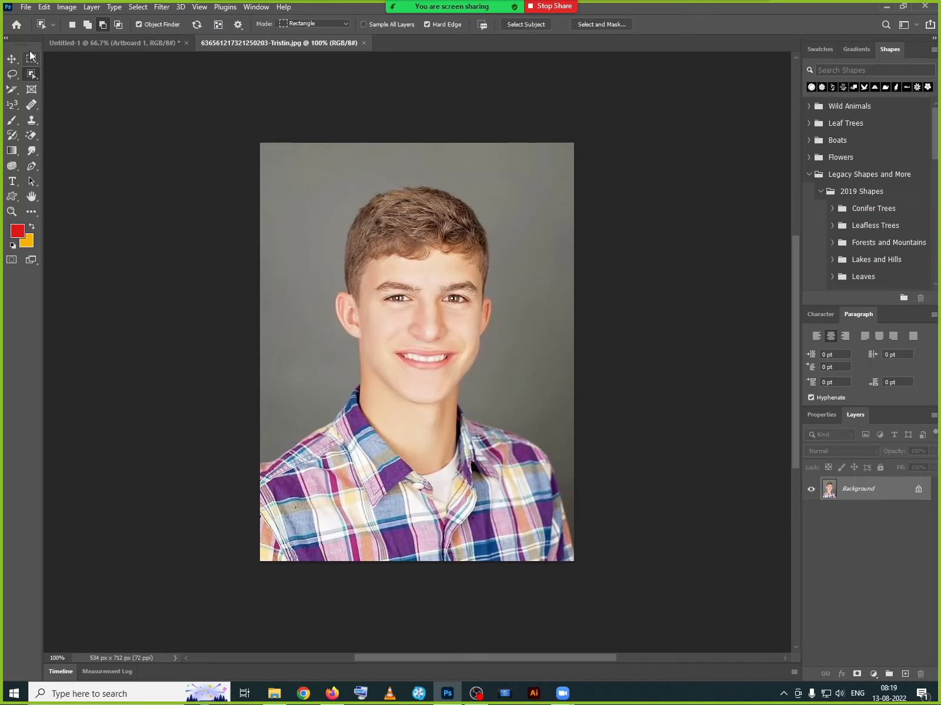
pyautogui.click(12, 59)
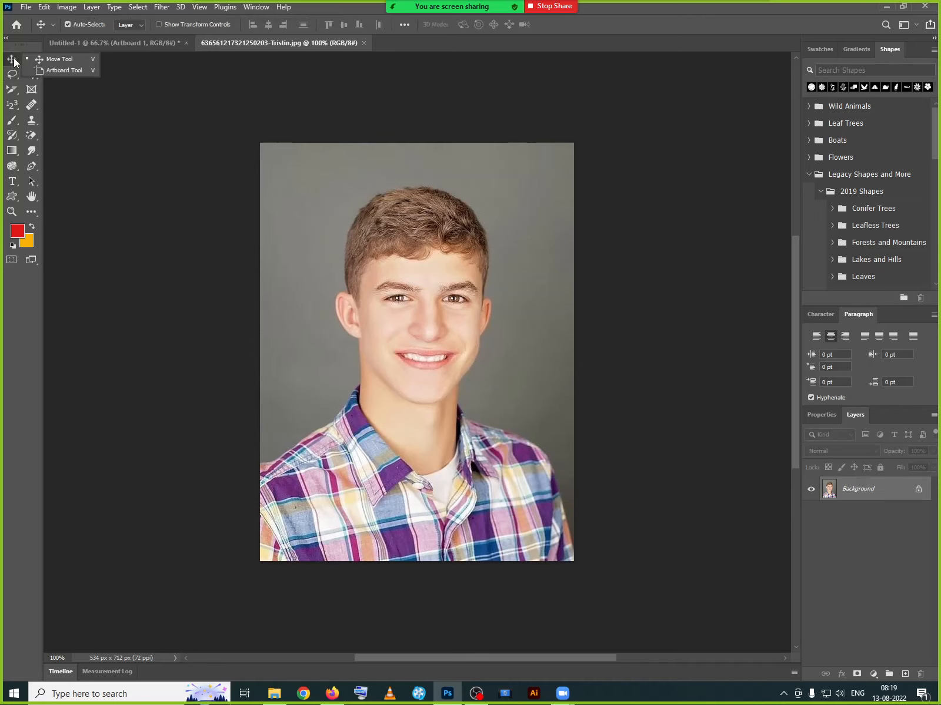
pyautogui.click(69, 59)
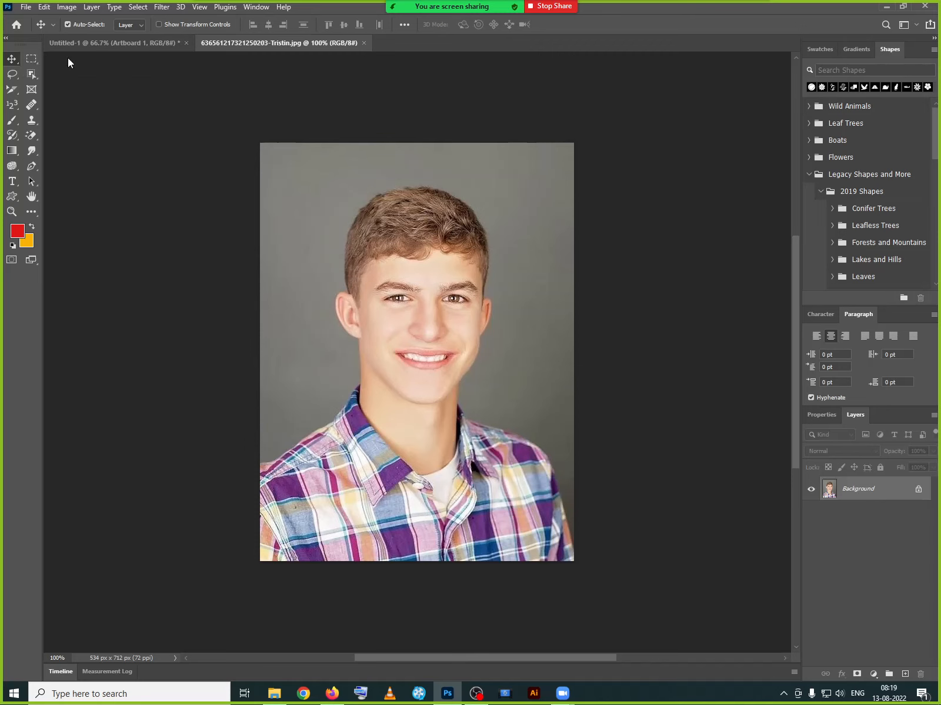
pyautogui.click(364, 43)
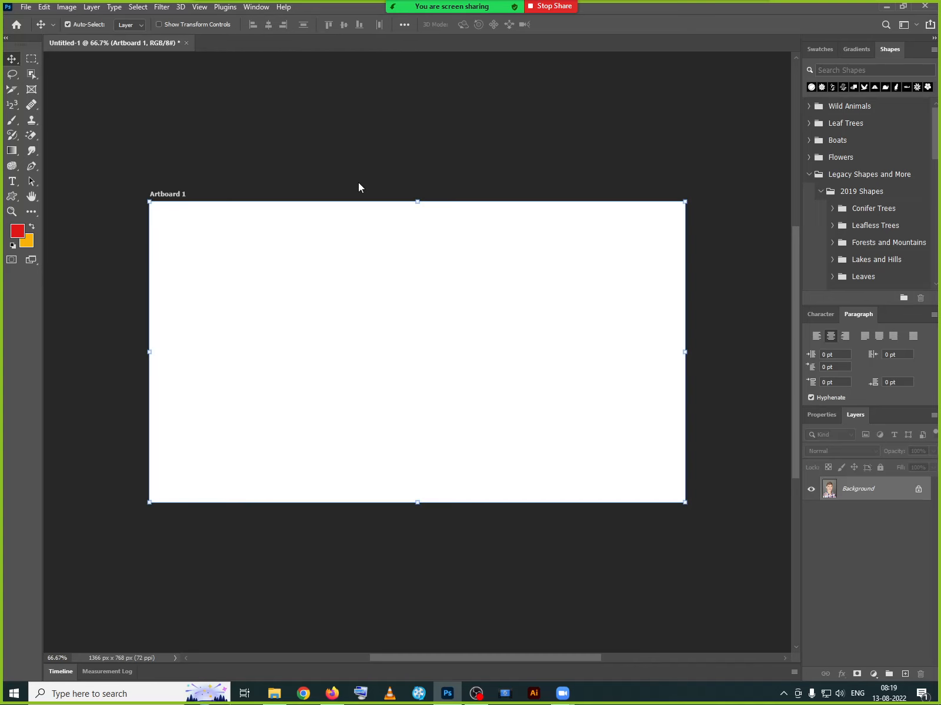
# Make a 500 by 500 px circular selection with the Elliptical Marquee and fill it with the red foreground colour on a new layer.
pyautogui.click(31, 59)
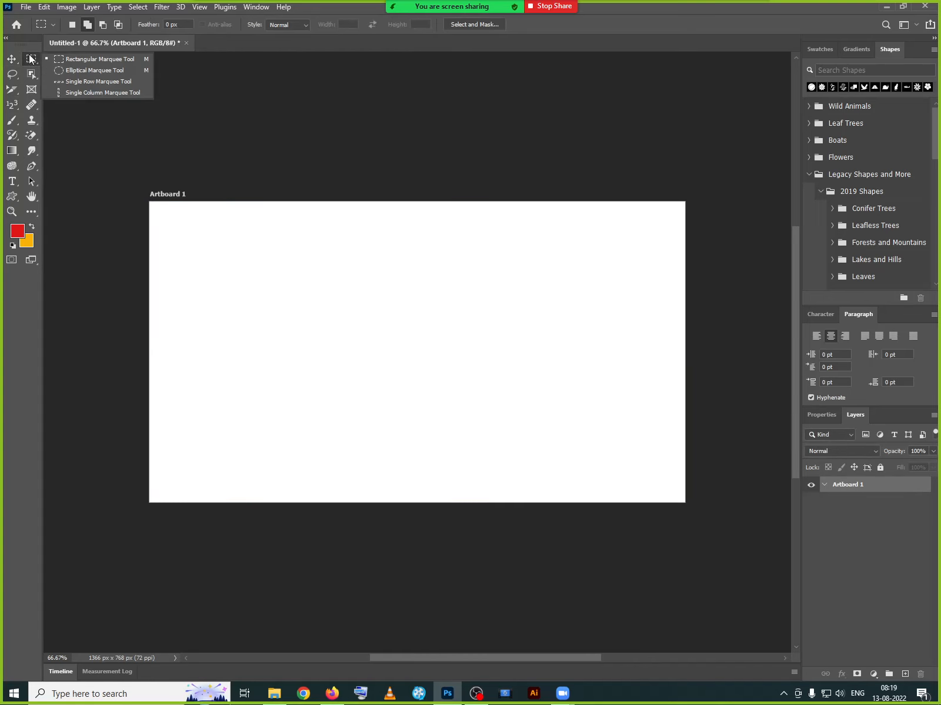
pyautogui.click(62, 71)
pyautogui.moveTo(244, 269); pyautogui.dragTo(258, 251)
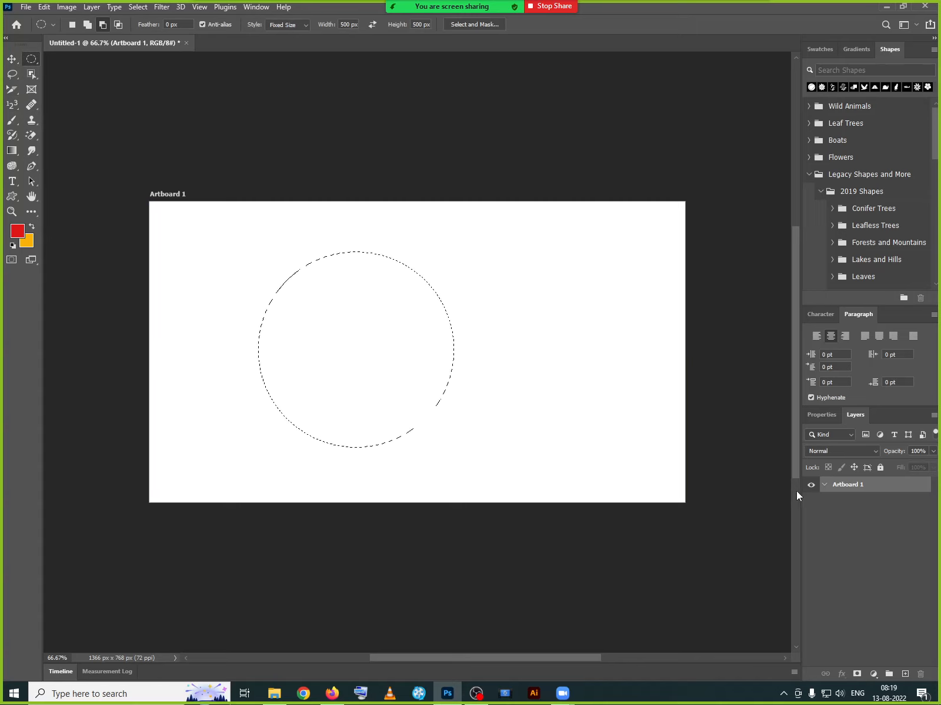
pyautogui.click(905, 674)
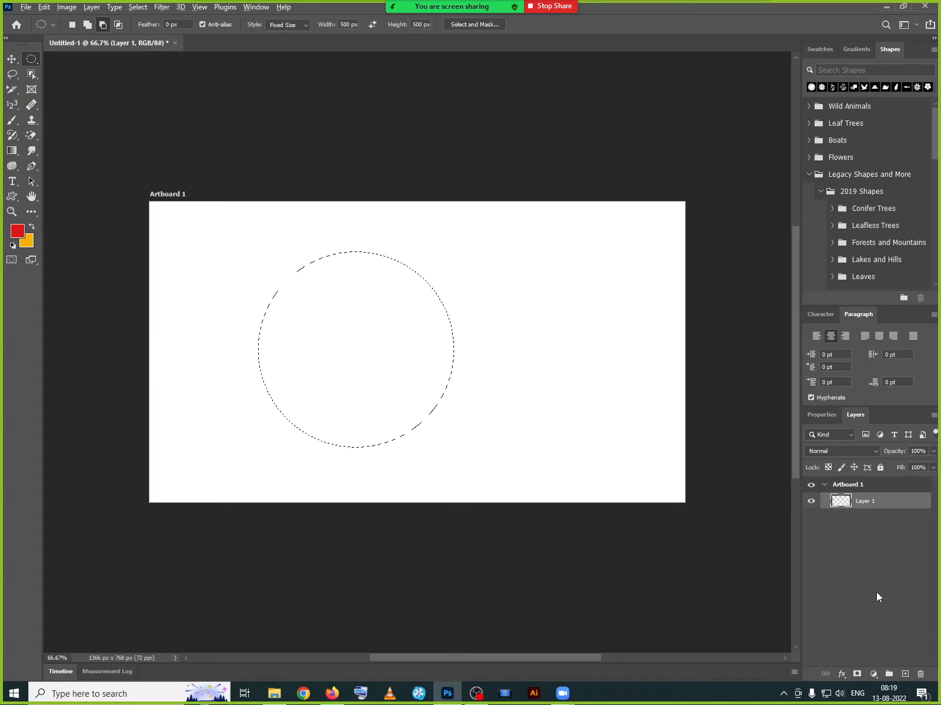
pyautogui.hotkey('alt', 'BackSpace')
# Fill the same circular selection with the orange background colour on another new layer and clear the selection.
pyautogui.click(905, 674)
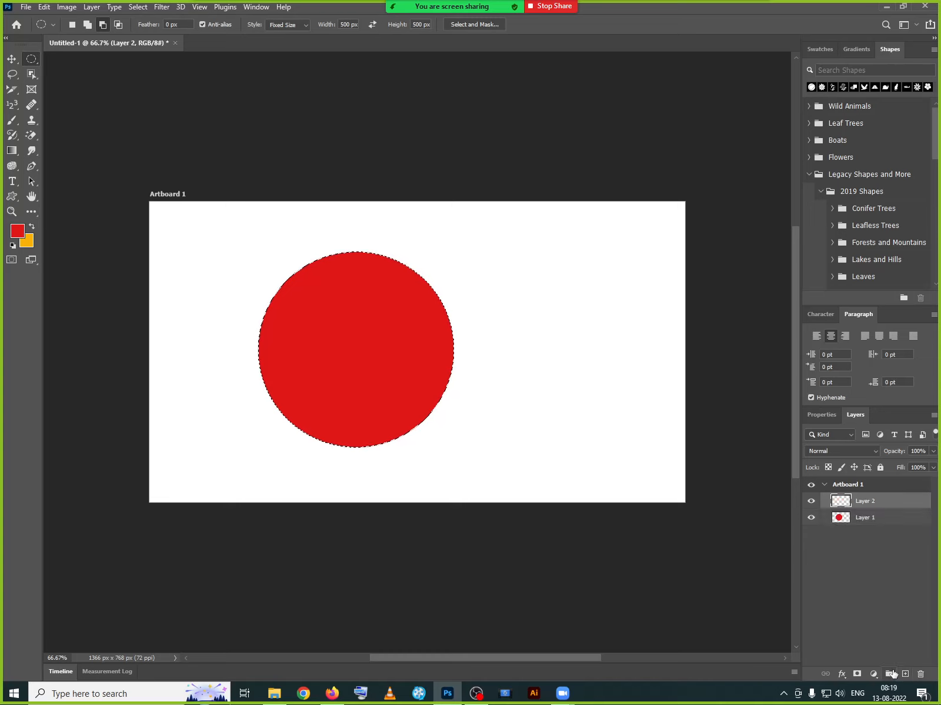
pyautogui.hotkey('ctrl', 'BackSpace')
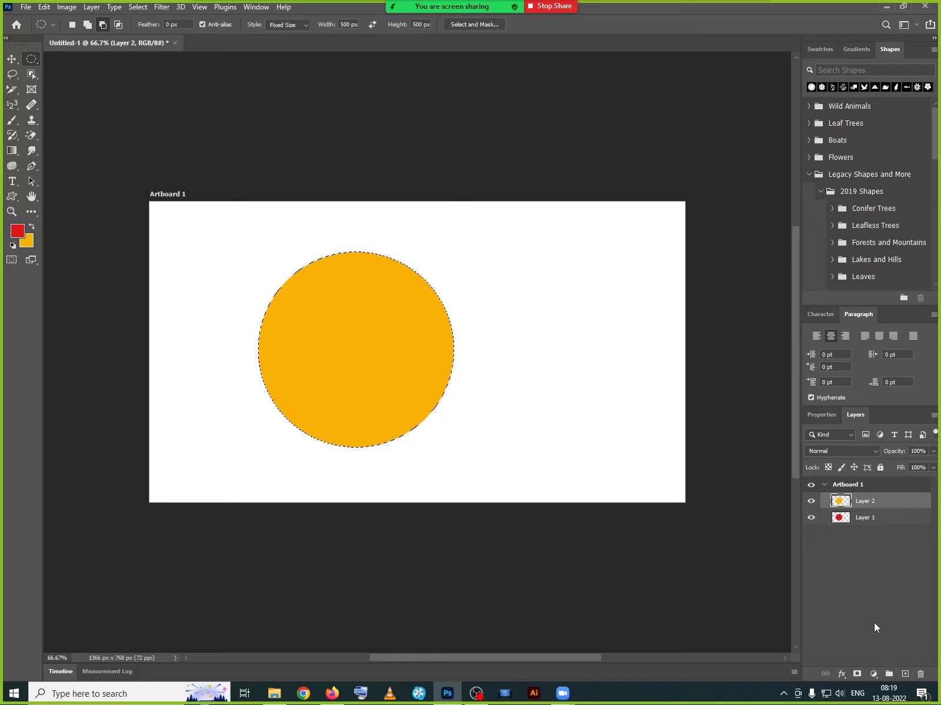
pyautogui.hotkey('ctrl', 'd')
# Place the orange circle directly beside the right edge of the red circle on the artboard using the Move tool.
pyautogui.click(12, 59)
pyautogui.moveTo(364, 338); pyautogui.dragTo(257, 348)
pyautogui.moveTo(519, 388); pyautogui.dragTo(528, 389)
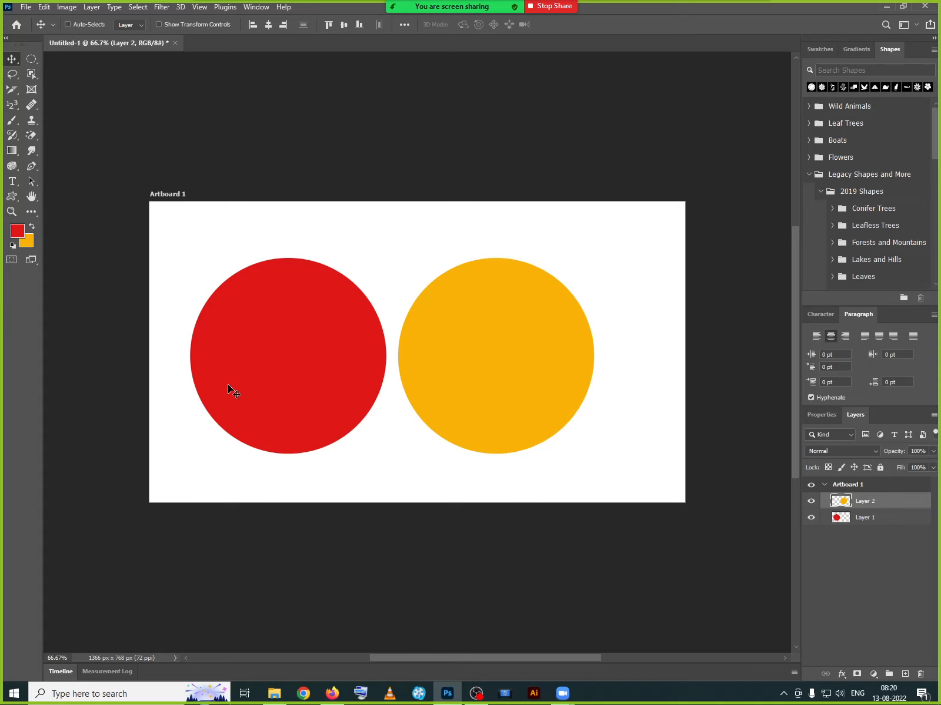
pyautogui.moveTo(229, 371)
pyautogui.mouseDown()
pyautogui.moveTo(330, 374)
pyautogui.moveTo(206, 369)
pyautogui.moveTo(222, 379)
pyautogui.mouseUp()
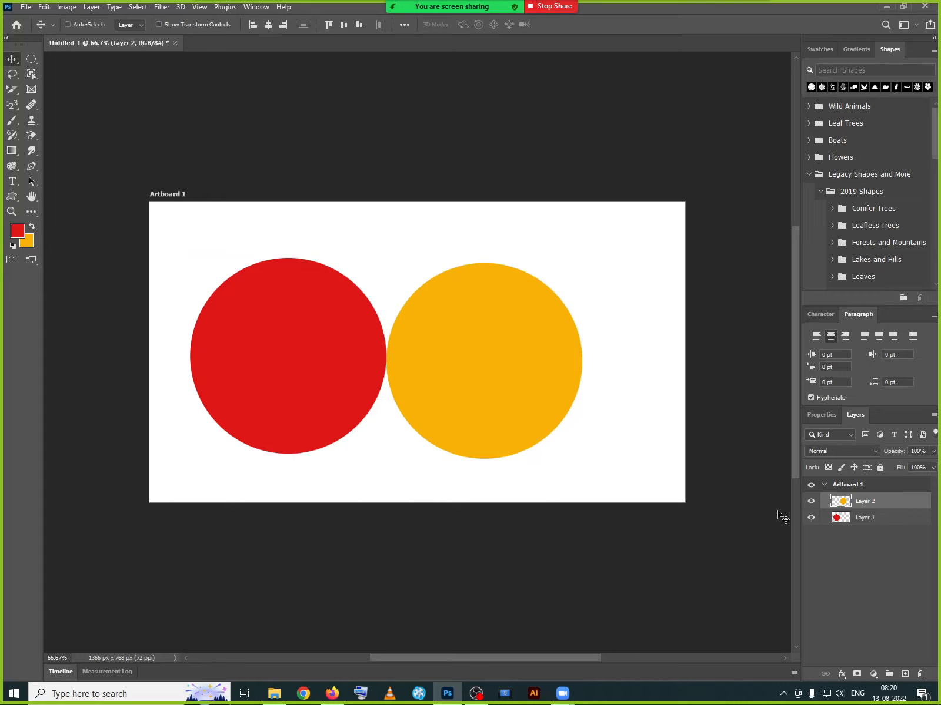
# Make the red circle's layer active and move the circle to the artboard's right edge, partly behind the orange circle.
pyautogui.click(850, 522)
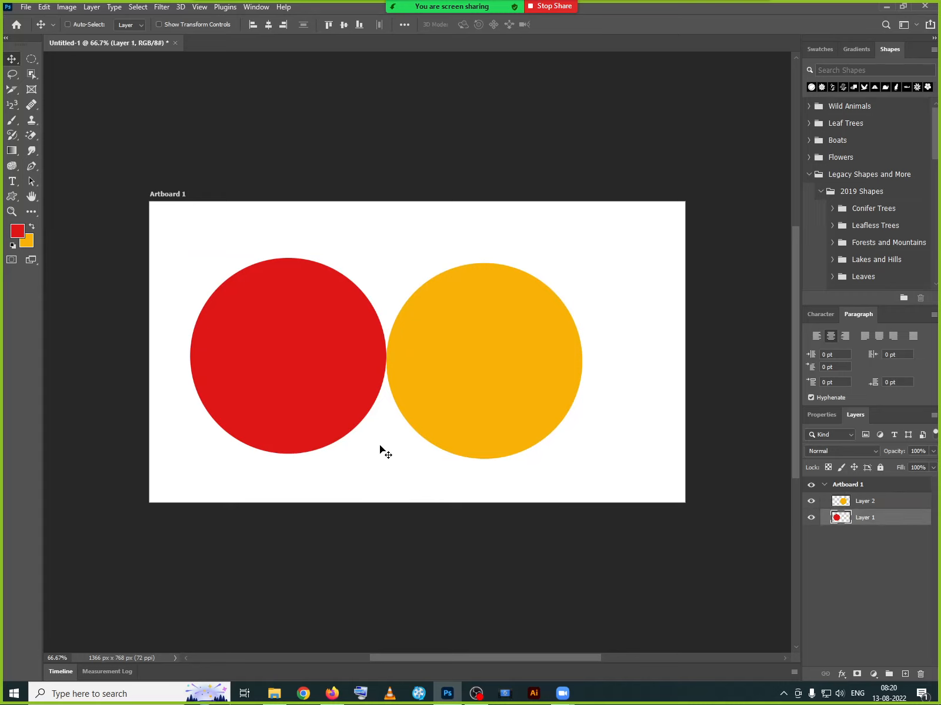
pyautogui.moveTo(317, 396); pyautogui.dragTo(609, 413)
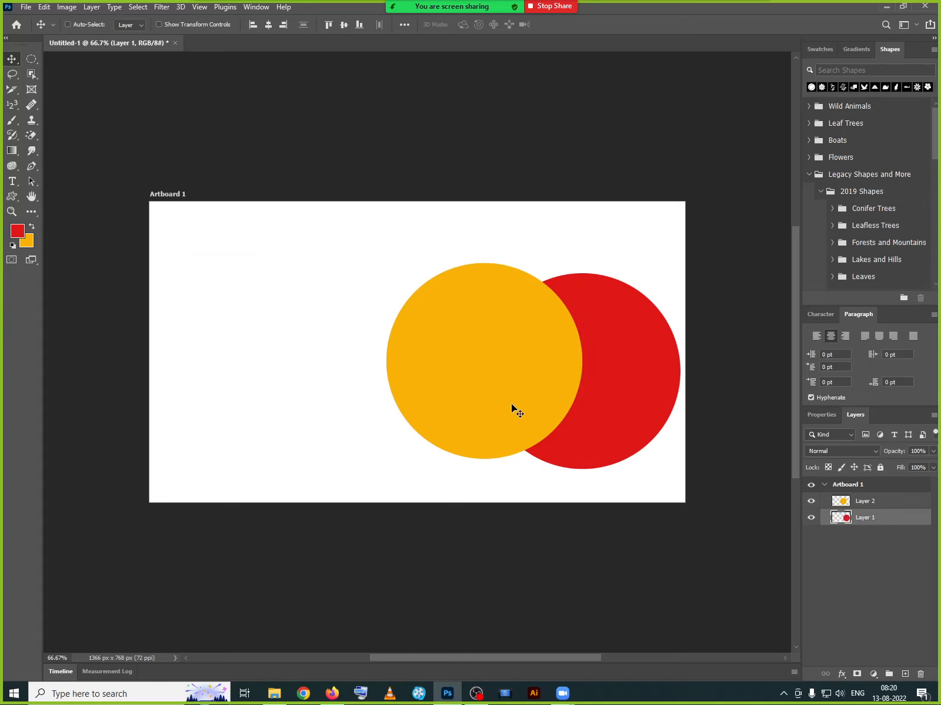
pyautogui.moveTo(424, 405)
pyautogui.mouseDown()
pyautogui.moveTo(370, 404)
pyautogui.moveTo(430, 408)
pyautogui.mouseUp()
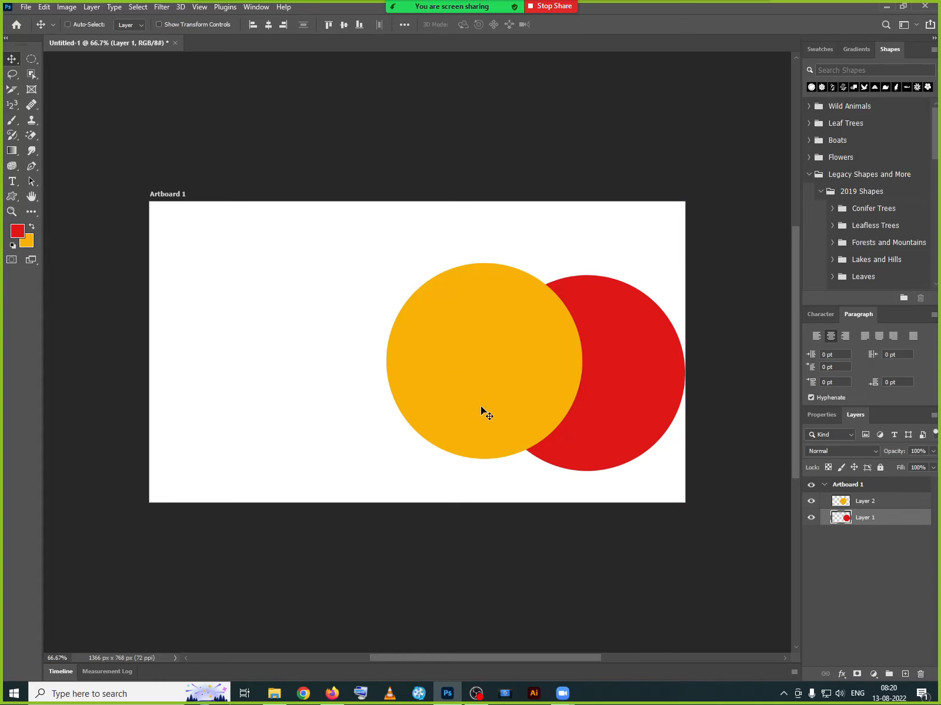
# Choose Layer 2 from the canvas layer list and move the orange circle to the artboard's left edge, level with the red circle.
pyautogui.rightClick(409, 356)
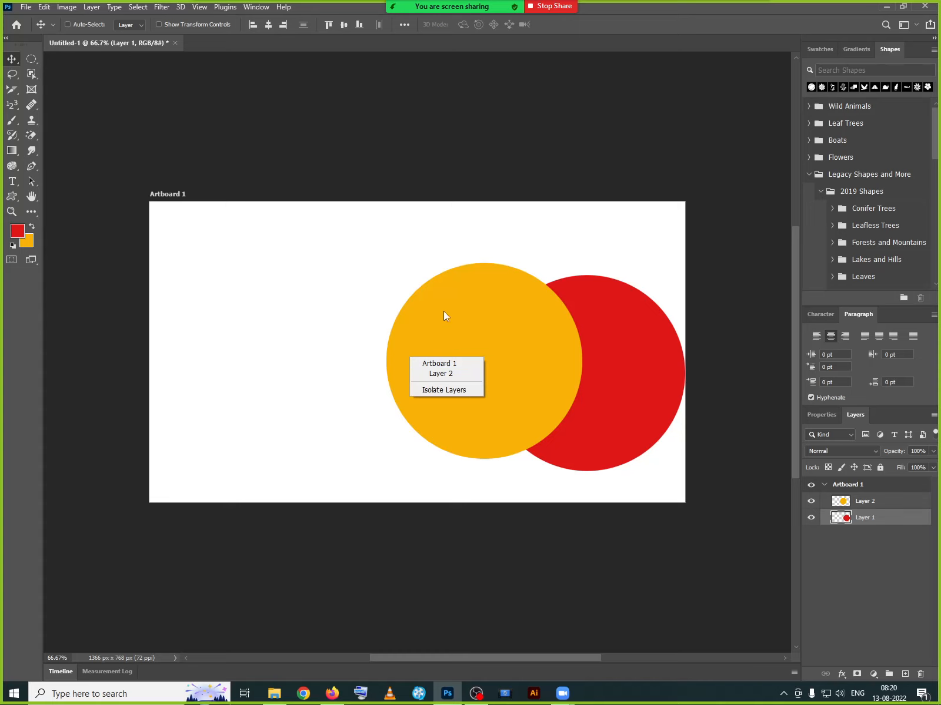
pyautogui.click(443, 374)
pyautogui.moveTo(426, 376); pyautogui.dragTo(189, 383)
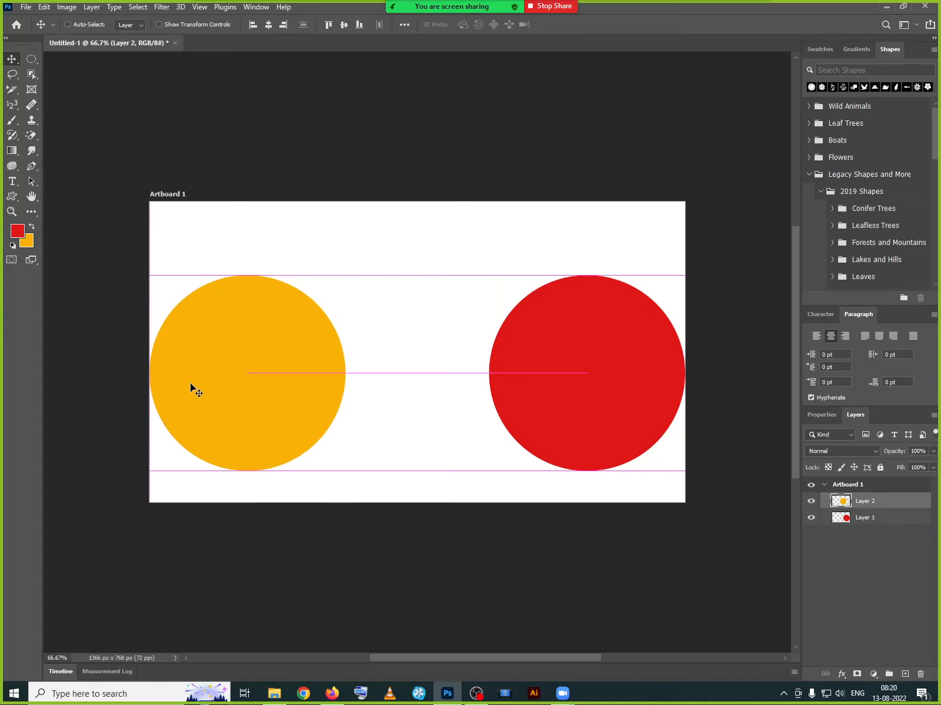
# Move the orange circle over the red one and list the layers beneath their overlap.
pyautogui.rightClick(311, 396)
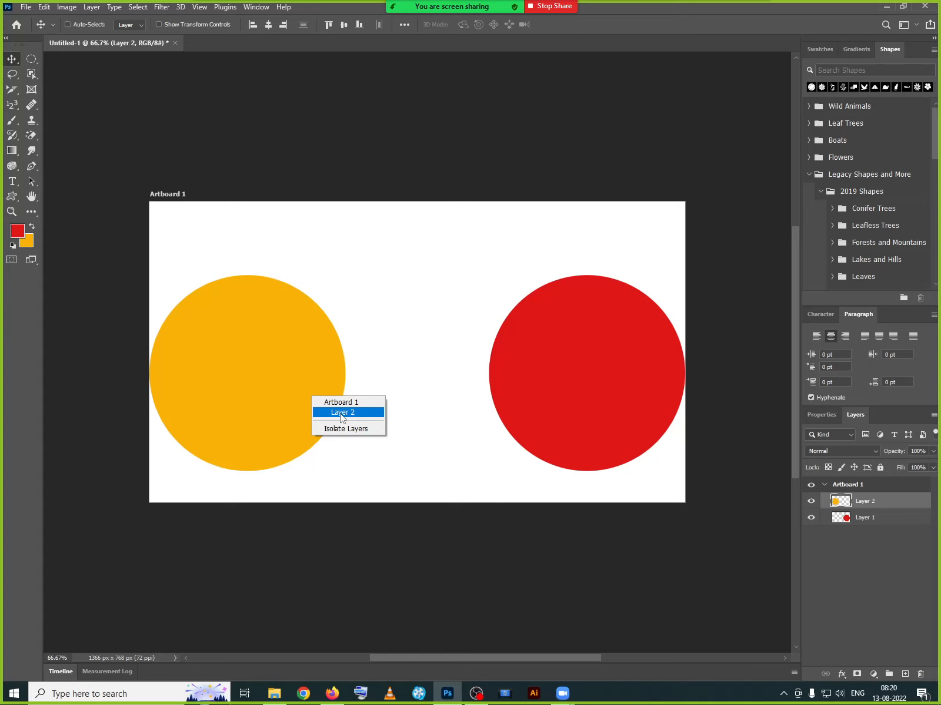
pyautogui.click(301, 431)
pyautogui.moveTo(268, 369); pyautogui.dragTo(535, 392)
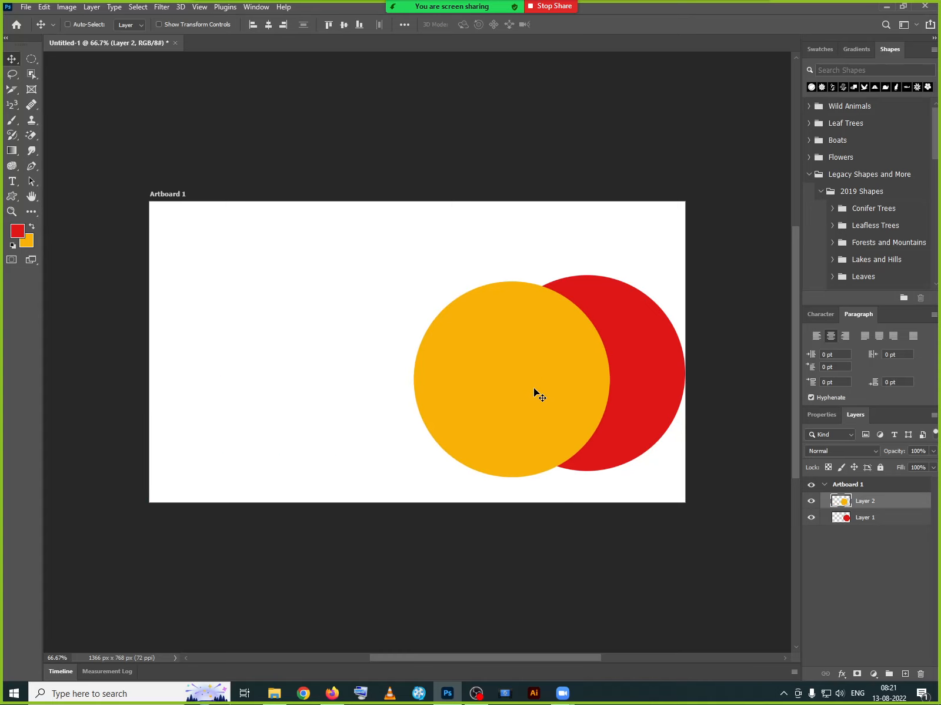
pyautogui.rightClick(534, 389)
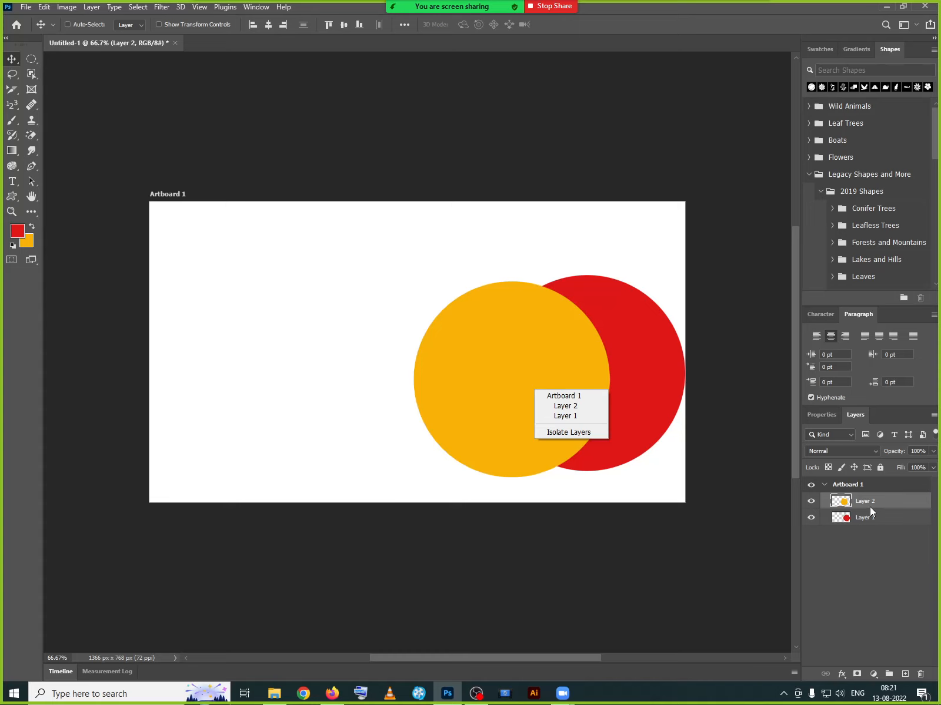
pyautogui.press('Escape')
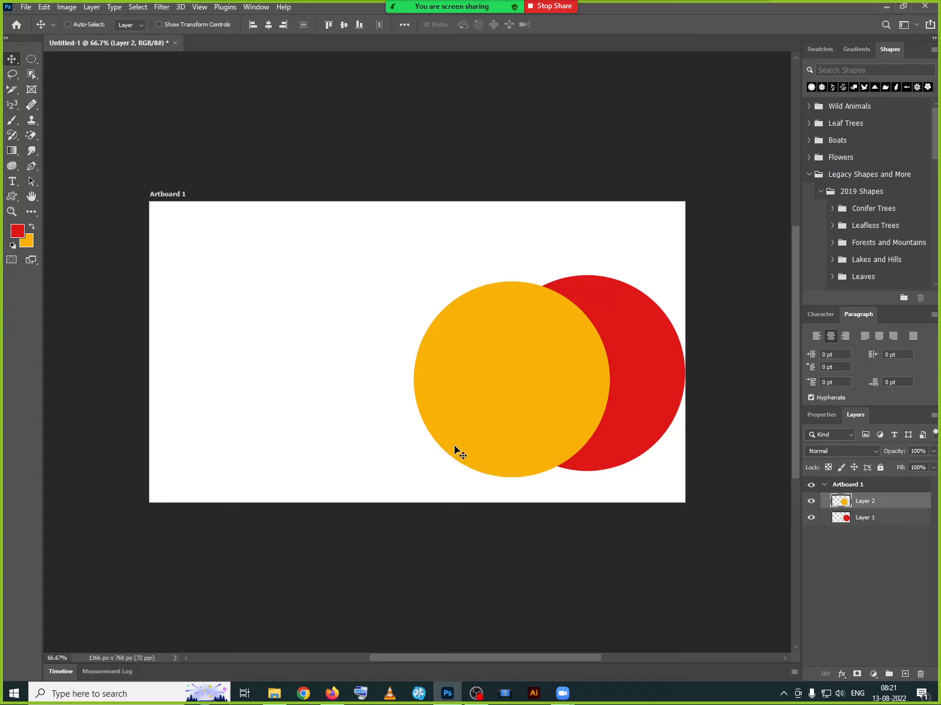
# With Auto-Select on, move the orange circle to the artboard's upper left and alternately select the two circles directly on the canvas.
pyautogui.moveTo(529, 444); pyautogui.dragTo(226, 433)
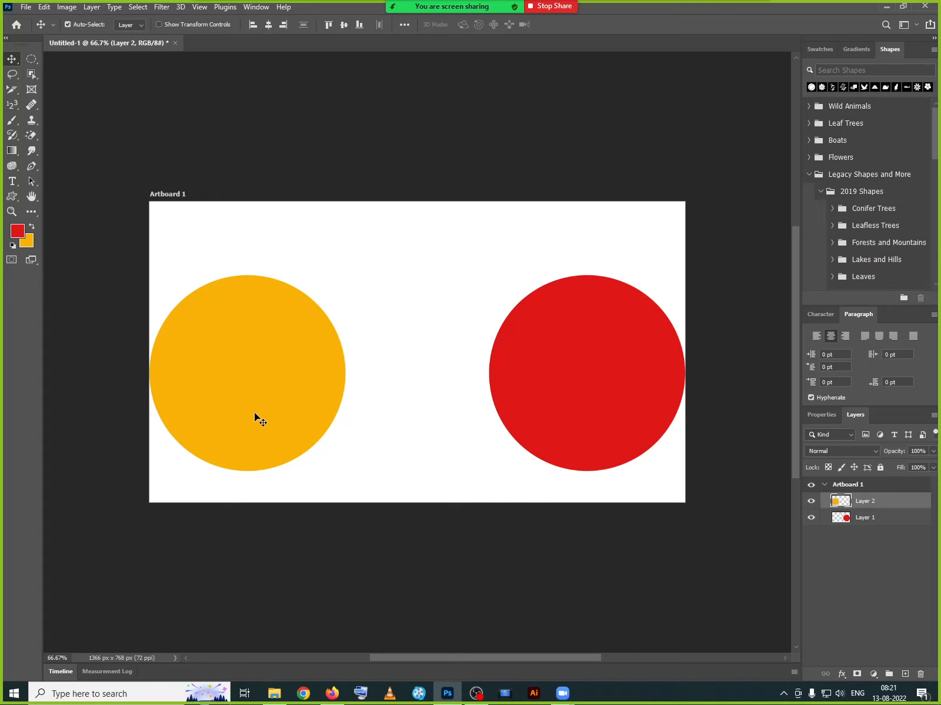
pyautogui.moveTo(216, 343); pyautogui.dragTo(228, 282)
pyautogui.click(590, 389)
pyautogui.click(270, 305)
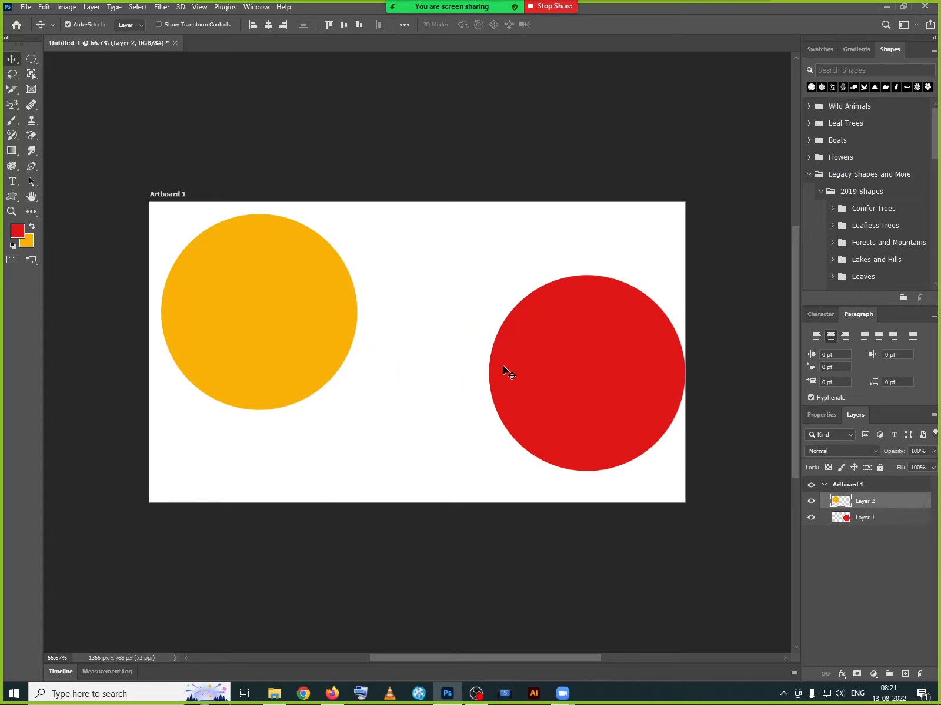
pyautogui.click(504, 366)
pyautogui.click(312, 325)
pyautogui.click(545, 382)
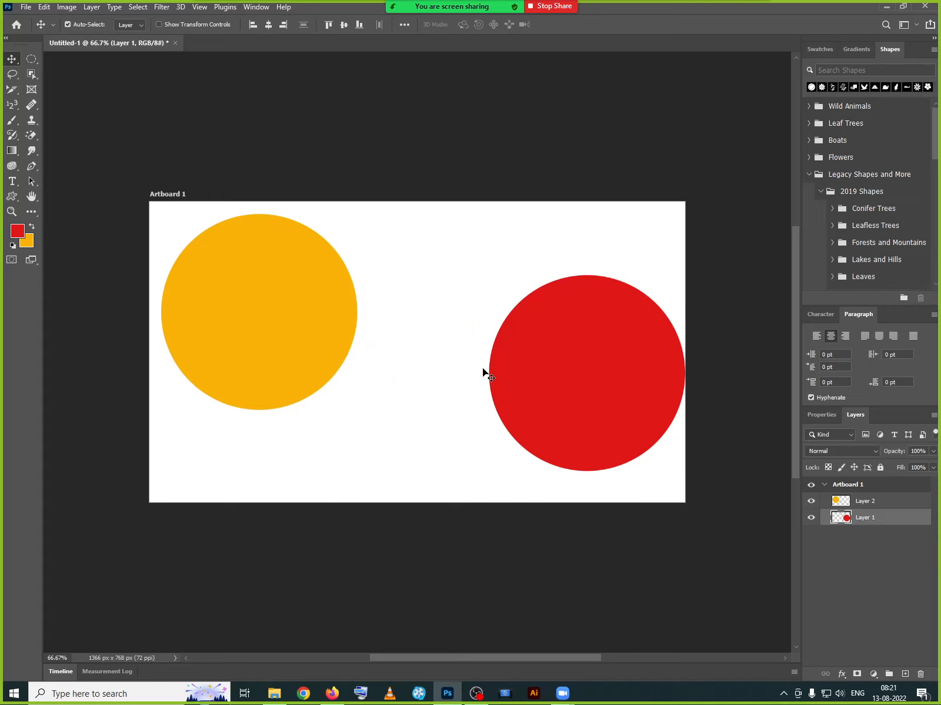
pyautogui.click(278, 320)
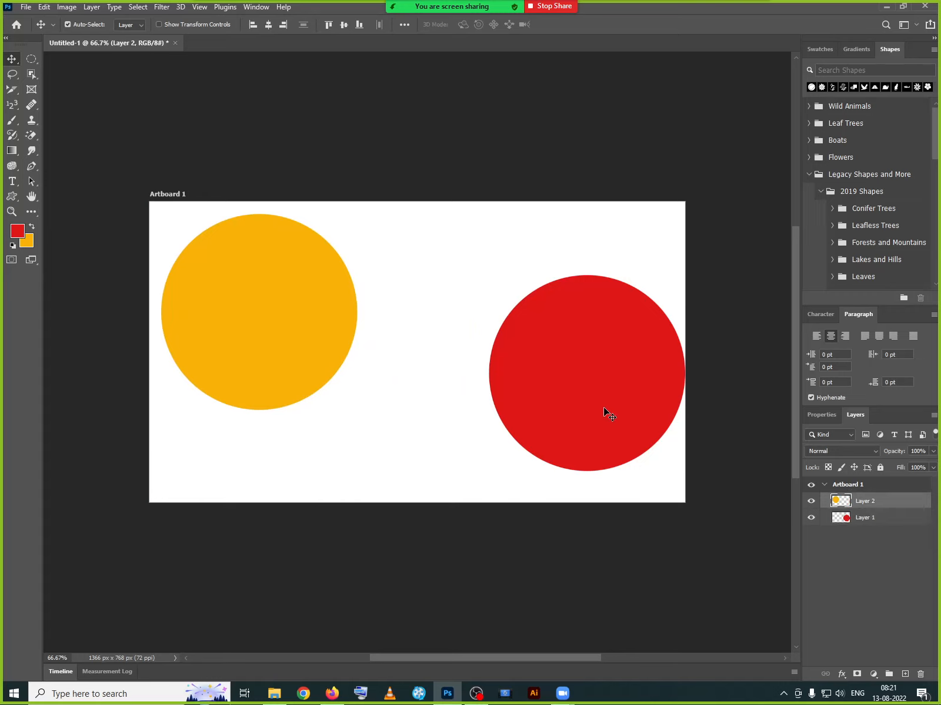
# Move both circles toward the artboard's middle so the orange one overlaps the upper-left part of the red one.
pyautogui.moveTo(603, 407); pyautogui.dragTo(571, 438)
pyautogui.moveTo(299, 362); pyautogui.dragTo(377, 362)
pyautogui.click(491, 405)
pyautogui.moveTo(491, 405); pyautogui.dragTo(410, 412)
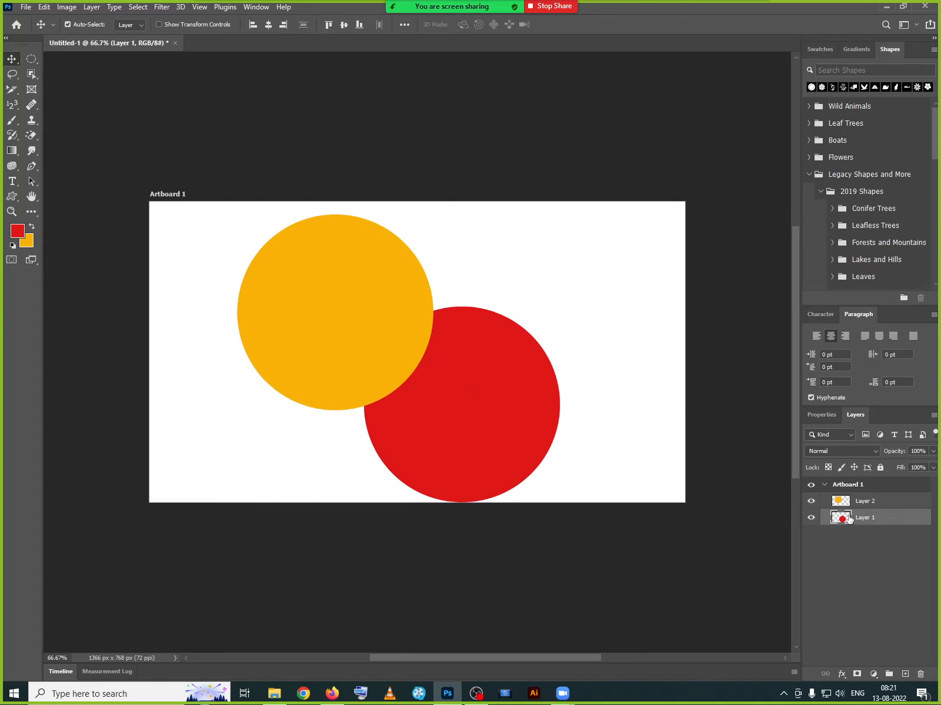
# Reposition both circles left of the artboard's centre, with the orange one overlapping the red one and a red crescent on its left.
pyautogui.rightClick(423, 385)
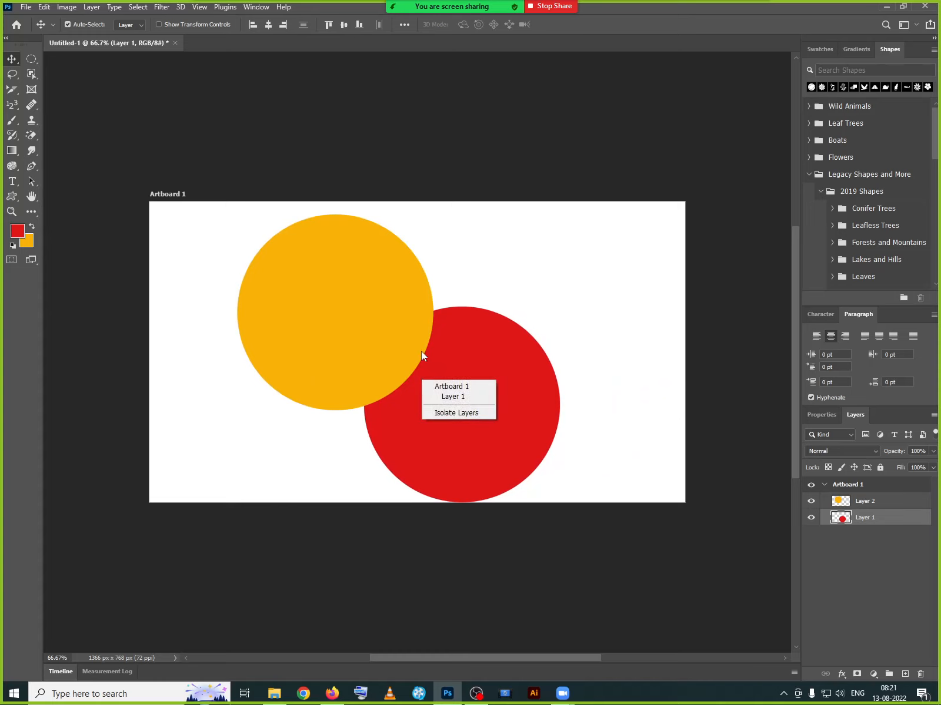
pyautogui.click(441, 372)
pyautogui.moveTo(363, 347); pyautogui.dragTo(320, 349)
pyautogui.moveTo(400, 388); pyautogui.dragTo(378, 407)
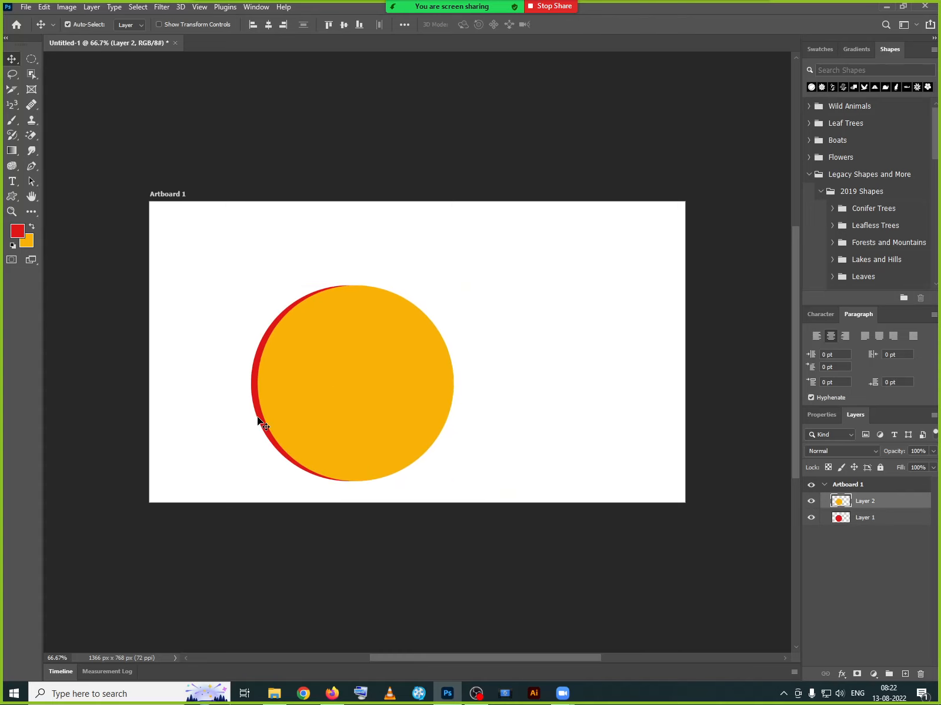
pyautogui.moveTo(257, 418)
pyautogui.mouseDown()
pyautogui.moveTo(218, 418)
pyautogui.moveTo(264, 423)
pyautogui.moveTo(260, 405)
pyautogui.moveTo(250, 424)
pyautogui.mouseUp()
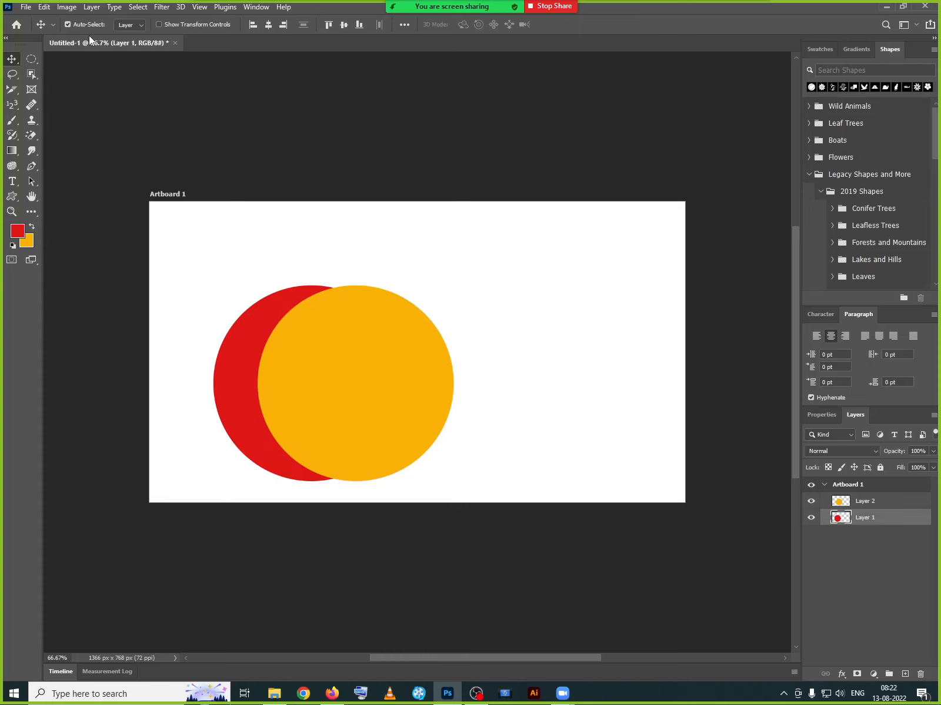
# Show the transform controls and enlarge the red circle proportionally to about 155%.
pyautogui.click(195, 26)
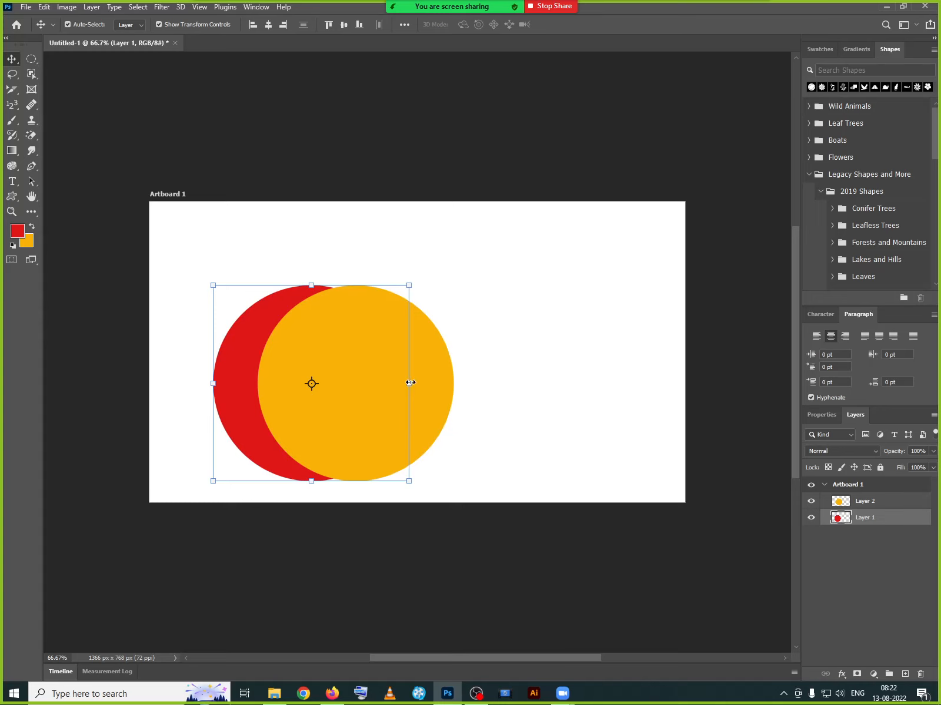
pyautogui.moveTo(409, 382); pyautogui.dragTo(458, 380)
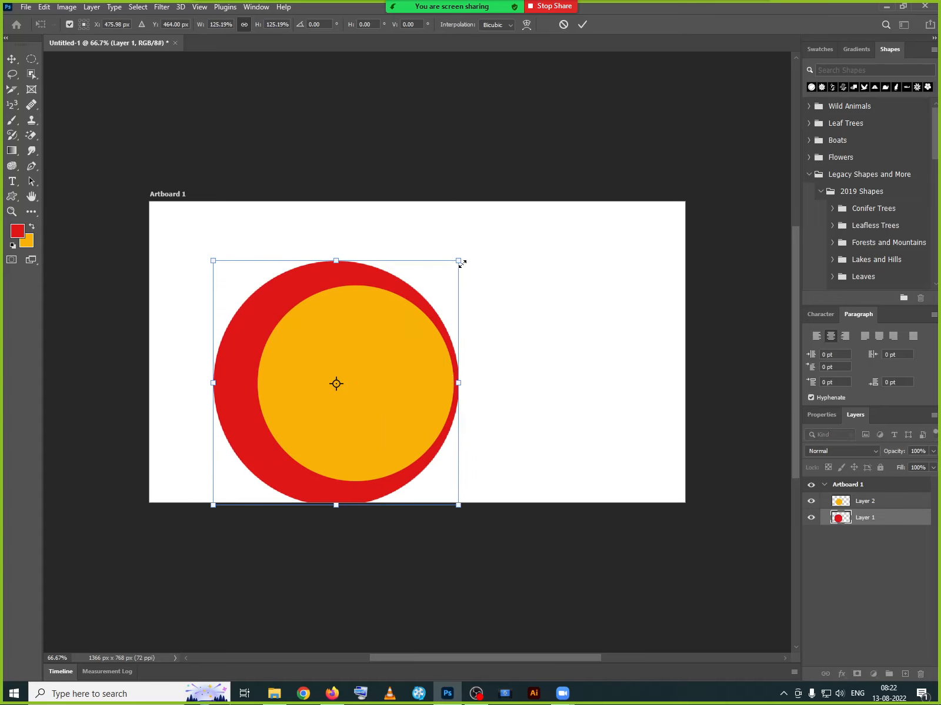
pyautogui.moveTo(459, 262); pyautogui.dragTo(556, 242)
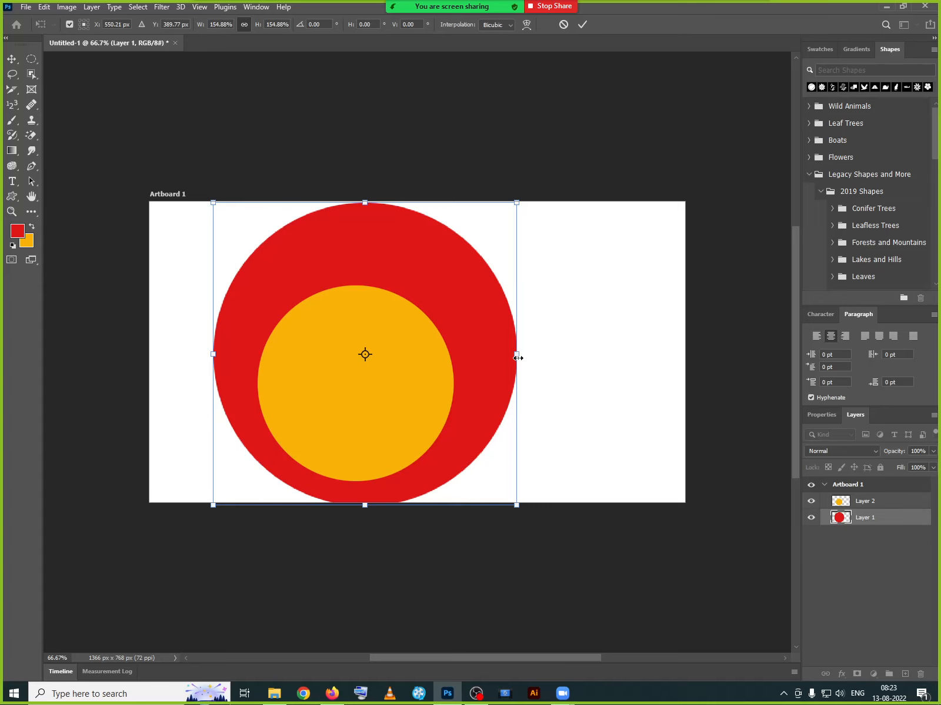
# Try widening the red circle to about 166% from its right side, and undo that scaling.
pyautogui.moveTo(517, 357); pyautogui.dragTo(539, 386)
pyautogui.hotkey('alt', 'shift')
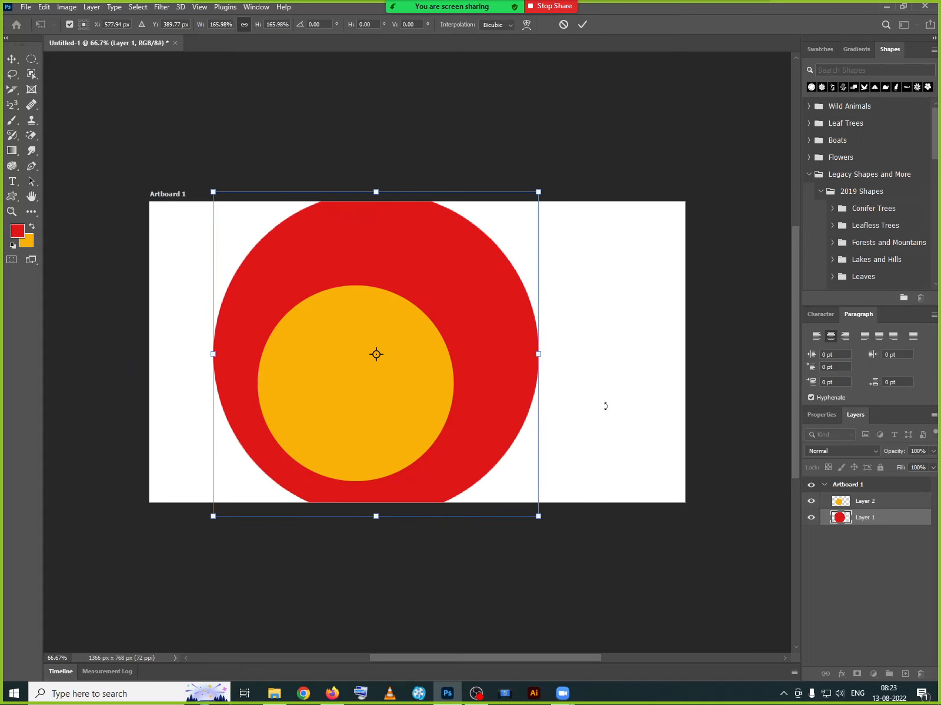
pyautogui.hotkey('ctrl', 'z')
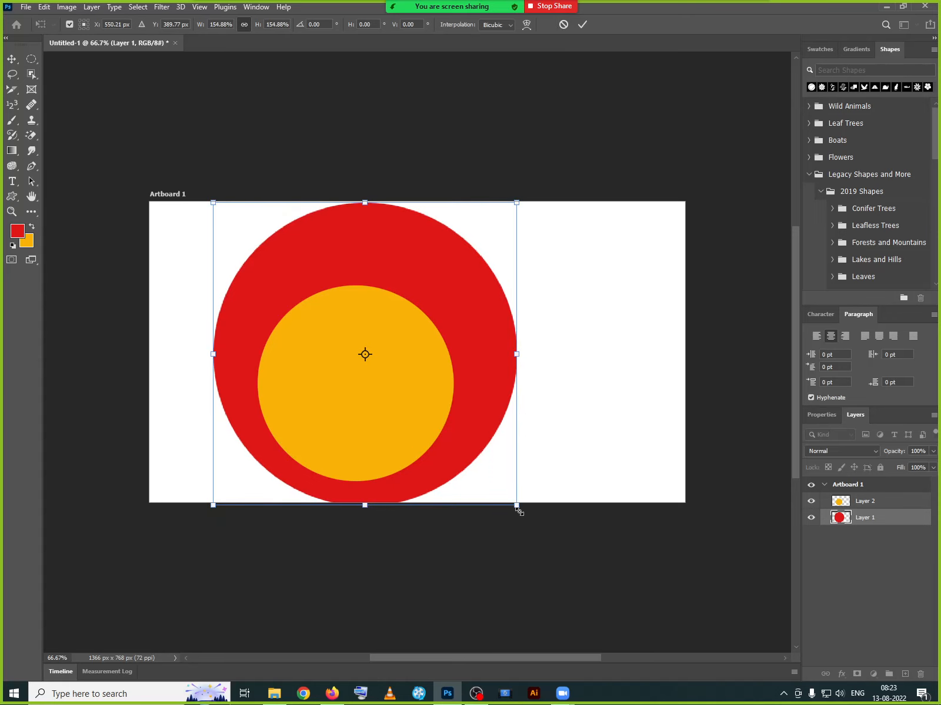
# Try enlarging the red circle about its centre to about 202%, and undo these scalings.
pyautogui.moveTo(519, 512); pyautogui.dragTo(538, 526)
pyautogui.moveTo(538, 366); pyautogui.dragTo(591, 367)
pyautogui.moveTo(400, 177); pyautogui.dragTo(401, 156)
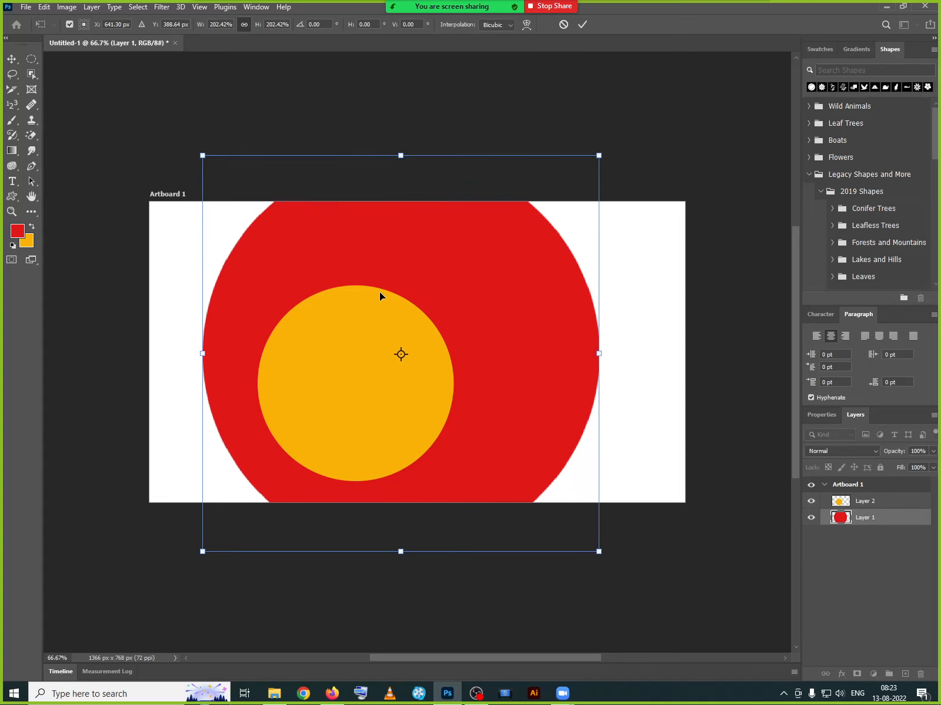
pyautogui.hotkey('ctrl', 'z')
pyautogui.hotkey('ctrl', 'z')
pyautogui.hotkey('ctrl', 'z')
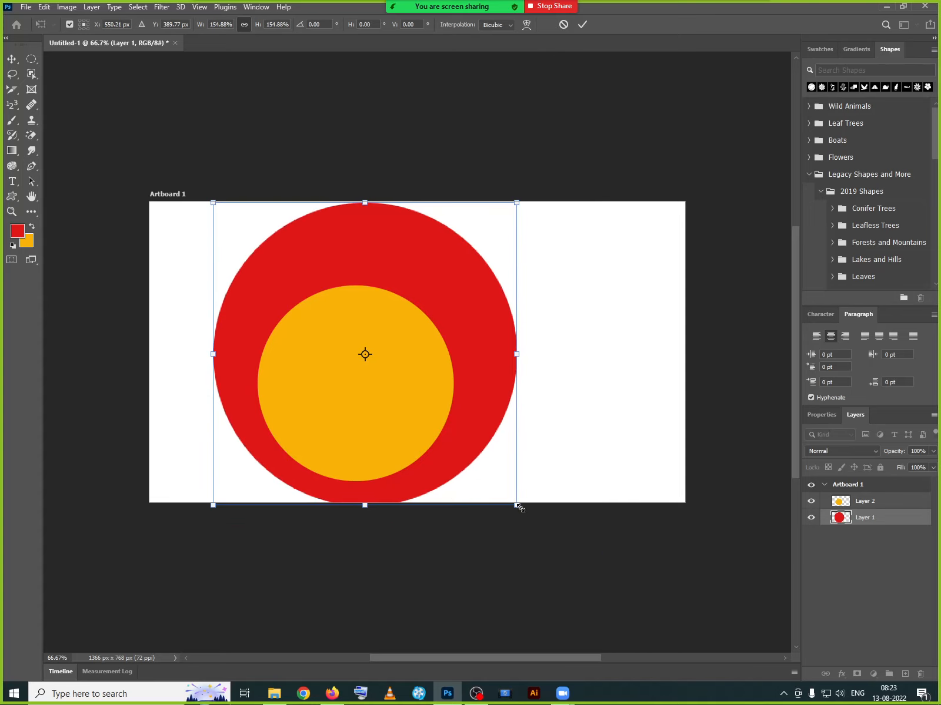
# Try resizing the red circle with its reference point moved outside the shape, and cancel the whole transform.
pyautogui.moveTo(519, 507); pyautogui.dragTo(505, 490)
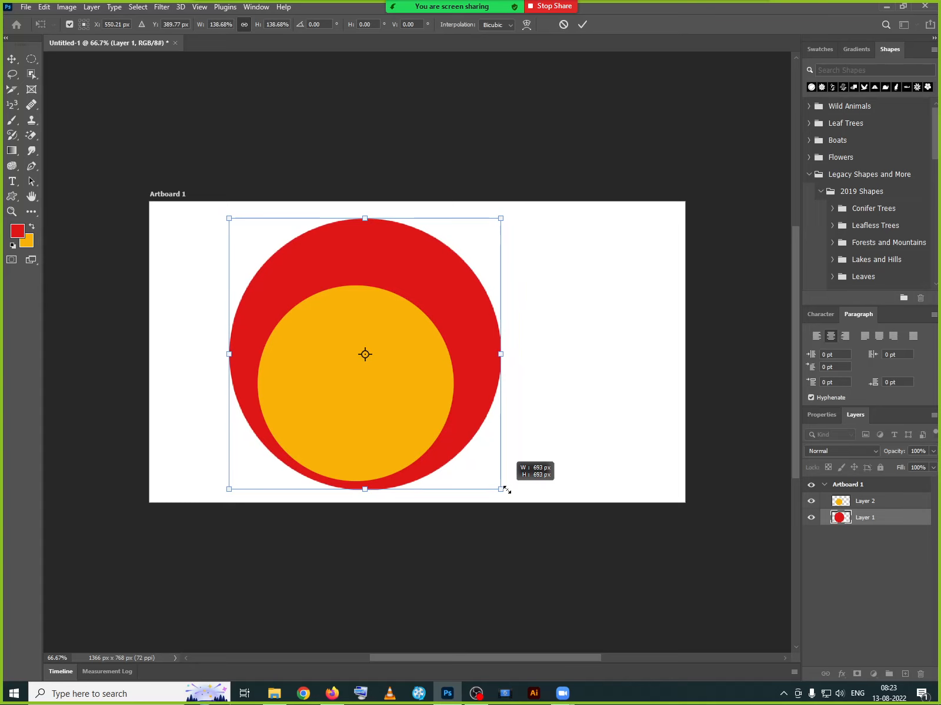
pyautogui.moveTo(505, 489); pyautogui.dragTo(548, 454)
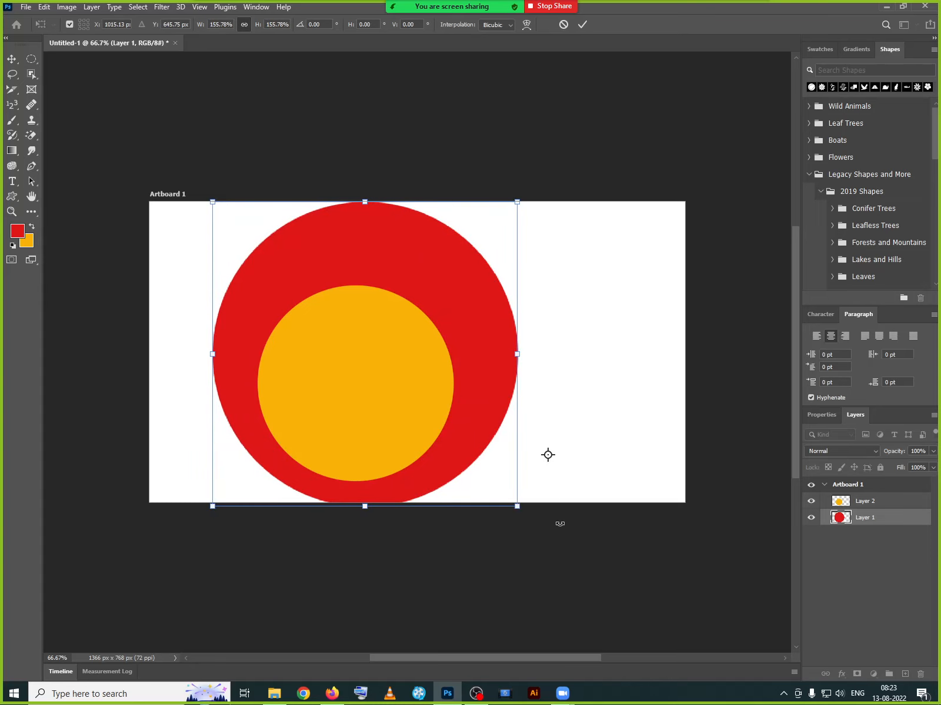
pyautogui.click(563, 24)
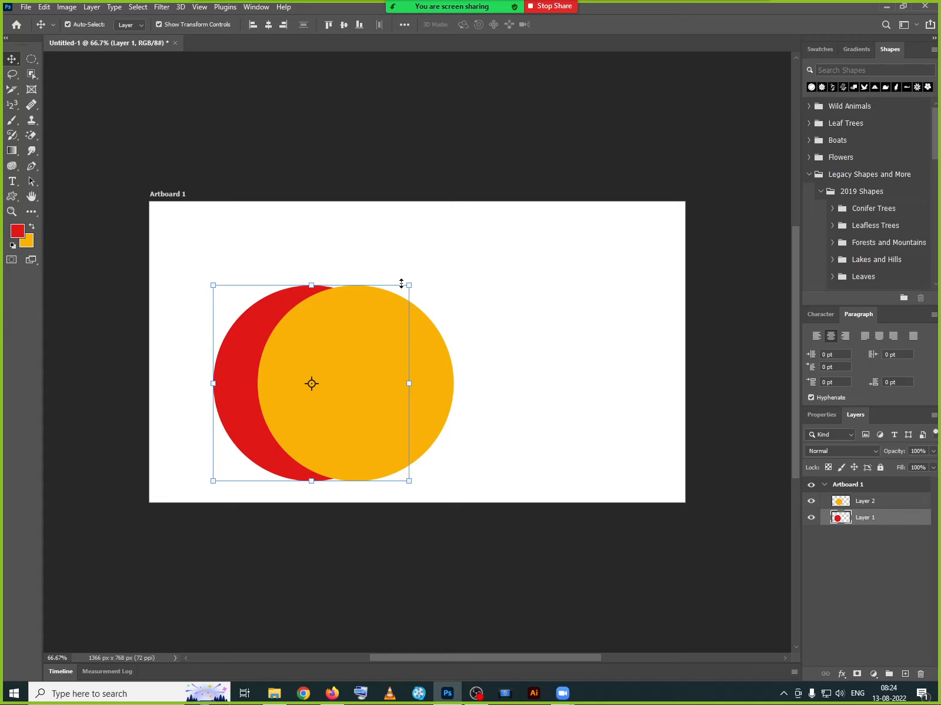
# Transform the red circle into an upright ellipse about 30% wide and 98% high beside the yellow circle, undoing a trial rotation before applying.
pyautogui.moveTo(409, 283)
pyautogui.mouseDown()
pyautogui.moveTo(443, 256)
pyautogui.moveTo(404, 290)
pyautogui.mouseUp()
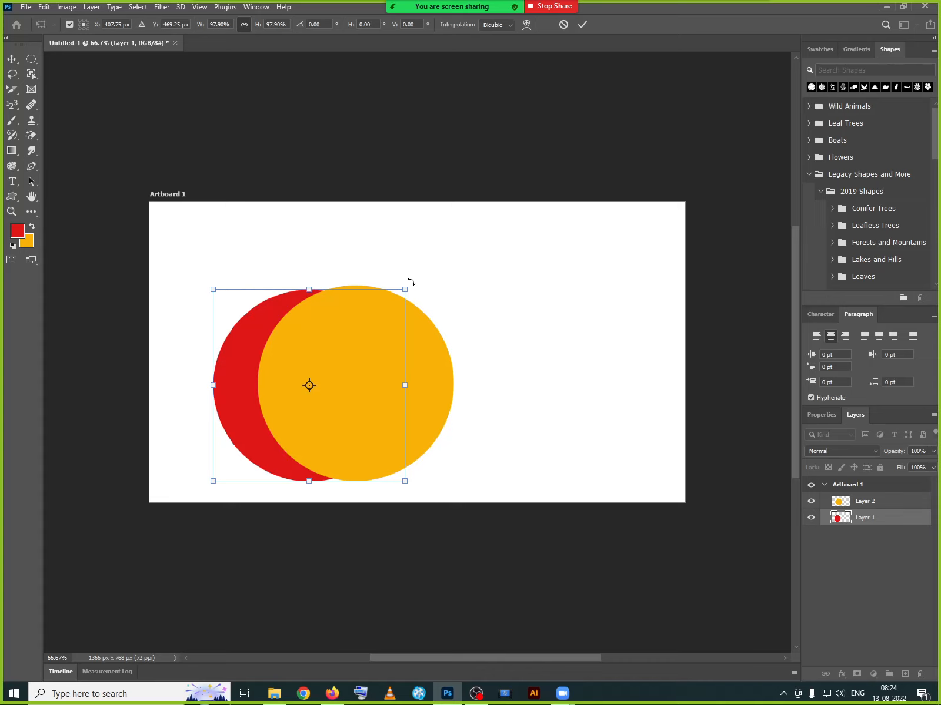
pyautogui.moveTo(207, 386); pyautogui.dragTo(354, 388)
pyautogui.moveTo(382, 439); pyautogui.dragTo(533, 420)
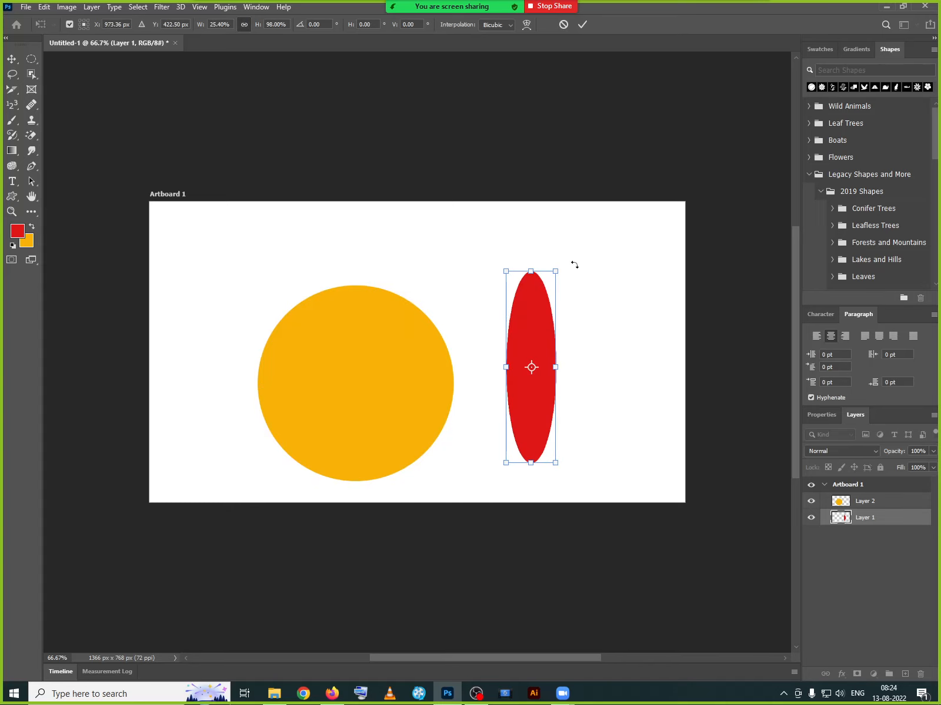
pyautogui.moveTo(500, 368)
pyautogui.mouseDown()
pyautogui.moveTo(454, 369)
pyautogui.moveTo(492, 369)
pyautogui.mouseUp()
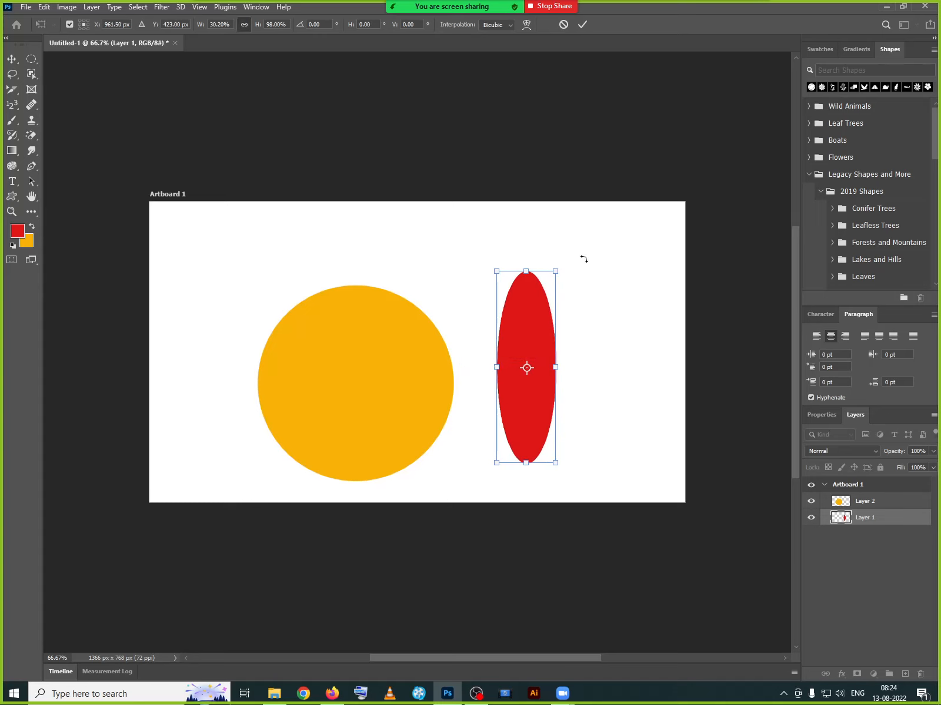
pyautogui.moveTo(583, 258); pyautogui.dragTo(667, 415)
pyautogui.hotkey('ctrl', 'z')
pyautogui.click(578, 24)
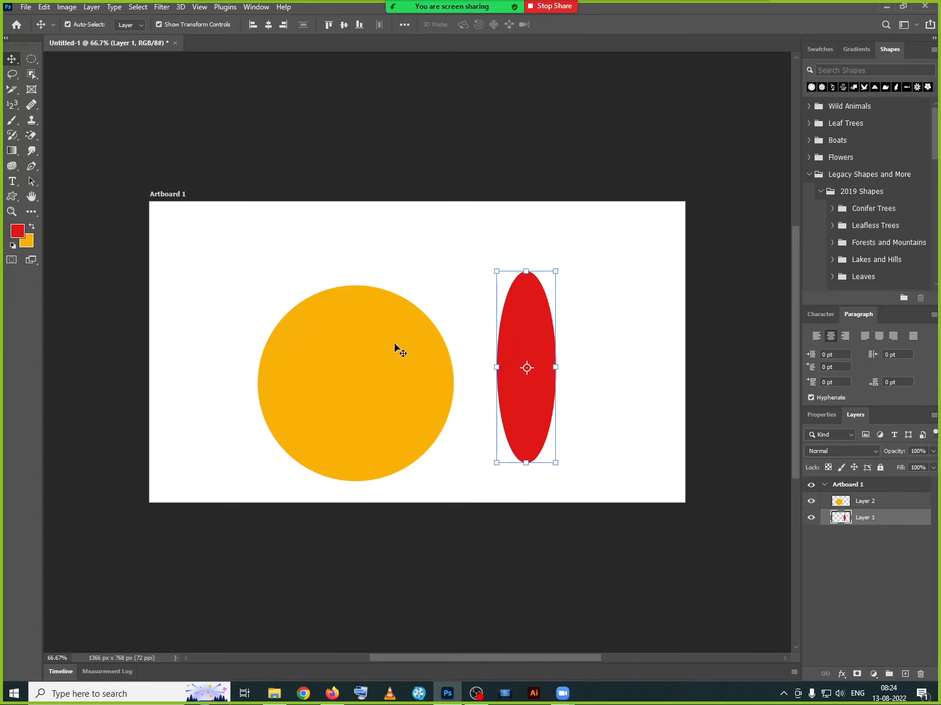
# Move the yellow circle near the artboard's middle, shrink it about its centre, and shift the red ellipse farther right, level with it.
pyautogui.moveTo(394, 342); pyautogui.dragTo(429, 310)
pyautogui.hotkey('ctrl', 't')
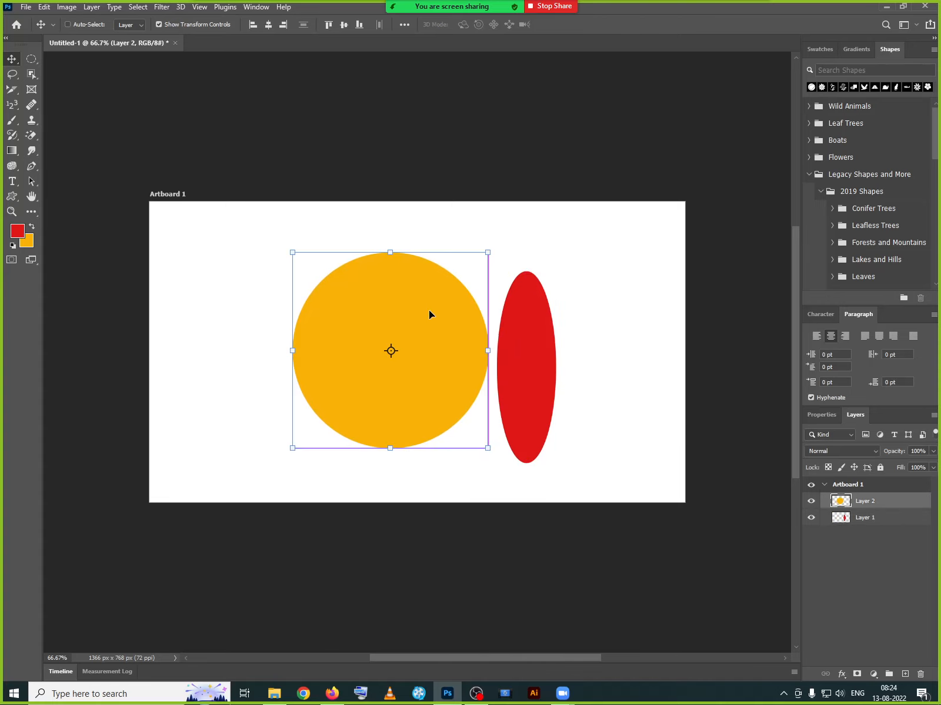
pyautogui.moveTo(481, 445); pyautogui.dragTo(591, 379)
pyautogui.click(584, 26)
# Try scaling the red ellipse to about 61% and rotating it around the yellow circle's centre, and cancel the whole transform.
pyautogui.hotkey('ctrl', 't')
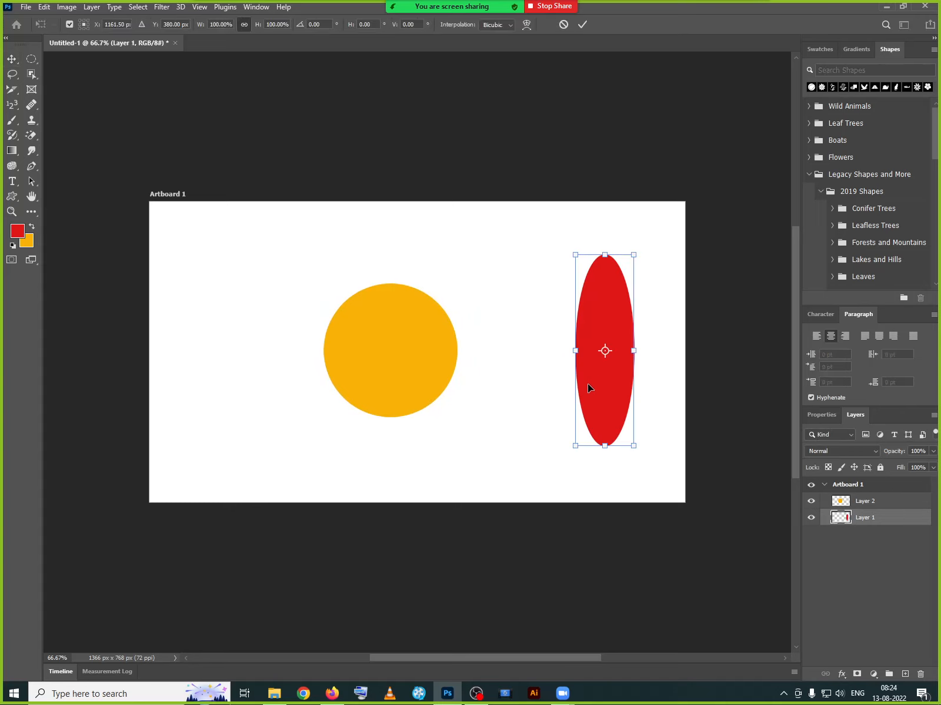
pyautogui.moveTo(632, 445); pyautogui.dragTo(635, 385)
pyautogui.moveTo(475, 288); pyautogui.dragTo(315, 361)
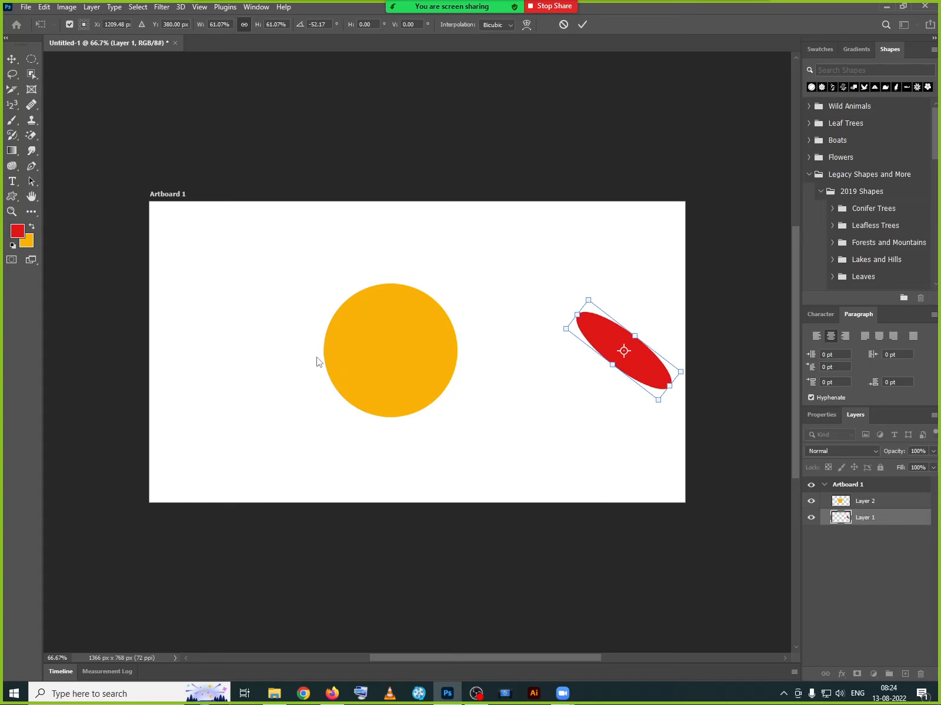
pyautogui.moveTo(601, 296); pyautogui.dragTo(523, 295)
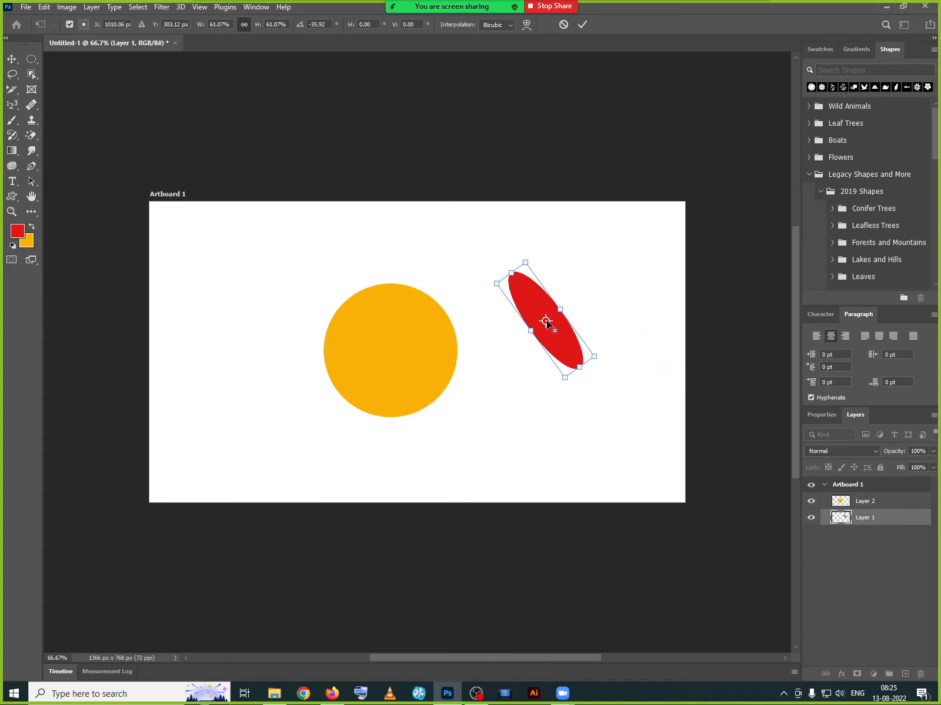
pyautogui.moveTo(545, 321); pyautogui.dragTo(390, 354)
pyautogui.moveTo(556, 252); pyautogui.dragTo(561, 332)
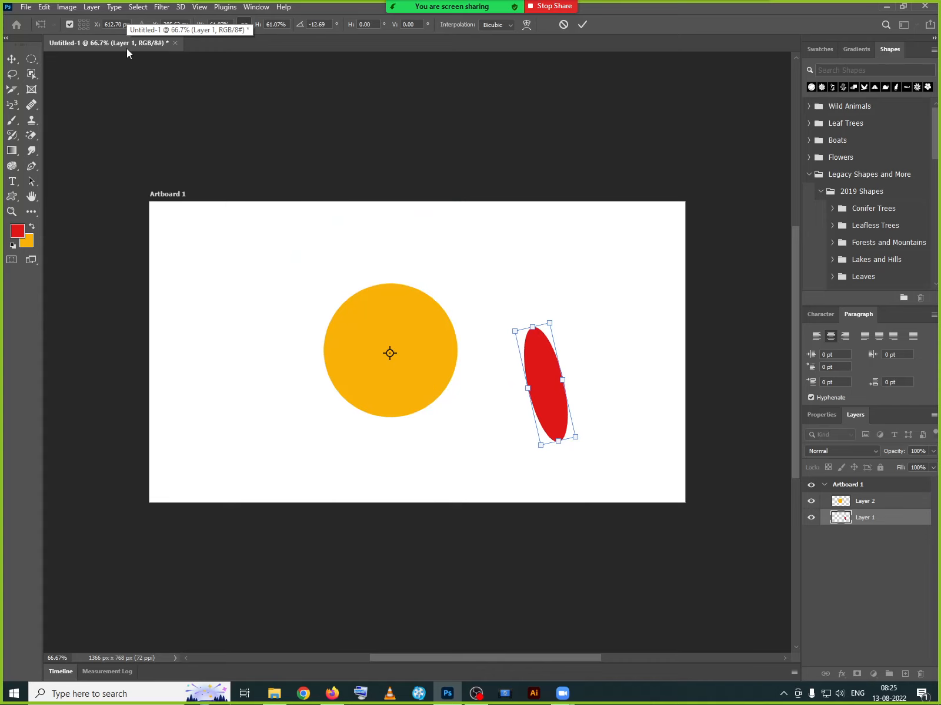
pyautogui.click(69, 24)
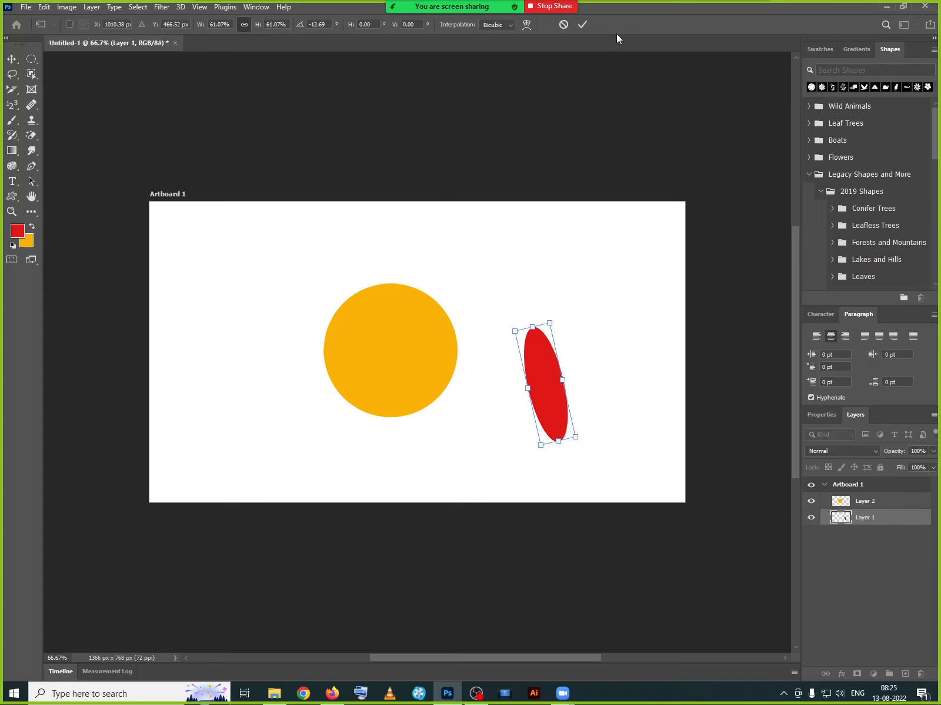
pyautogui.click(567, 24)
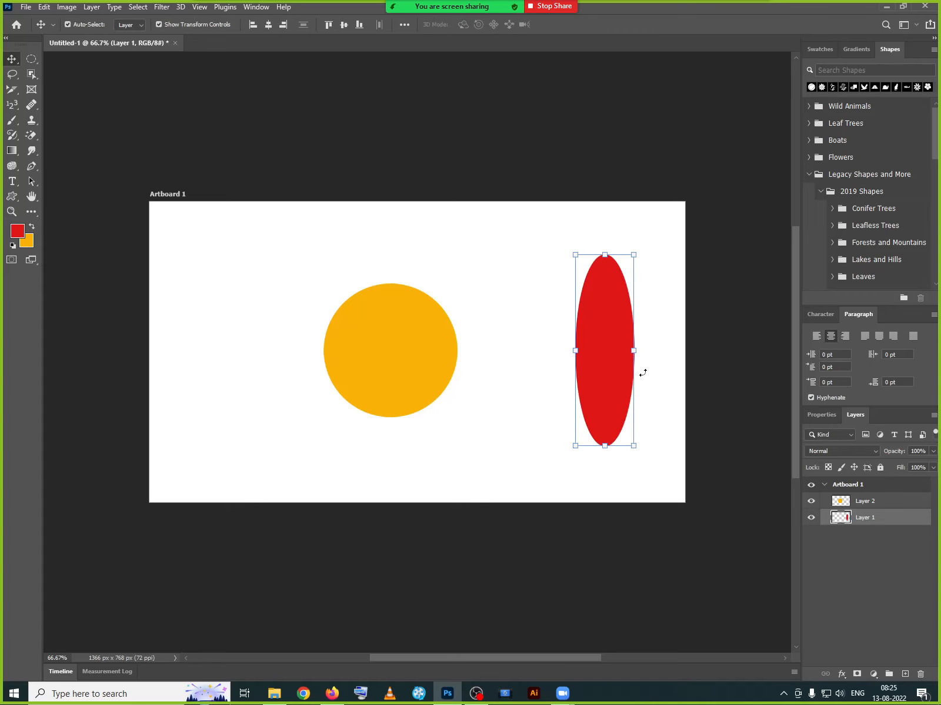
# Turn the reference point back on, try rotating the full-size red ellipse around the yellow circle's centre, and cancel the transform.
pyautogui.hotkey('ctrl', 't')
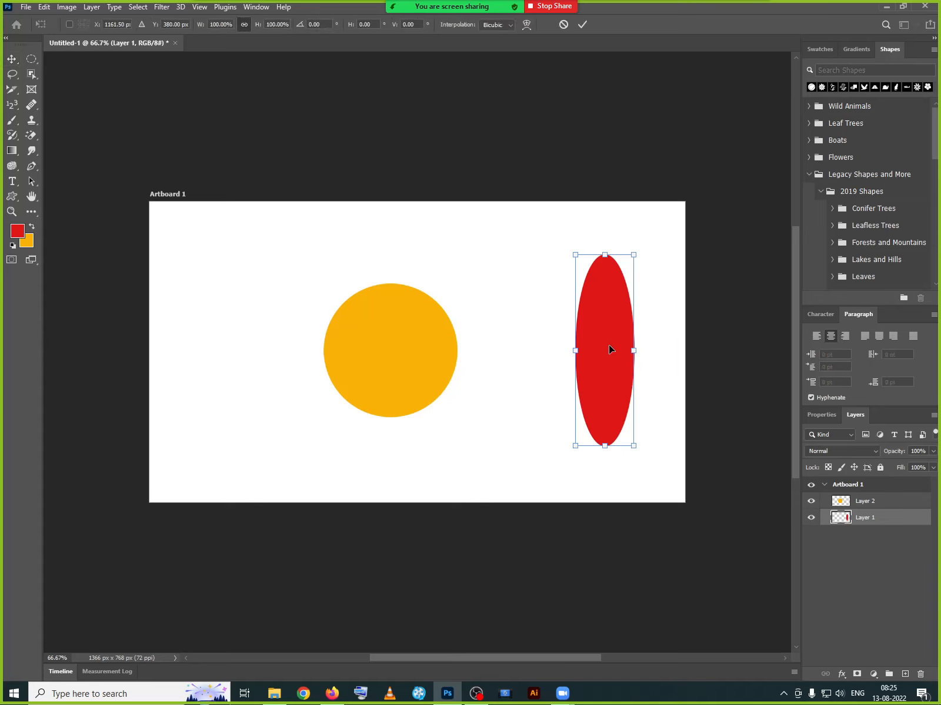
pyautogui.click(70, 25)
pyautogui.moveTo(605, 351); pyautogui.dragTo(390, 351)
pyautogui.moveTo(672, 241); pyautogui.dragTo(480, 423)
pyautogui.click(563, 24)
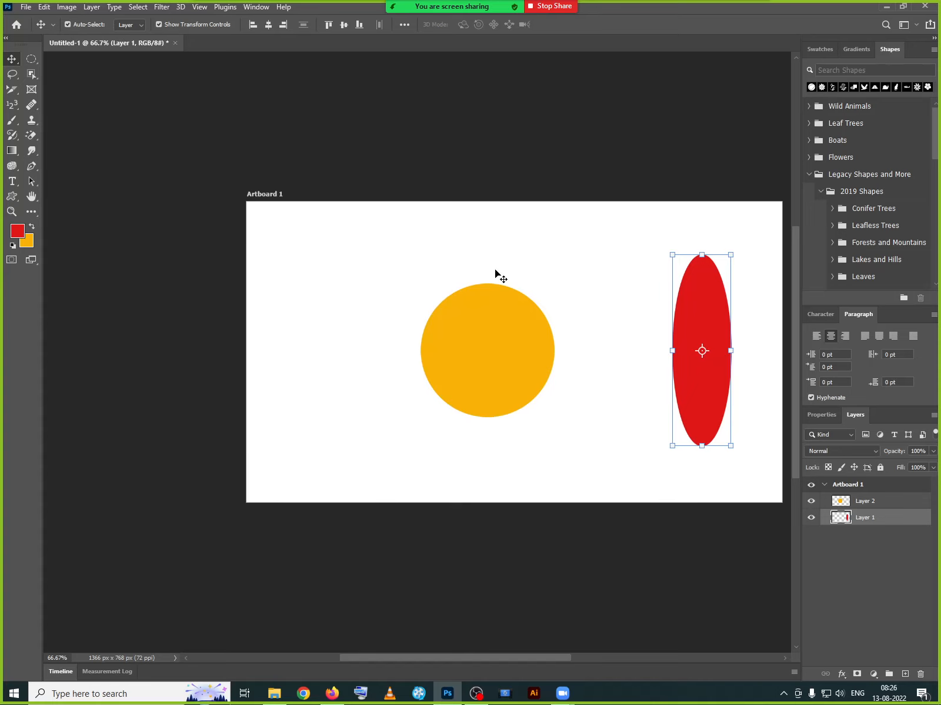
# Select the yellow circle and hide the transform controls, keeping Auto-Select on Layer.
pyautogui.click(595, 318)
pyautogui.click(476, 339)
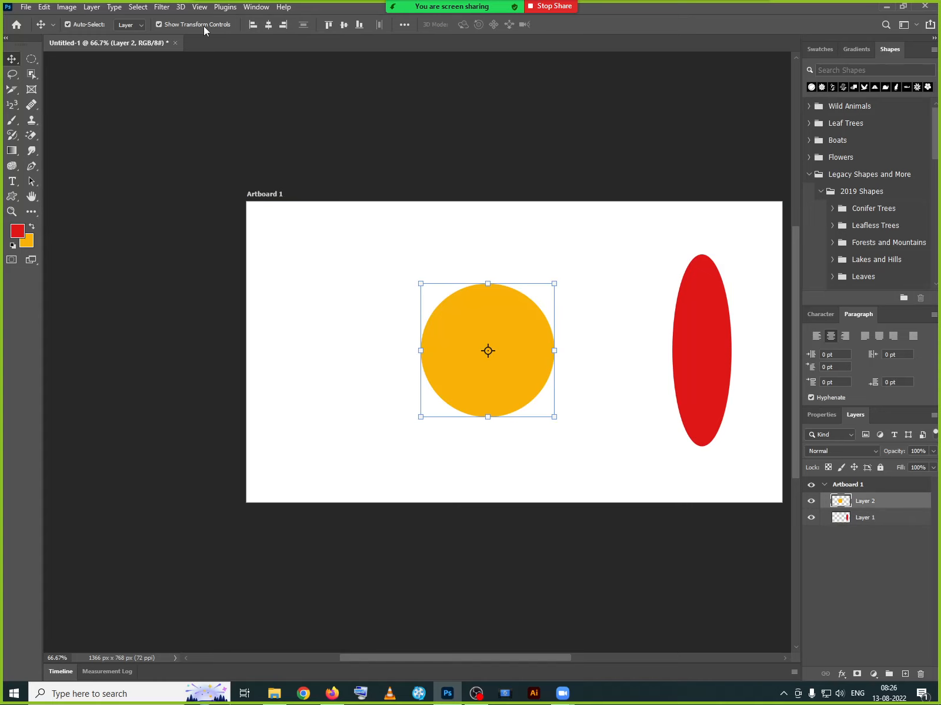
pyautogui.click(159, 25)
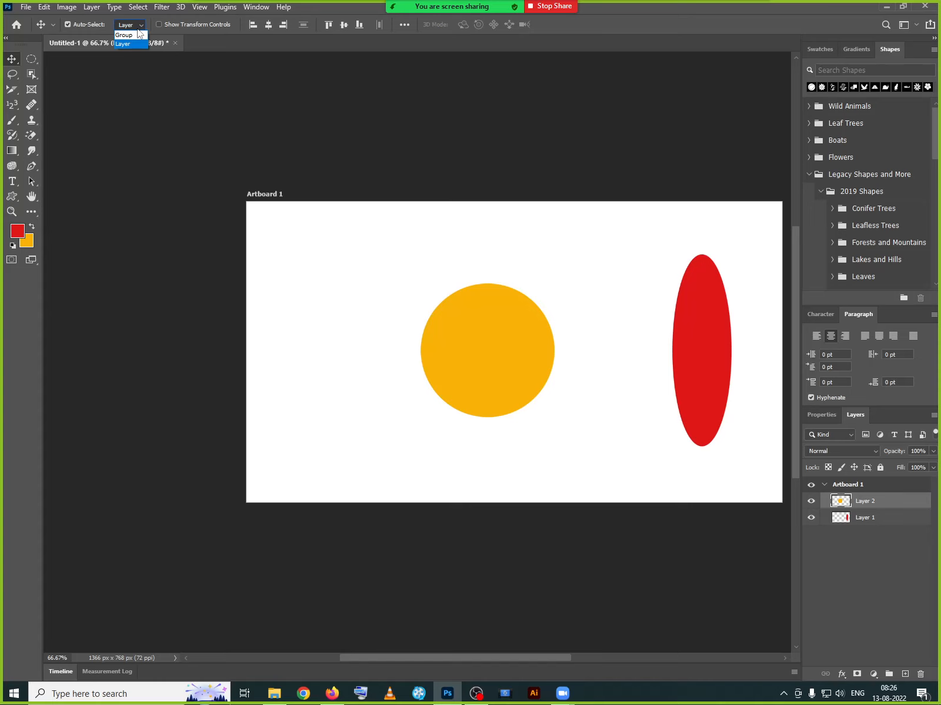
pyautogui.click(677, 335)
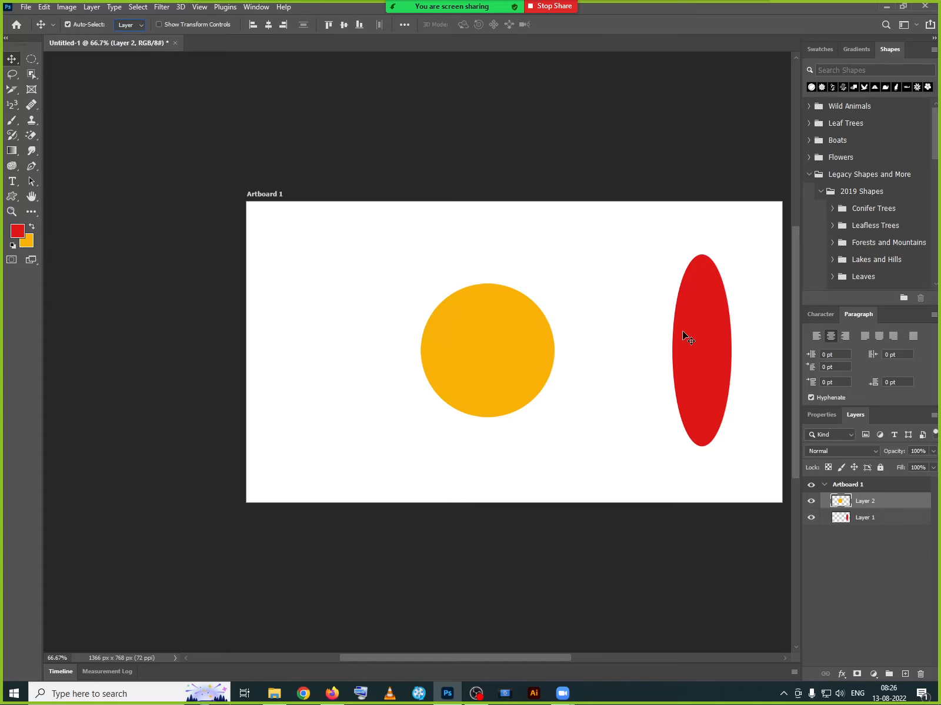
# Switch to the Artboard tool and set its artboard background colour to the muted green 9ab296.
pyautogui.rightClick(13, 60)
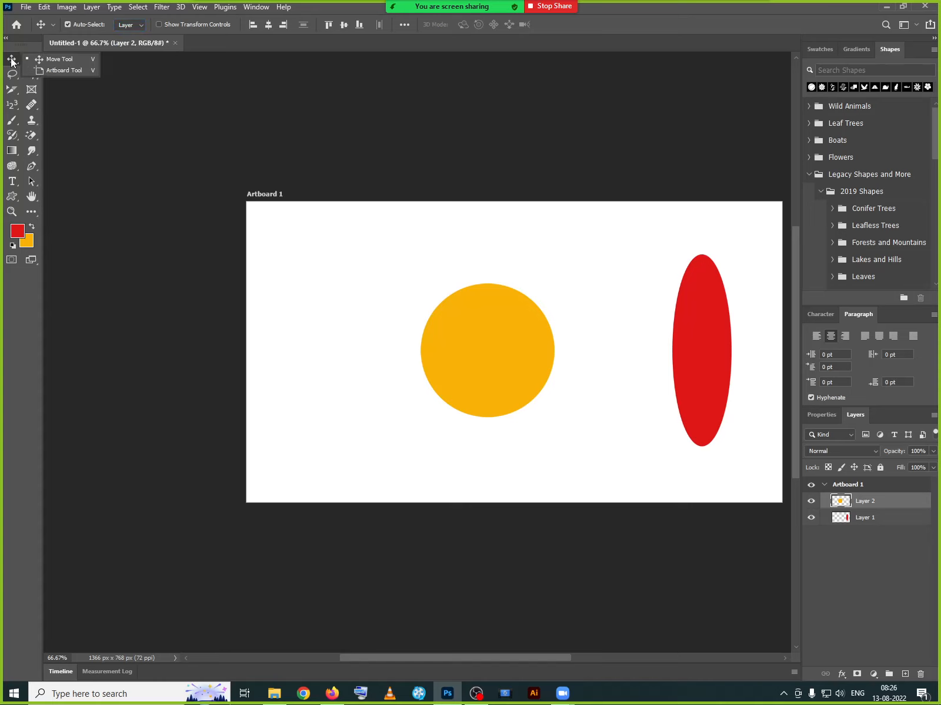
pyautogui.click(54, 61)
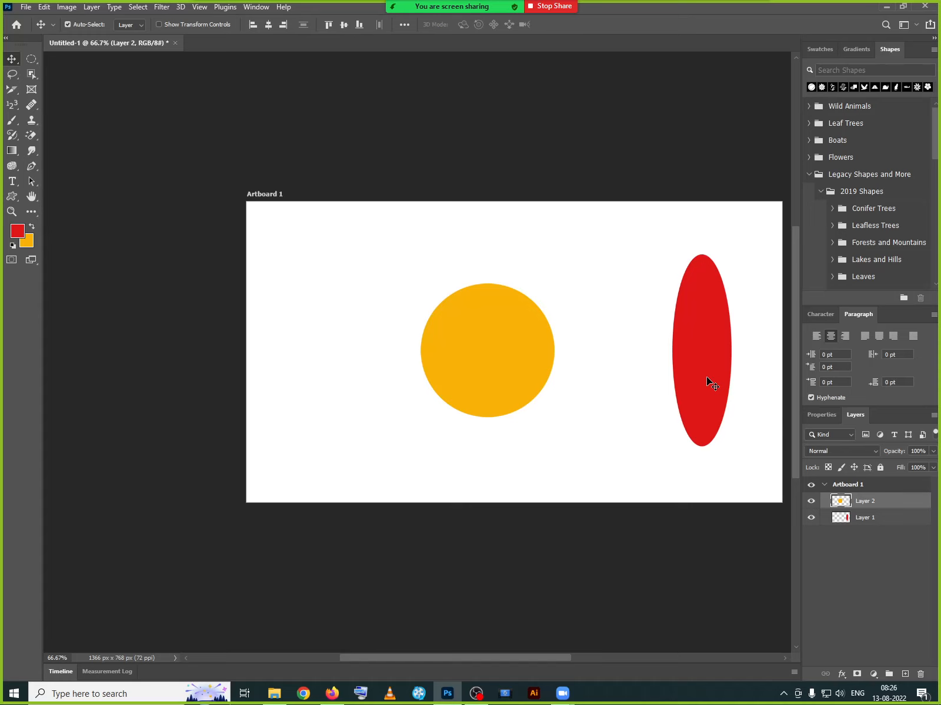
pyautogui.rightClick(11, 59)
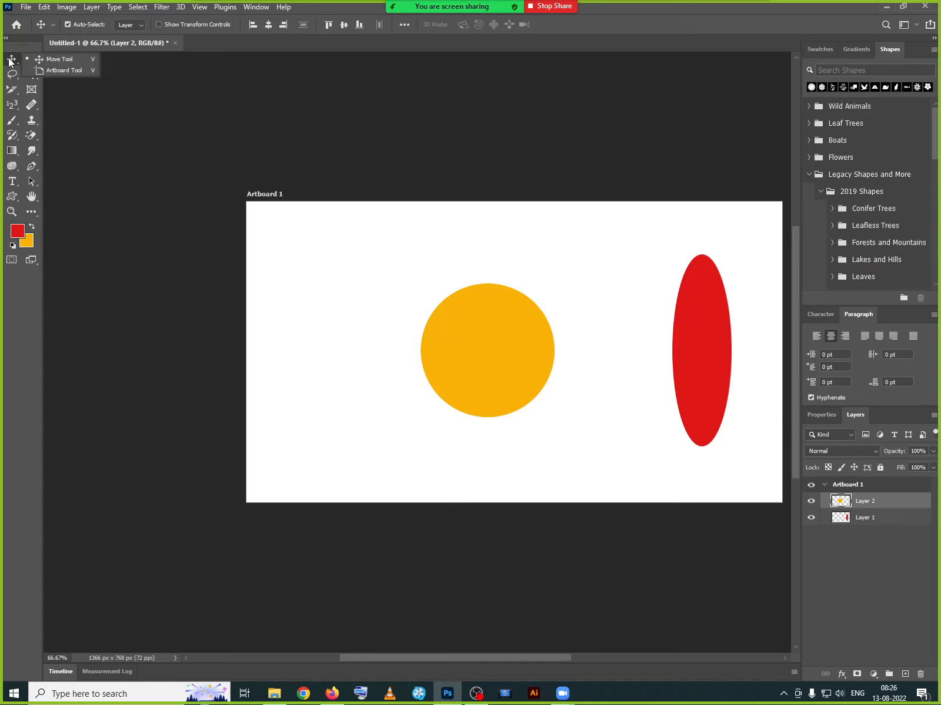
pyautogui.click(51, 70)
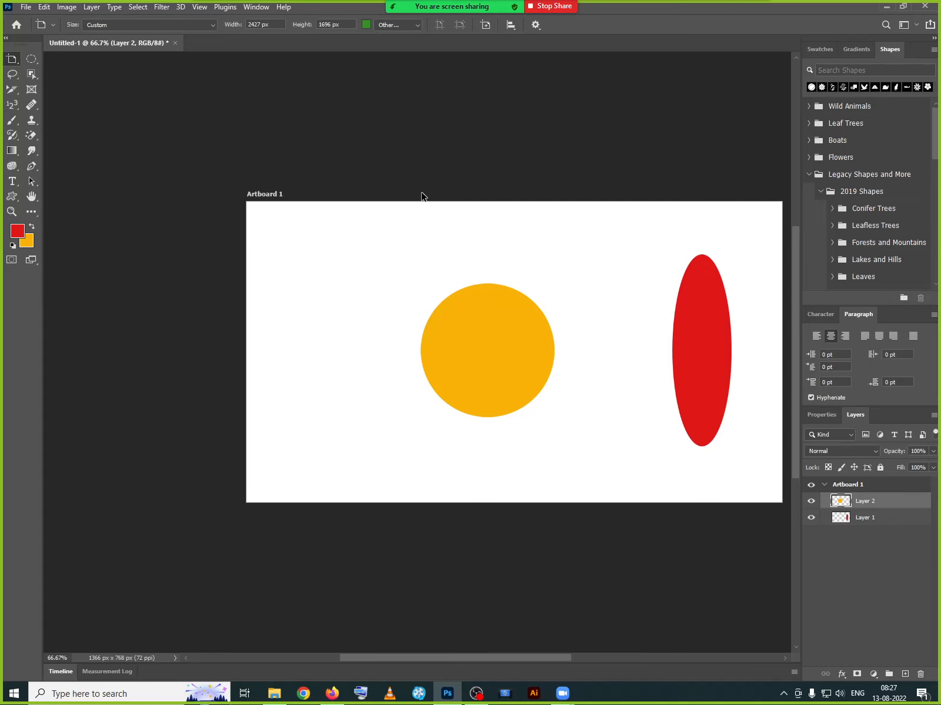
pyautogui.hotkey('ctrl', '-')
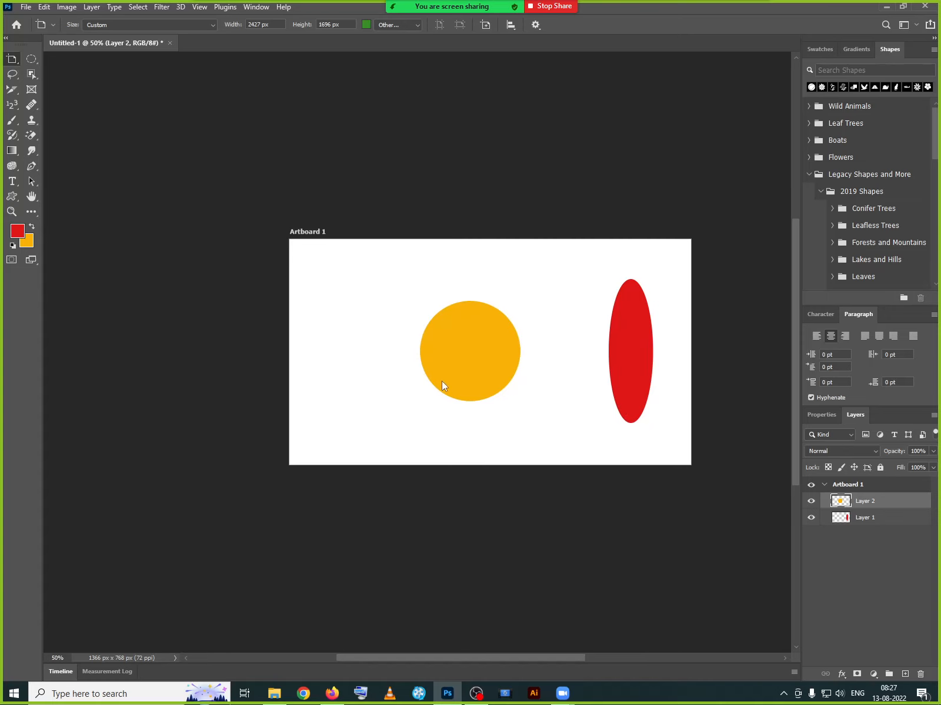
pyautogui.click(366, 24)
pyautogui.click(347, 391)
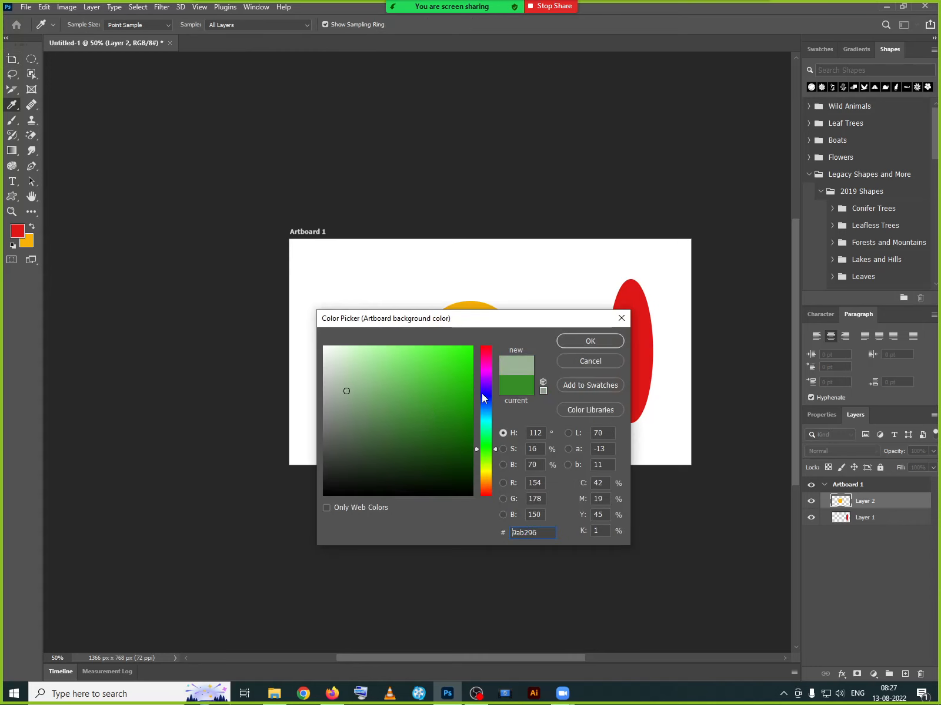
pyautogui.click(590, 346)
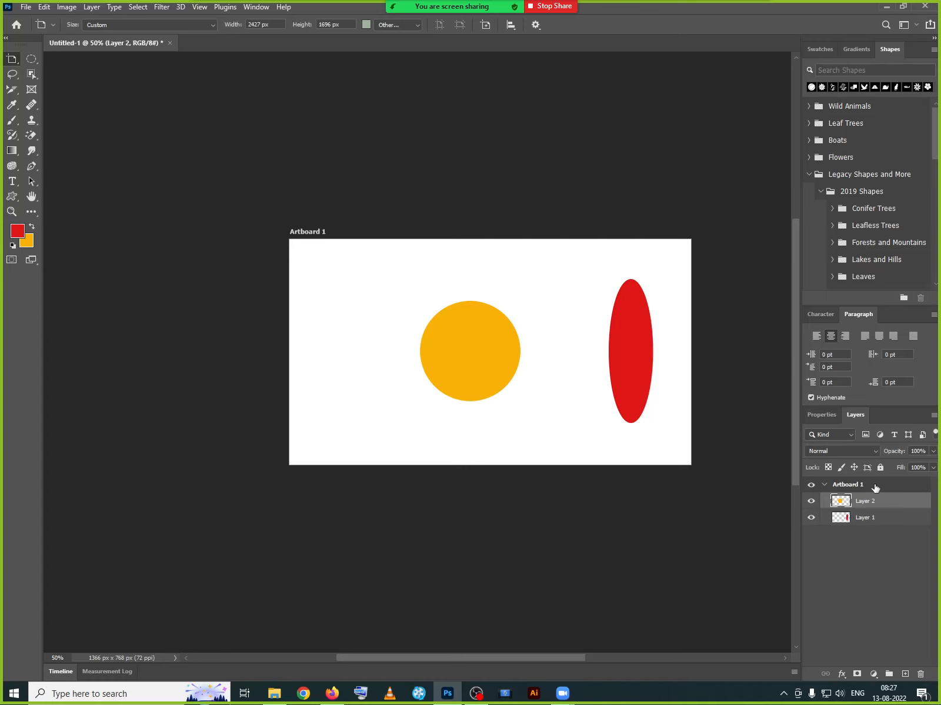
# Select Artboard 1 and add four artboards: one below it, two more to the right of that one, and another below the last.
pyautogui.moveTo(399, 472); pyautogui.dragTo(298, 457)
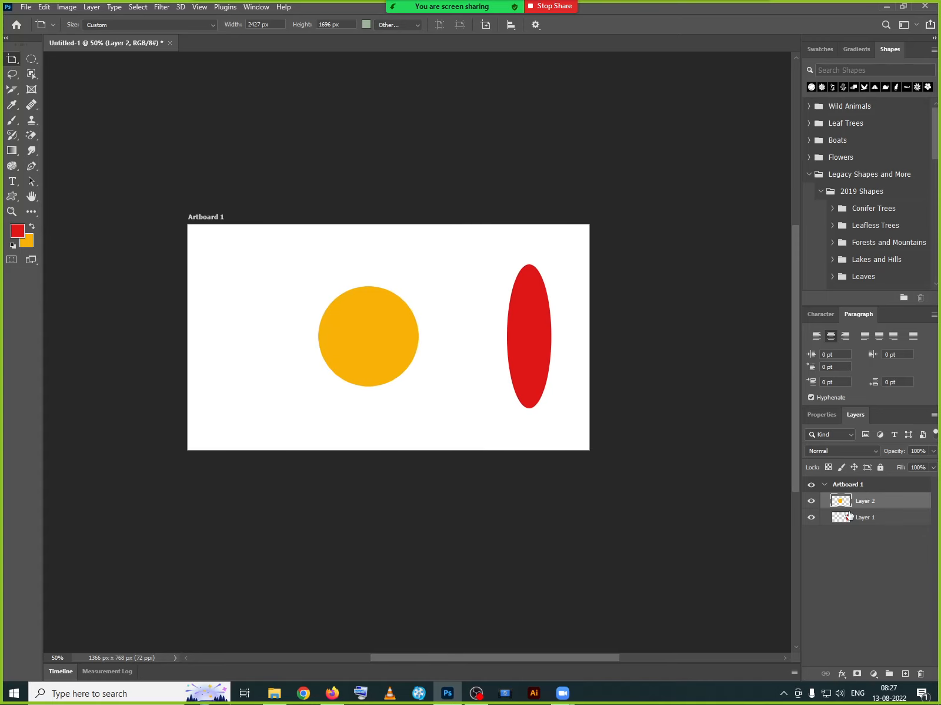
pyautogui.click(879, 486)
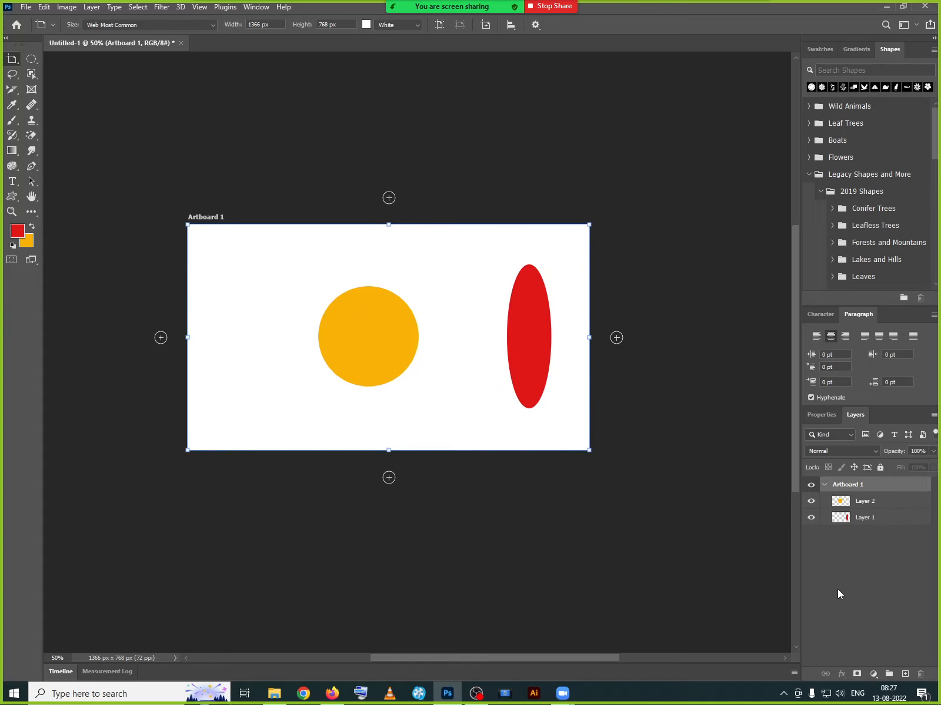
pyautogui.hotkey('ctrl', '-')
pyautogui.hotkey('ctrl', '-')
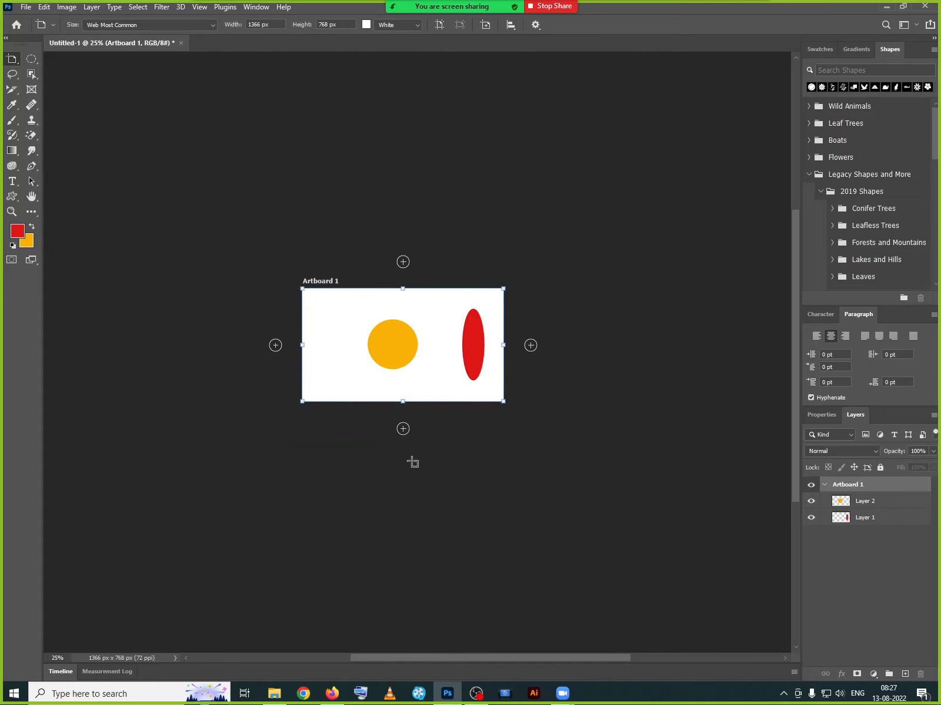
pyautogui.click(403, 430)
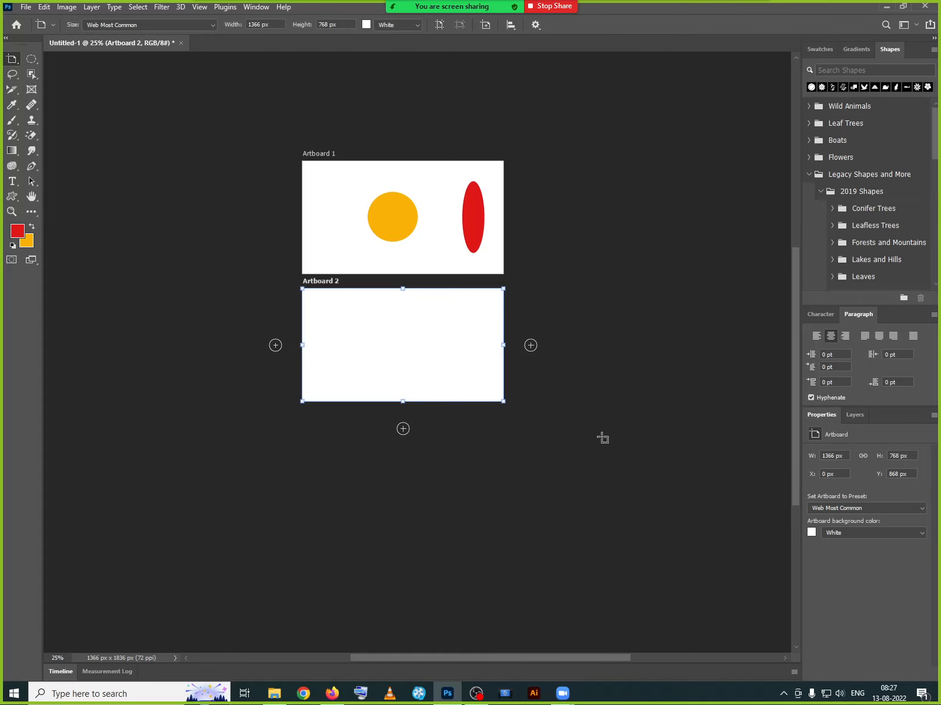
pyautogui.click(531, 346)
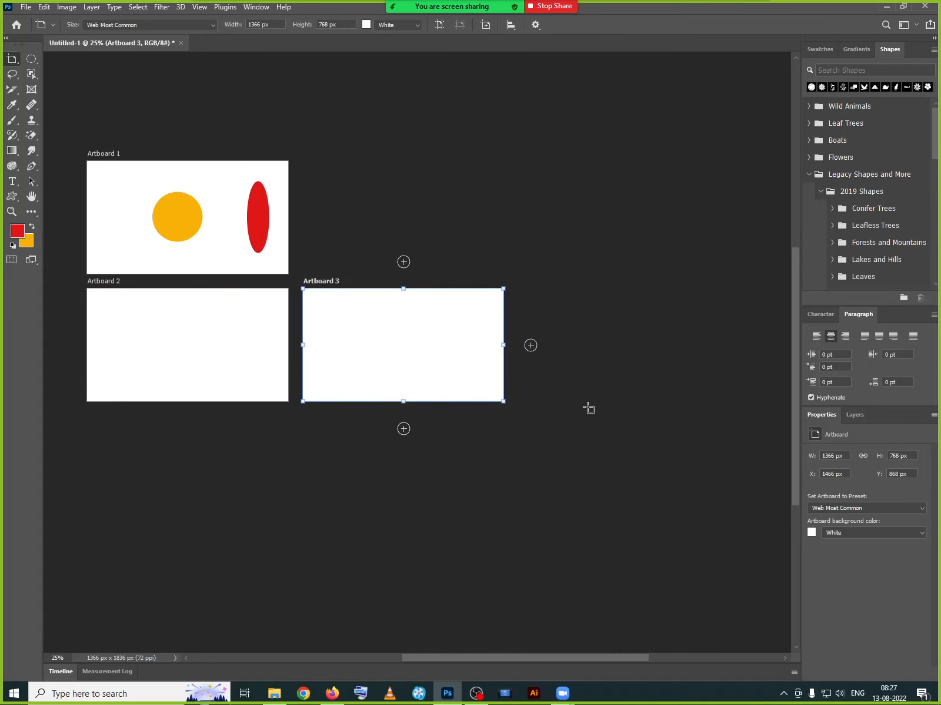
pyautogui.click(531, 345)
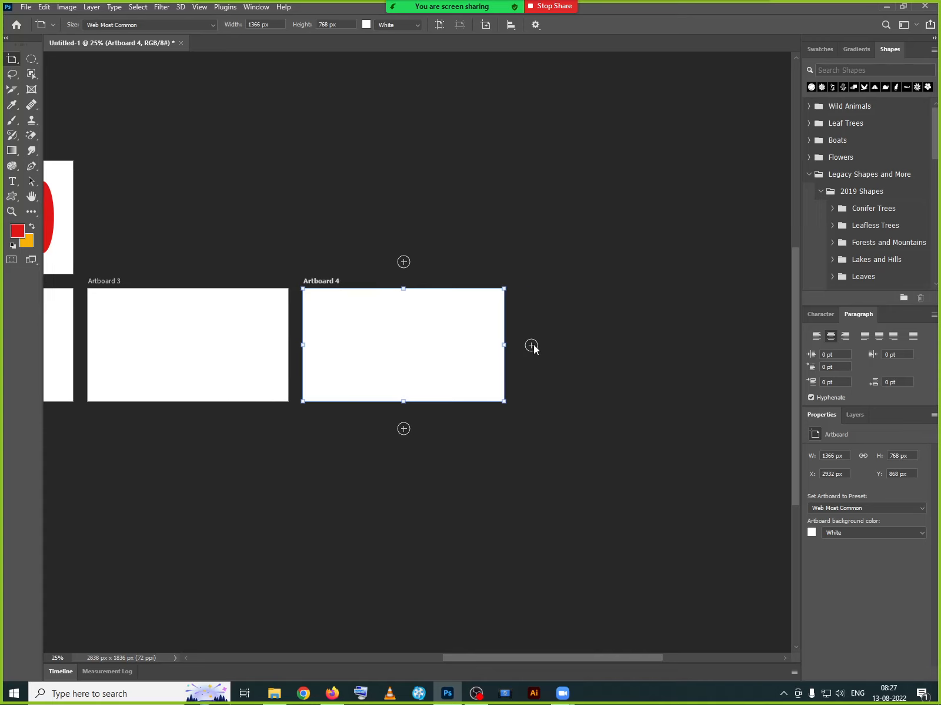
pyautogui.click(403, 428)
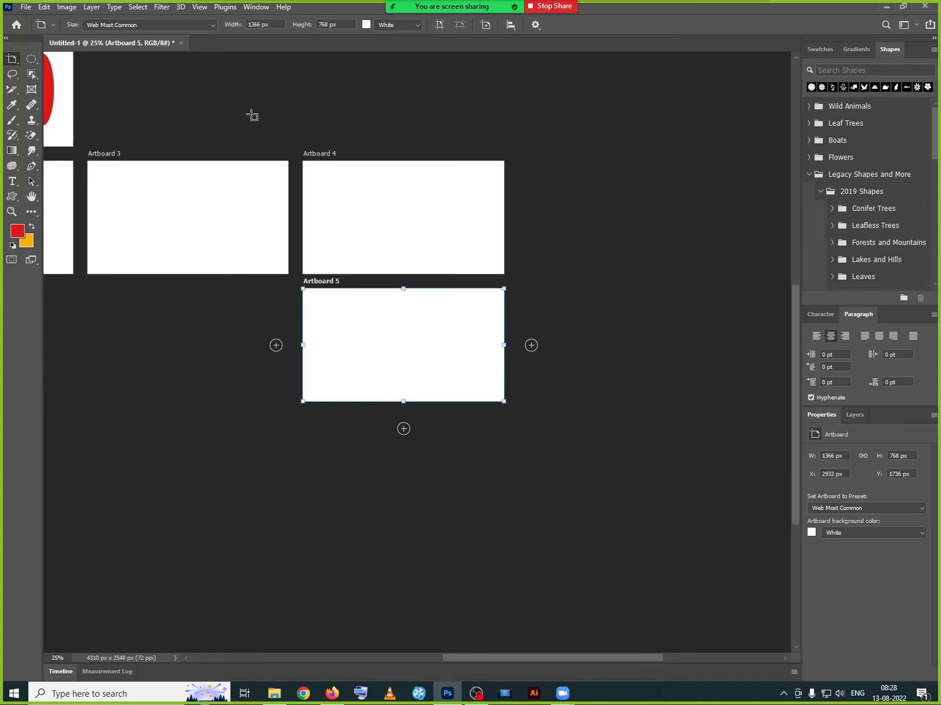
# Apply the Web Small size preset to Artboard 5, and change it to iMac 27.
pyautogui.click(212, 25)
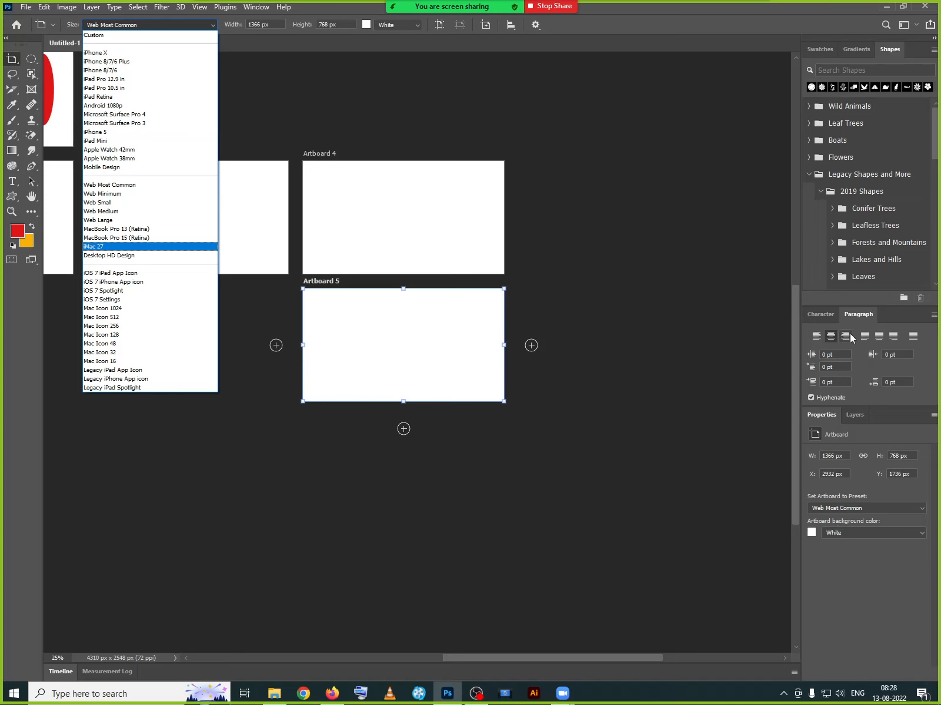
pyautogui.click(119, 205)
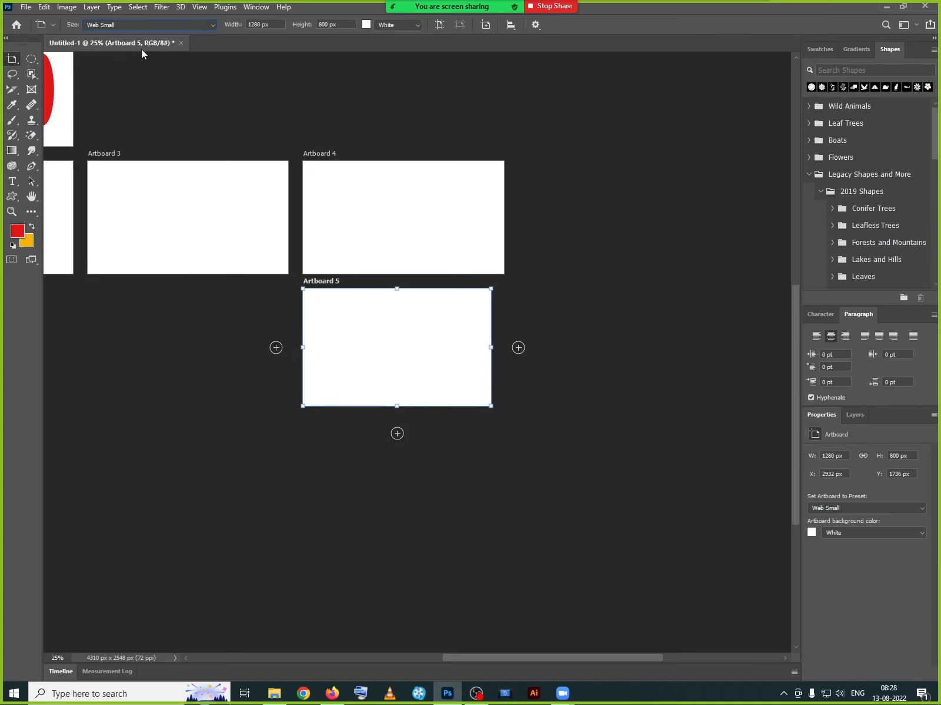
pyautogui.click(210, 26)
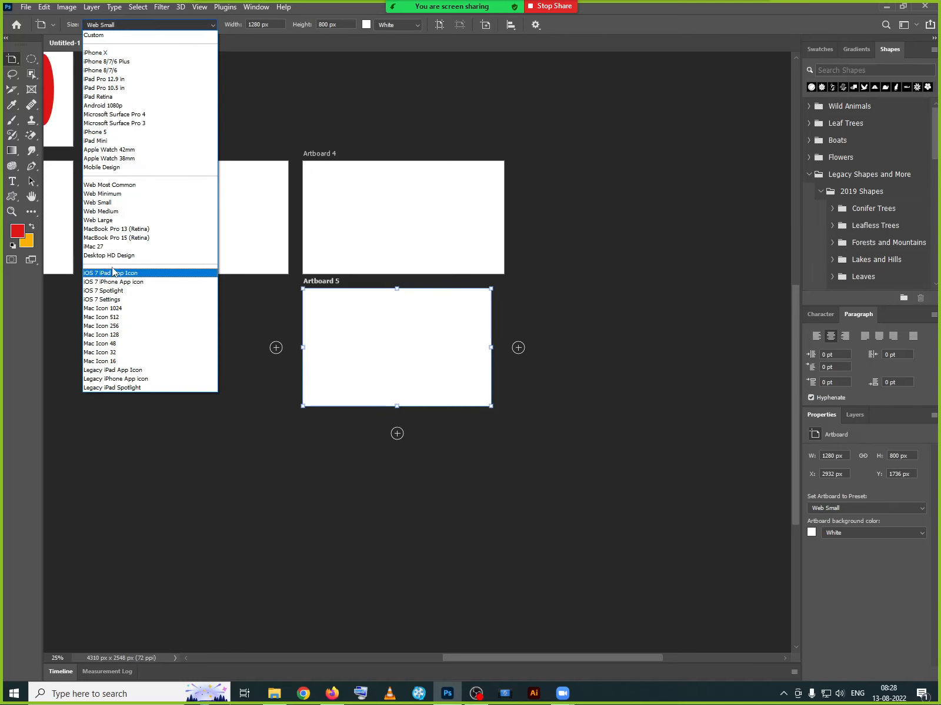
pyautogui.click(106, 247)
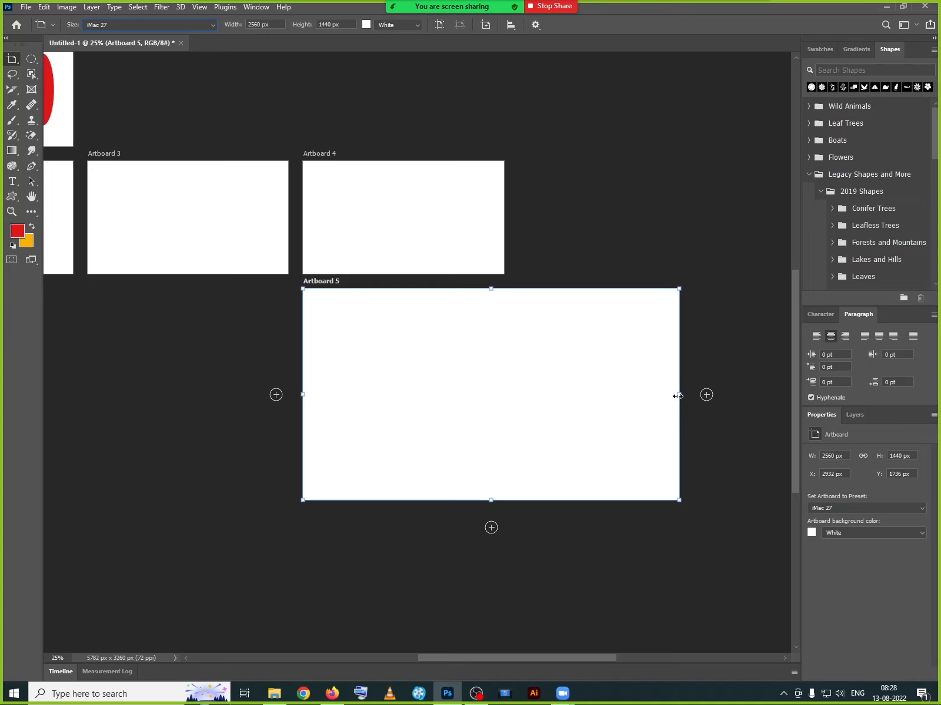
# Resize Artboard 5 freehand from its right and lower edges to about 961 × 224 px.
pyautogui.moveTo(677, 395); pyautogui.dragTo(444, 394)
pyautogui.moveTo(374, 500); pyautogui.dragTo(369, 321)
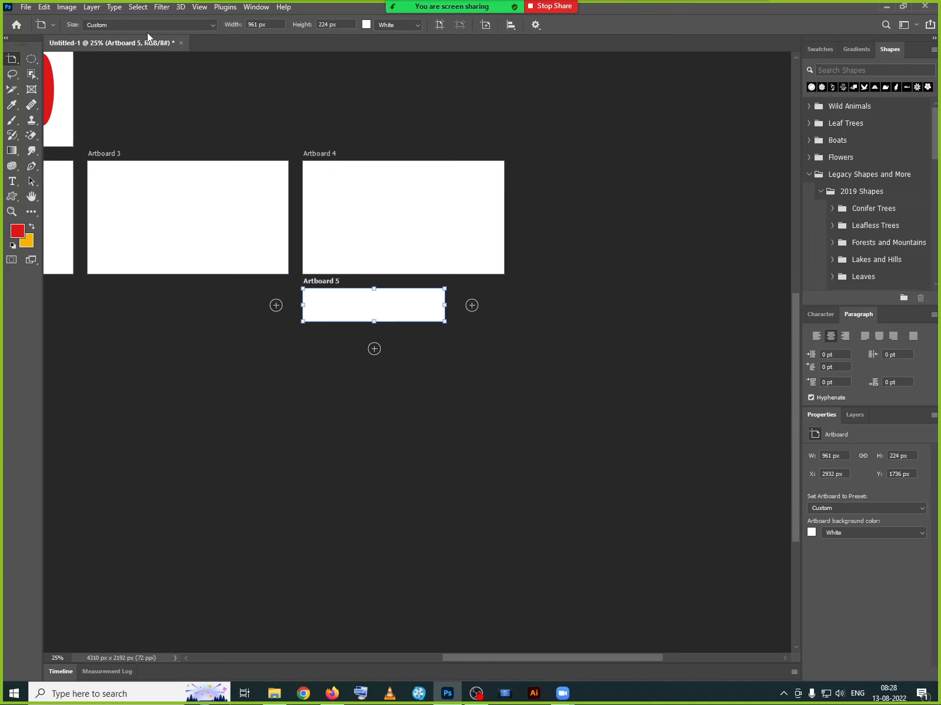
# Extend Artboard 5 freehand from its lower edge to a height of about 464 px.
pyautogui.click(168, 28)
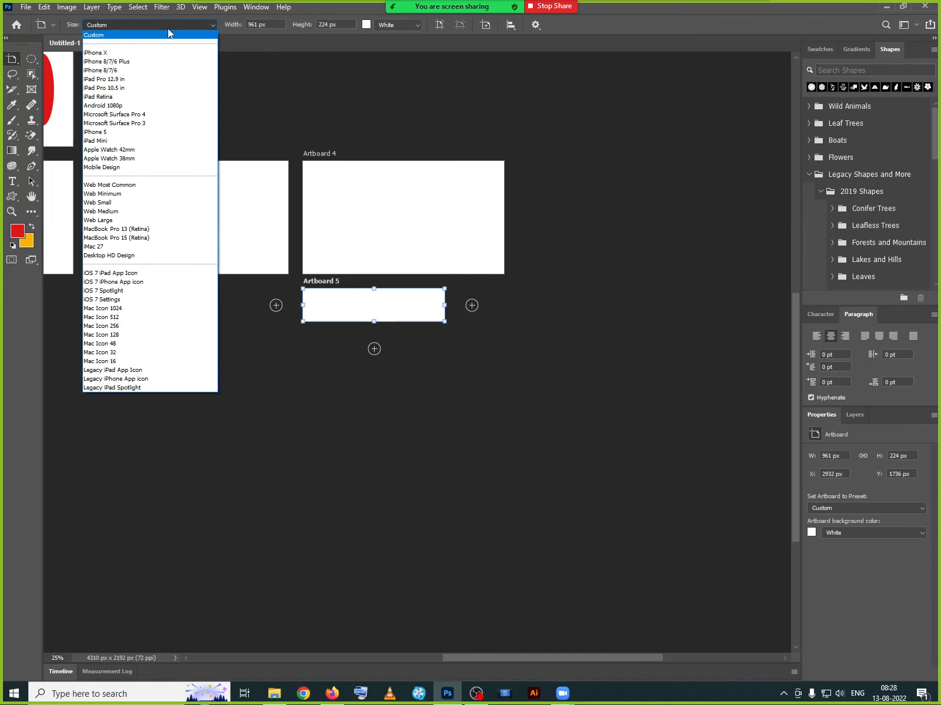
pyautogui.click(167, 28)
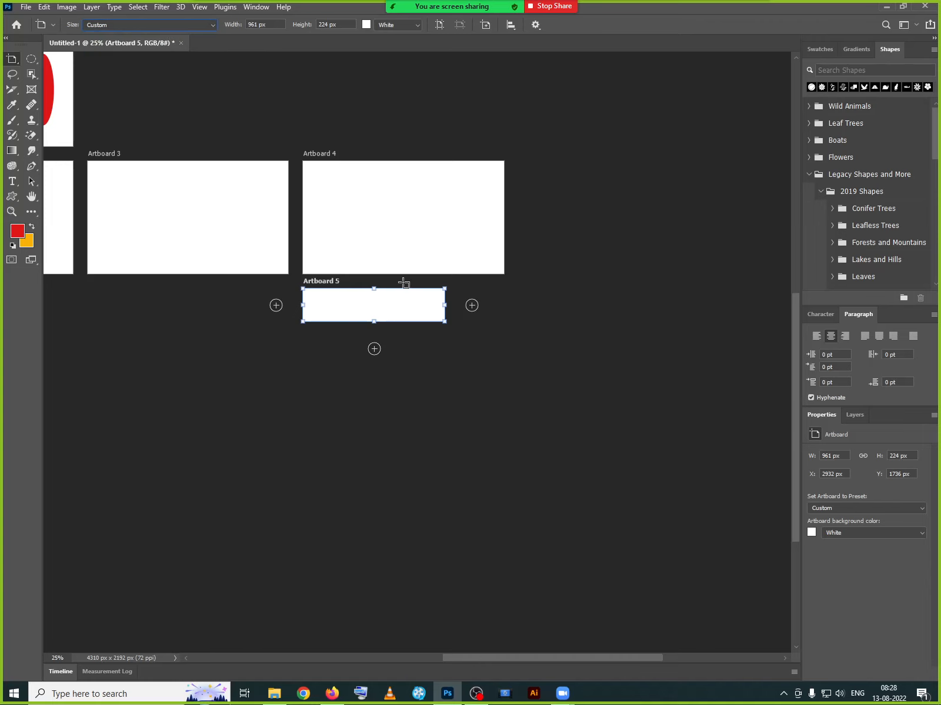
pyautogui.moveTo(374, 322); pyautogui.dragTo(365, 358)
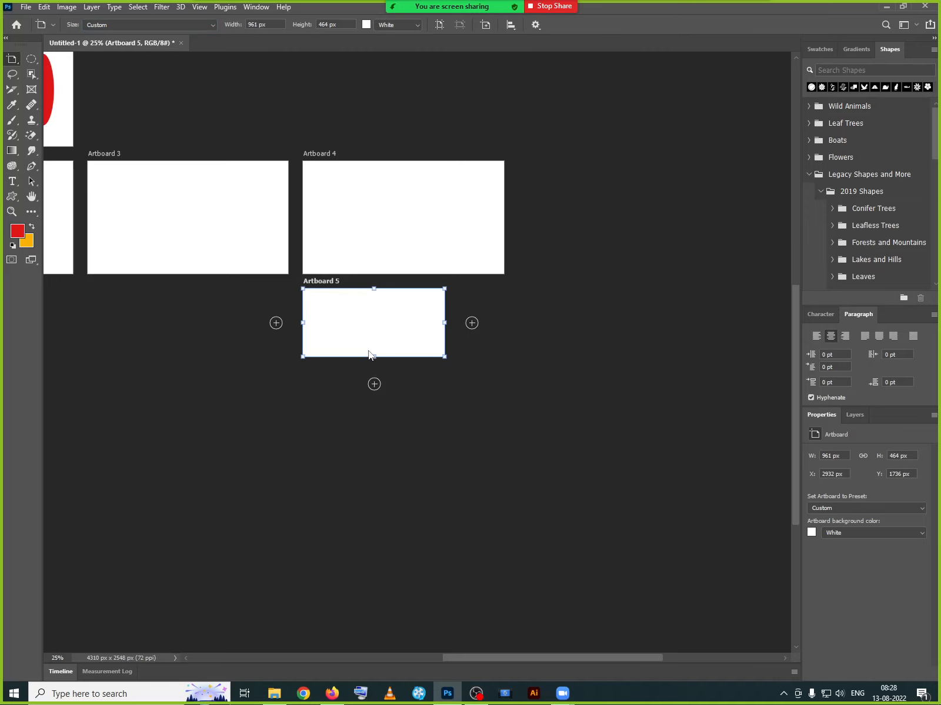
# Flip Artboard 5 to portrait orientation and back to landscape.
pyautogui.click(438, 25)
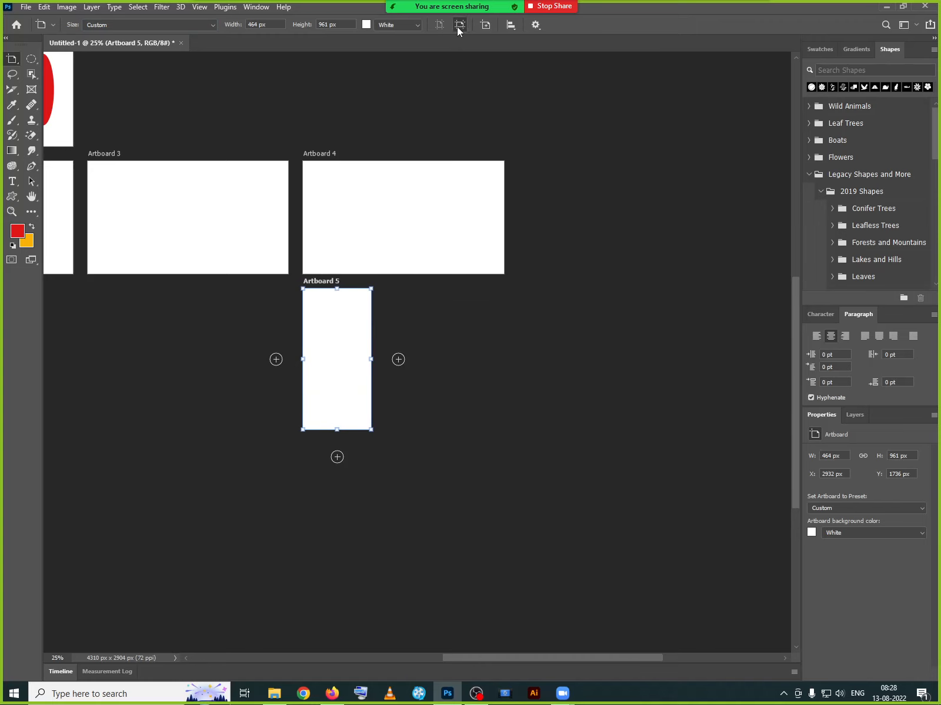
pyautogui.click(459, 24)
pyautogui.click(445, 28)
pyautogui.click(462, 27)
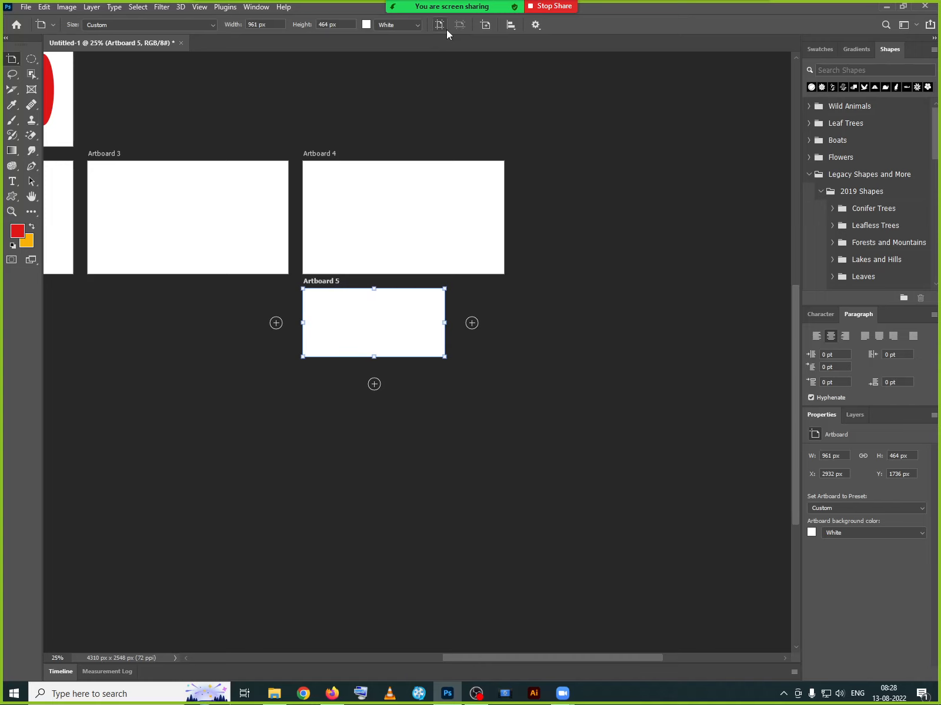
# Make Artboard 5's background transparent, and change it to the custom muted red c55a5a.
pyautogui.click(414, 26)
pyautogui.click(408, 53)
pyautogui.click(417, 26)
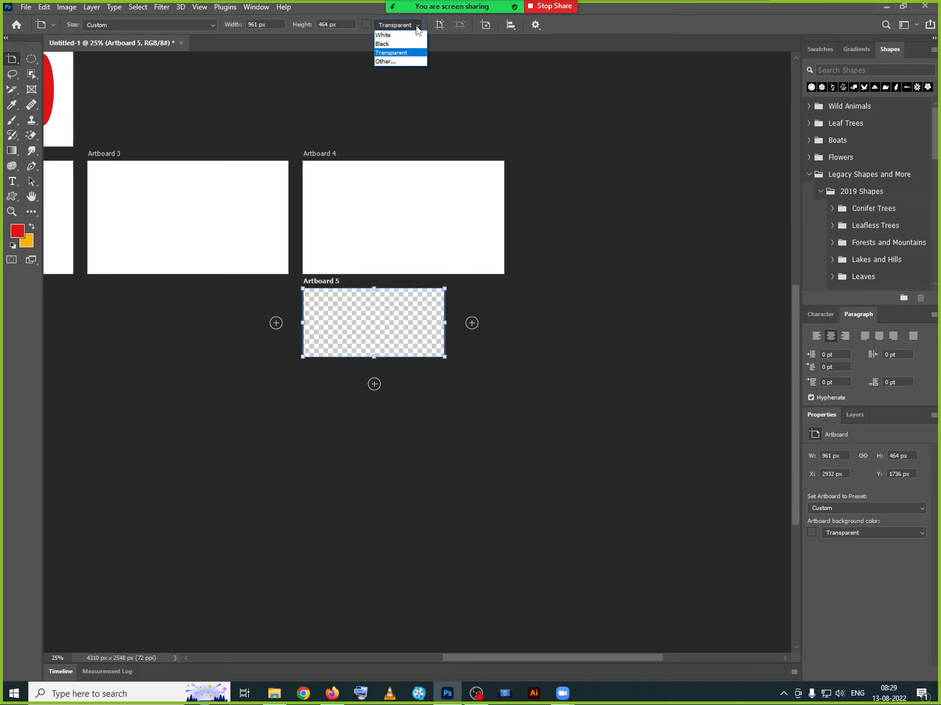
pyautogui.click(393, 61)
pyautogui.click(404, 380)
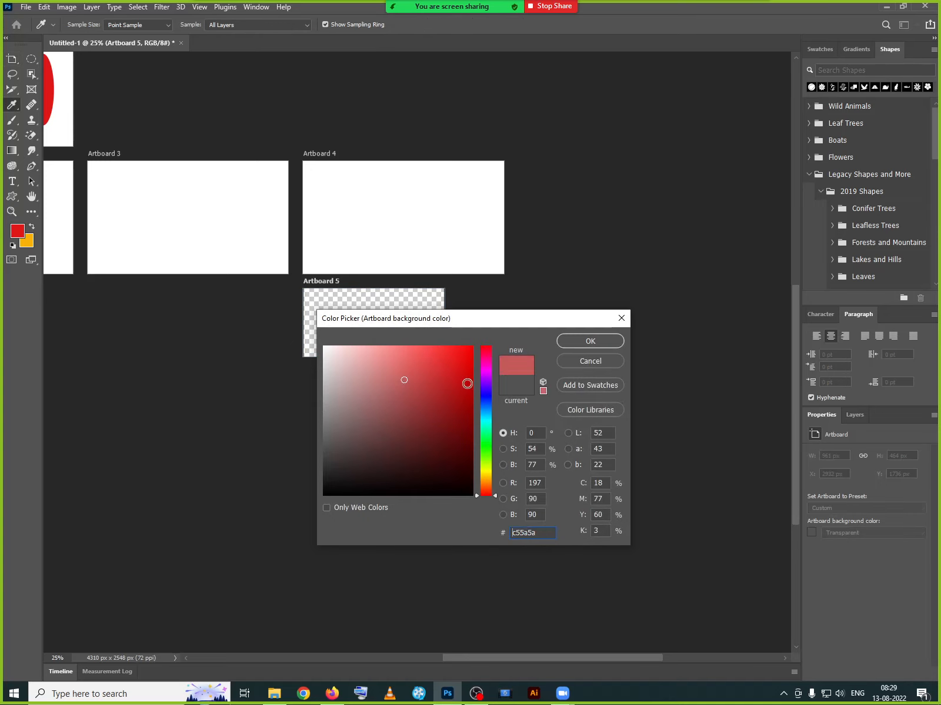
pyautogui.click(571, 343)
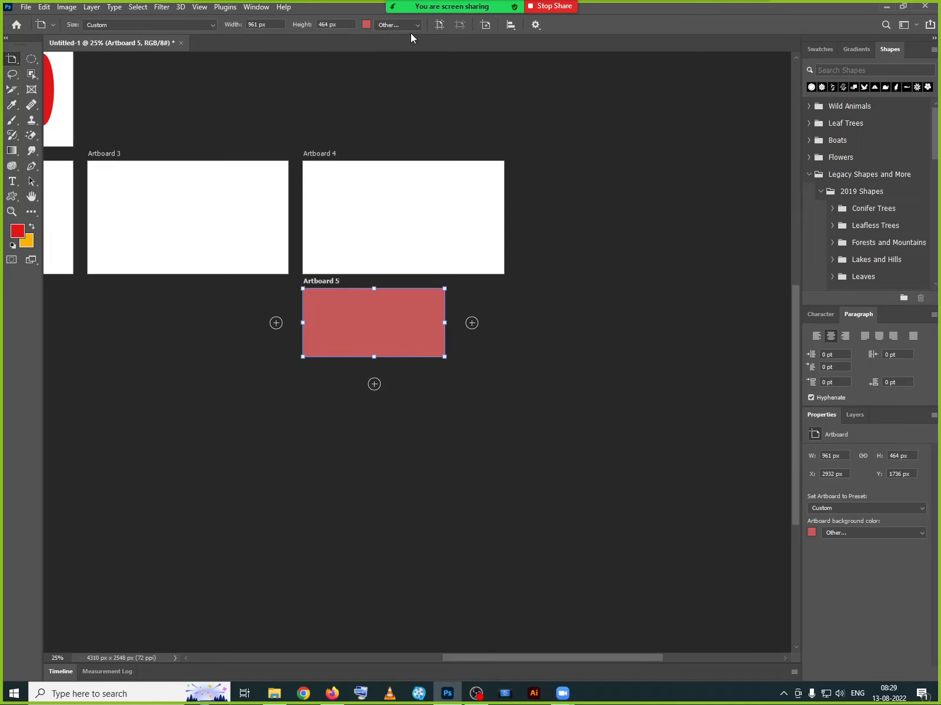
# Change Artboard 5's background to the custom light blue 8391da.
pyautogui.click(366, 24)
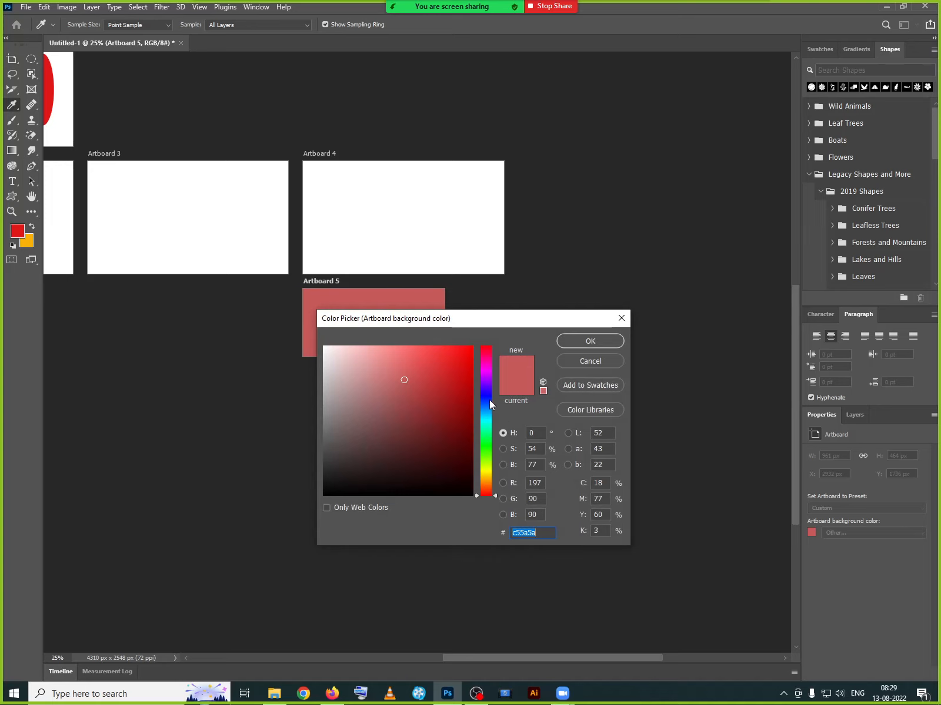
pyautogui.click(486, 400)
pyautogui.click(382, 367)
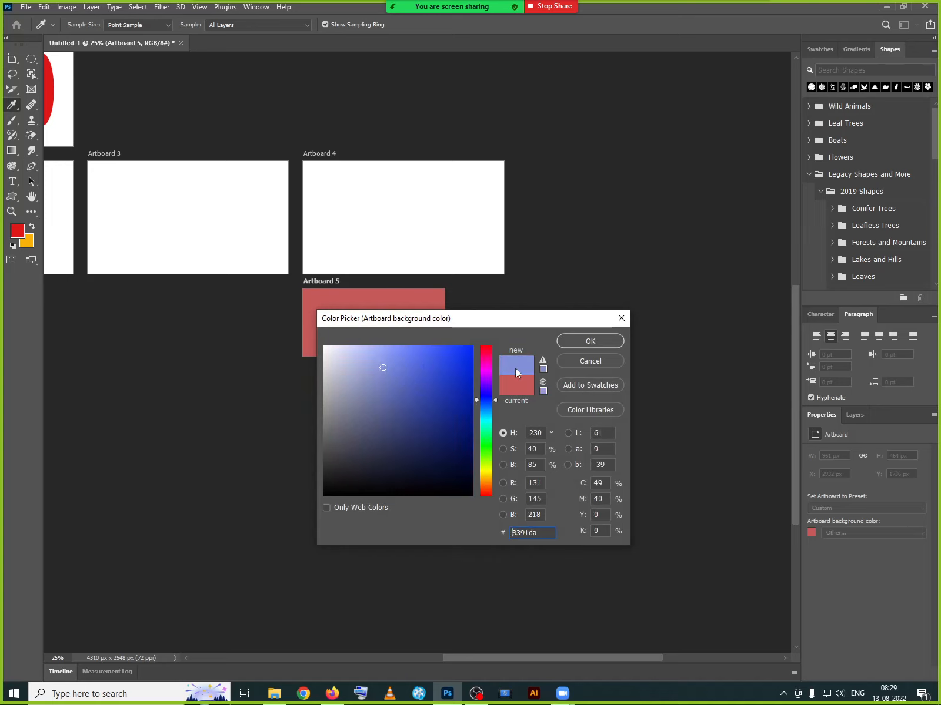
pyautogui.click(590, 342)
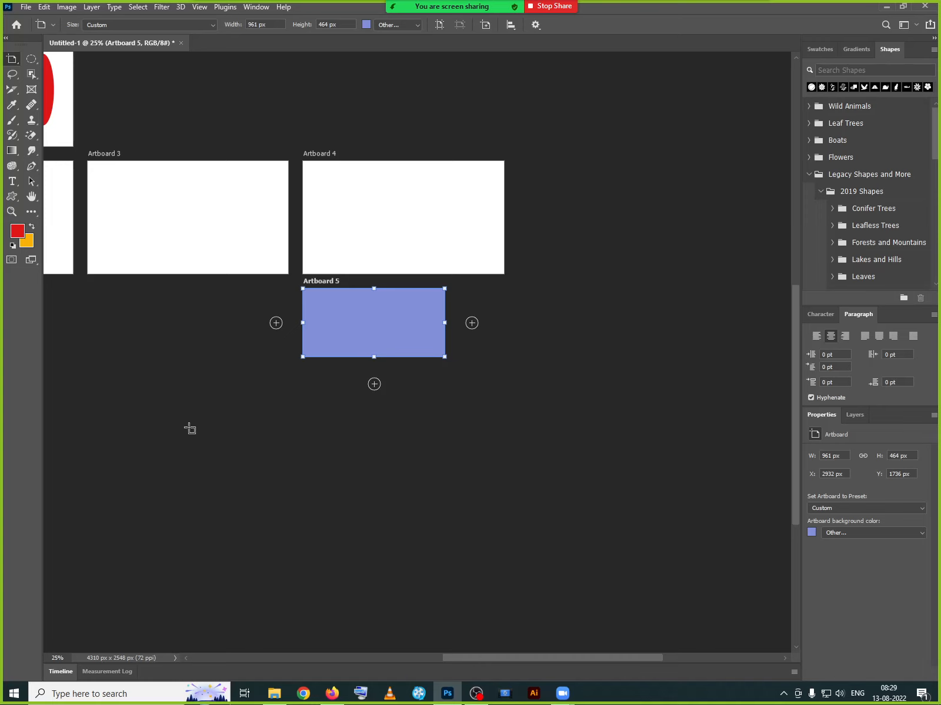
# Close the artboard document without saving and create a new 1366 × 768 px, 72 ppi artboard document from the Web Most Common preset.
pyautogui.click(181, 43)
pyautogui.click(465, 253)
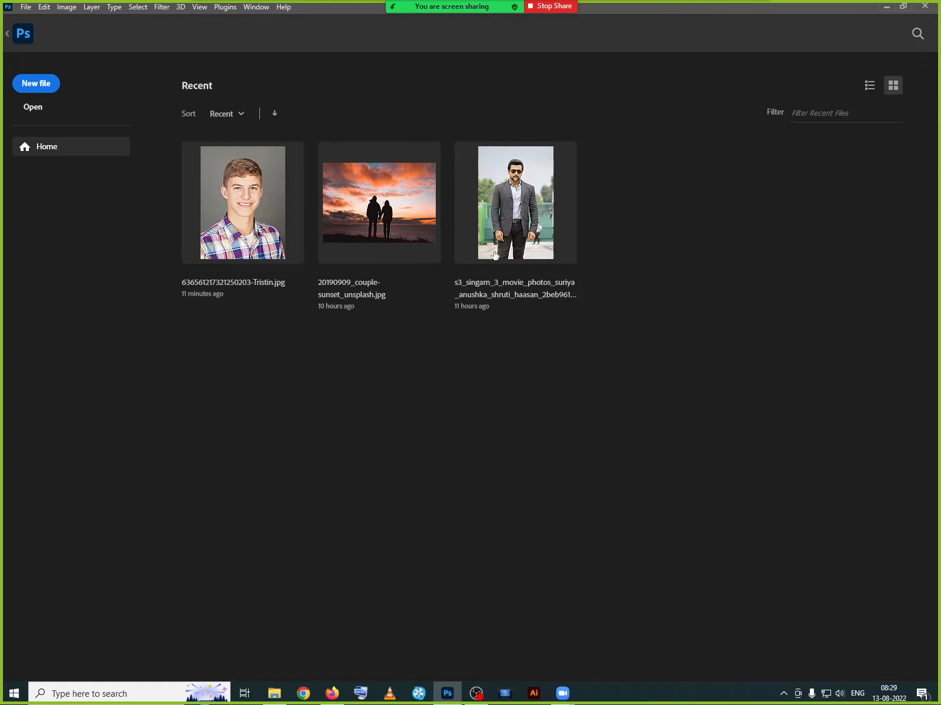
pyautogui.click(42, 84)
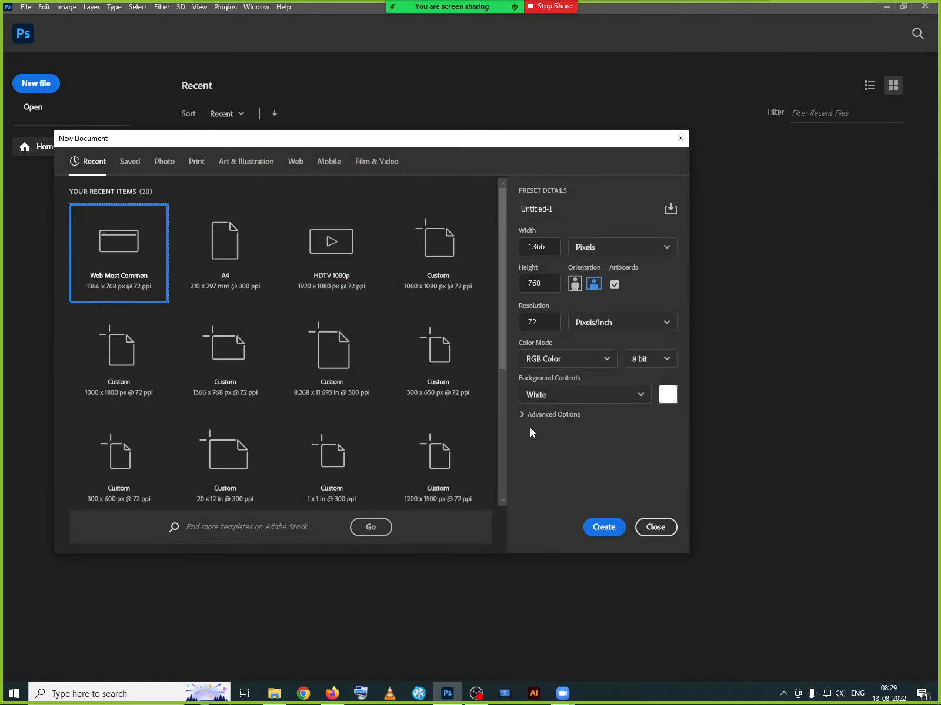
pyautogui.click(604, 527)
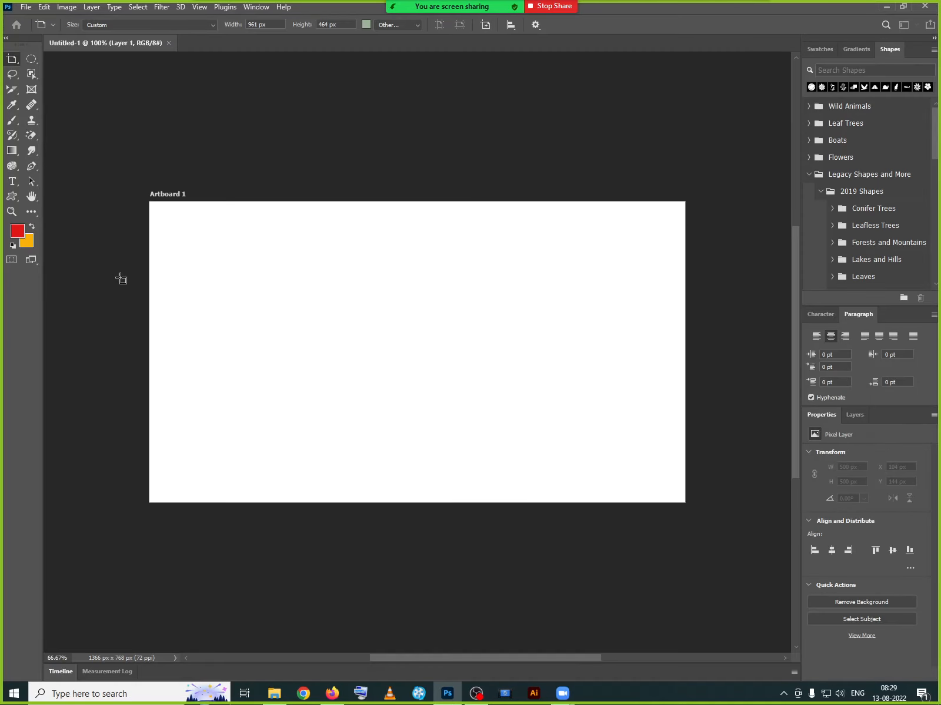
# Draw a rectangular frame about 527 × 489 px on the left of Artboard 1 and an elliptical frame about 522 × 489 px beside it.
pyautogui.rightClick(12, 59)
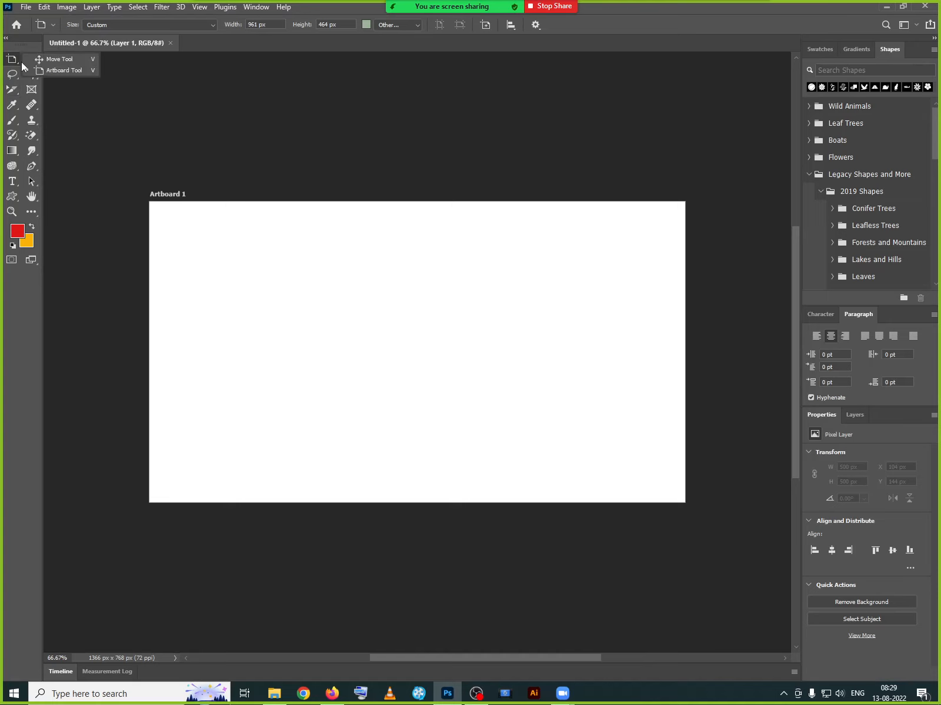
pyautogui.click(58, 60)
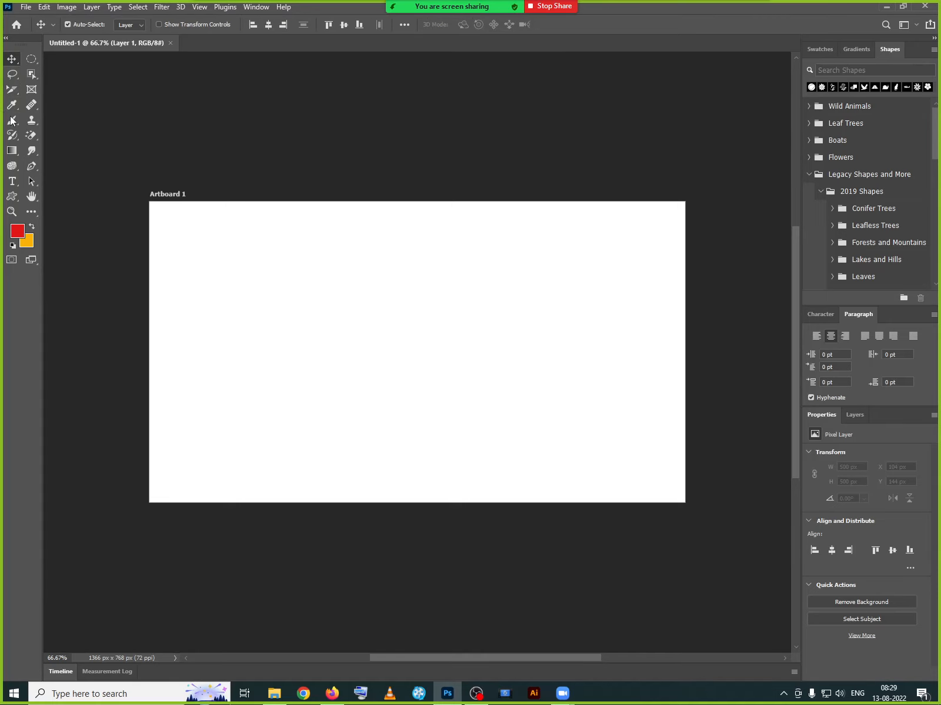
pyautogui.click(31, 90)
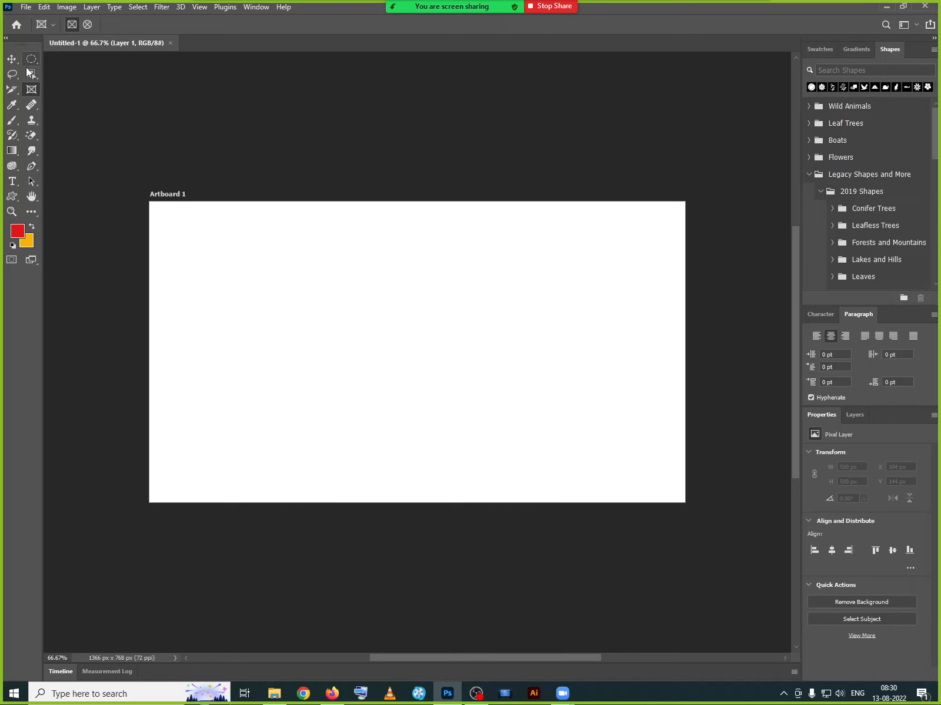
pyautogui.moveTo(214, 255); pyautogui.dragTo(421, 447)
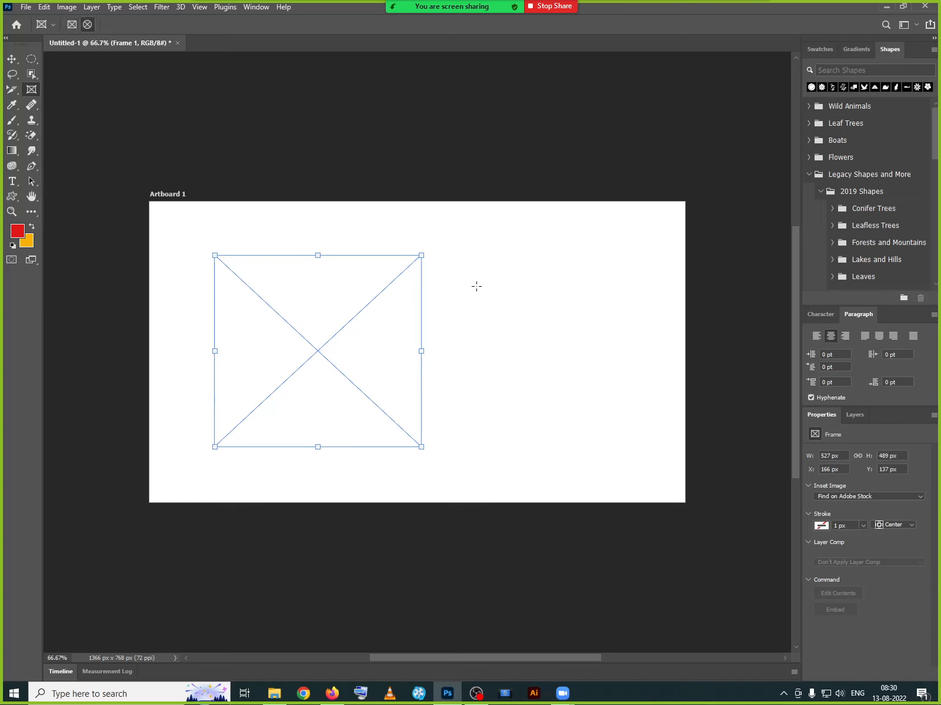
pyautogui.moveTo(460, 254); pyautogui.dragTo(664, 447)
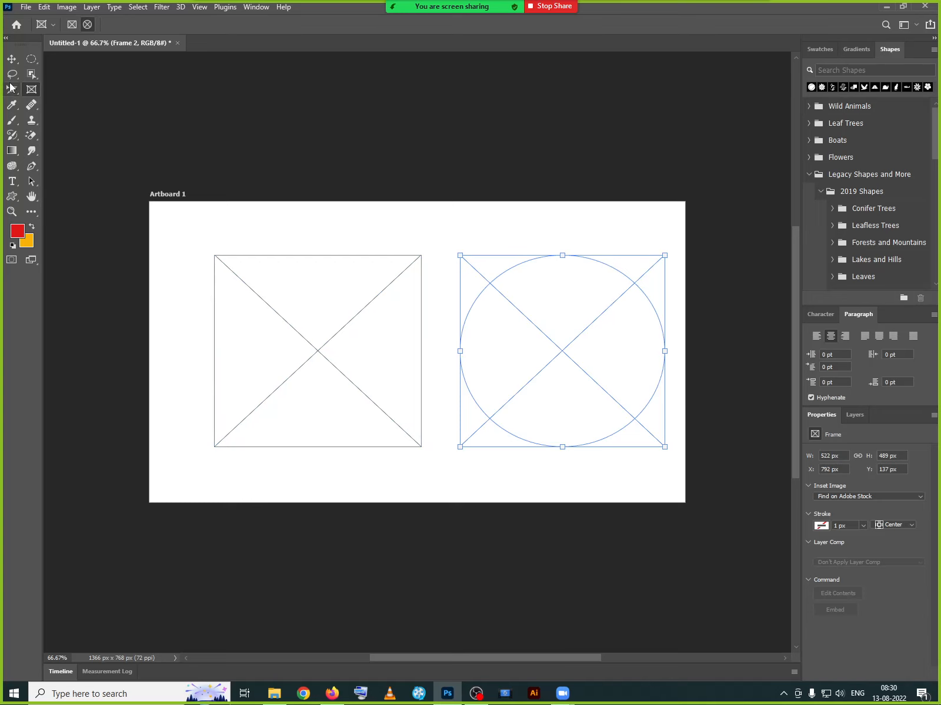
# Select the rectangular frame and place the image DGA_6218-1 in it as an embedded file.
pyautogui.click(10, 61)
pyautogui.click(342, 375)
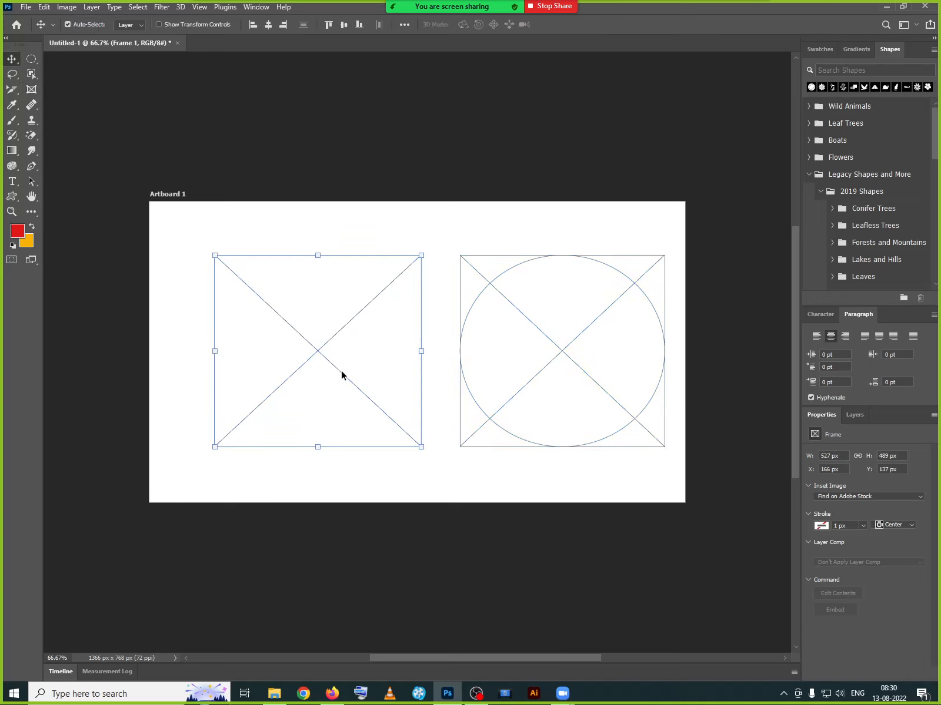
pyautogui.click(26, 7)
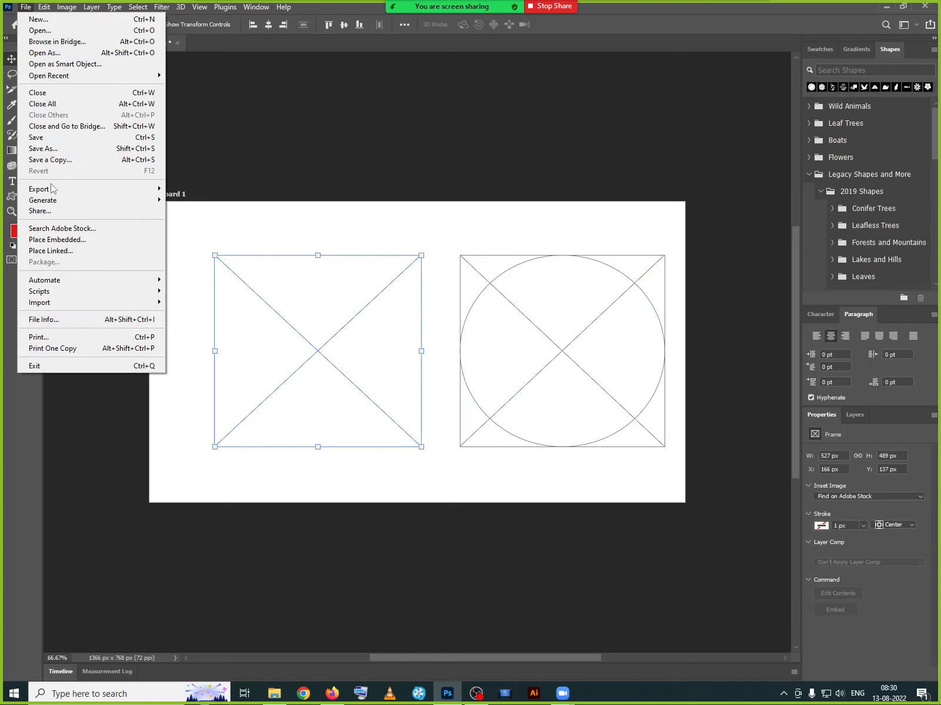
pyautogui.click(62, 242)
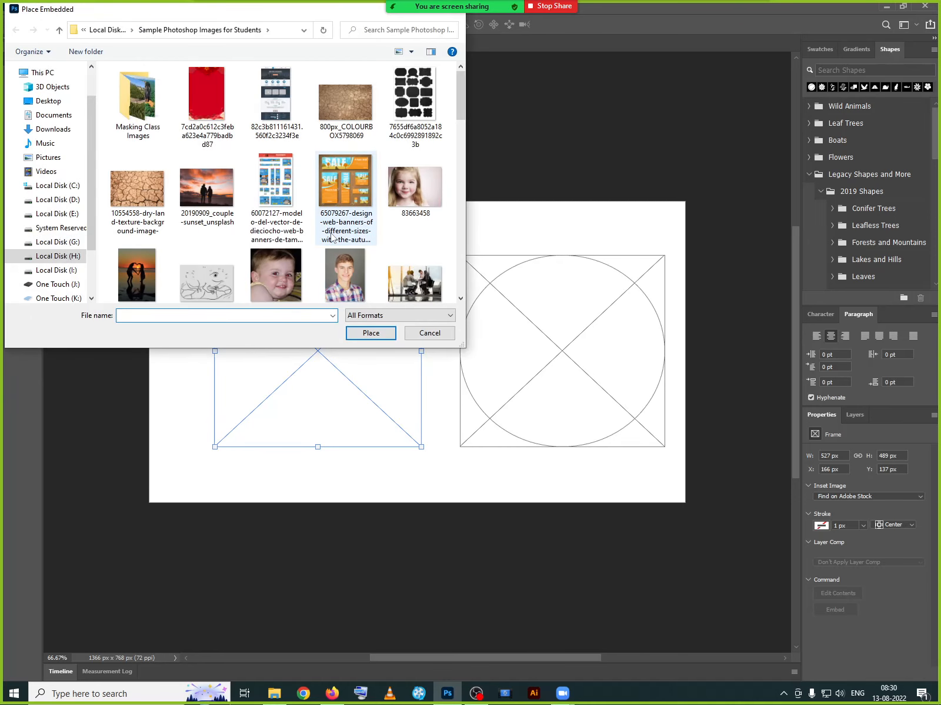
pyautogui.click(417, 206)
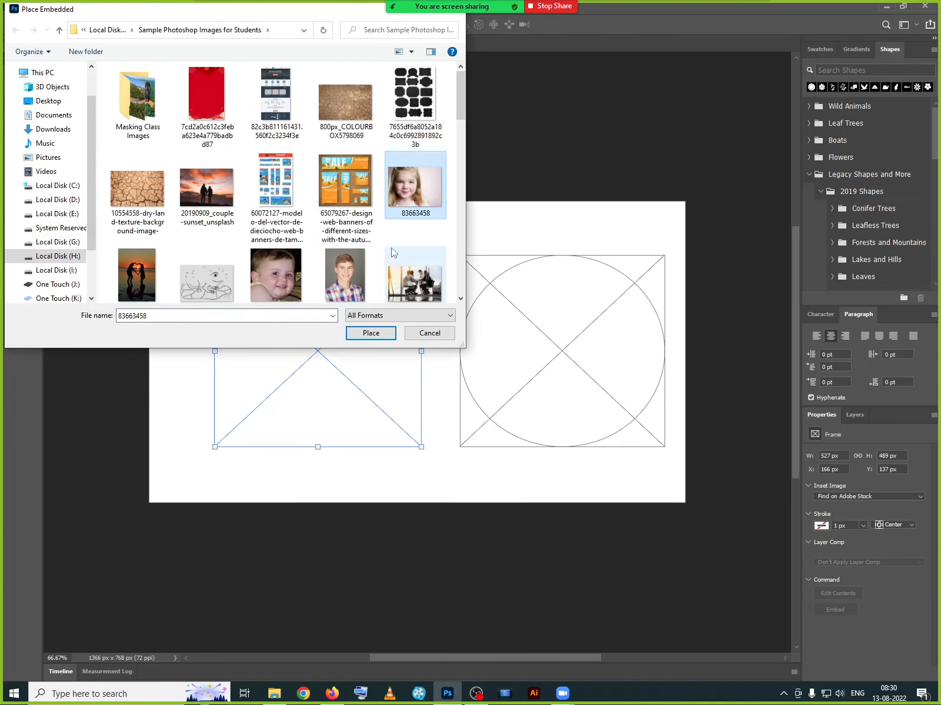
pyautogui.scroll(-3, 392, 252)
pyautogui.scroll(-1, 393, 253)
pyautogui.click(415, 169)
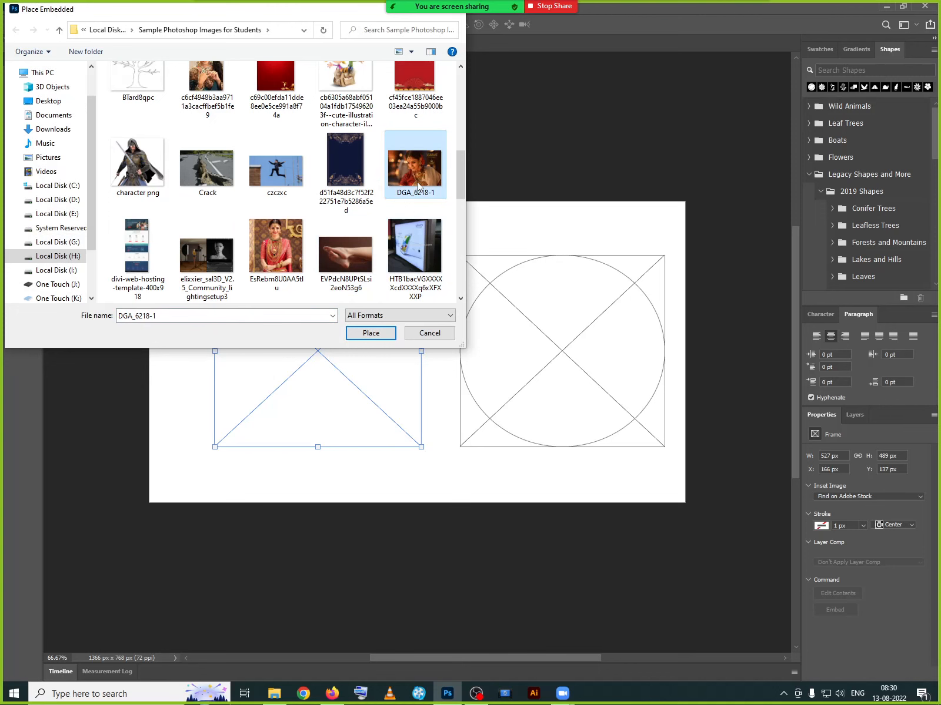
pyautogui.click(374, 333)
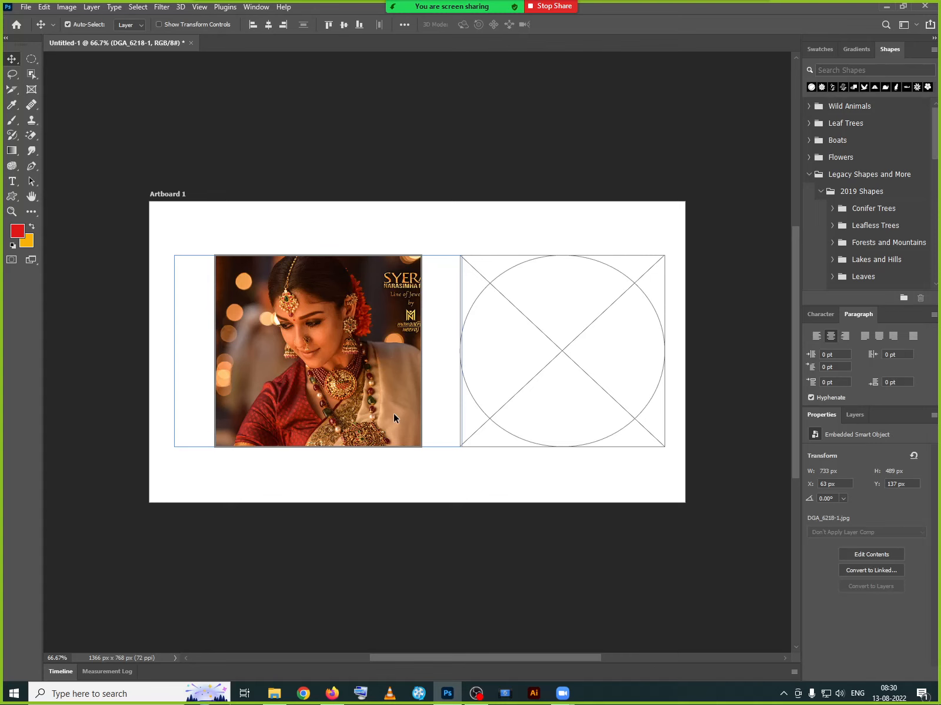
# Free-transform the placed photo inside its frame, enlarging it in stages to about 86% and shifting it to frame the forehead.
pyautogui.hotkey('ctrl', 't')
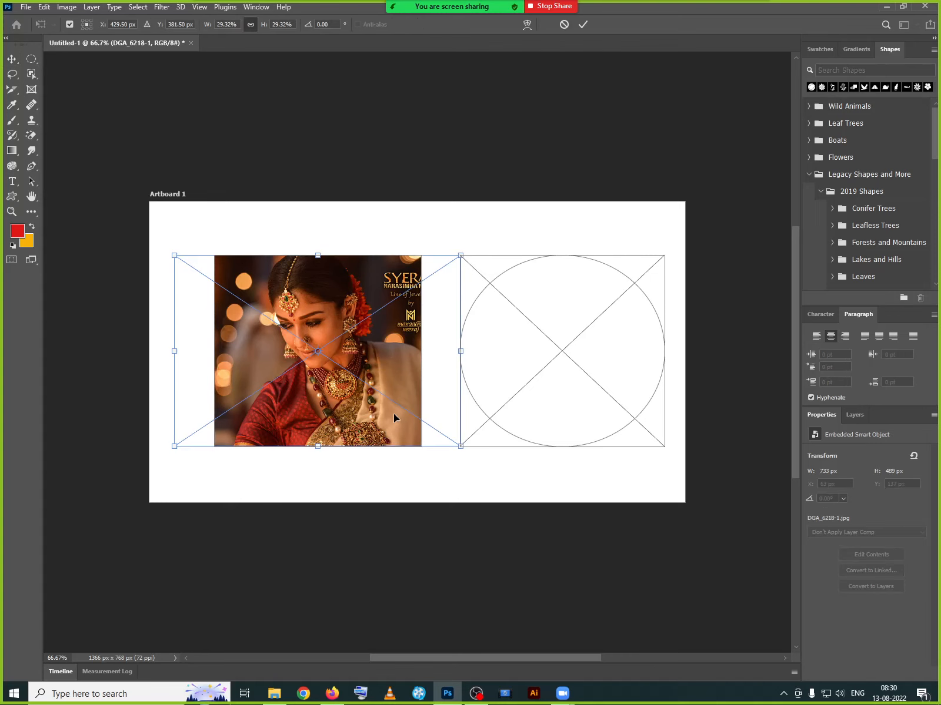
pyautogui.moveTo(462, 447); pyautogui.dragTo(593, 566)
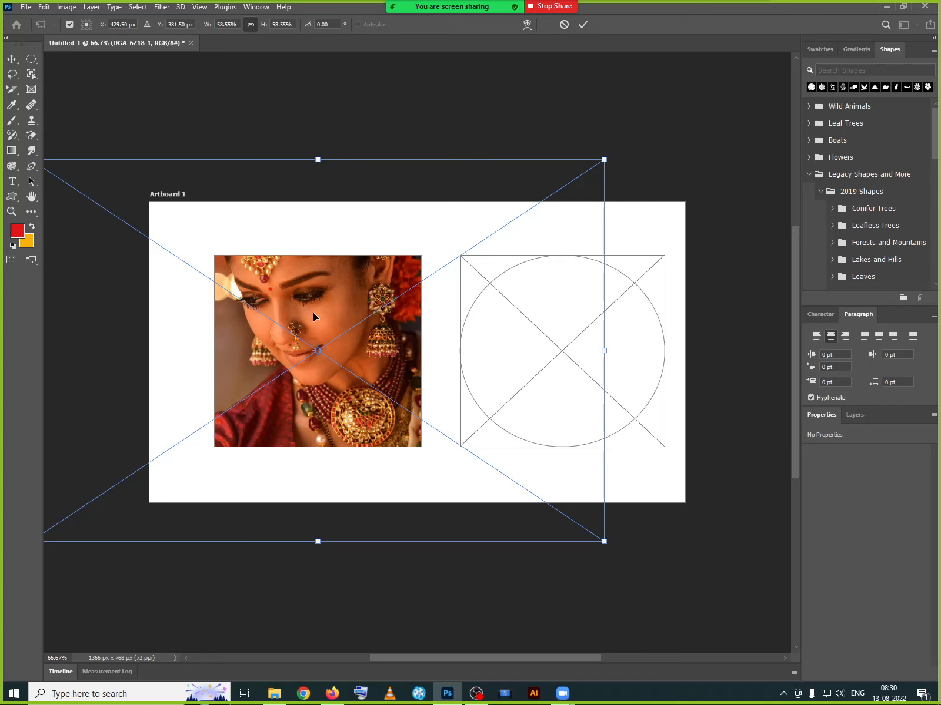
pyautogui.moveTo(312, 319); pyautogui.dragTo(338, 399)
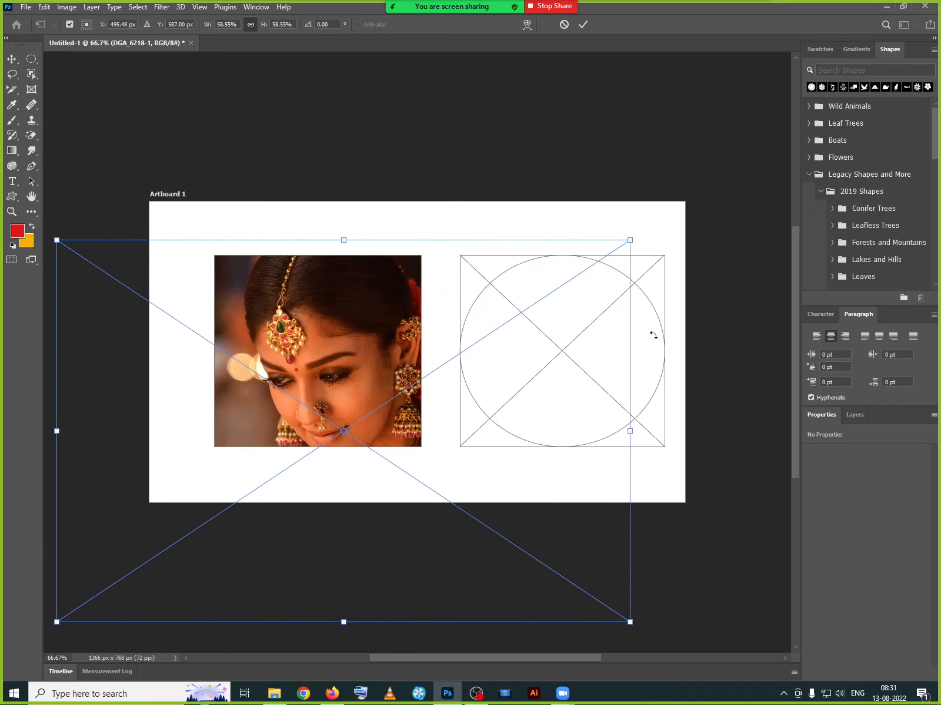
pyautogui.moveTo(630, 240); pyautogui.dragTo(687, 151)
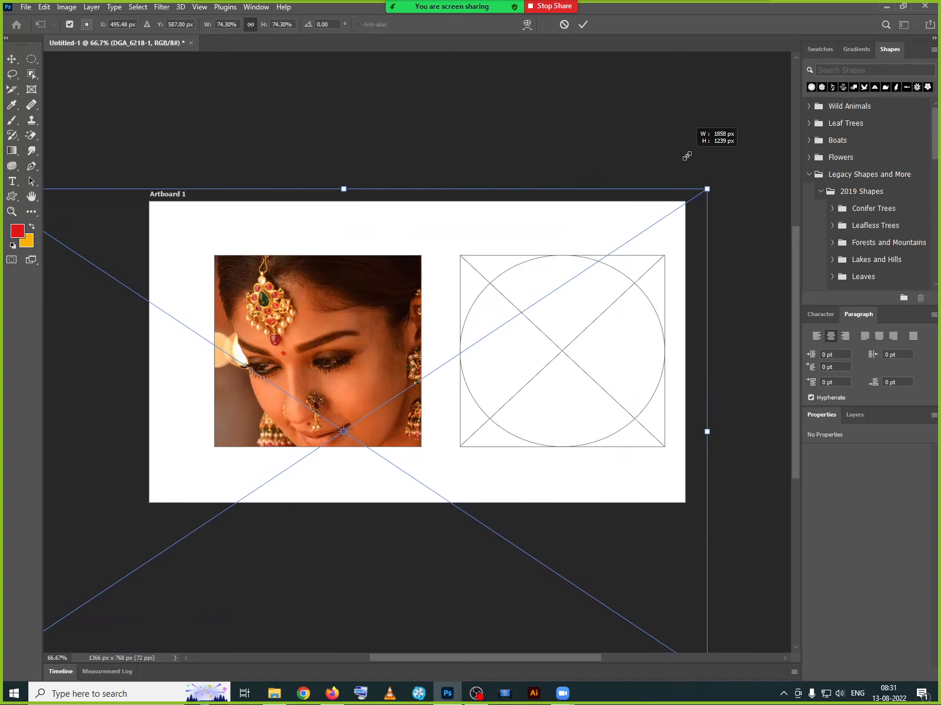
pyautogui.moveTo(408, 311); pyautogui.dragTo(453, 377)
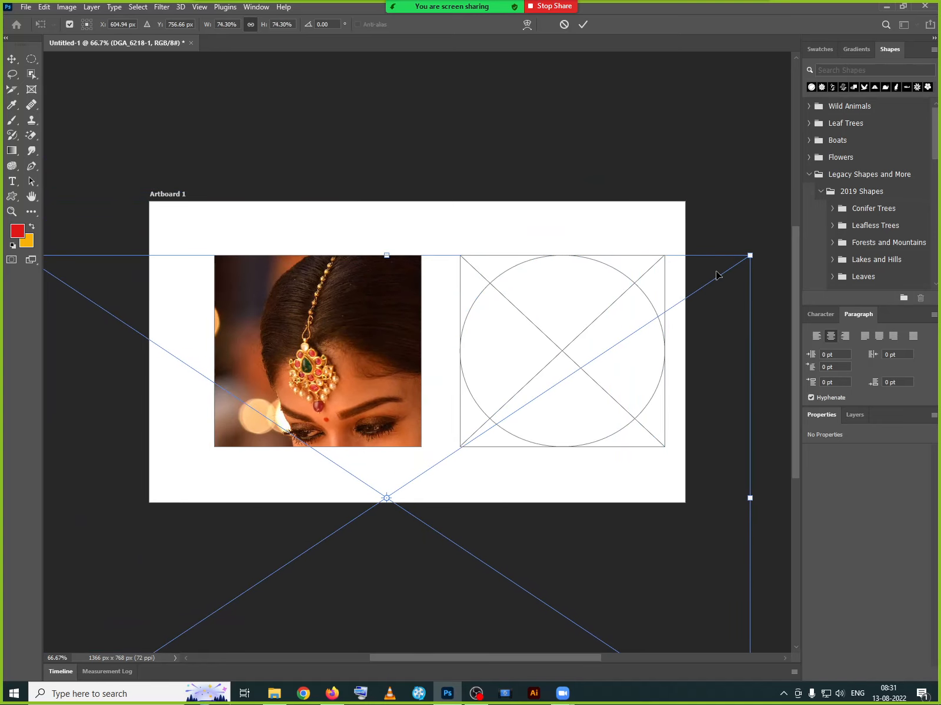
pyautogui.moveTo(750, 256); pyautogui.dragTo(788, 189)
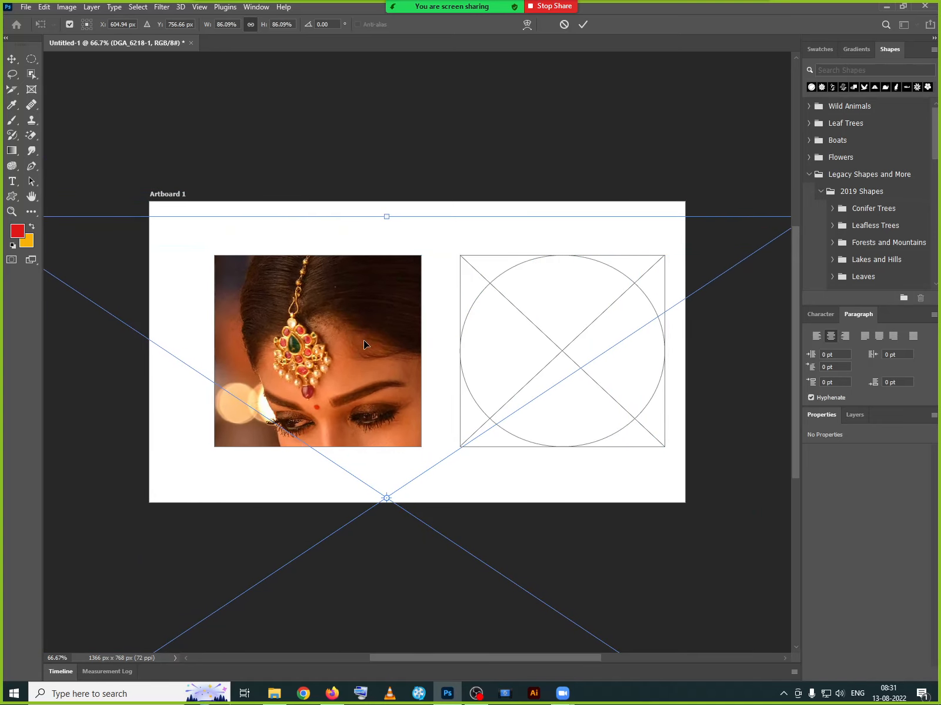
pyautogui.moveTo(364, 341); pyautogui.dragTo(372, 358)
# Scale the placed photo down to about 36%, reposition it to show the face and necklace in the frame, and apply the transform.
pyautogui.moveTo(390, 431); pyautogui.dragTo(343, 336)
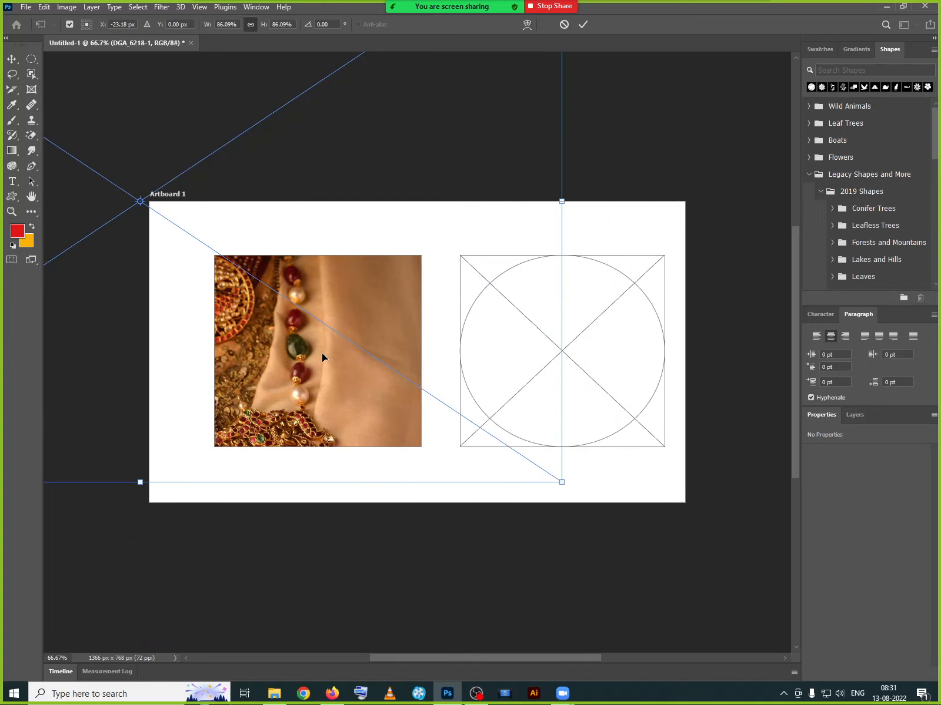
pyautogui.moveTo(559, 483); pyautogui.dragTo(451, 376)
pyautogui.moveTo(437, 361); pyautogui.dragTo(437, 359)
pyautogui.moveTo(342, 319); pyautogui.dragTo(487, 453)
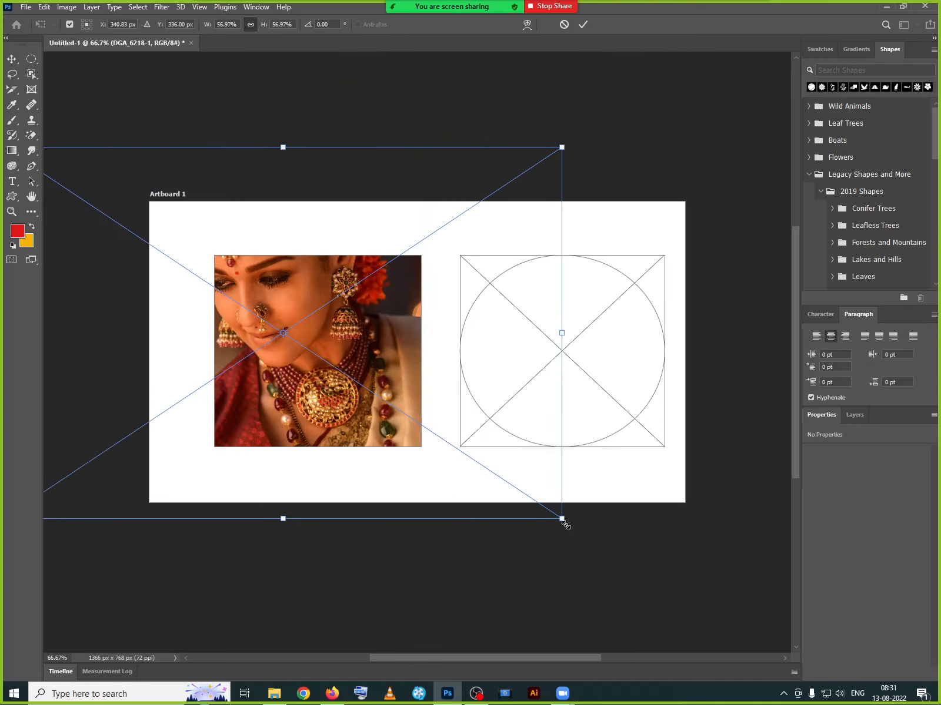
pyautogui.moveTo(559, 517); pyautogui.dragTo(459, 445)
pyautogui.moveTo(360, 393); pyautogui.dragTo(384, 371)
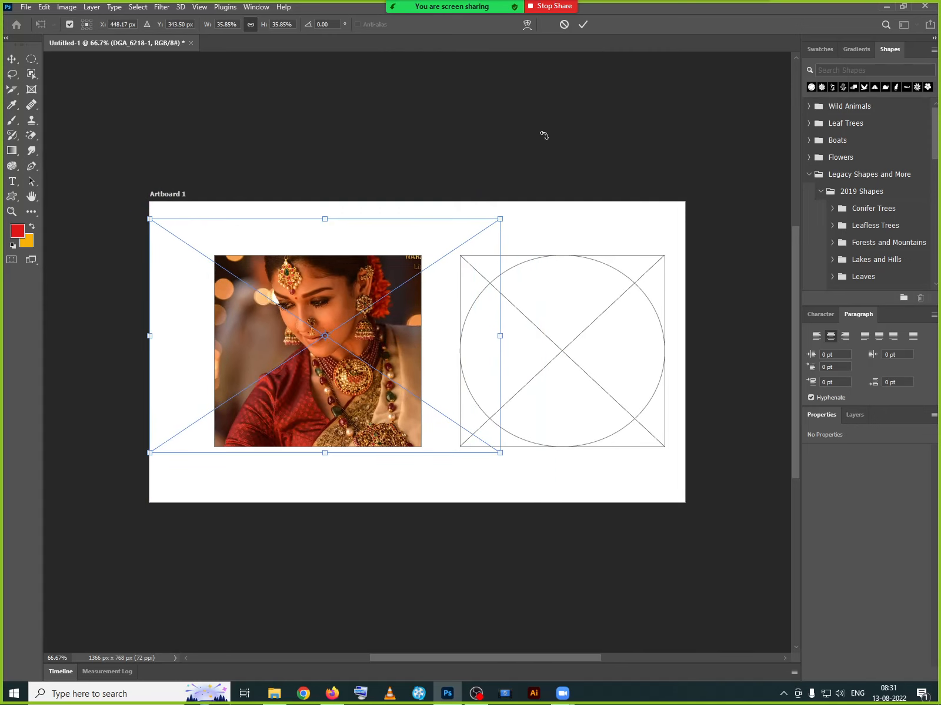
pyautogui.click(581, 26)
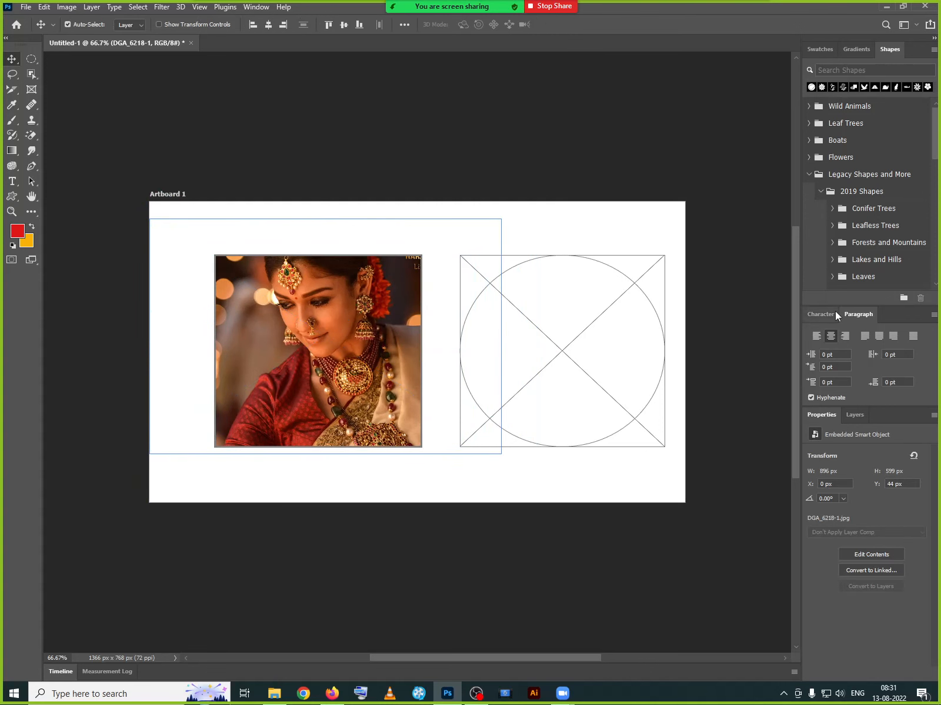
# Select the rectangular frame together with its photo, free-transform both down to about 69%, reposition them slightly, and apply the transform.
pyautogui.click(858, 417)
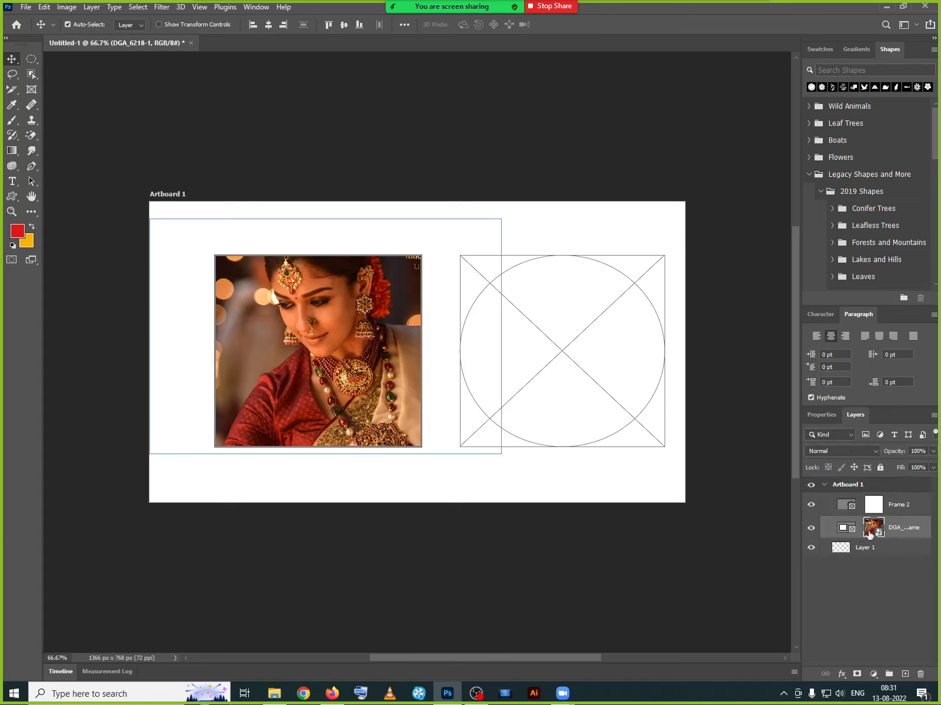
pyautogui.click(846, 530)
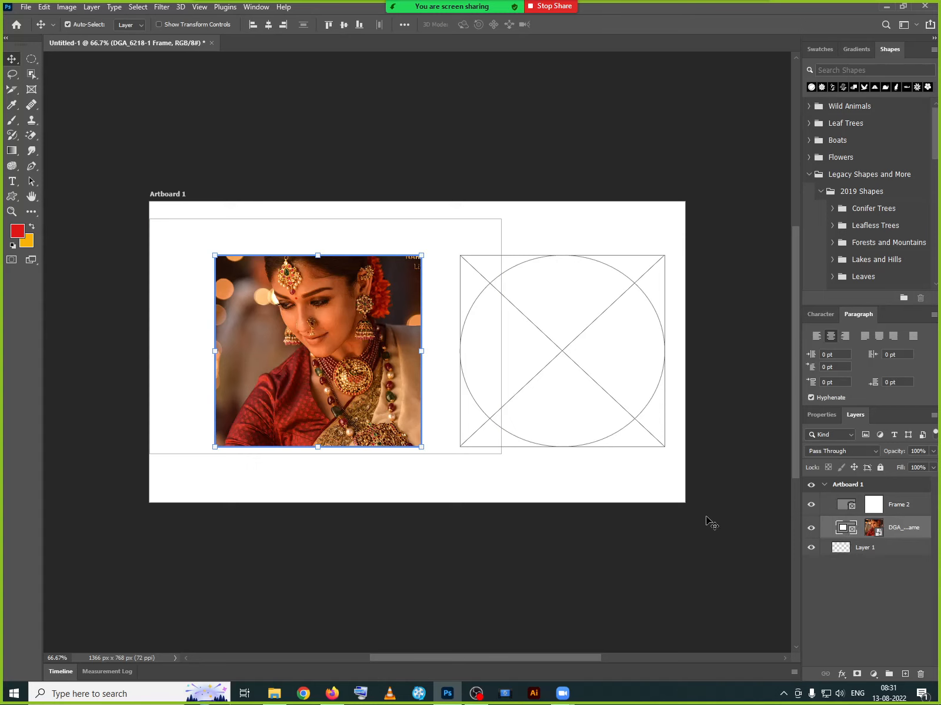
pyautogui.hotkey('ctrl', 't')
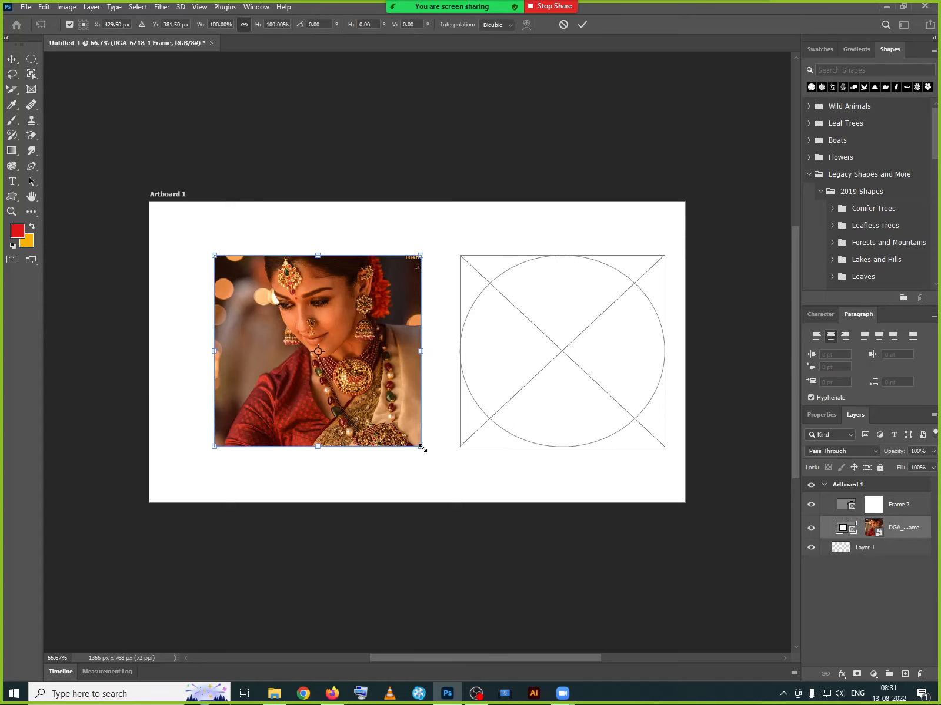
pyautogui.moveTo(420, 448); pyautogui.dragTo(433, 340)
pyautogui.moveTo(362, 378)
pyautogui.mouseDown()
pyautogui.moveTo(418, 359)
pyautogui.moveTo(394, 332)
pyautogui.moveTo(338, 359)
pyautogui.moveTo(358, 423)
pyautogui.moveTo(412, 333)
pyautogui.moveTo(350, 362)
pyautogui.moveTo(397, 365)
pyautogui.moveTo(349, 339)
pyautogui.moveTo(380, 382)
pyautogui.moveTo(362, 383)
pyautogui.mouseUp()
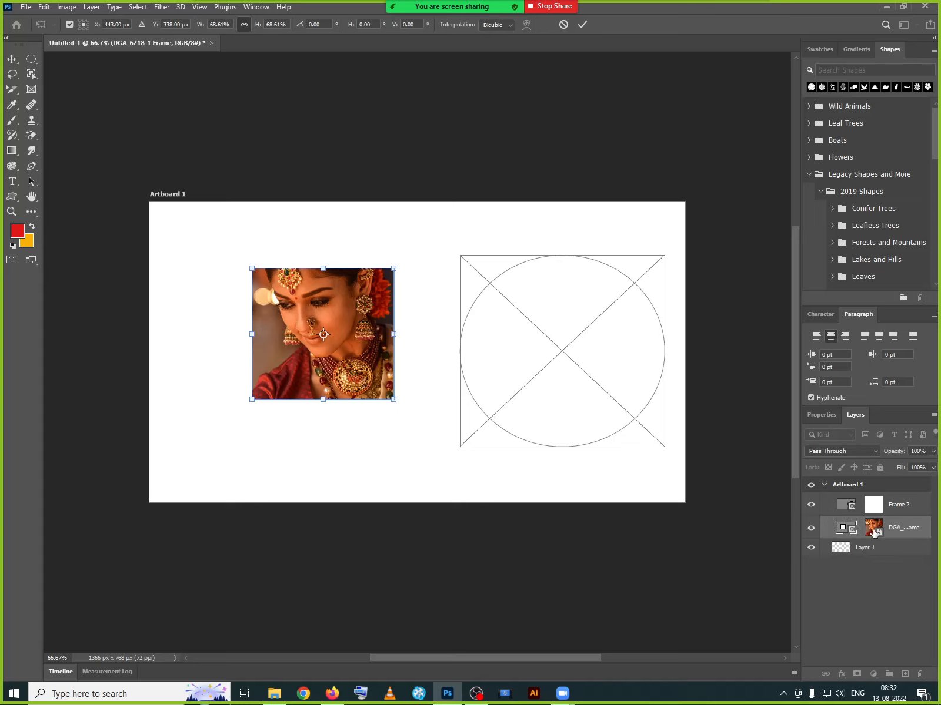
pyautogui.press('Return')
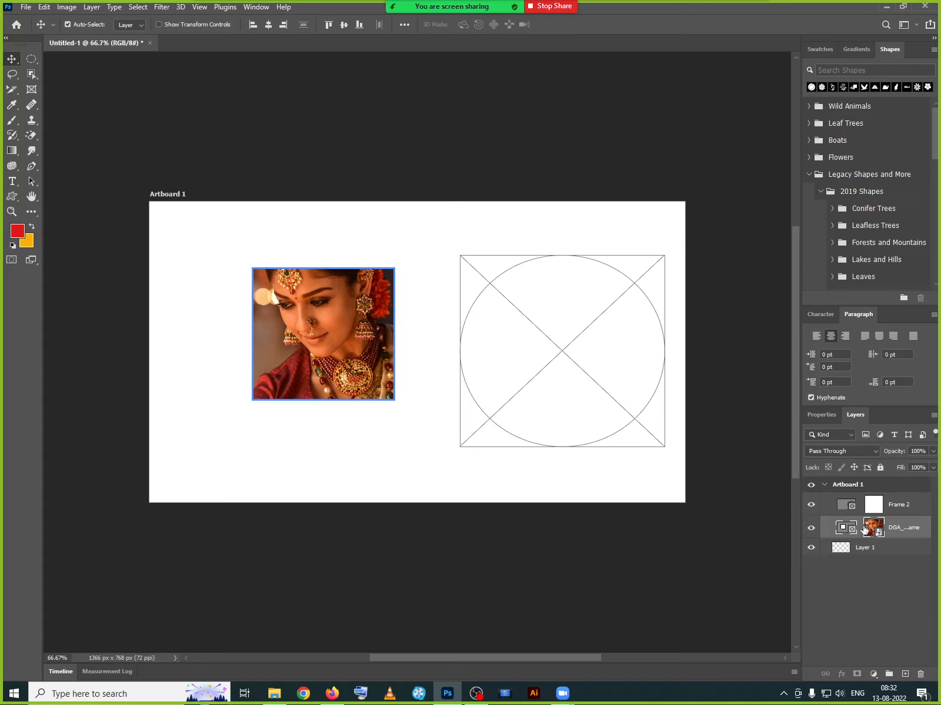
# Enlarge the rectangular frame with its photo to about 130%, shift it about 18 px left and 56 px down, and apply the transform.
pyautogui.hotkey('ctrl', 't')
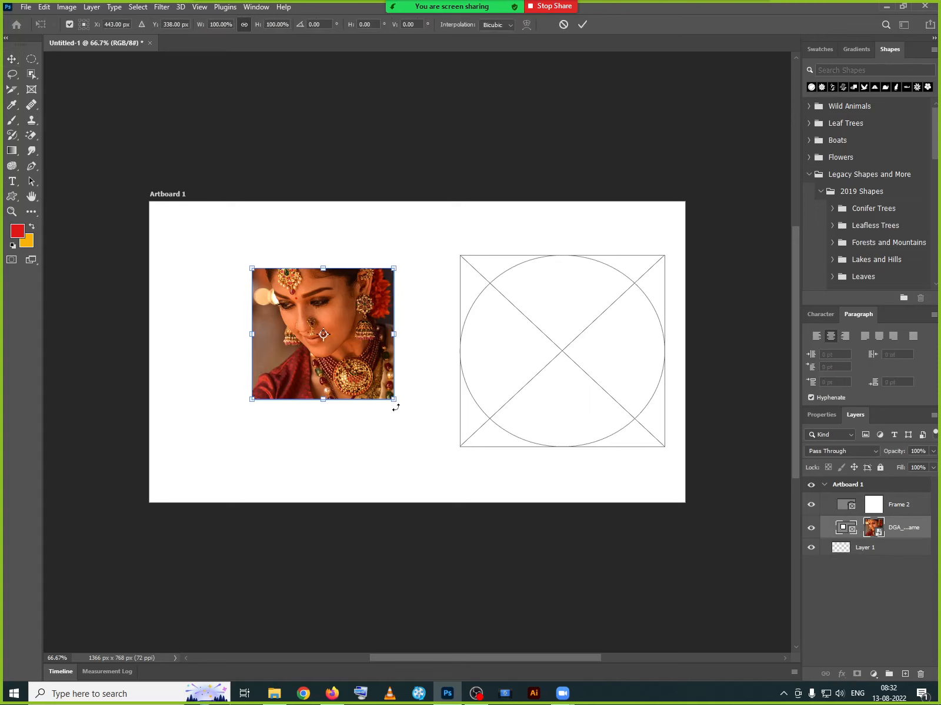
pyautogui.moveTo(400, 408); pyautogui.dragTo(445, 394)
pyautogui.moveTo(396, 366); pyautogui.dragTo(389, 387)
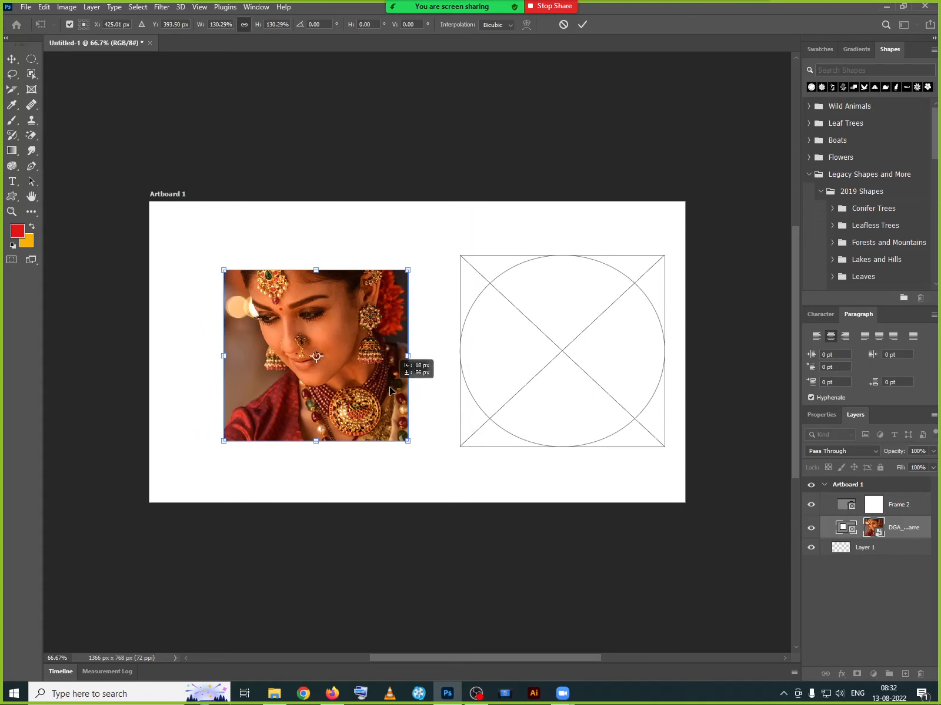
pyautogui.click(581, 24)
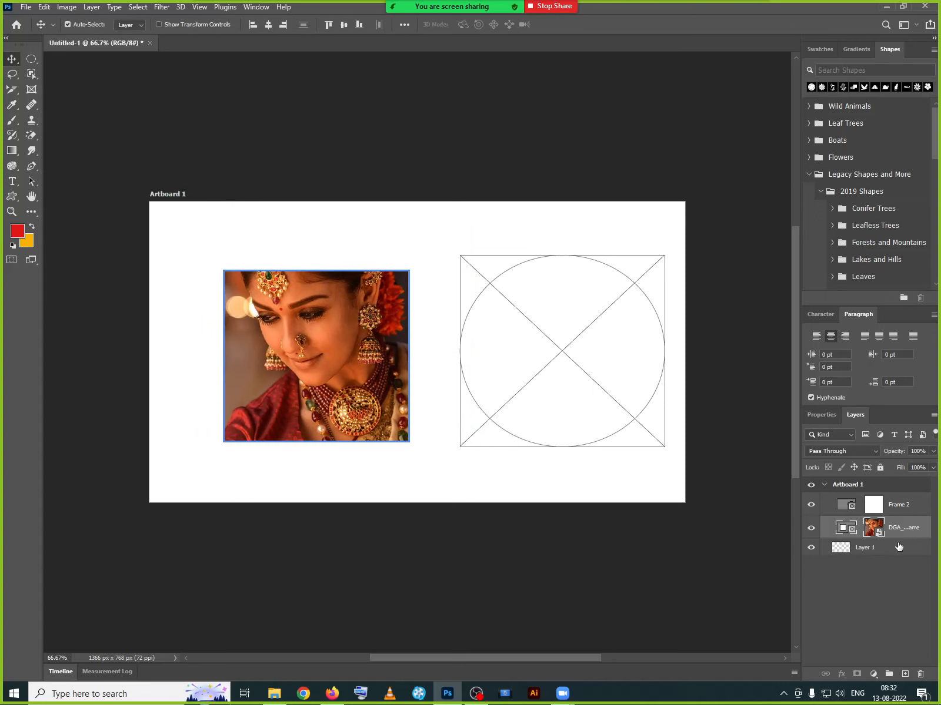
# Select the elliptical frame and place the image DGA_6218-1 in it as an embedded file.
pyautogui.click(905, 504)
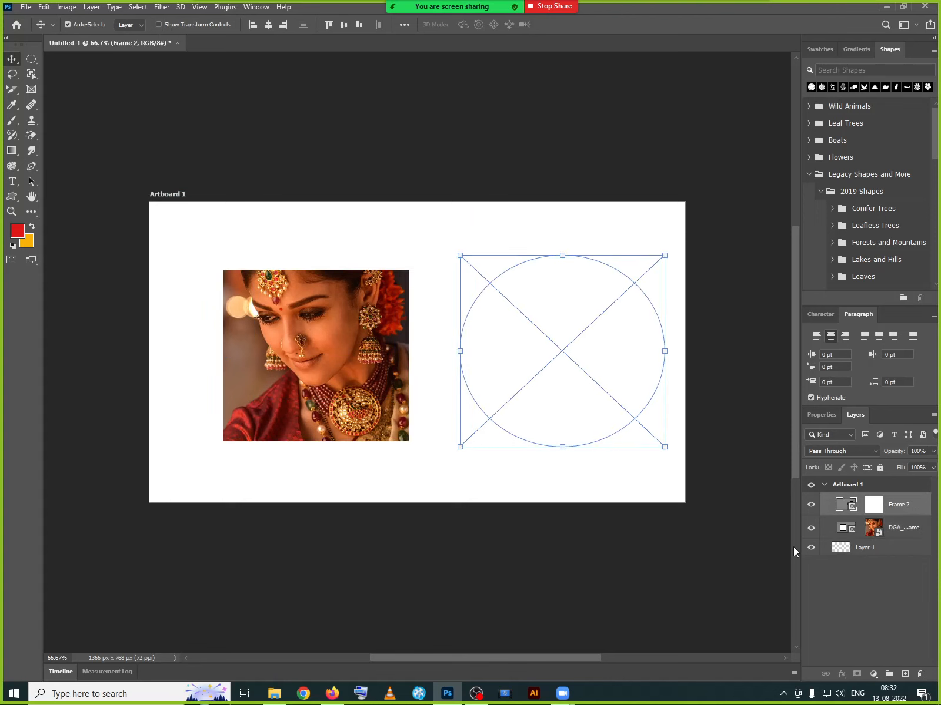
pyautogui.click(26, 8)
pyautogui.click(57, 240)
pyautogui.scroll(-3, 361, 296)
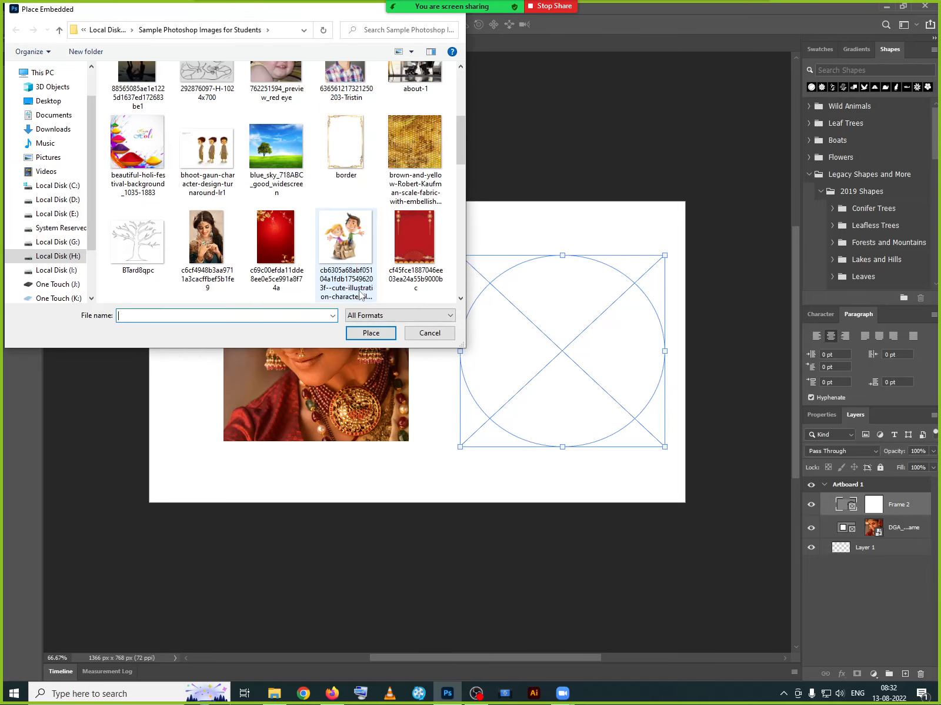
pyautogui.scroll(3, 361, 296)
pyautogui.scroll(-5, 362, 270)
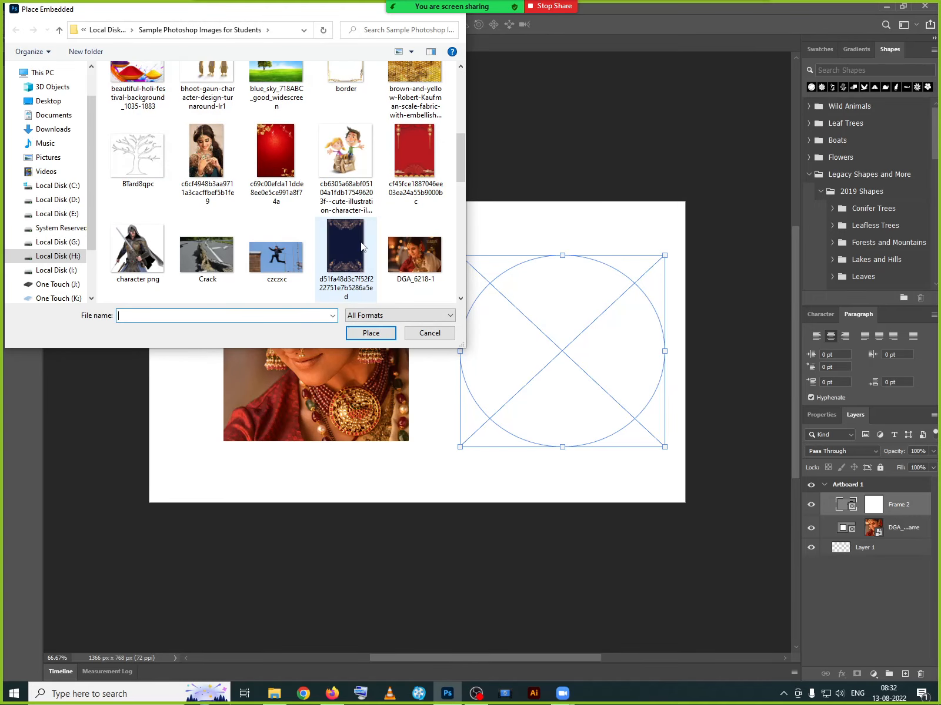
pyautogui.click(415, 254)
pyautogui.click(388, 332)
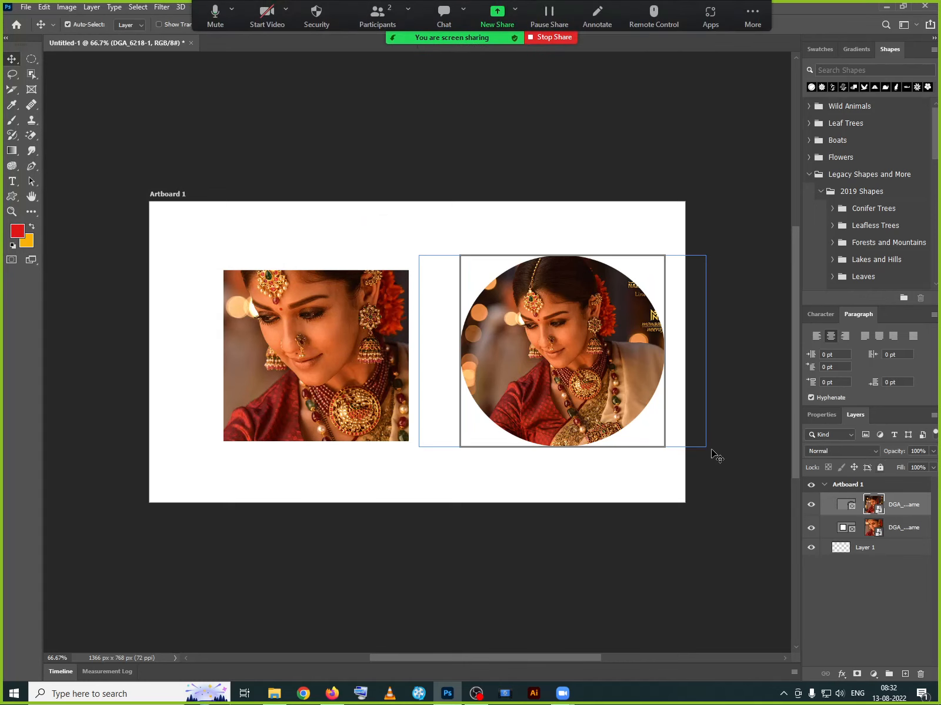
# Try enlarging the photo inside the elliptical frame to about 49%, repositioning it and rotating it to about -29.5°, and cancel the transform.
pyautogui.hotkey('ctrl', 't')
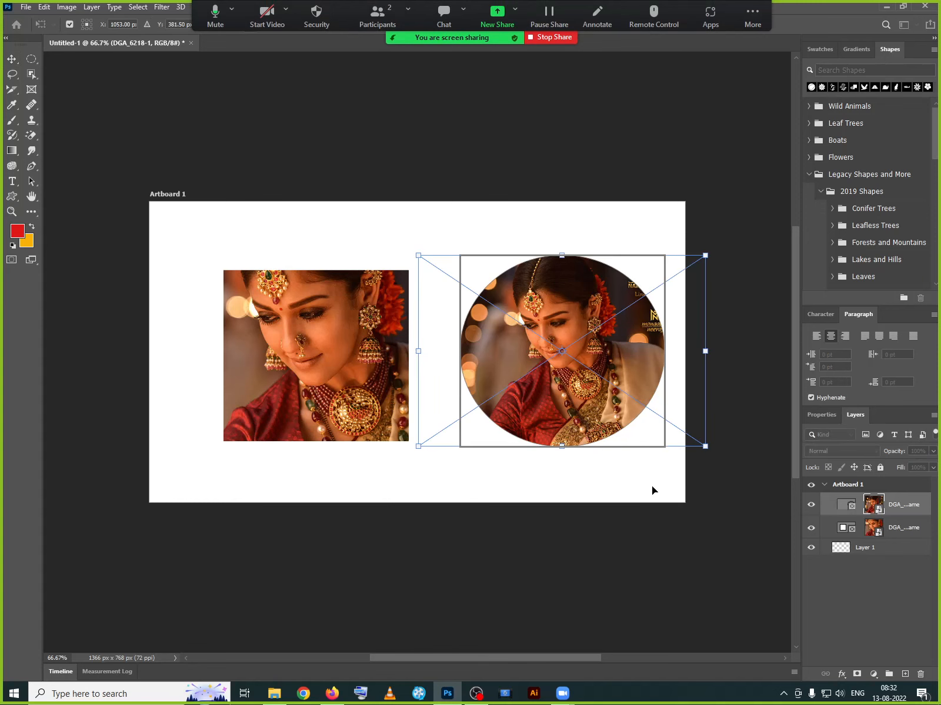
pyautogui.moveTo(711, 450); pyautogui.dragTo(779, 567)
pyautogui.moveTo(622, 443)
pyautogui.mouseDown()
pyautogui.moveTo(566, 360)
pyautogui.moveTo(517, 389)
pyautogui.moveTo(545, 452)
pyautogui.moveTo(634, 449)
pyautogui.moveTo(642, 440)
pyautogui.moveTo(634, 439)
pyautogui.mouseUp()
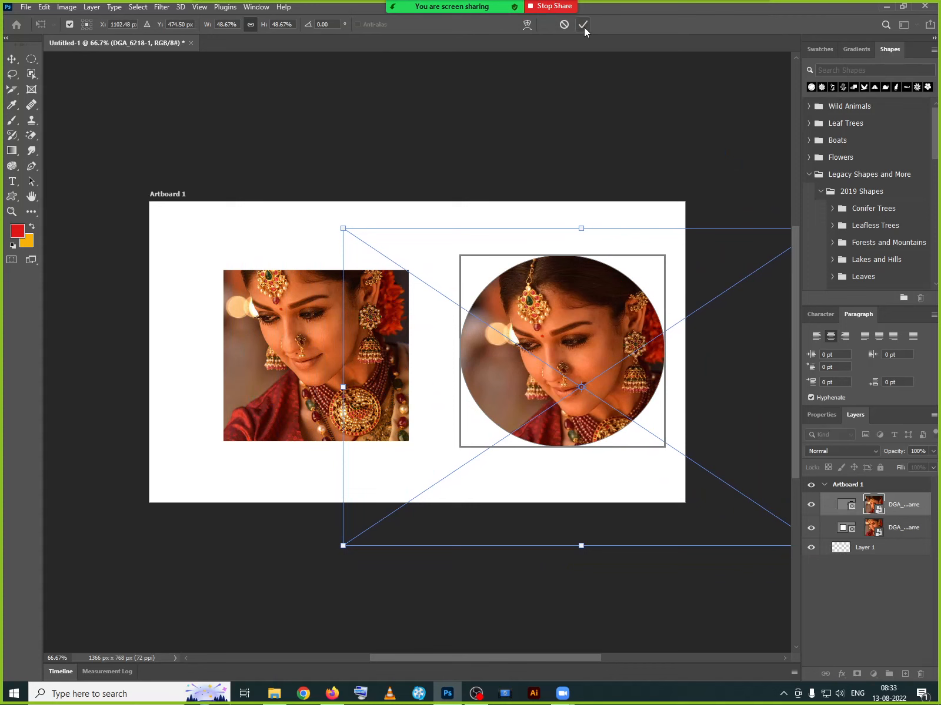
pyautogui.moveTo(320, 222); pyautogui.dragTo(360, 307)
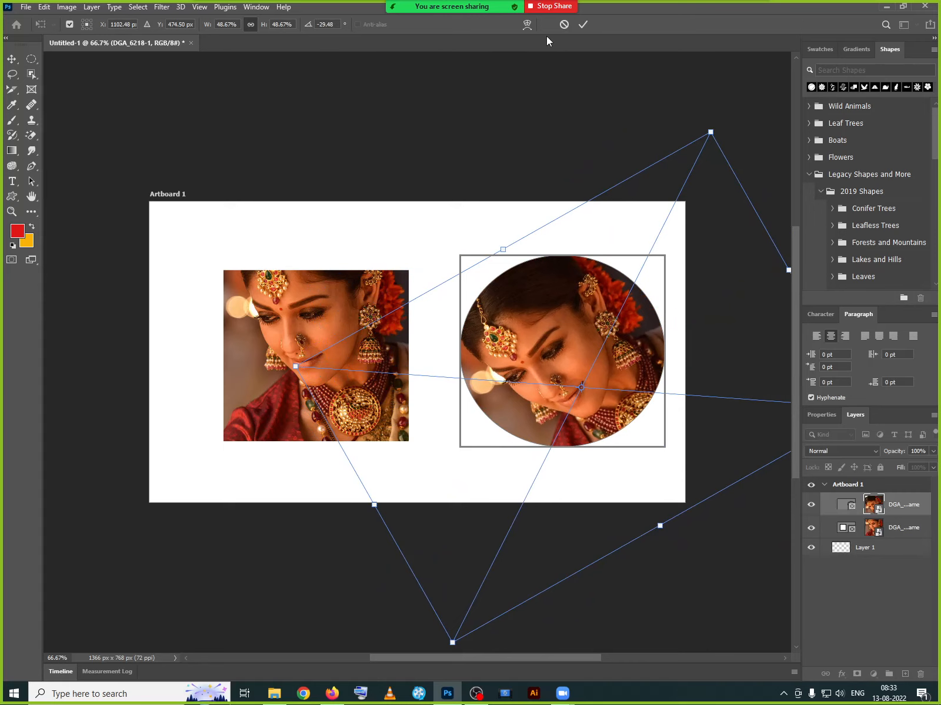
pyautogui.click(559, 25)
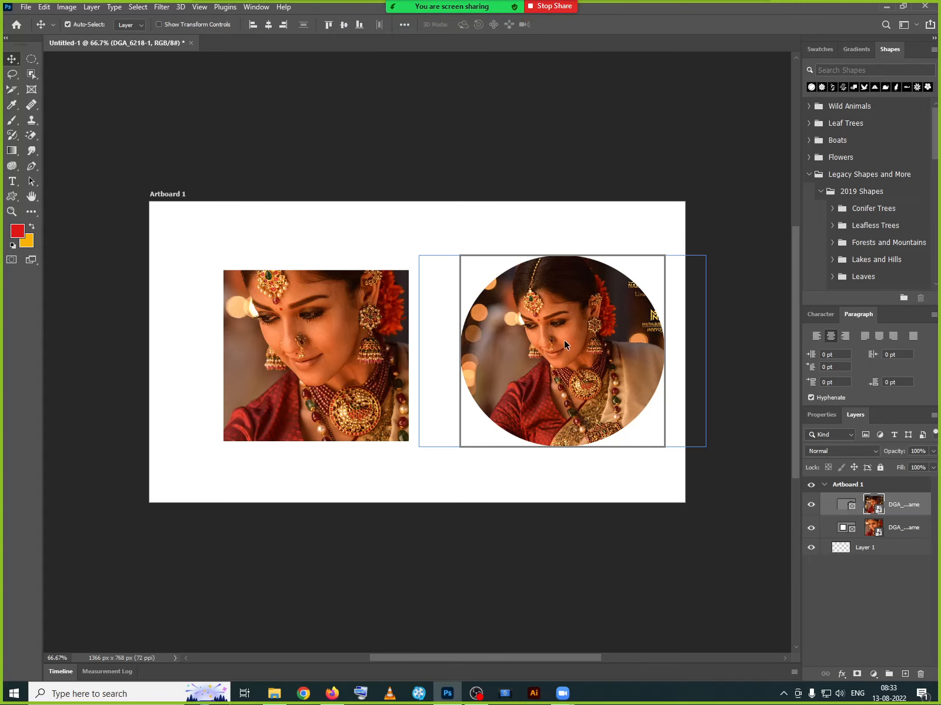
# Select both framed photos on Artboard 1 and delete them.
pyautogui.moveTo(267, 258); pyautogui.dragTo(647, 348)
pyautogui.press('Delete')
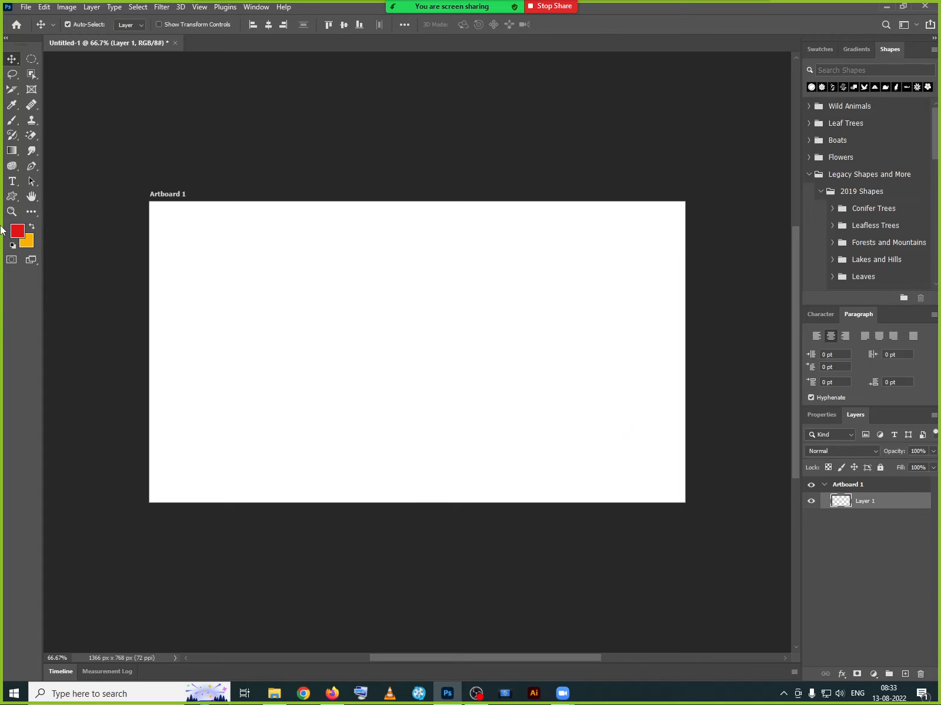
# Crop Artboard 1 inward from its upper edge to a height of about 412 px with the Crop tool.
pyautogui.click(12, 91)
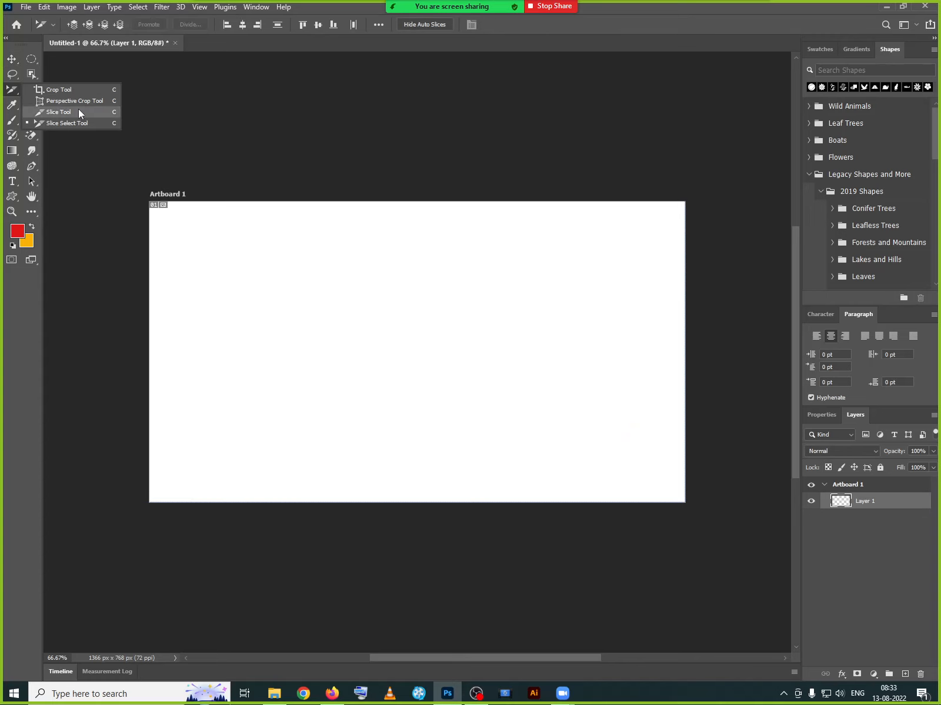
pyautogui.click(14, 64)
pyautogui.click(12, 89)
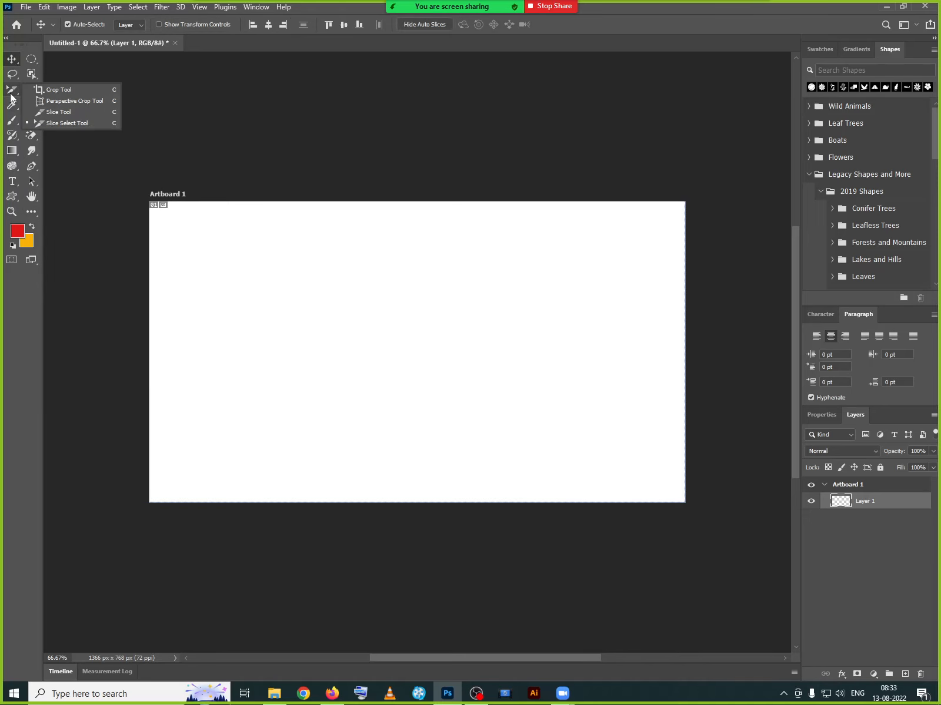
pyautogui.click(53, 94)
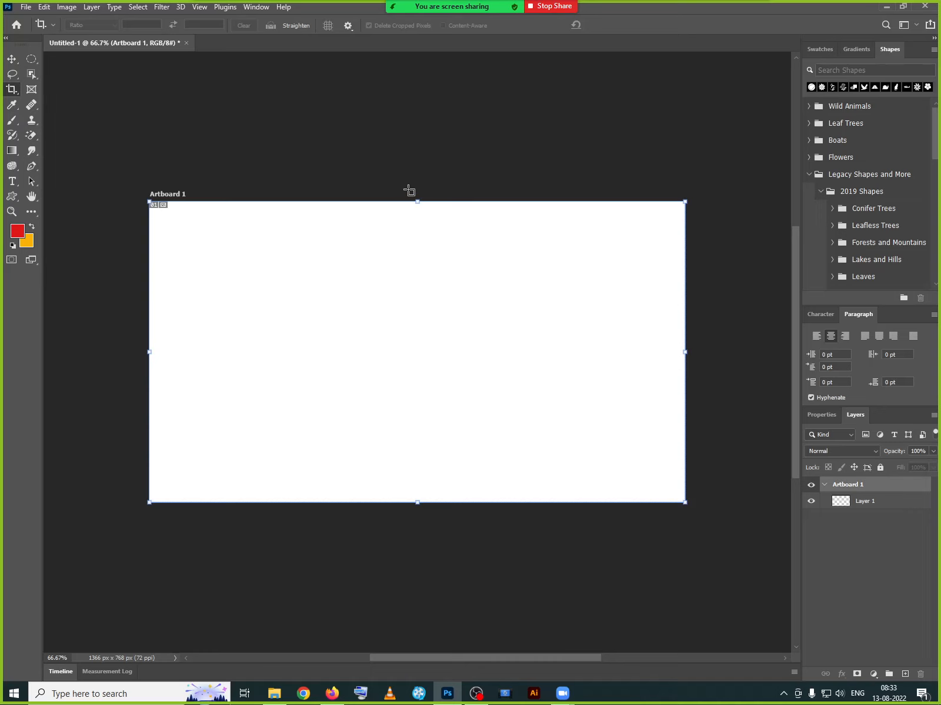
pyautogui.moveTo(418, 201); pyautogui.dragTo(419, 356)
pyautogui.press('Return')
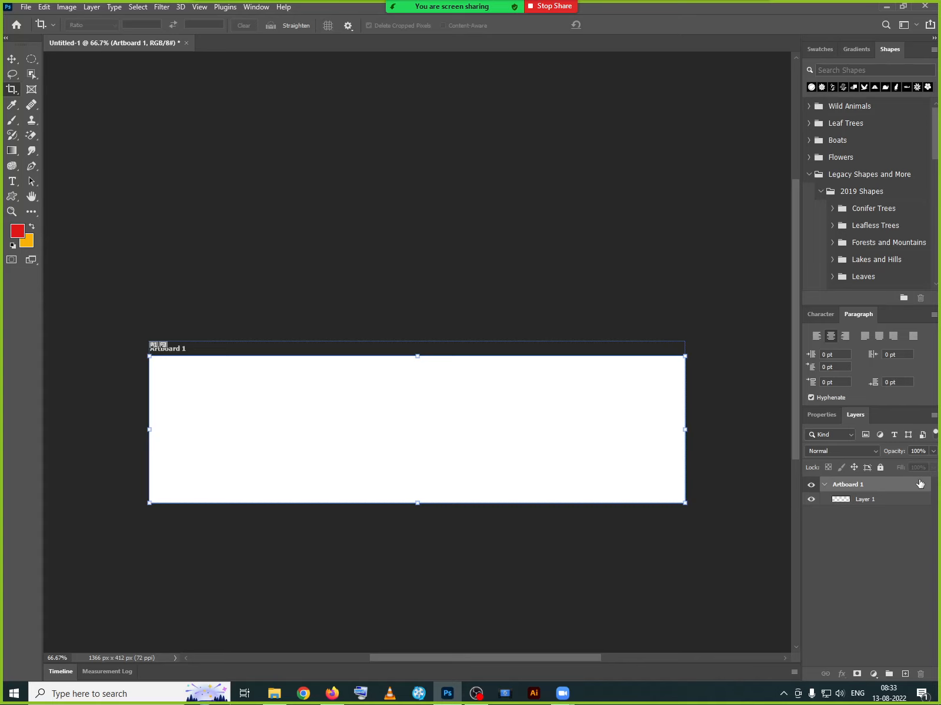
# Crop Artboard 1 inward from its right edge to a width of about 998 px, and undo both artboard crops.
pyautogui.click(870, 501)
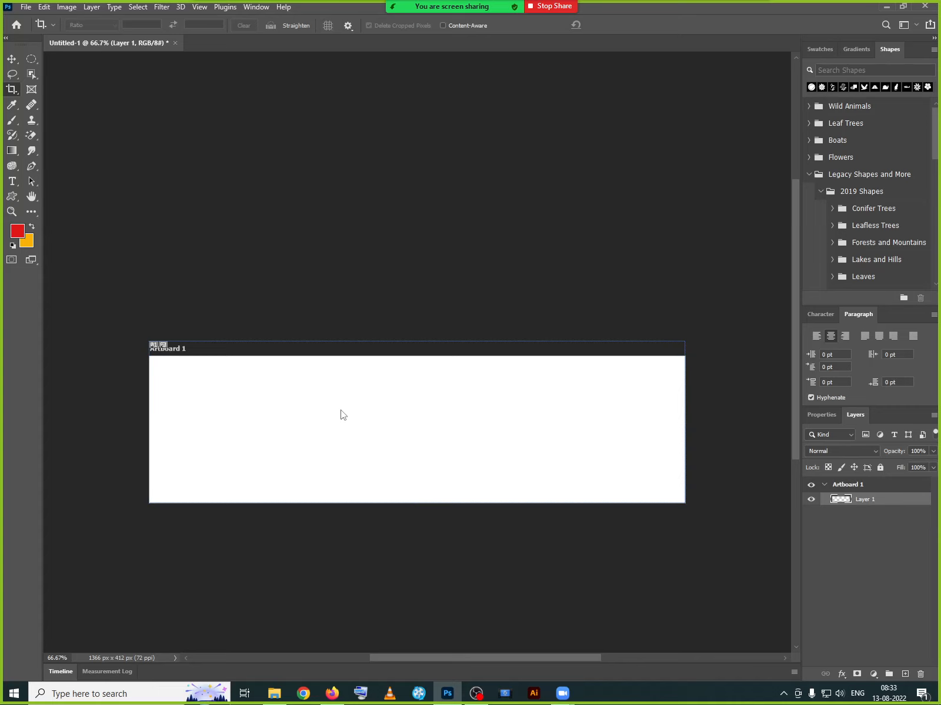
pyautogui.click(882, 486)
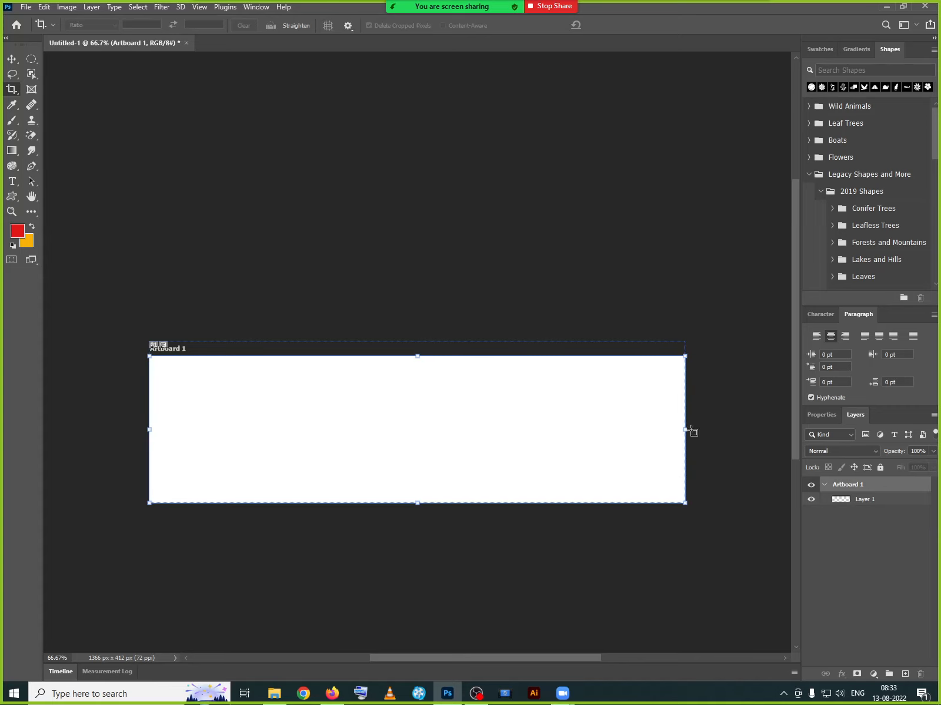
pyautogui.moveTo(687, 433); pyautogui.dragTo(513, 435)
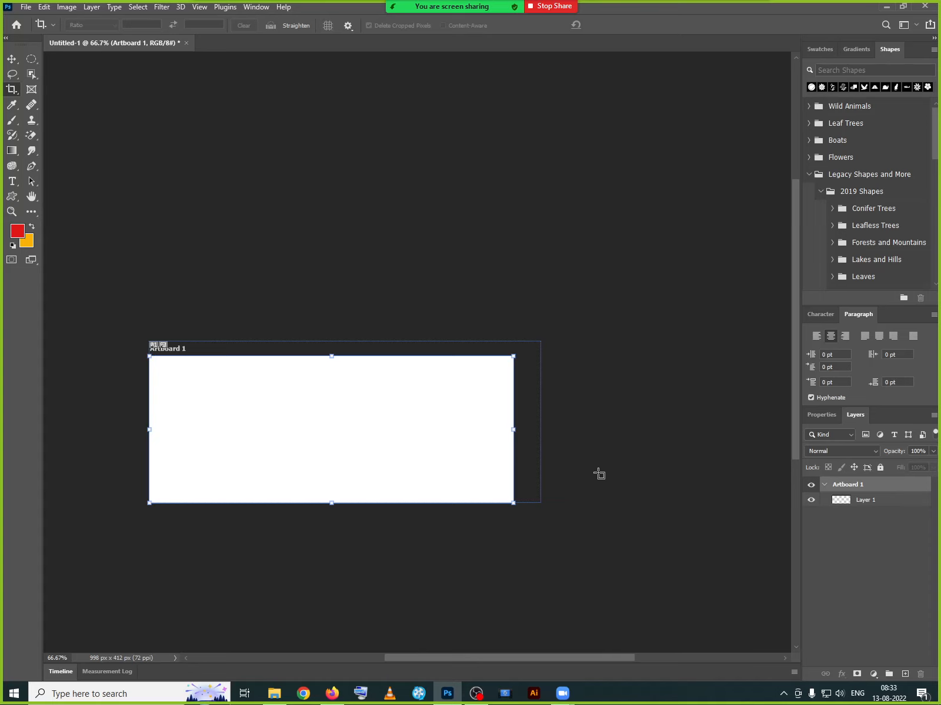
pyautogui.hotkey('ctrl', 'z')
pyautogui.hotkey('ctrl', 'z')
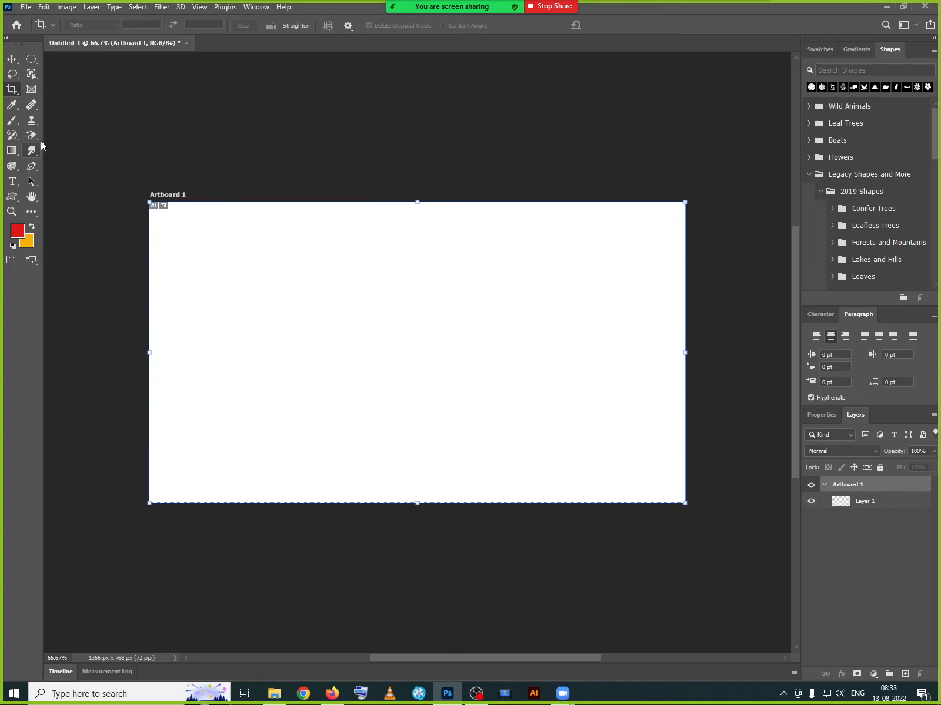
# Open the image 83663458 from the Sample Photoshop Images for Students folder as a separate document.
pyautogui.click(26, 6)
pyautogui.click(36, 17)
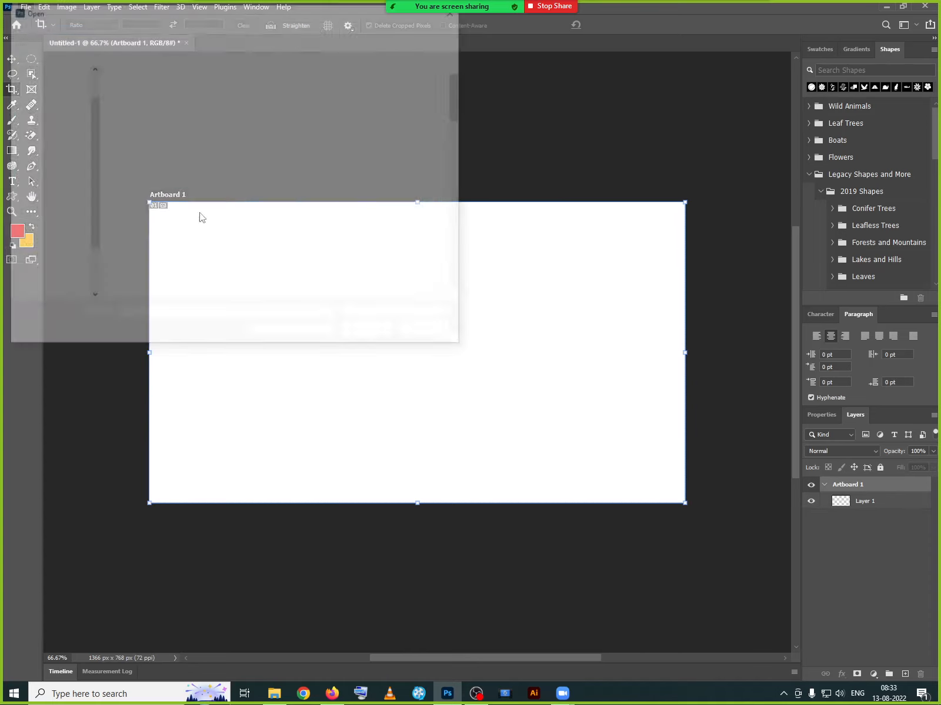
pyautogui.click(399, 216)
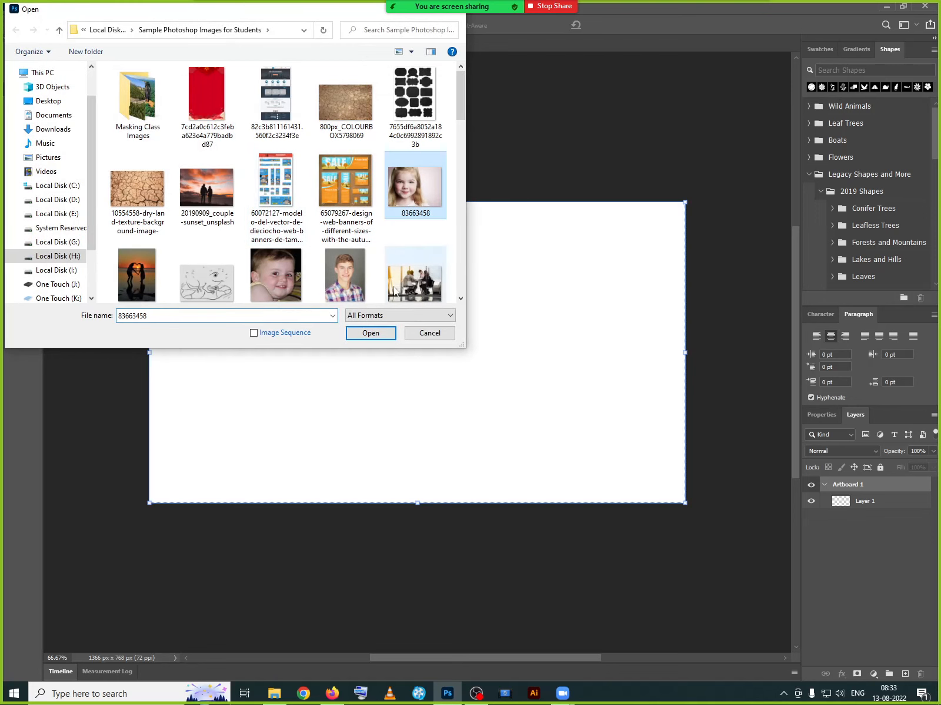
pyautogui.click(381, 333)
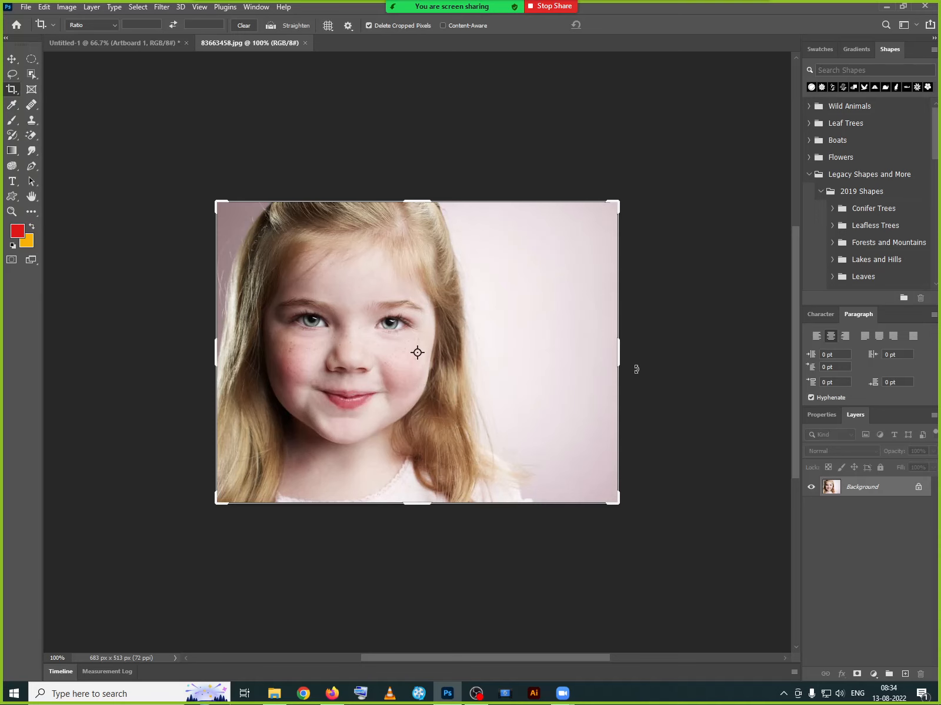
# Crop the girl's photo around her face to about 393 × 463 px, apply the crop, and undo it.
pyautogui.moveTo(621, 350); pyautogui.dragTo(540, 358)
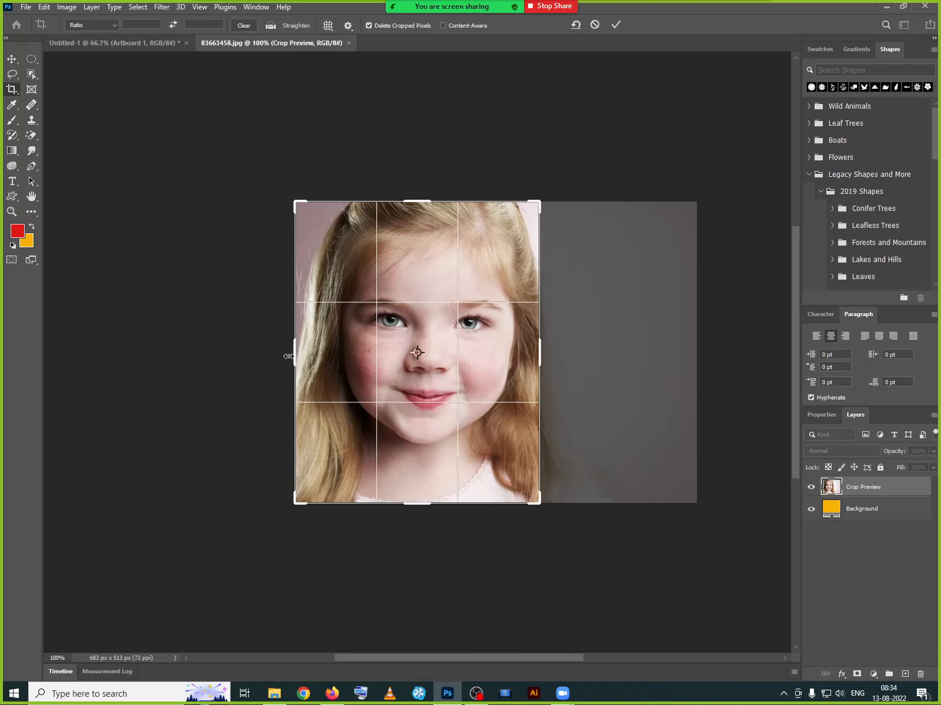
pyautogui.moveTo(291, 356); pyautogui.dragTo(301, 359)
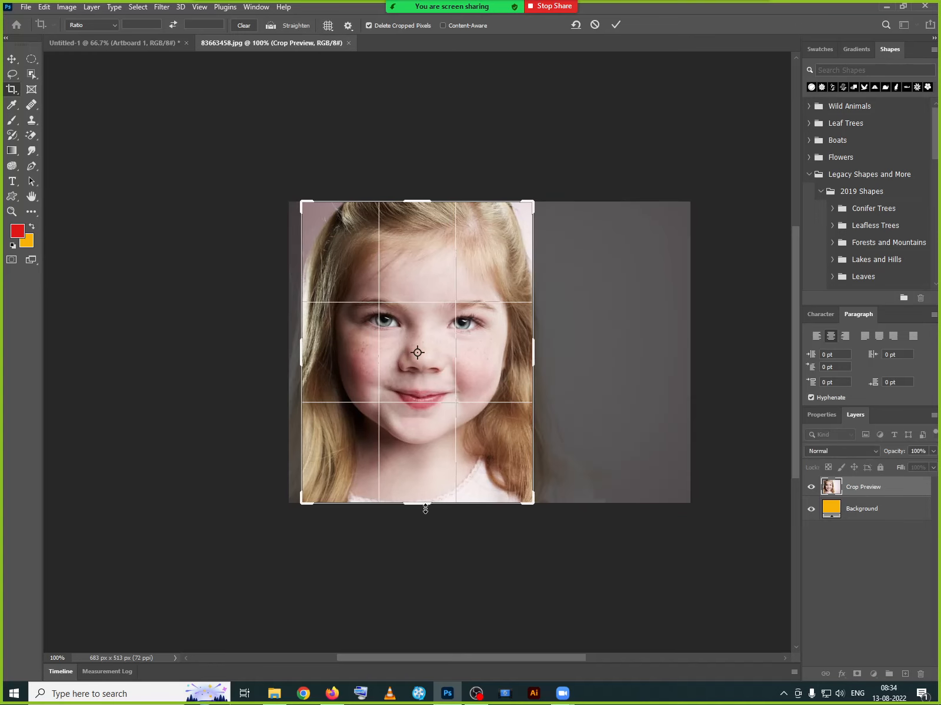
pyautogui.moveTo(425, 509); pyautogui.dragTo(424, 486)
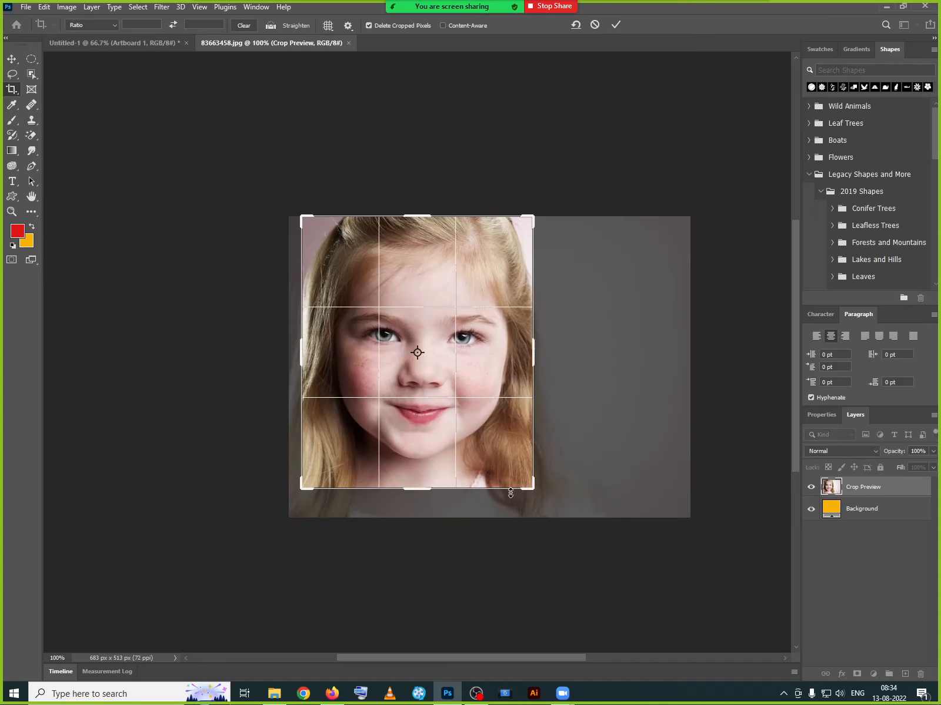
pyautogui.click(615, 24)
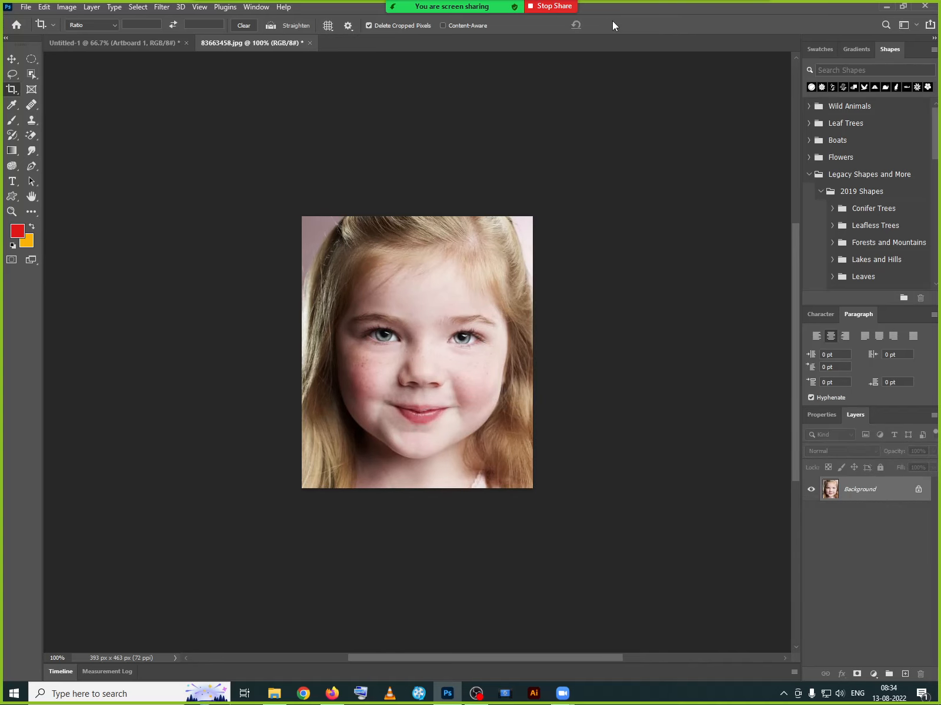
pyautogui.hotkey('ctrl', 'z')
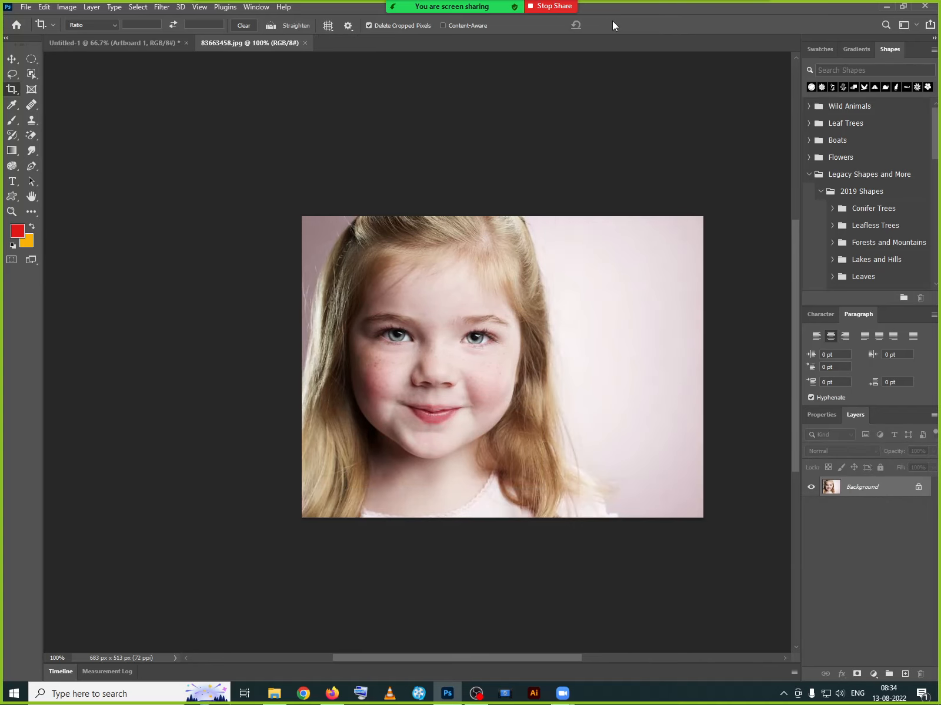
# Place the image 83663458 as an embedded object on Artboard 1 of Untitled-1, keeping its default size and position.
pyautogui.click(163, 42)
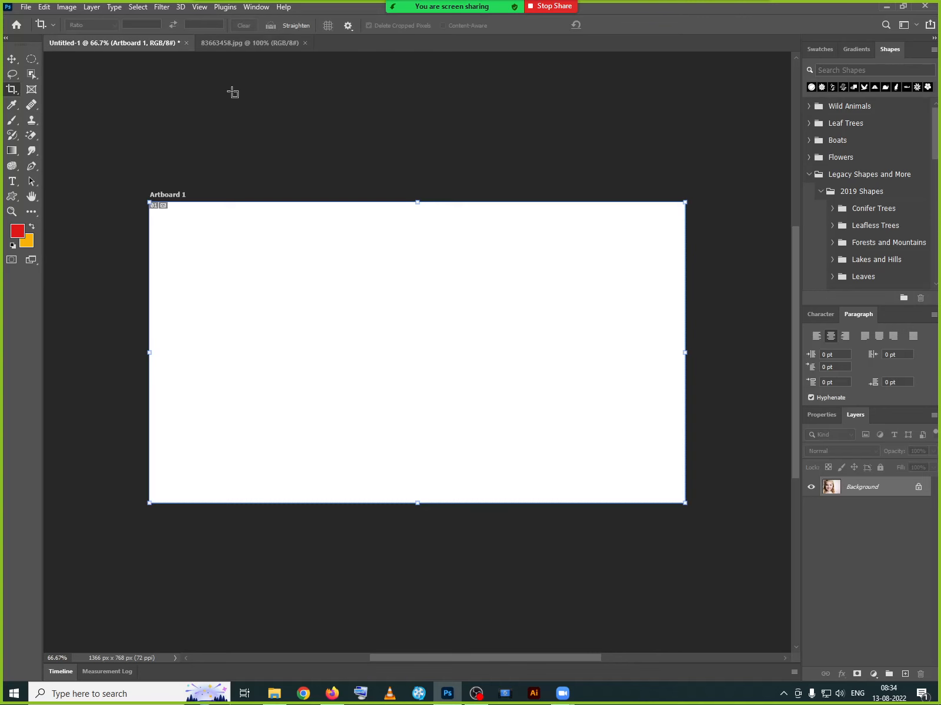
pyautogui.click(26, 7)
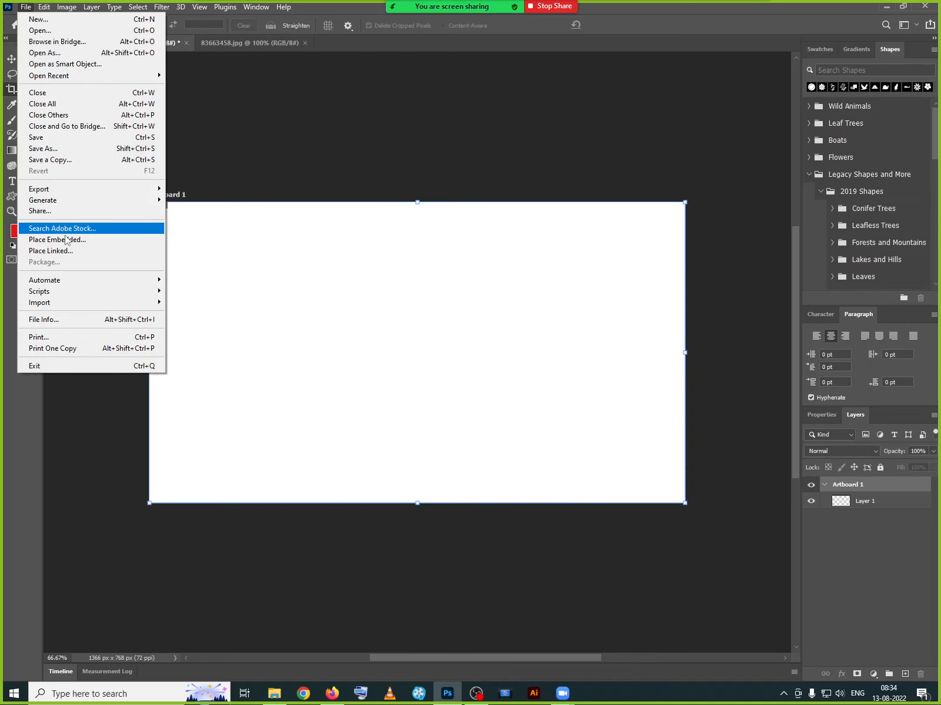
pyautogui.click(67, 239)
pyautogui.click(388, 187)
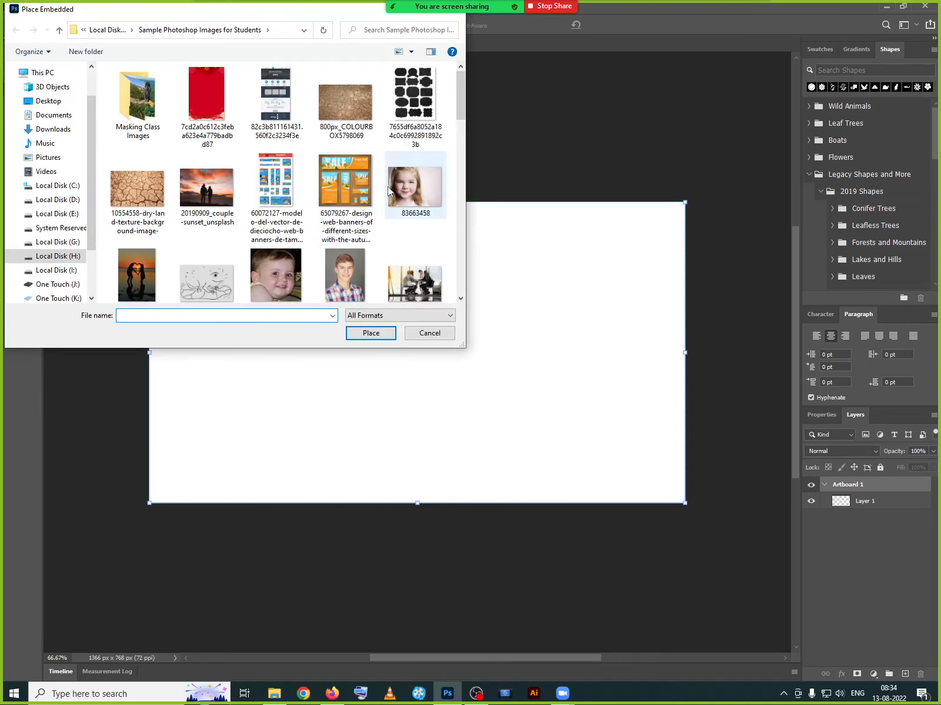
pyautogui.click(371, 333)
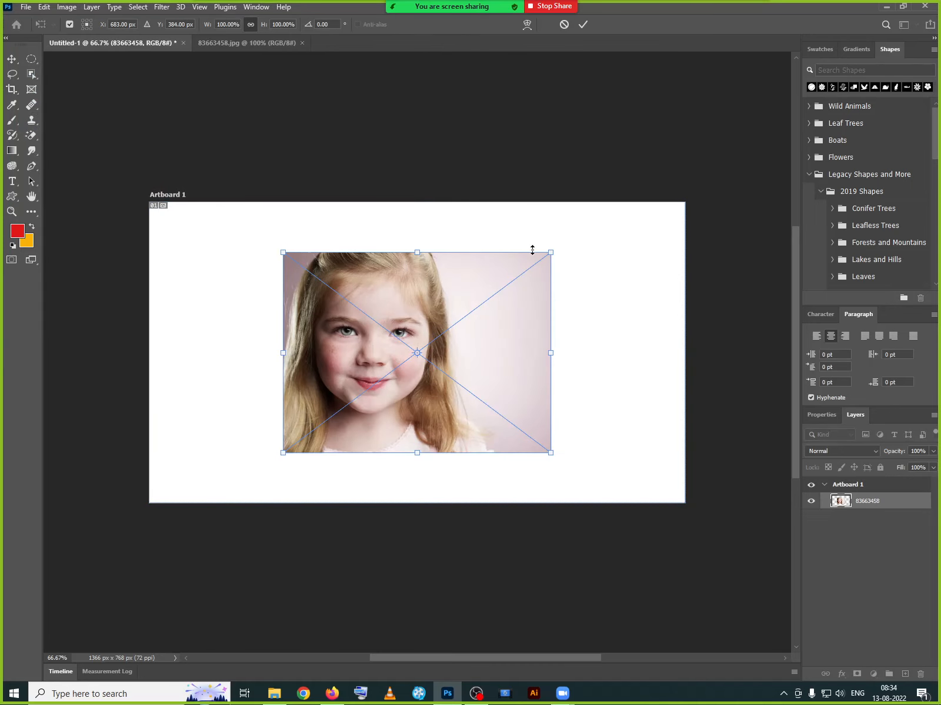
pyautogui.click(584, 26)
# Try to crop the placed photo on Artboard 1 with the Crop tool, and delete the extra artboard it draws.
pyautogui.press('c')
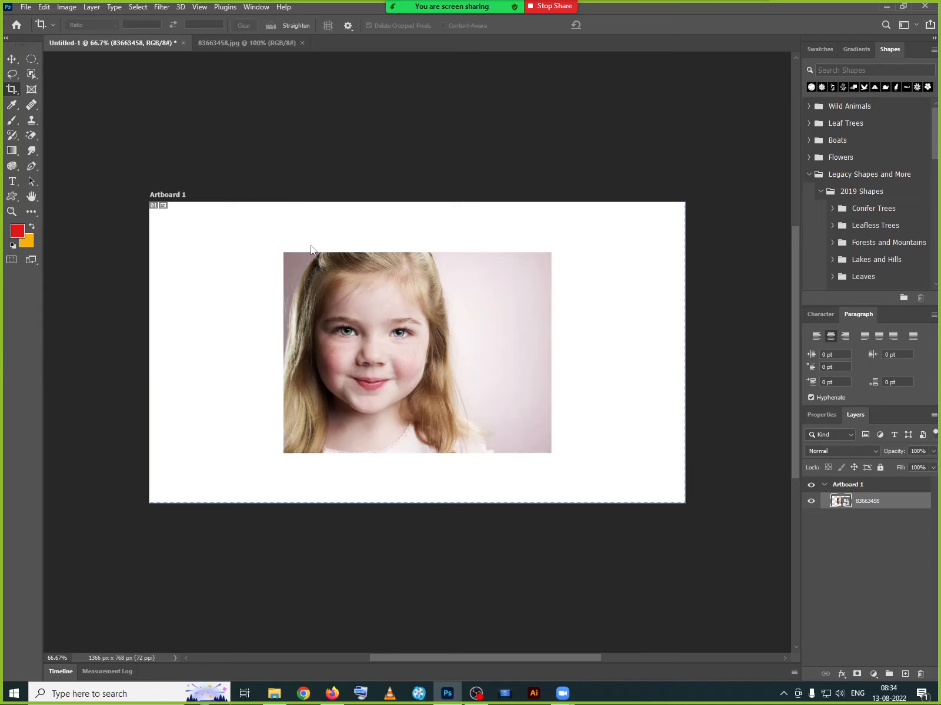
pyautogui.moveTo(206, 233); pyautogui.dragTo(385, 344)
pyautogui.moveTo(235, 149); pyautogui.dragTo(495, 390)
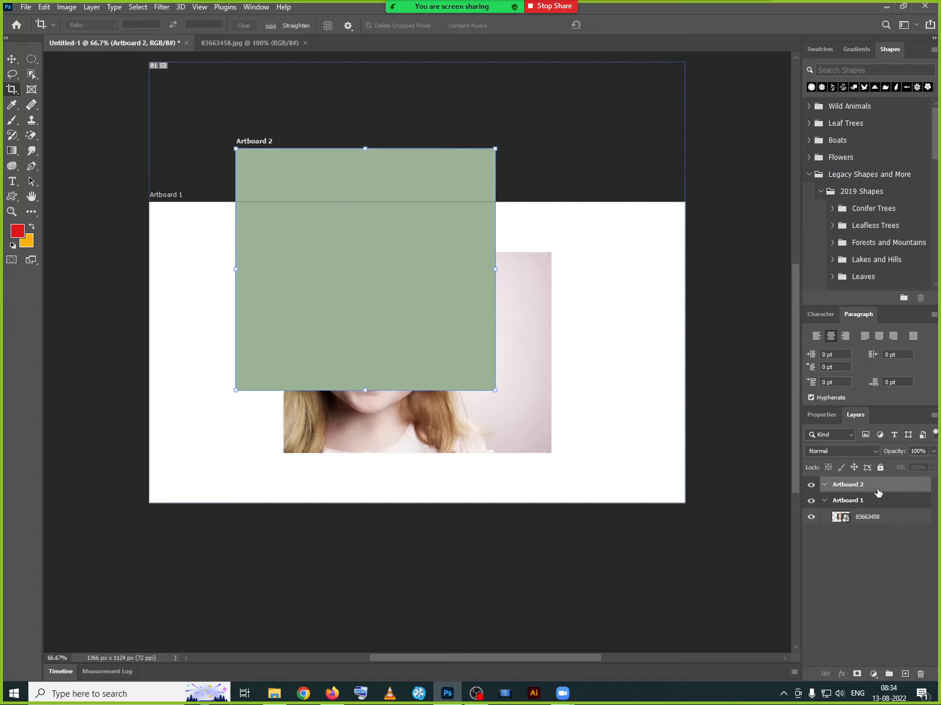
pyautogui.press('Delete')
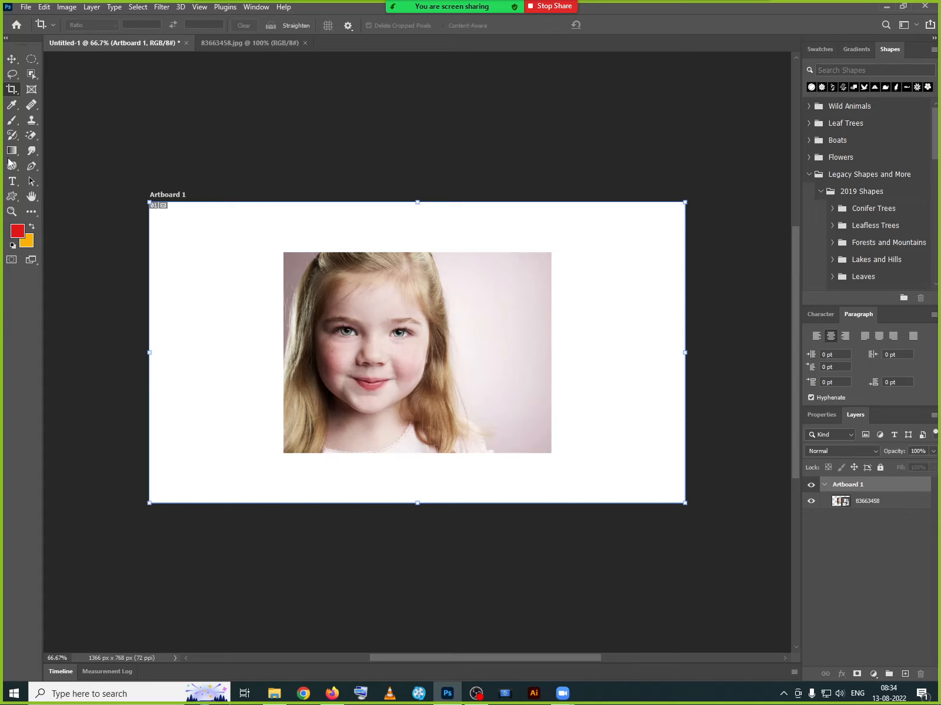
# Rasterize the 83663458 photo layer, try a crop across the photo's right side, and undo that crop.
pyautogui.click(411, 339)
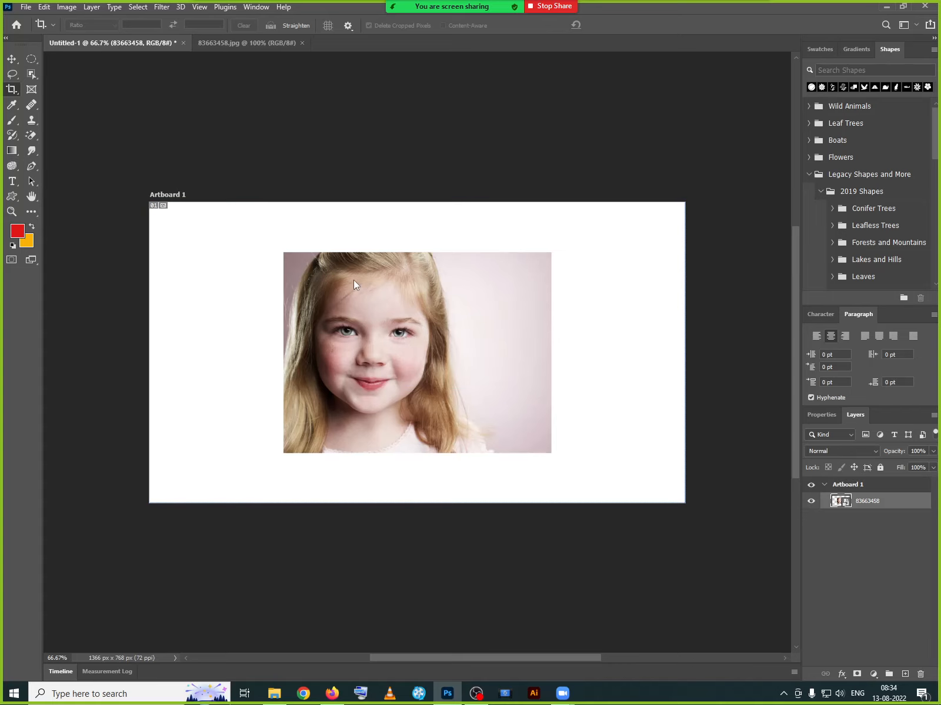
pyautogui.rightClick(865, 500)
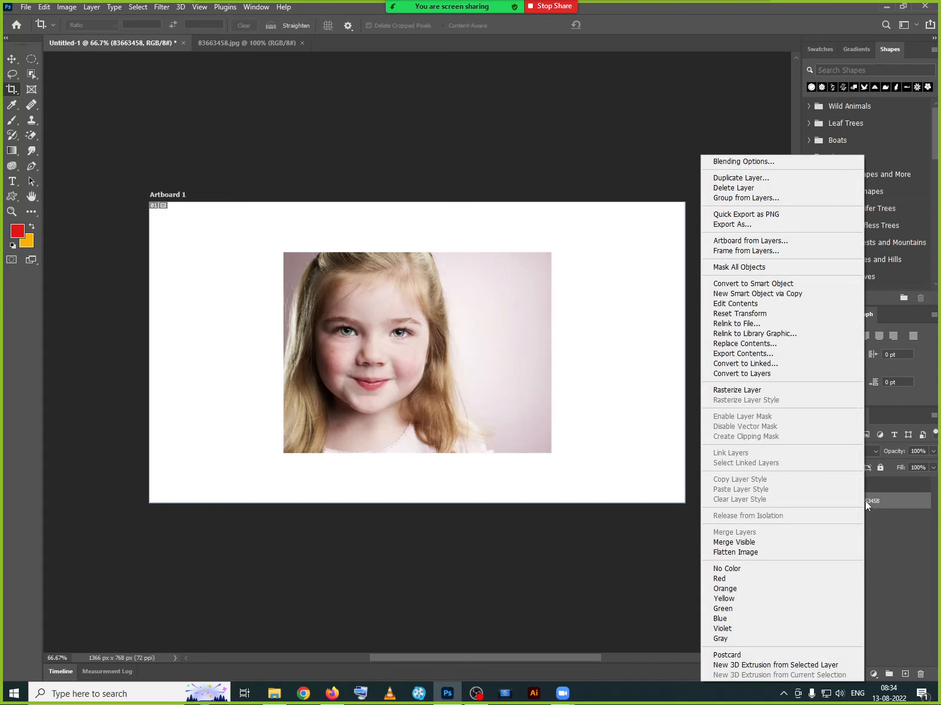
pyautogui.click(749, 391)
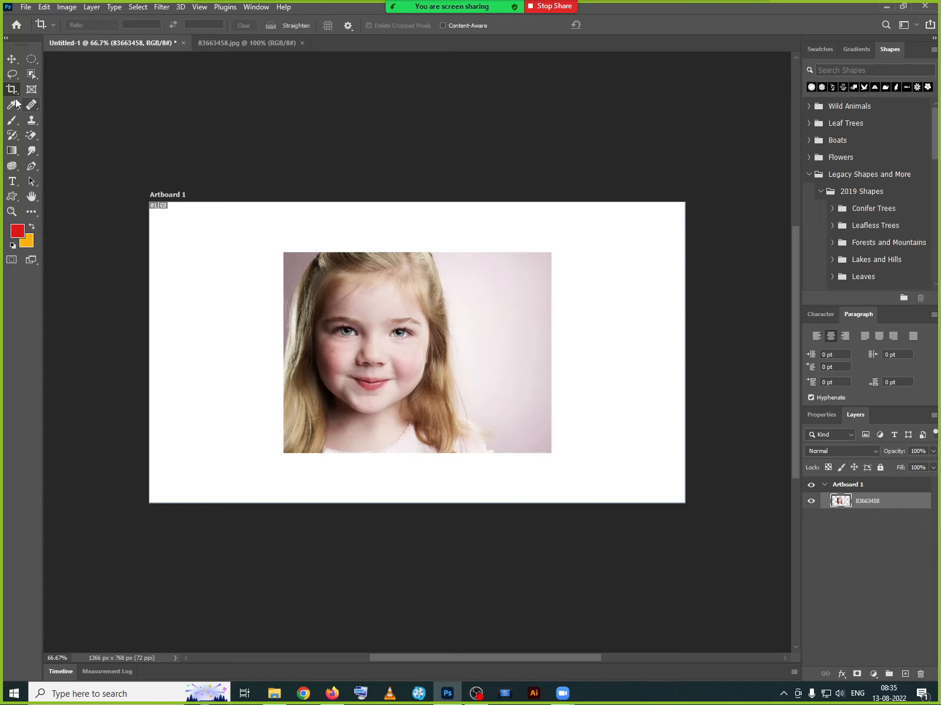
pyautogui.moveTo(705, 284); pyautogui.dragTo(462, 393)
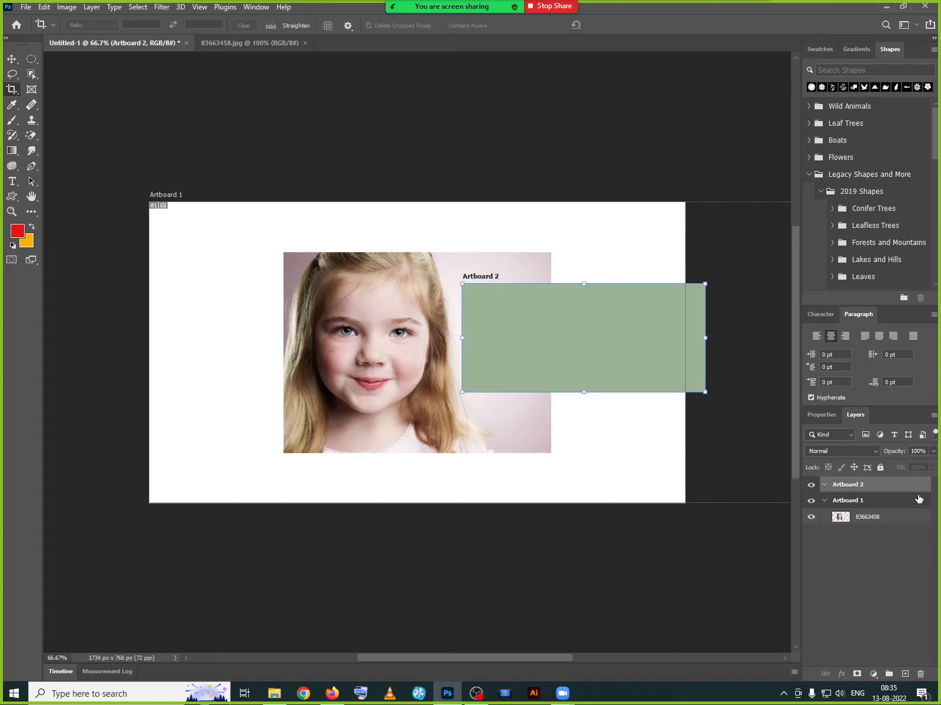
pyautogui.hotkey('ctrl', 'z')
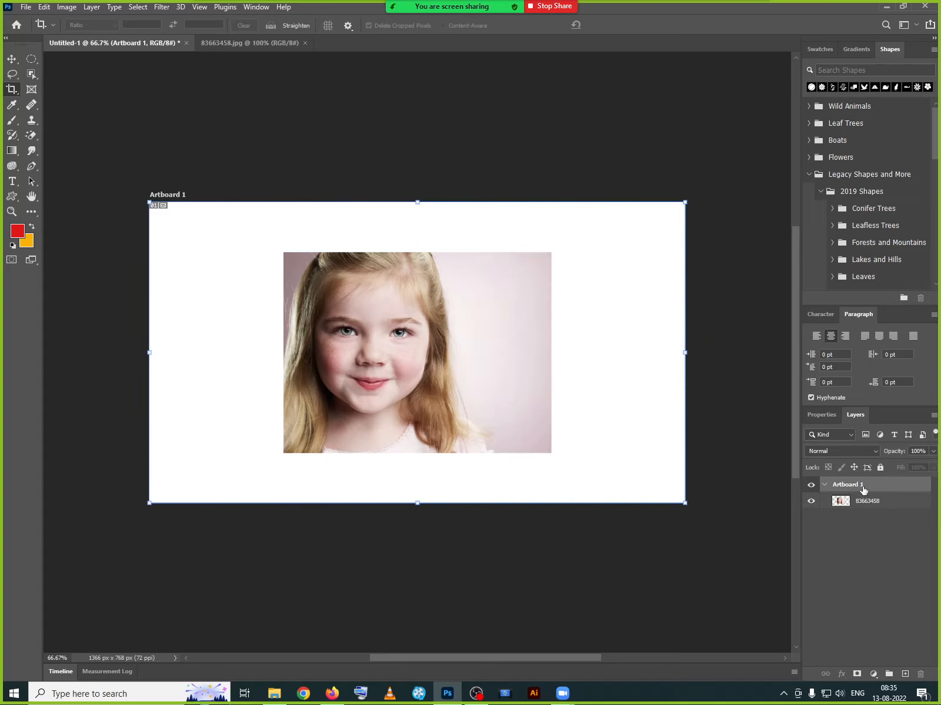
# Crop Artboard 1 inward from all four sides so that its edges fit closely around the girl's photo.
pyautogui.moveTo(685, 352); pyautogui.dragTo(503, 349)
pyautogui.moveTo(151, 354); pyautogui.dragTo(251, 355)
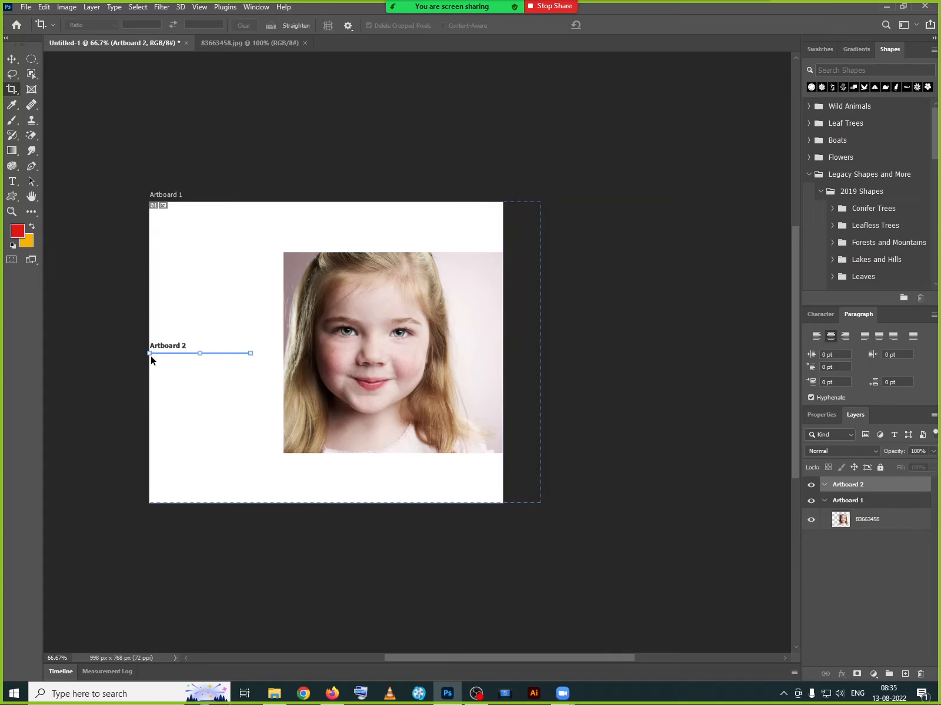
pyautogui.hotkey('ctrl', 'z')
pyautogui.moveTo(151, 356); pyautogui.dragTo(295, 355)
pyautogui.moveTo(400, 504); pyautogui.dragTo(412, 444)
pyautogui.moveTo(398, 203); pyautogui.dragTo(399, 253)
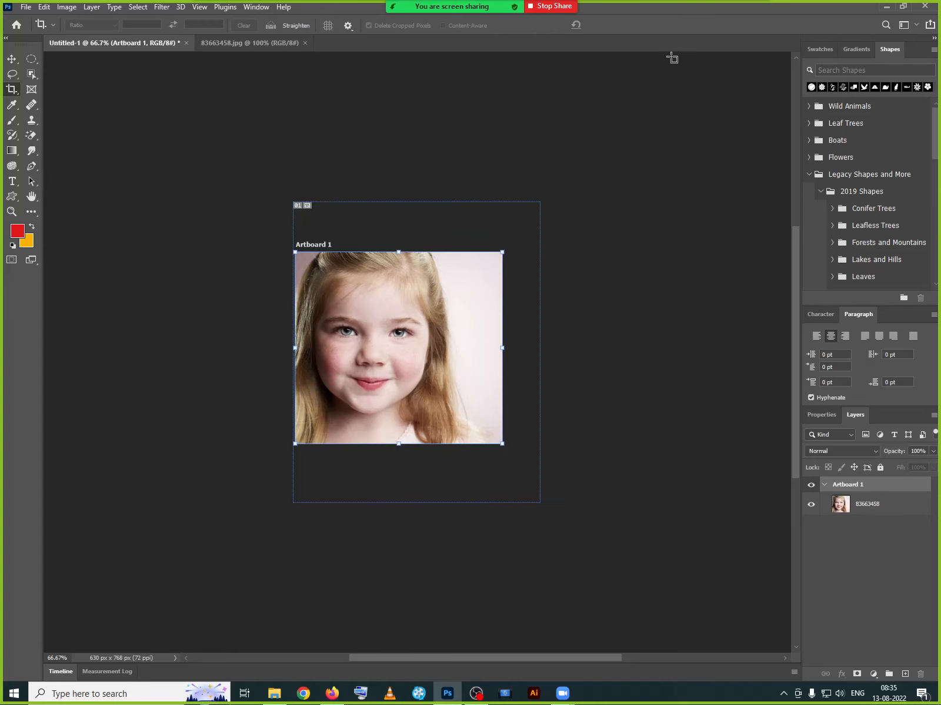
# Shift the photo slightly right and up inside Artboard 1, and crop the artboard's right edge further inward.
pyautogui.click(11, 59)
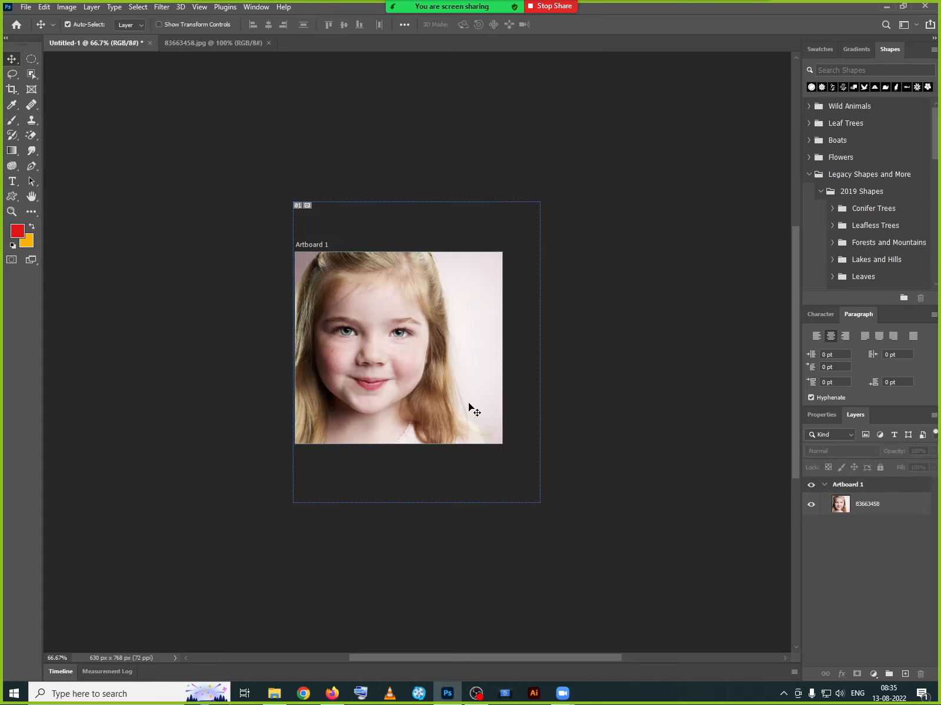
pyautogui.moveTo(468, 409)
pyautogui.mouseDown()
pyautogui.moveTo(417, 344)
pyautogui.moveTo(336, 372)
pyautogui.moveTo(357, 435)
pyautogui.moveTo(456, 448)
pyautogui.moveTo(488, 363)
pyautogui.moveTo(419, 377)
pyautogui.moveTo(491, 416)
pyautogui.moveTo(435, 394)
pyautogui.moveTo(479, 404)
pyautogui.mouseUp()
pyautogui.click(869, 490)
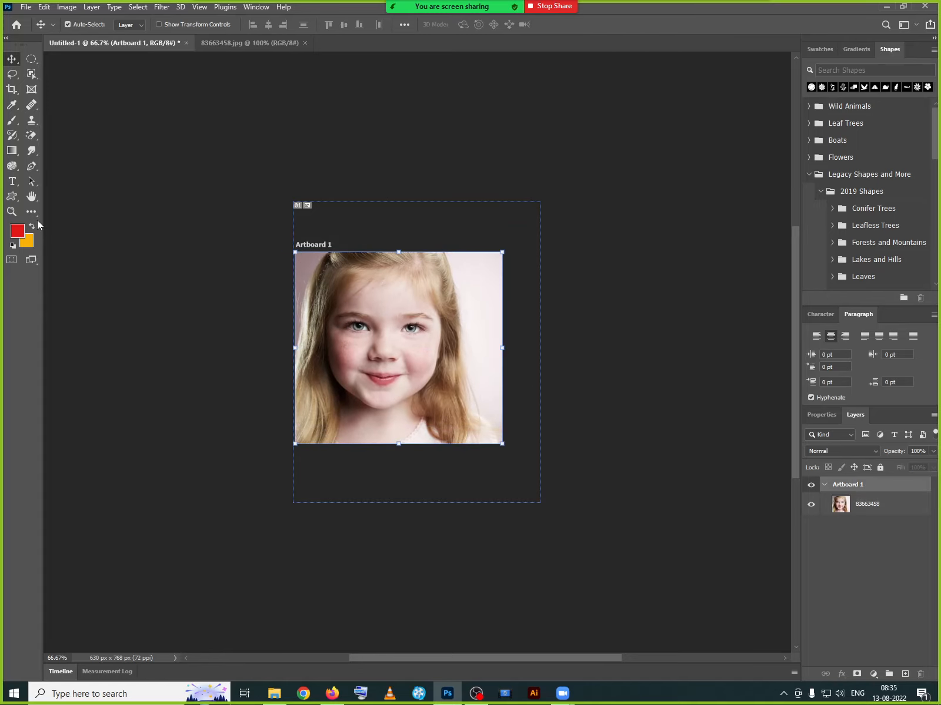
pyautogui.click(15, 92)
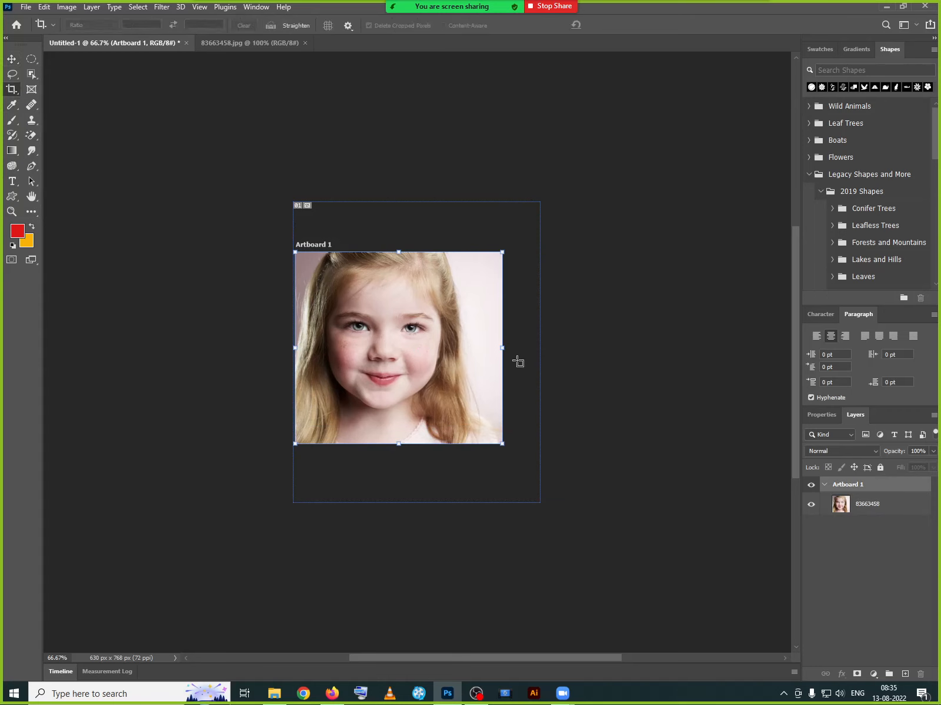
pyautogui.moveTo(504, 350); pyautogui.dragTo(468, 340)
pyautogui.press('Return')
# Move the photo left inside the narrowed artboard with the Move tool, and shift it back right to frame the girl's face.
pyautogui.click(12, 59)
pyautogui.moveTo(359, 389)
pyautogui.mouseDown()
pyautogui.moveTo(264, 388)
pyautogui.moveTo(250, 404)
pyautogui.moveTo(285, 457)
pyautogui.moveTo(422, 394)
pyautogui.moveTo(356, 359)
pyautogui.moveTo(344, 380)
pyautogui.mouseUp()
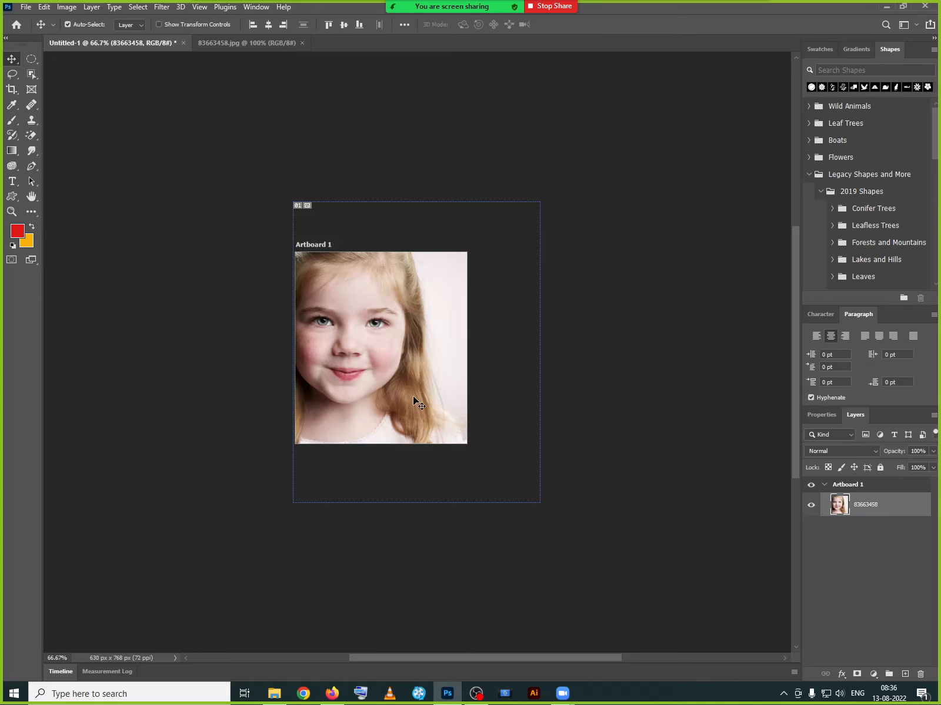
pyautogui.moveTo(377, 365); pyautogui.dragTo(401, 376)
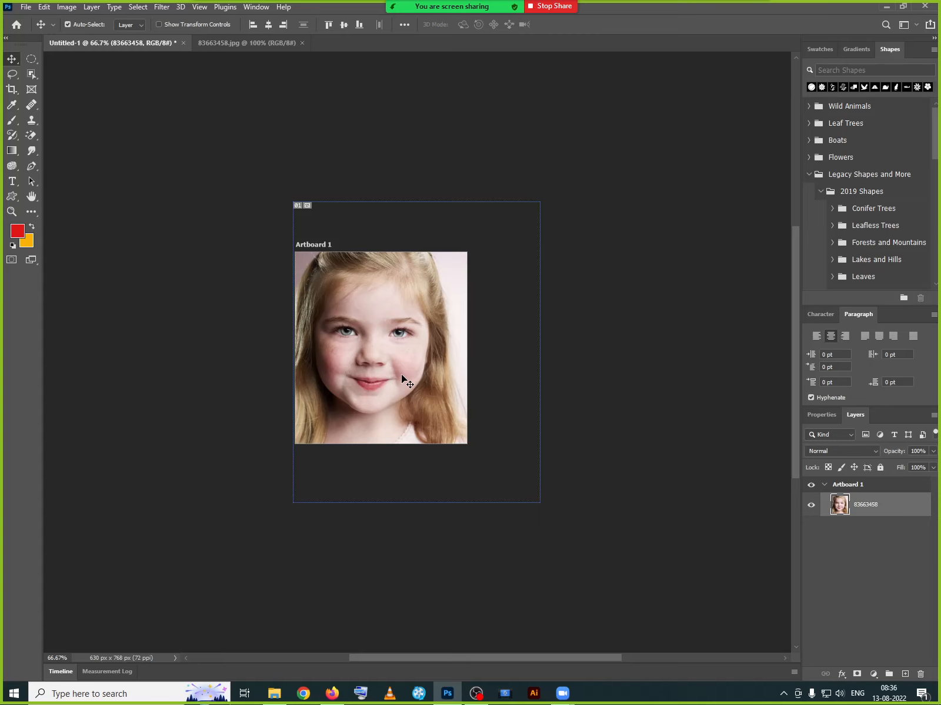
# Ungroup Artboard 1 and crop the document around the girl's face to about 381 × 484 px.
pyautogui.rightClick(858, 484)
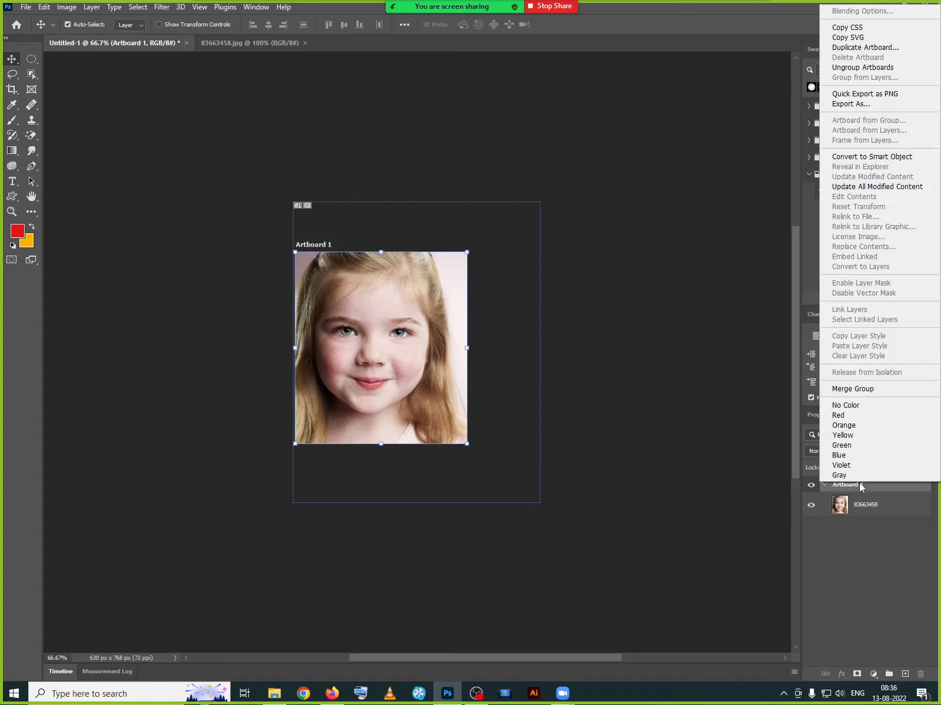
pyautogui.click(862, 68)
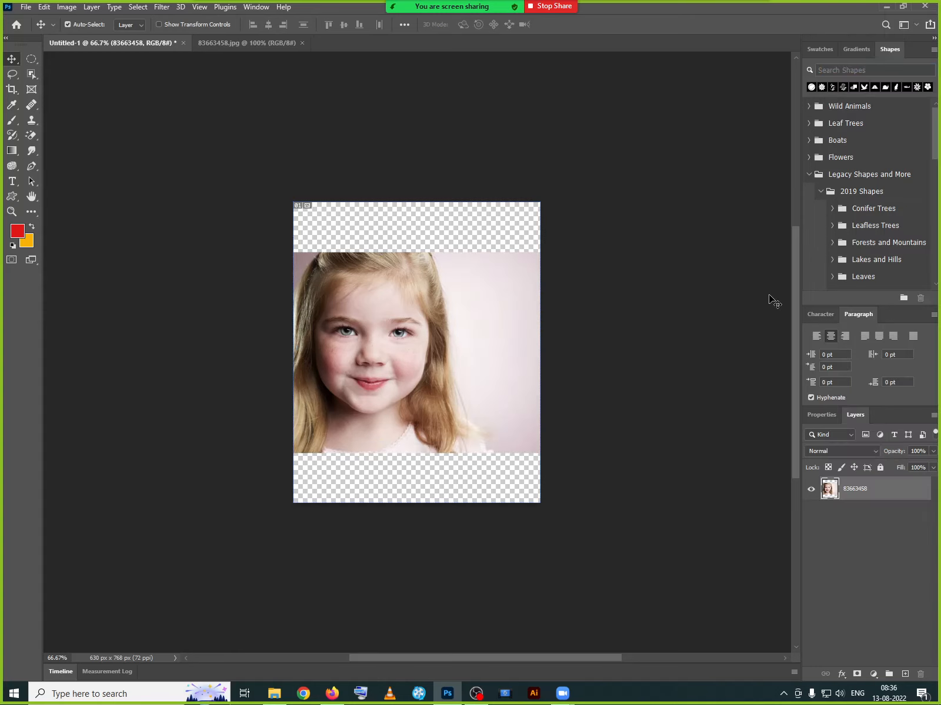
pyautogui.click(12, 89)
pyautogui.moveTo(410, 202); pyautogui.dragTo(414, 233)
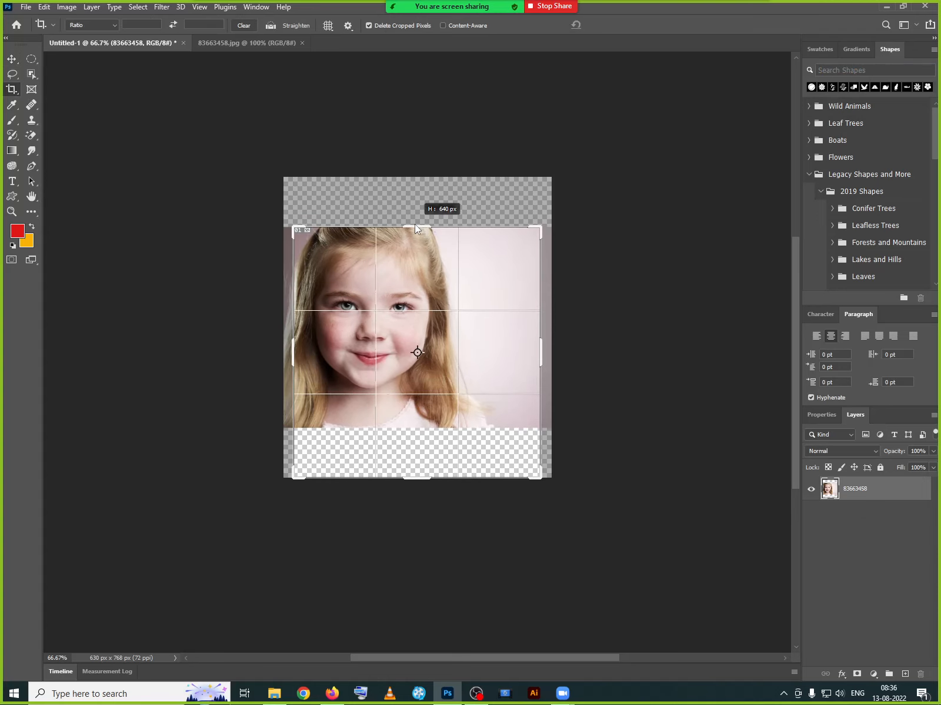
pyautogui.moveTo(540, 346); pyautogui.dragTo(491, 347)
pyautogui.moveTo(415, 479); pyautogui.dragTo(418, 448)
pyautogui.click(613, 26)
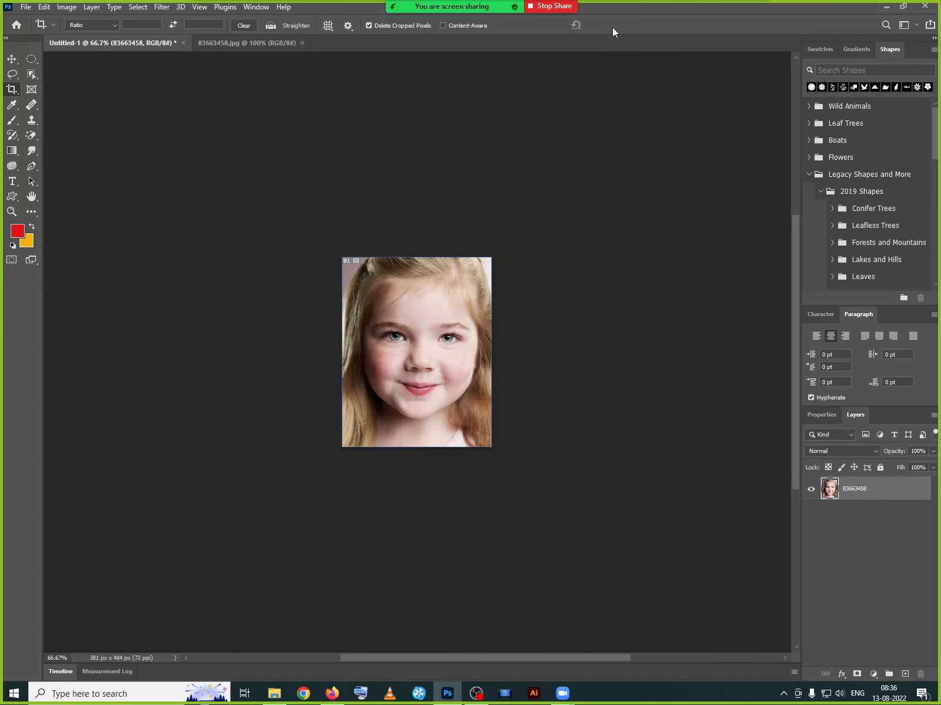
# Move the cropped photo down and to the right on its canvas, and close both open documents.
pyautogui.click(12, 59)
pyautogui.moveTo(401, 420); pyautogui.dragTo(426, 412)
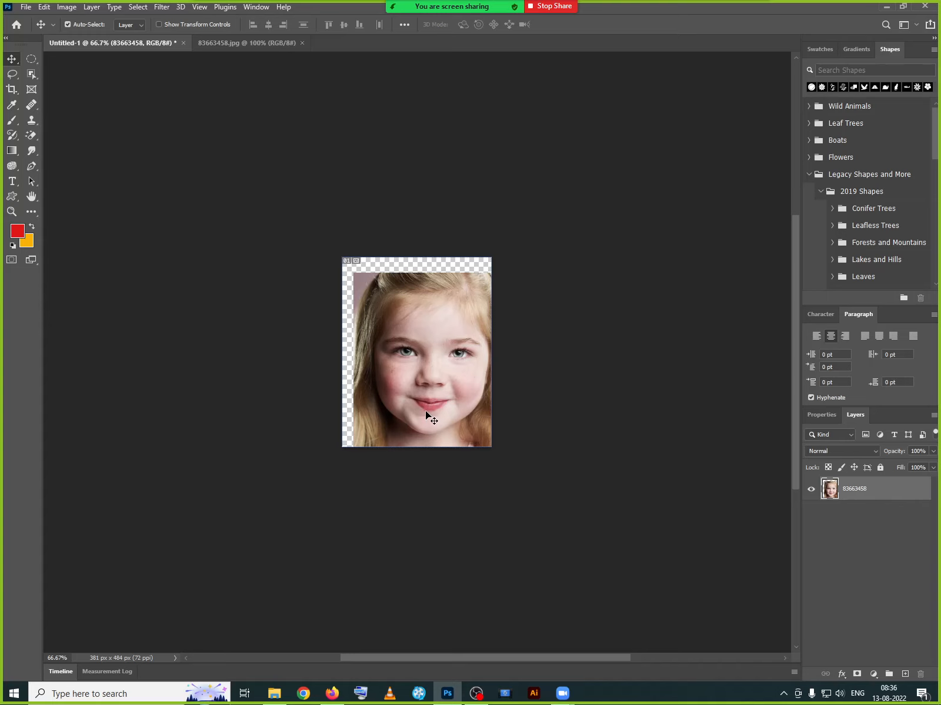
pyautogui.click(184, 43)
pyautogui.click(459, 255)
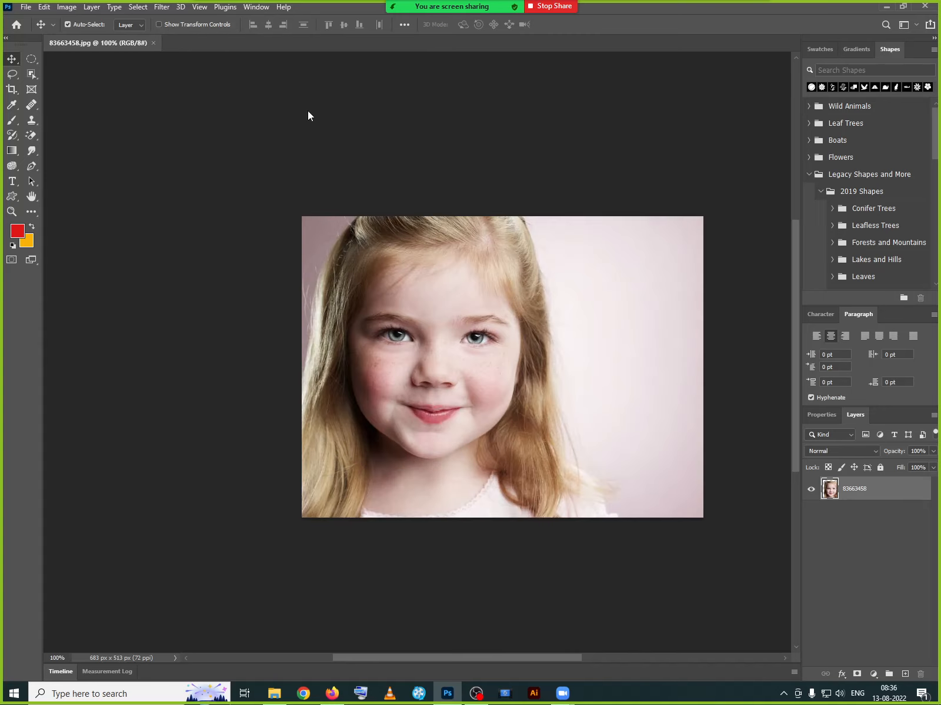
pyautogui.click(153, 43)
# Open the vivo lightbox image HTB1bacVGXXXXXcdXXXXq6xXFXXXP from the Sample Photoshop Images for Students folder.
pyautogui.click(43, 81)
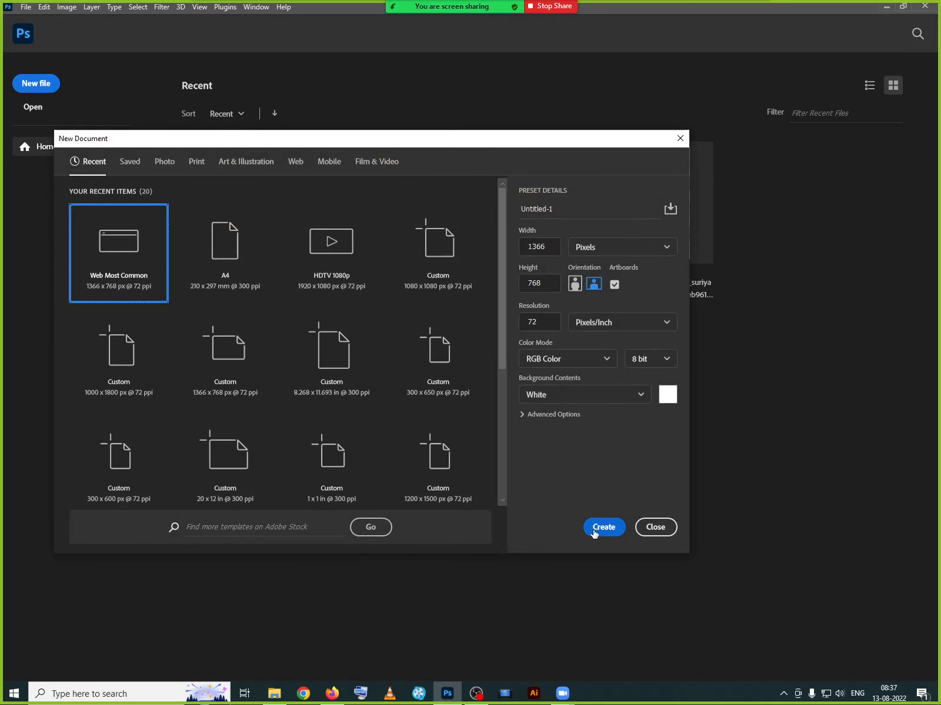
pyautogui.click(655, 527)
pyautogui.click(28, 7)
pyautogui.click(43, 35)
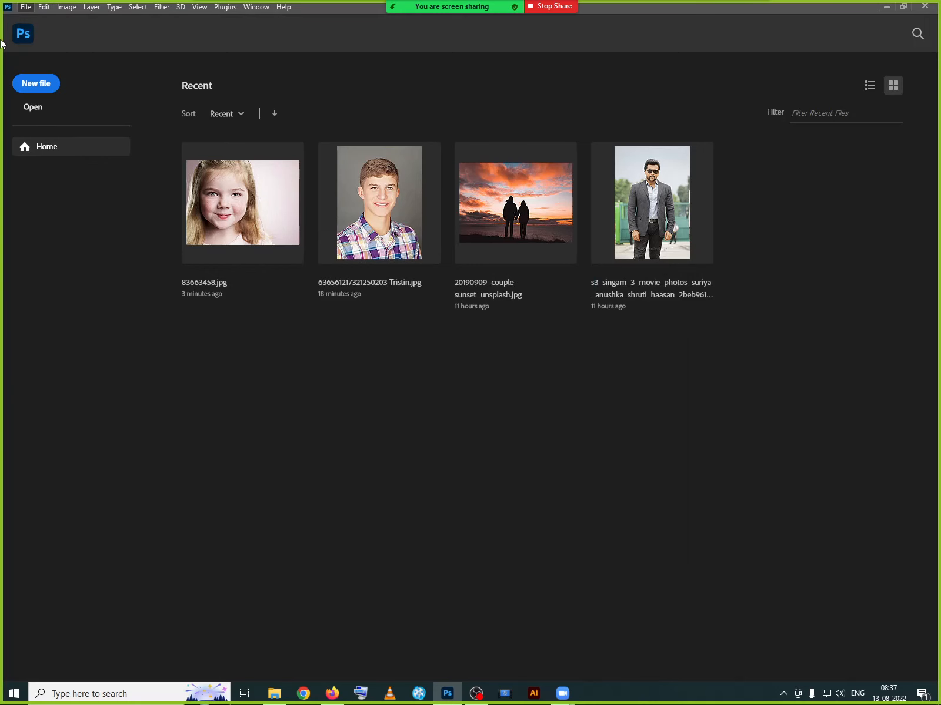
pyautogui.scroll(-5, 265, 216)
pyautogui.scroll(-3, 265, 216)
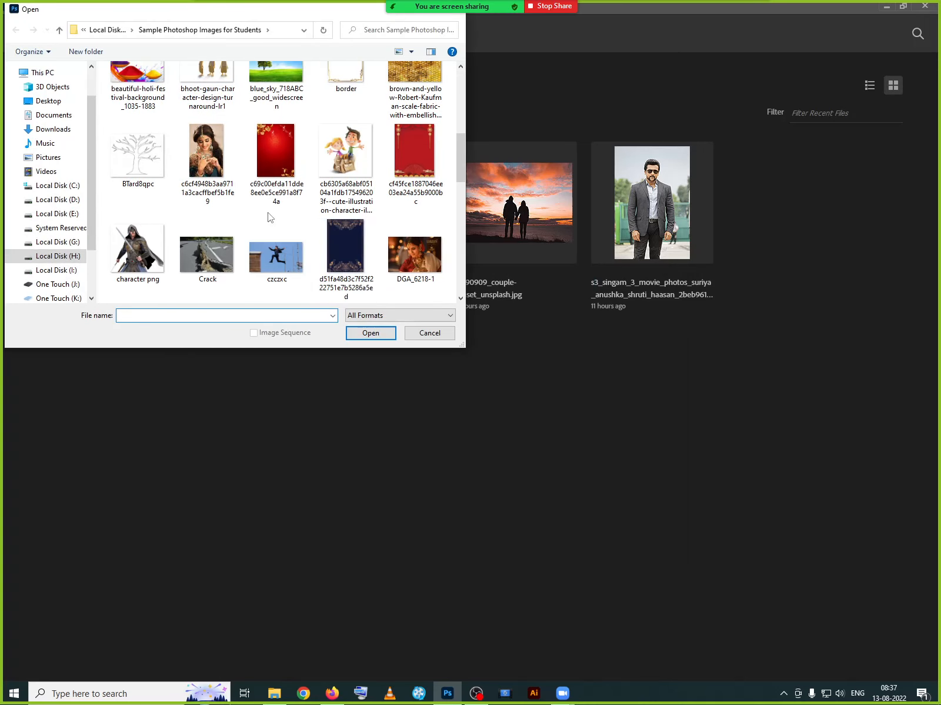
pyautogui.scroll(-2, 327, 241)
pyautogui.click(398, 250)
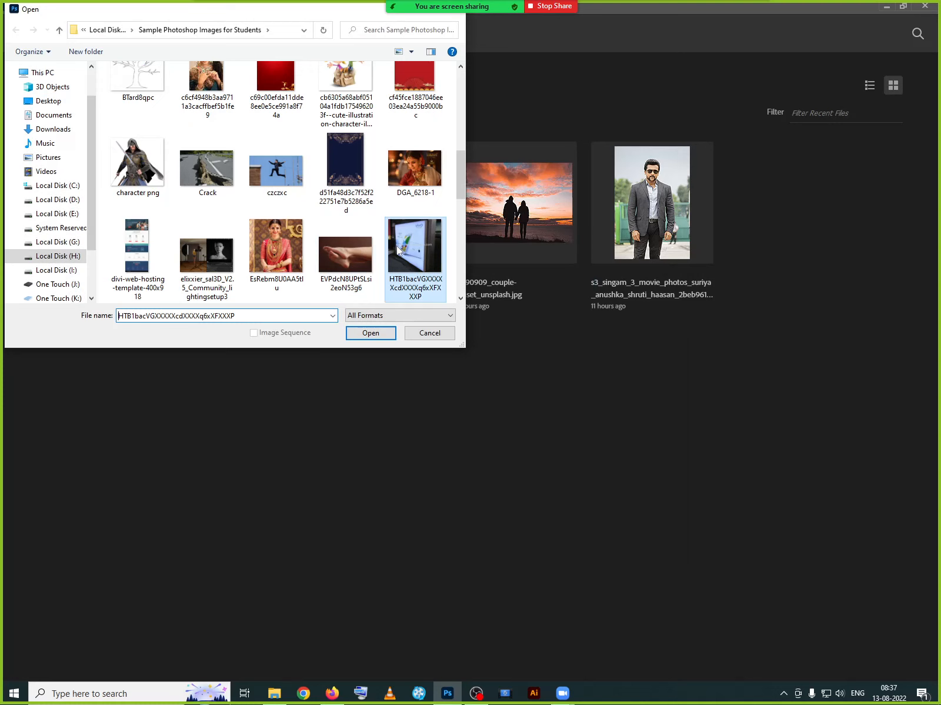
pyautogui.click(385, 330)
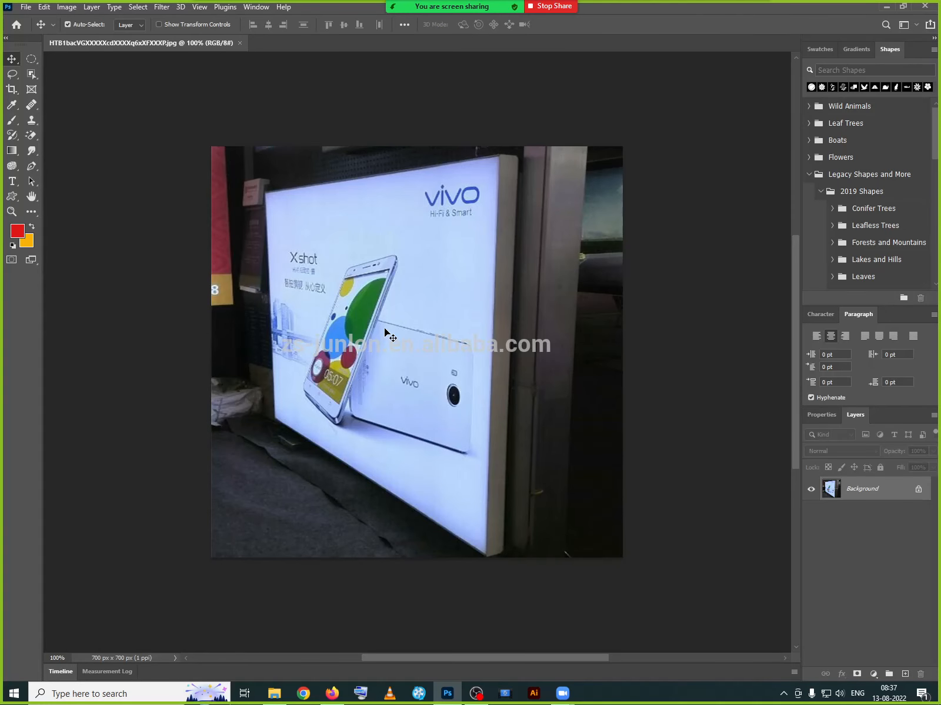
# Outline the lit face of the vivo lightbox with the Perspective Crop tool, placing a corner point at each of its four corners.
pyautogui.moveTo(12, 89); pyautogui.dragTo(45, 100)
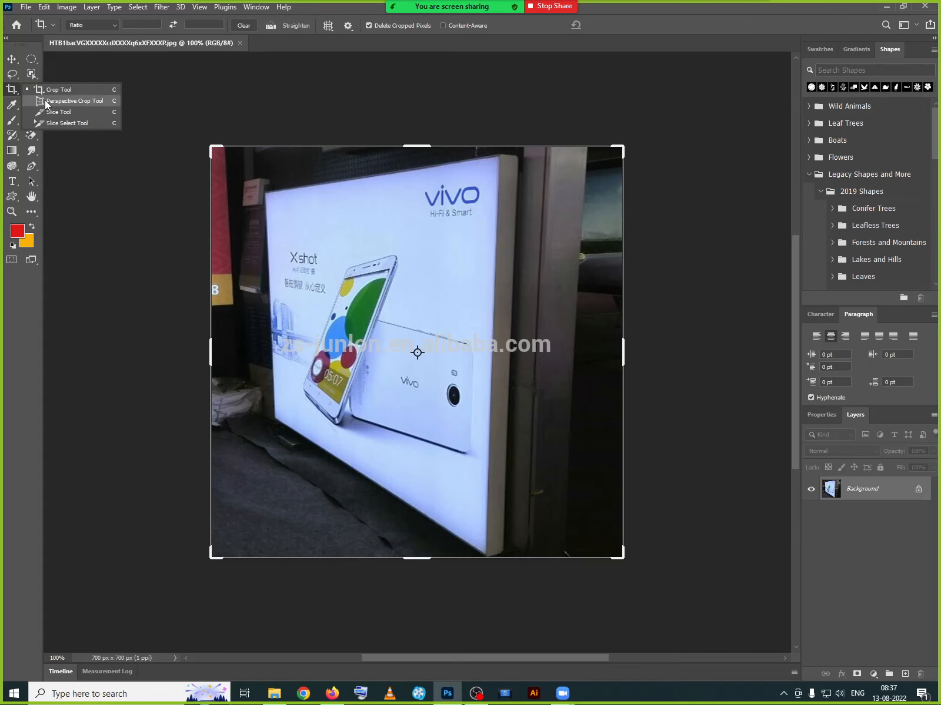
pyautogui.moveTo(44, 100); pyautogui.dragTo(45, 100)
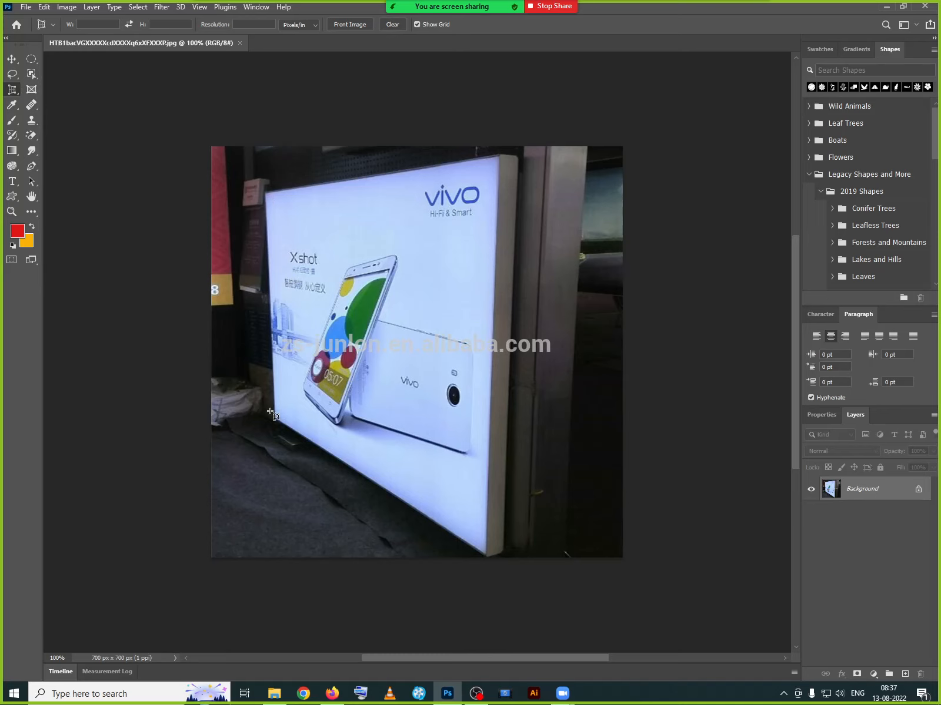
pyautogui.click(265, 193)
pyautogui.click(498, 155)
pyautogui.click(482, 617)
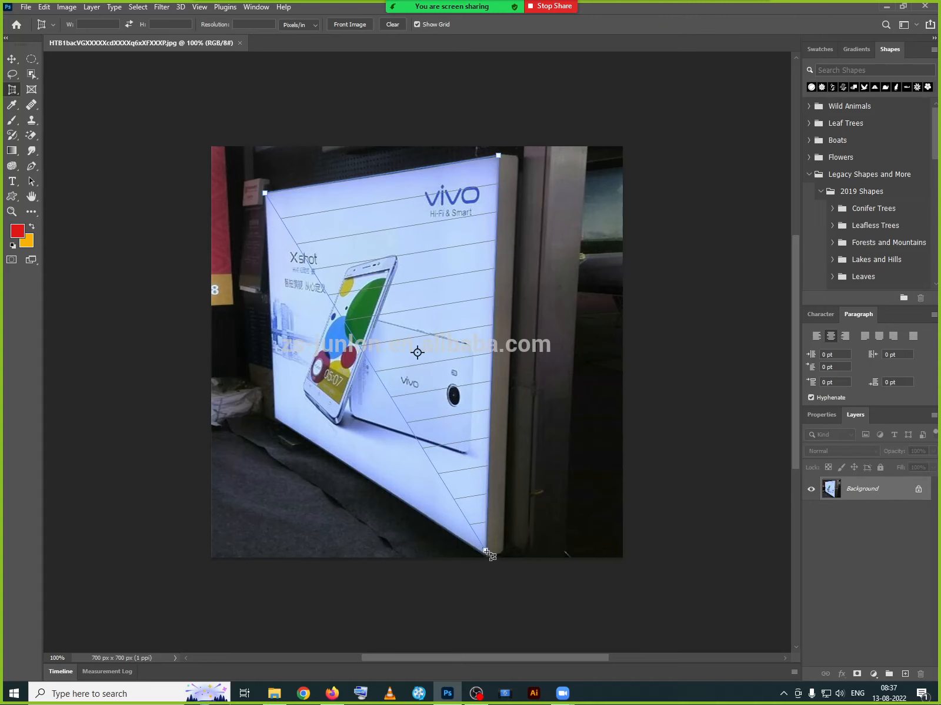
pyautogui.click(484, 557)
pyautogui.click(276, 419)
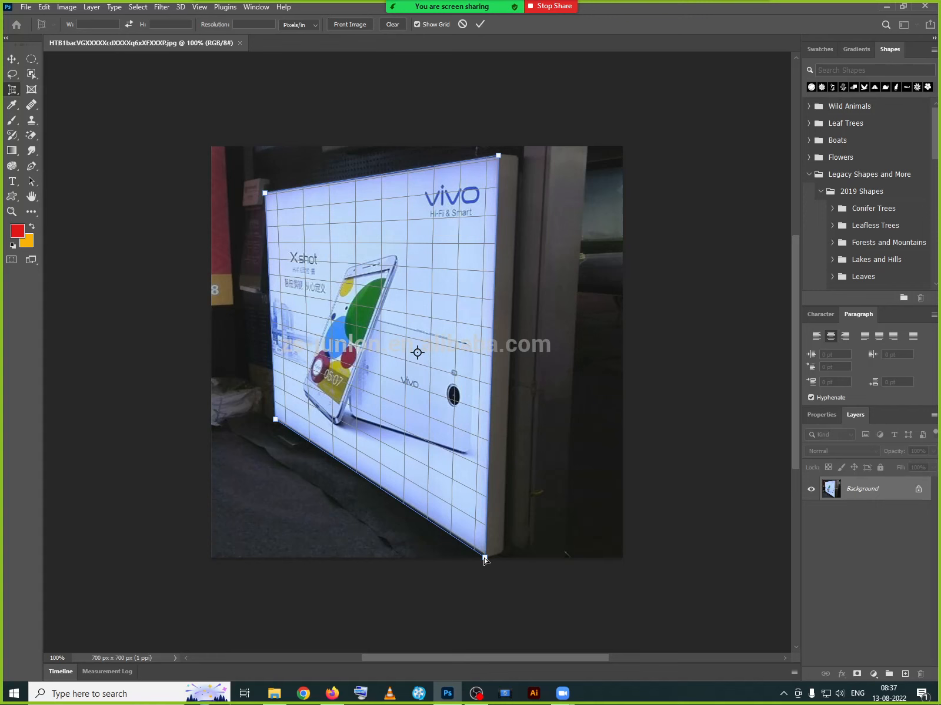
# Try the perspective crop with its two right-hand corners nudged inward onto the sign, and undo the crop.
pyautogui.moveTo(485, 561); pyautogui.dragTo(485, 553)
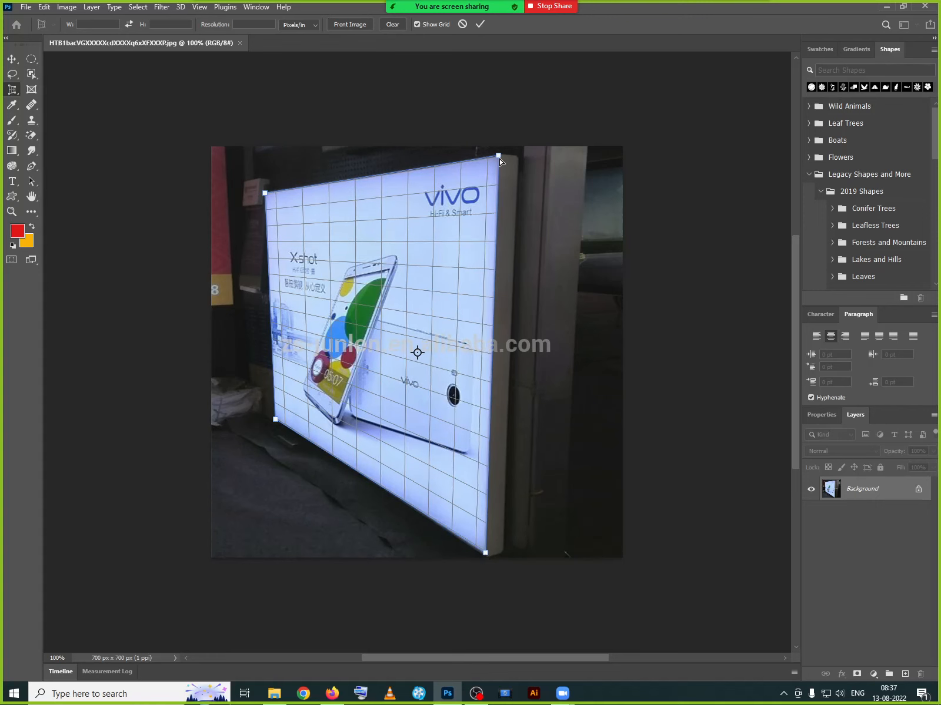
pyautogui.moveTo(499, 156); pyautogui.dragTo(497, 159)
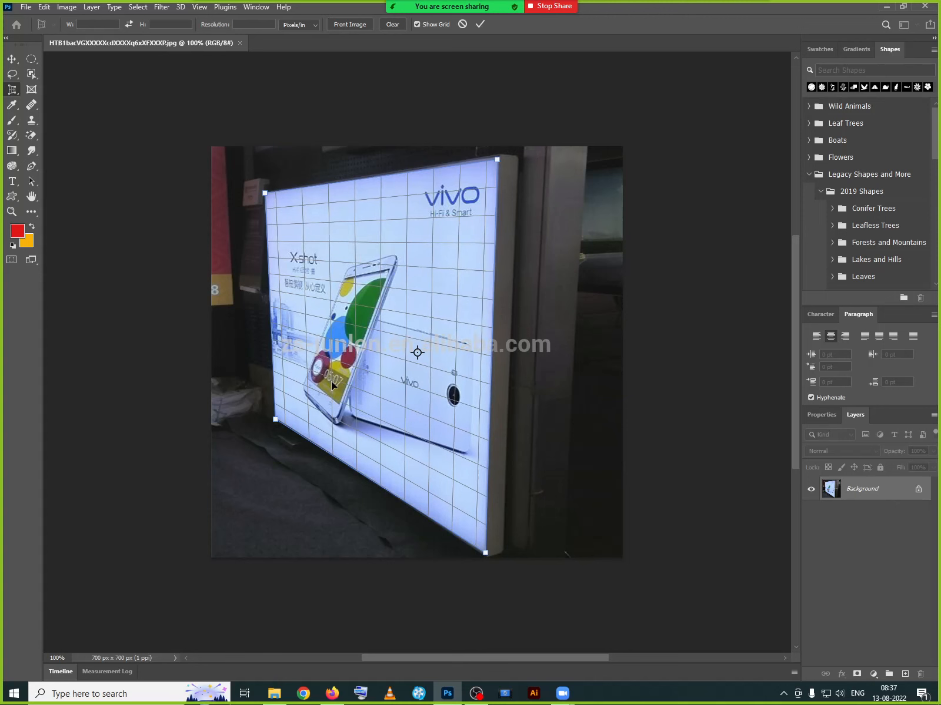
pyautogui.click(476, 25)
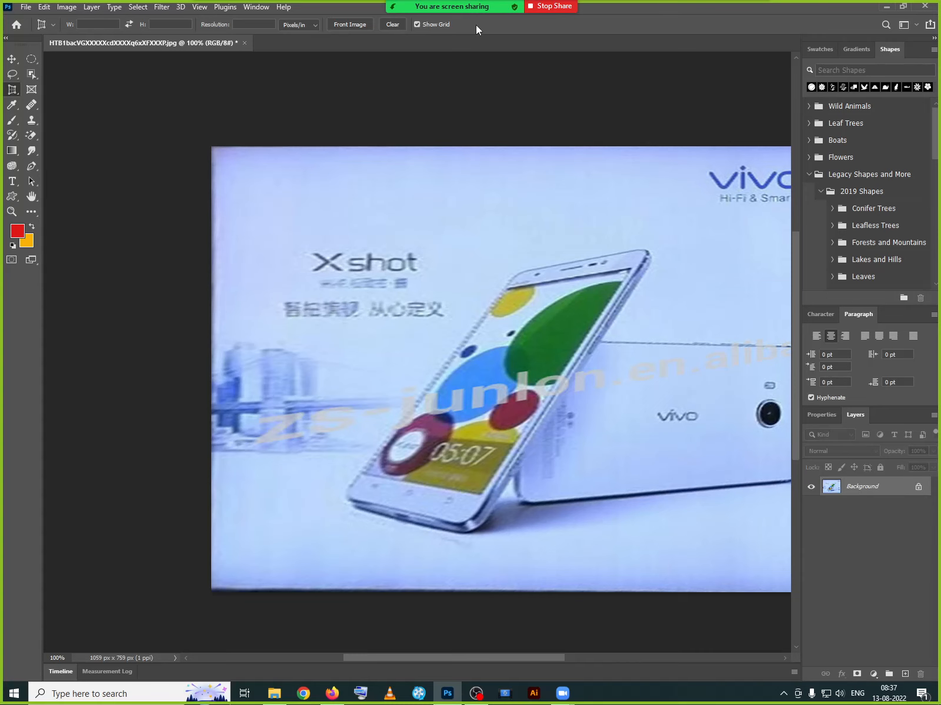
pyautogui.hotkey('ctrl', '-')
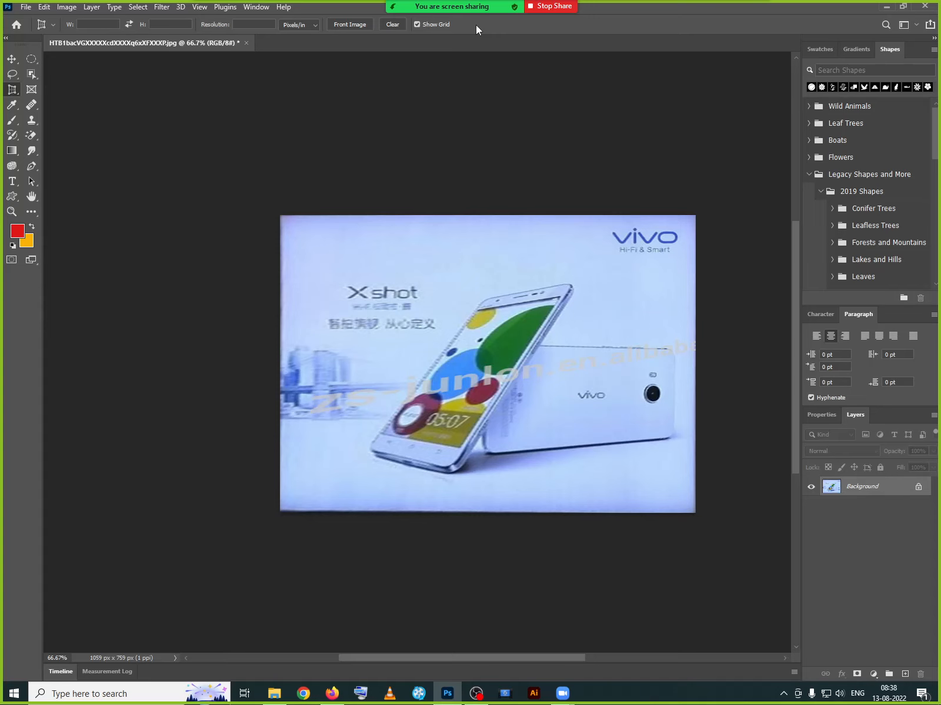
pyautogui.hotkey('ctrl', 'z')
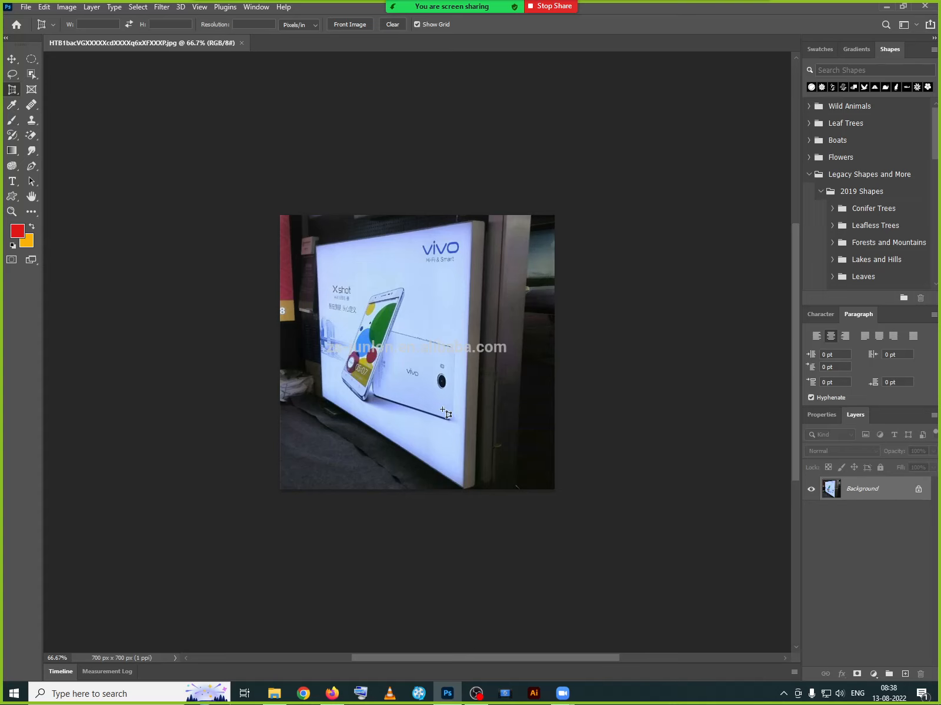
# Perspective-crop the vivo sign's face from four new corner points, fine-tuning the top edge and right-hand corners of the grid.
pyautogui.click(468, 223)
pyautogui.click(461, 489)
pyautogui.click(325, 399)
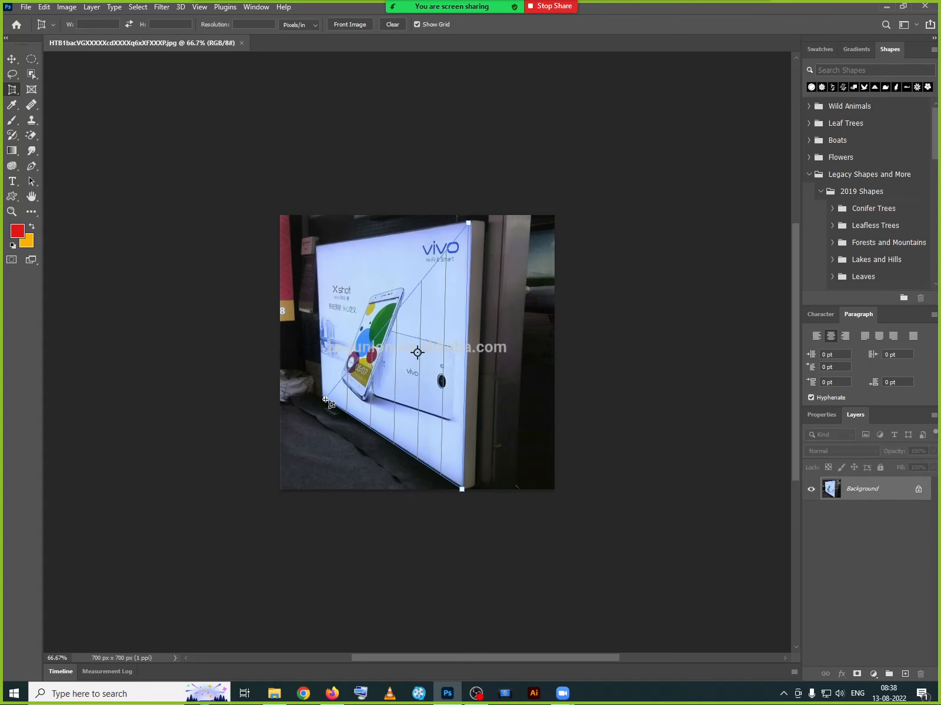
pyautogui.click(315, 247)
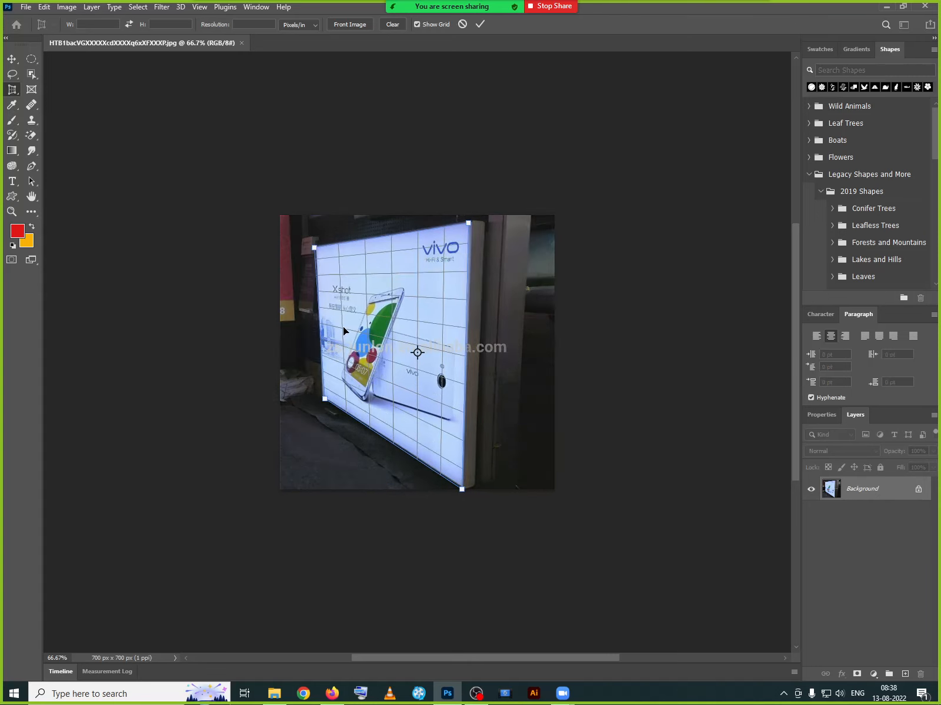
pyautogui.moveTo(468, 357); pyautogui.dragTo(471, 327)
pyautogui.moveTo(391, 237)
pyautogui.mouseDown()
pyautogui.moveTo(392, 211)
pyautogui.moveTo(394, 239)
pyautogui.mouseUp()
pyautogui.moveTo(469, 227)
pyautogui.mouseDown()
pyautogui.moveTo(466, 235)
pyautogui.moveTo(468, 227)
pyautogui.mouseUp()
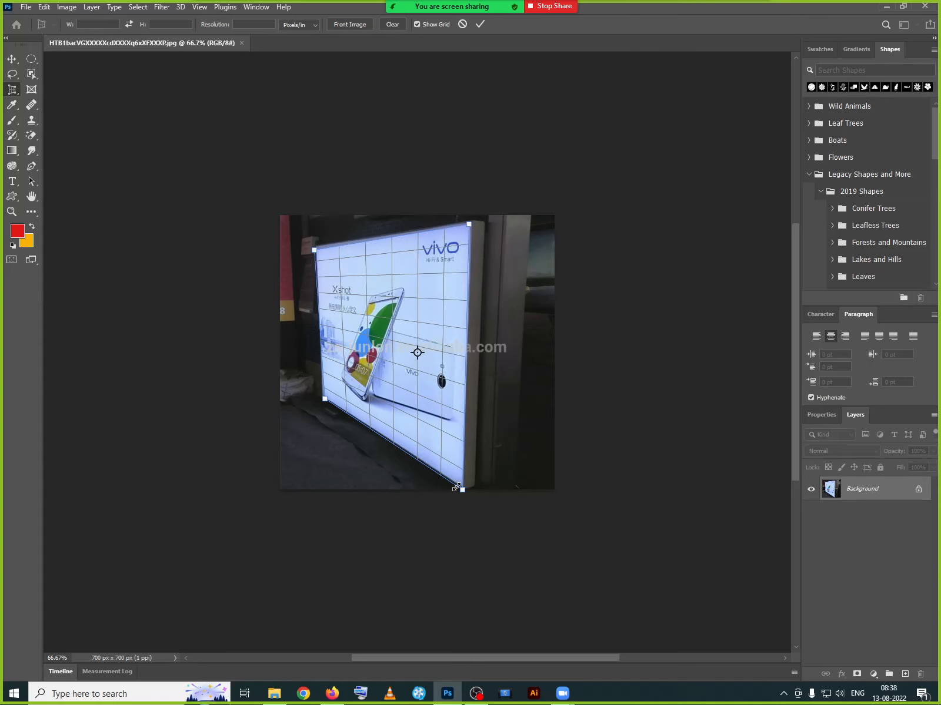
pyautogui.moveTo(462, 489); pyautogui.dragTo(462, 489)
pyautogui.click(479, 24)
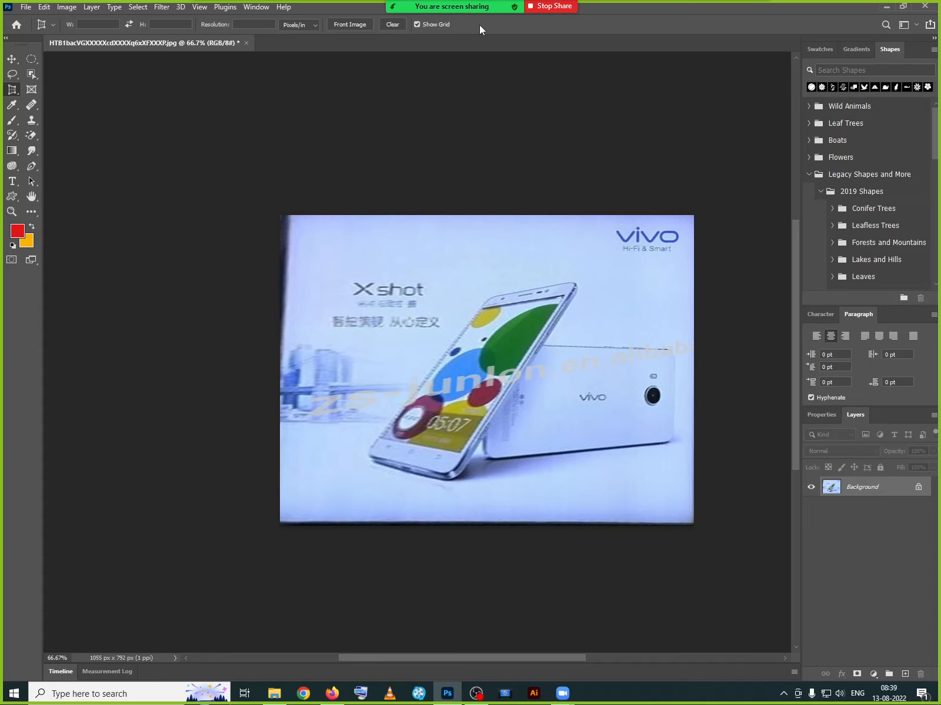
# Close the cropped sign image and open bhoot-gaun-character-design-turnaround-lr1 from the Sample Photoshop Images for Students folder.
pyautogui.click(246, 43)
pyautogui.click(456, 265)
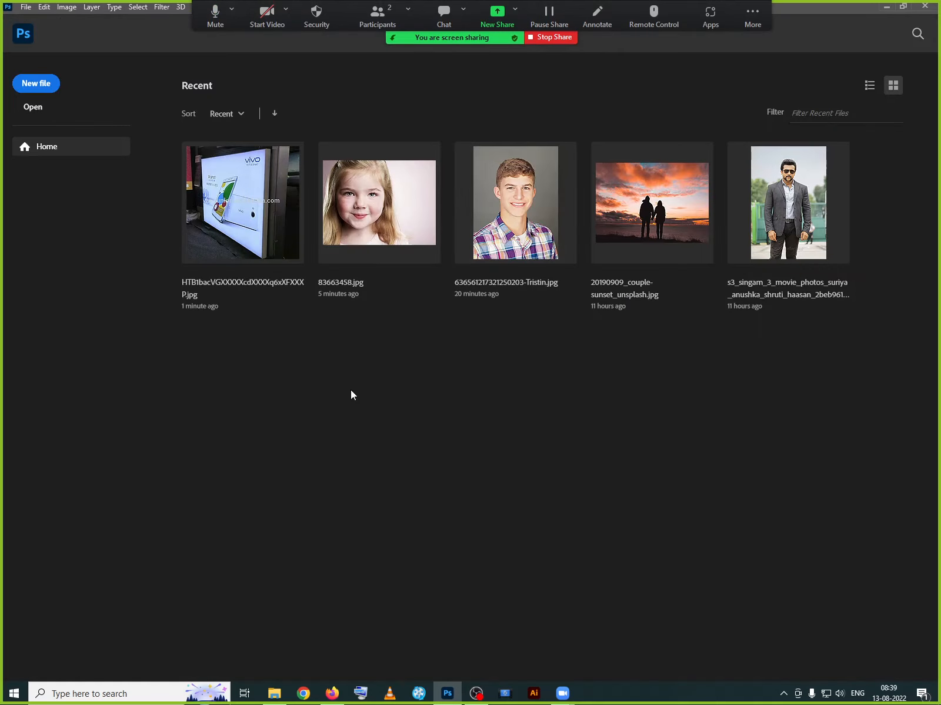
pyautogui.click(26, 7)
pyautogui.click(47, 31)
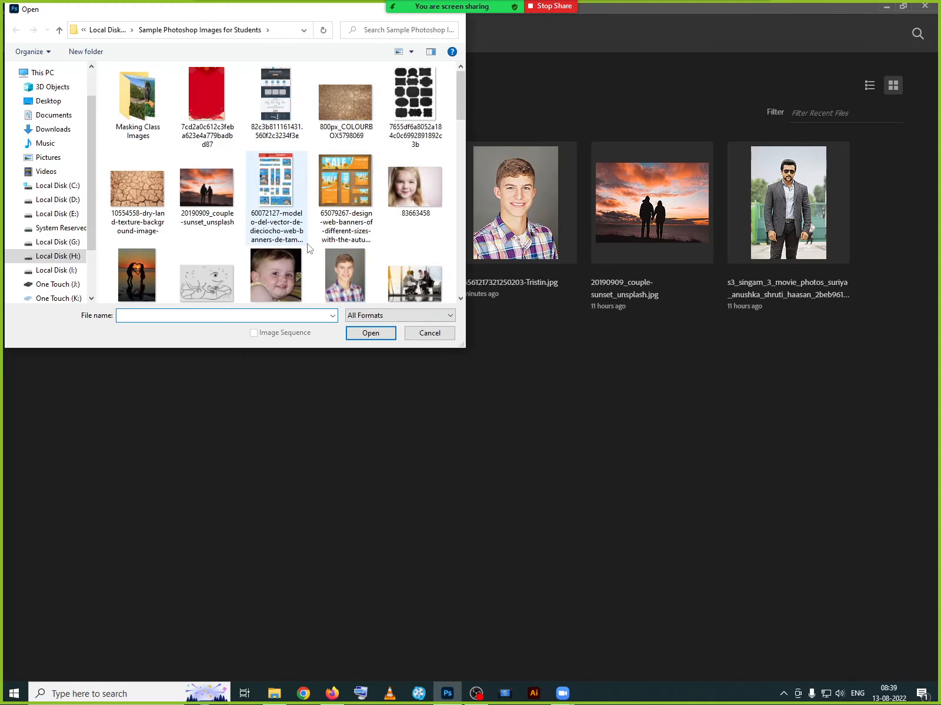
pyautogui.scroll(-2, 308, 248)
pyautogui.click(207, 242)
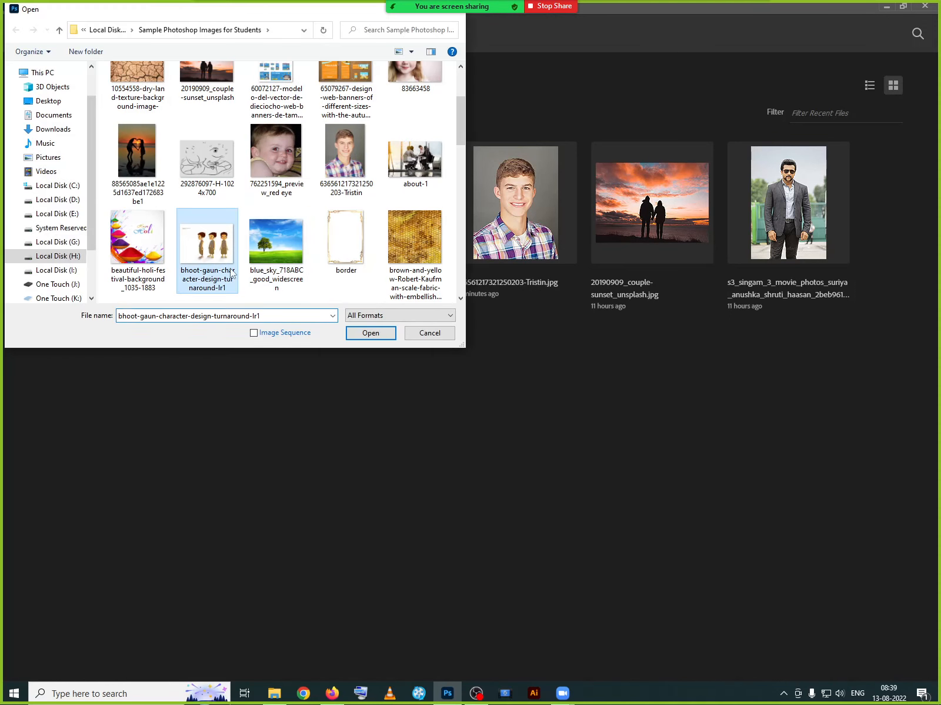
pyautogui.click(373, 332)
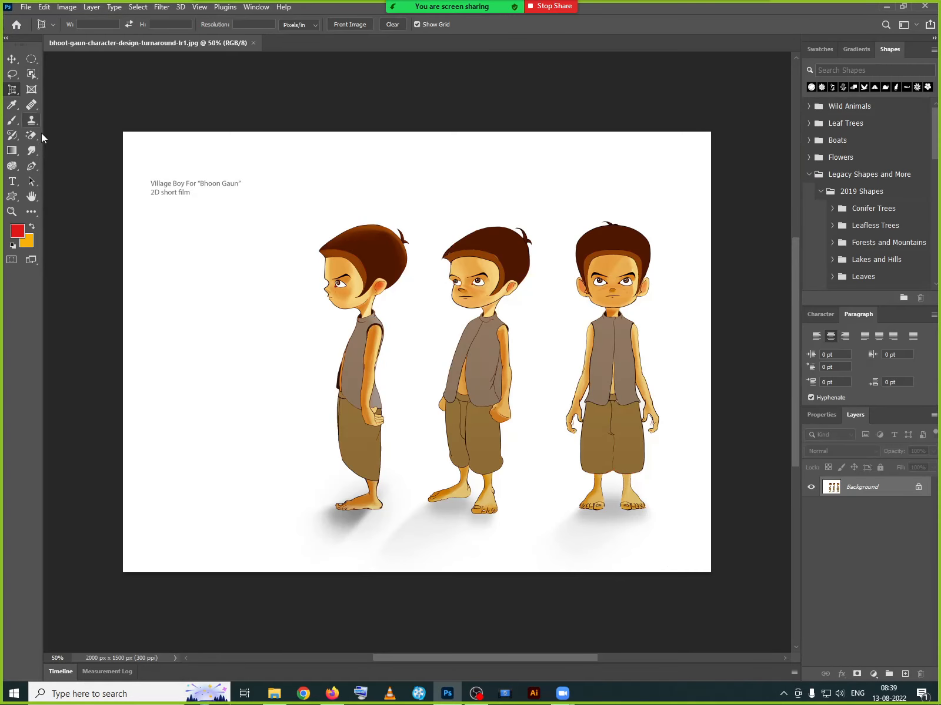
# Draw Slice tool slices around the side-view and three-quarter boys, and a smaller one over the front-facing boy's upper left half.
pyautogui.click(12, 95)
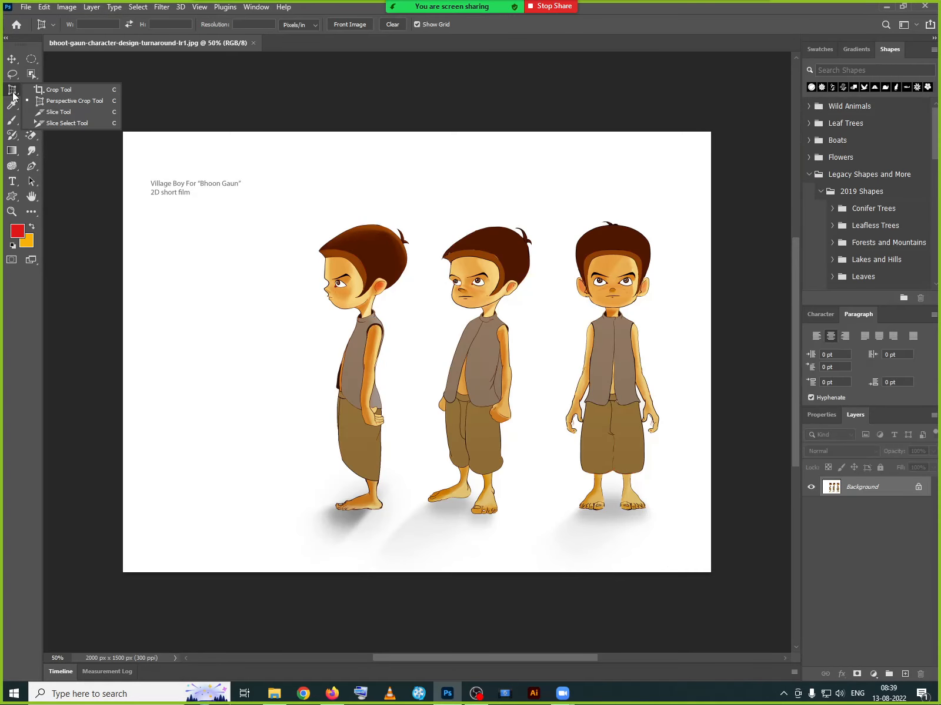
pyautogui.click(59, 112)
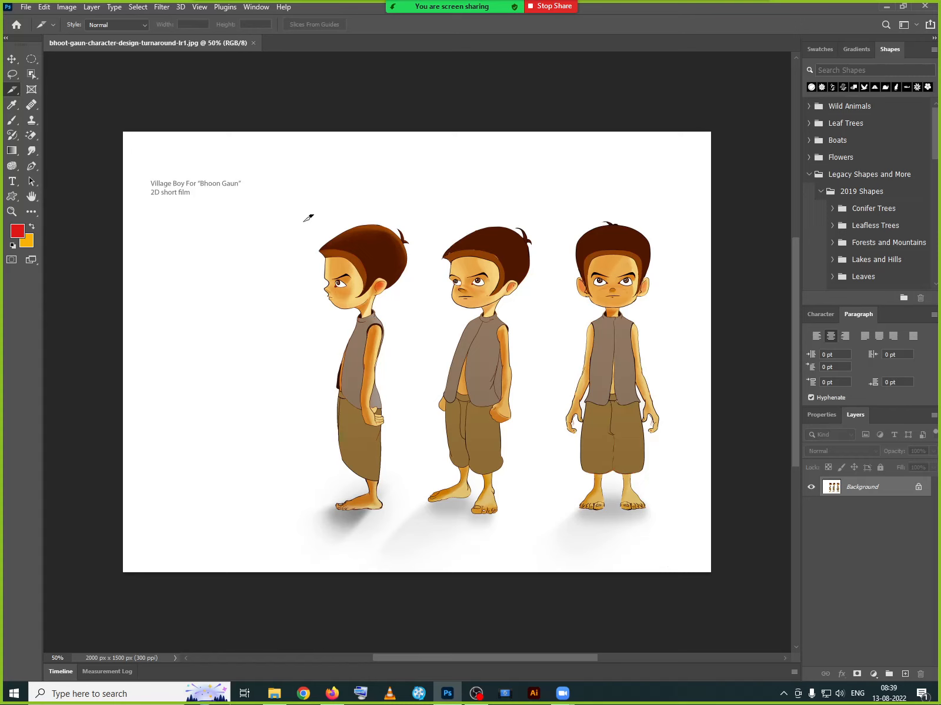
pyautogui.moveTo(304, 221); pyautogui.dragTo(418, 516)
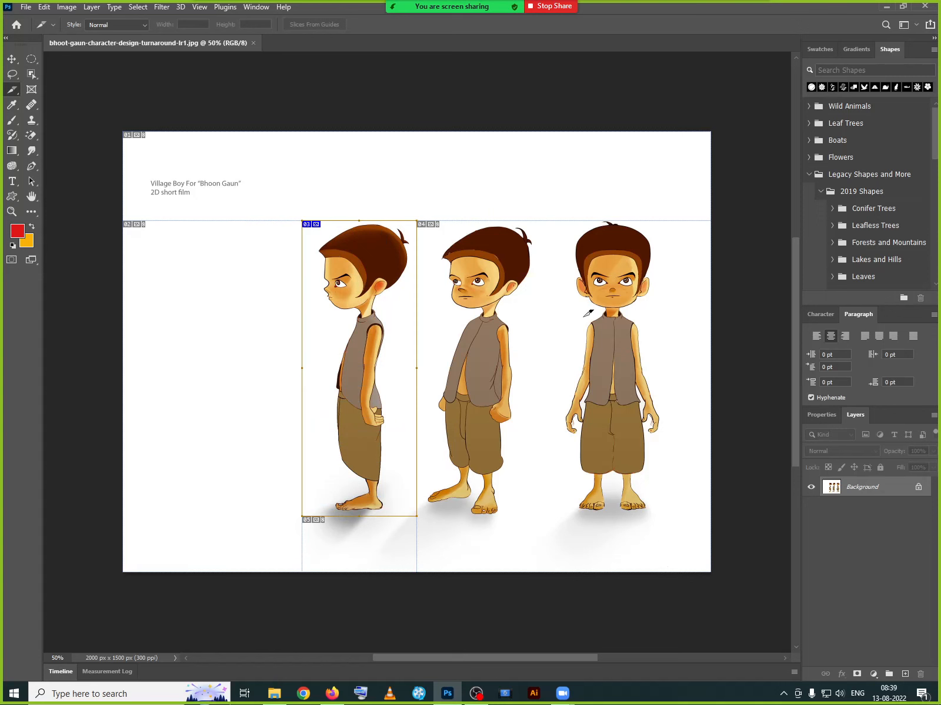
pyautogui.moveTo(424, 221); pyautogui.dragTo(534, 508)
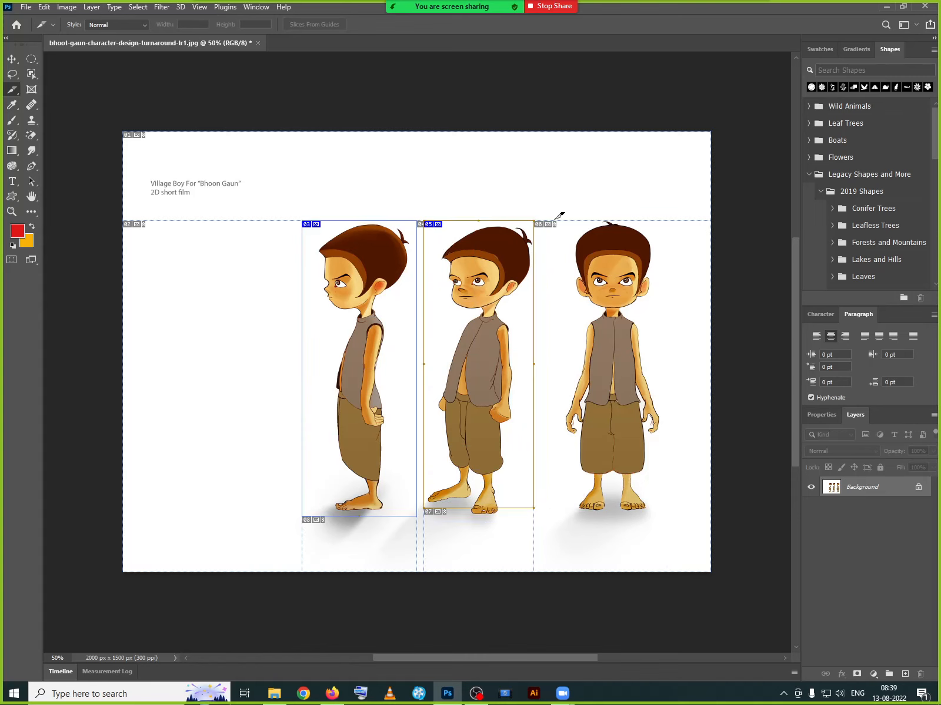
pyautogui.moveTo(552, 221); pyautogui.dragTo(604, 407)
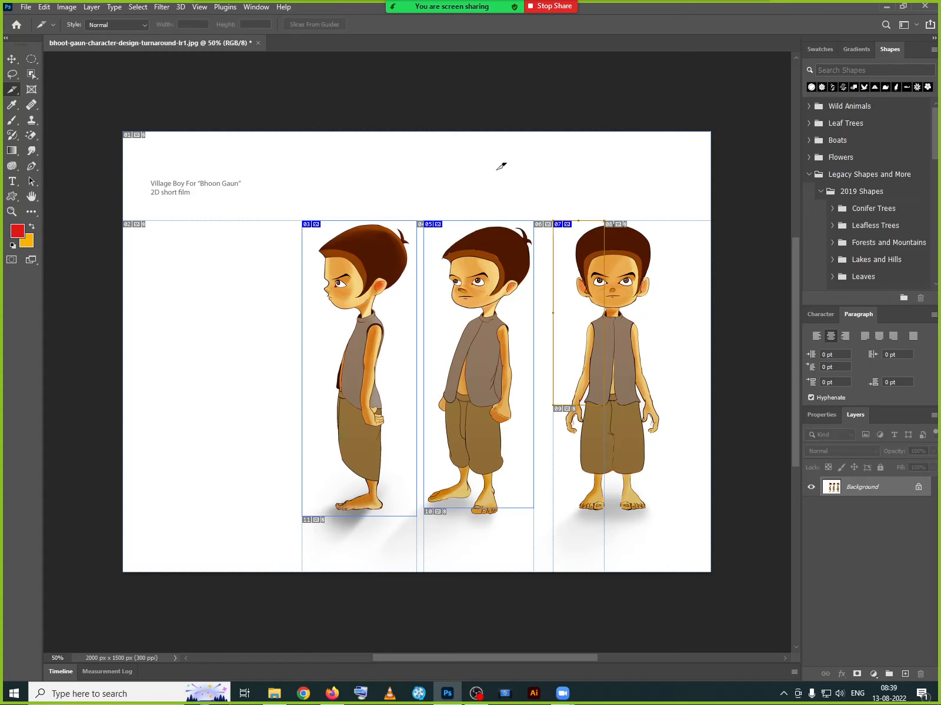
# Extend the front-facing boy's slice to the right and down with the Slice Select tool so it encloses his whole figure.
pyautogui.rightClick(12, 93)
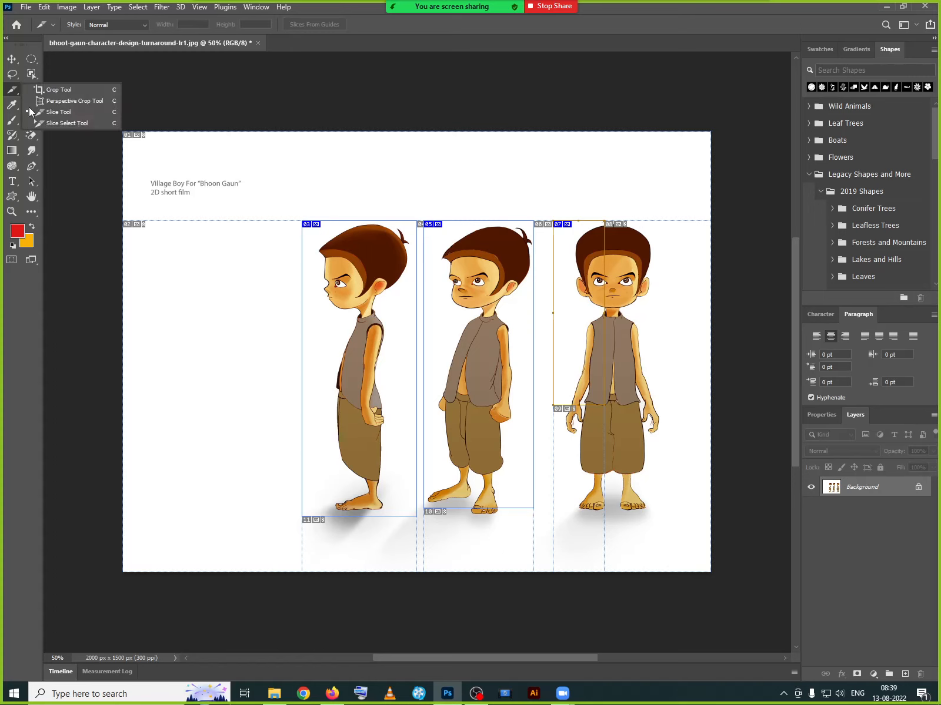
pyautogui.click(56, 123)
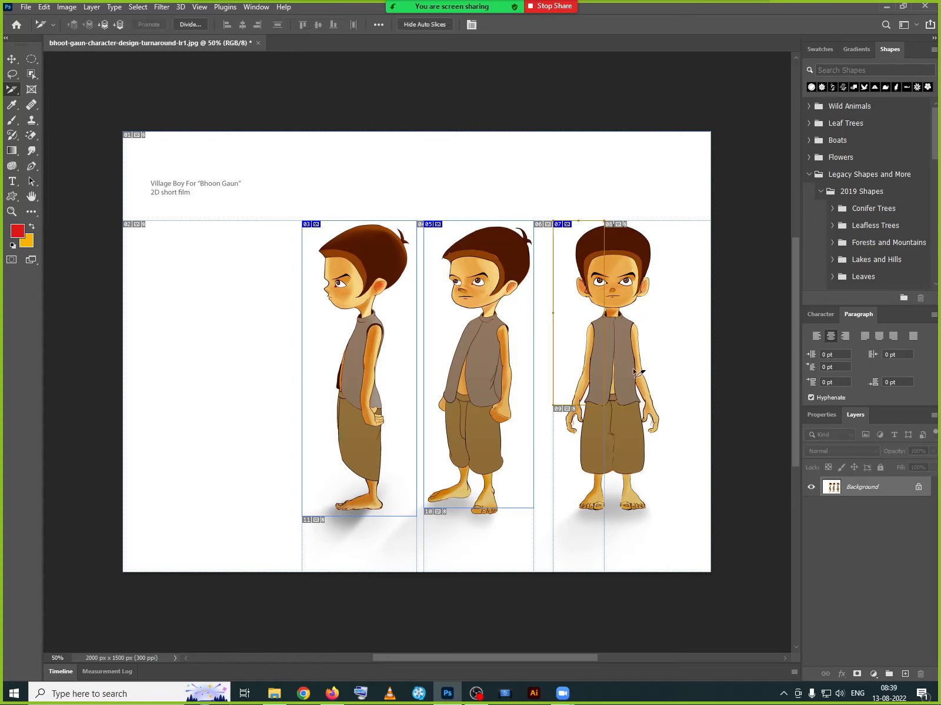
pyautogui.moveTo(605, 351); pyautogui.dragTo(663, 353)
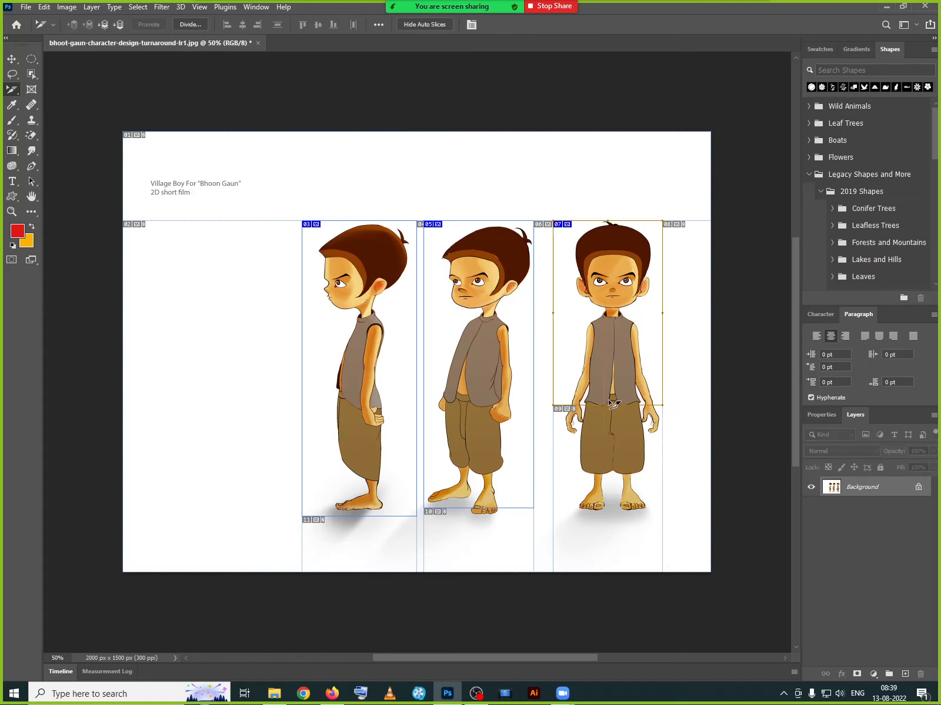
pyautogui.moveTo(620, 405); pyautogui.dragTo(624, 517)
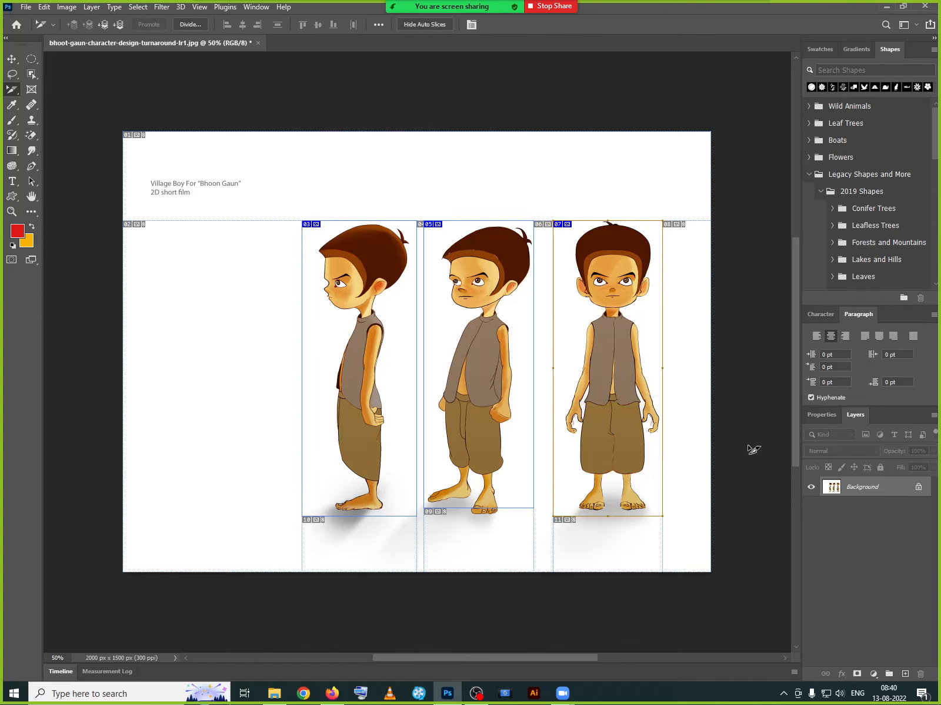
# Extend the middle boy's slice below his feet and move the left edges of the two outer boys' slices closer to their figures.
pyautogui.moveTo(480, 509); pyautogui.dragTo(482, 517)
pyautogui.click(399, 510)
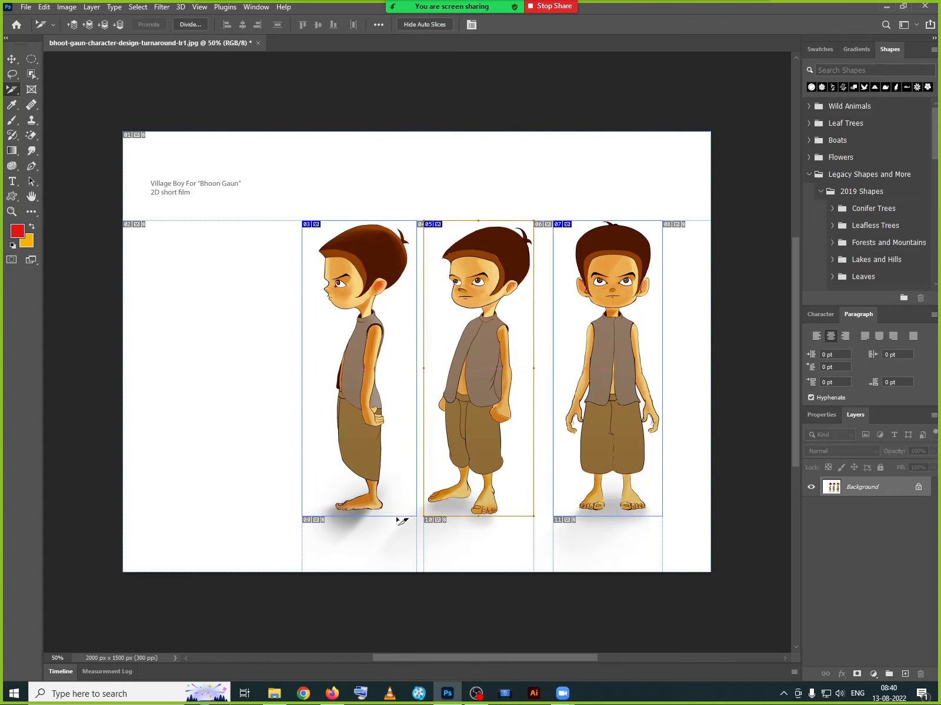
pyautogui.moveTo(368, 518); pyautogui.dragTo(375, 516)
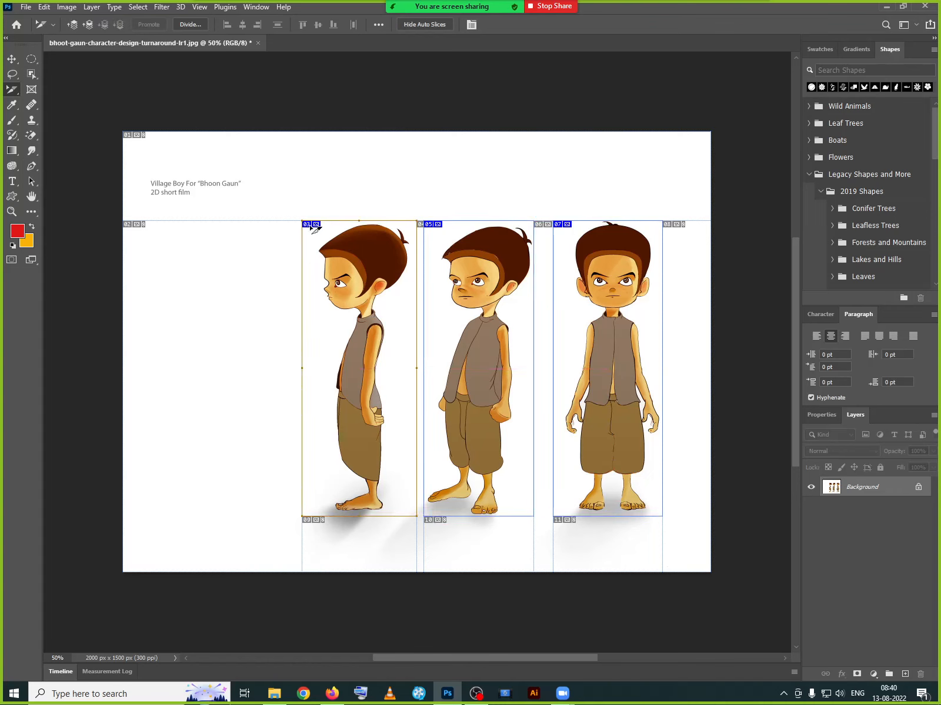
pyautogui.moveTo(305, 369); pyautogui.dragTo(316, 370)
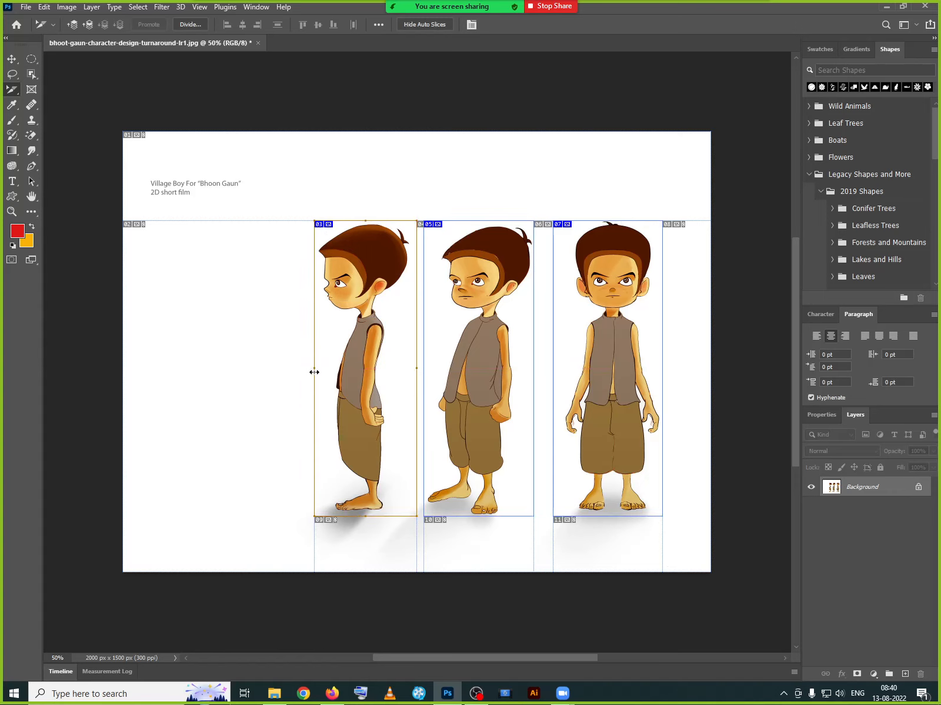
pyautogui.click(576, 370)
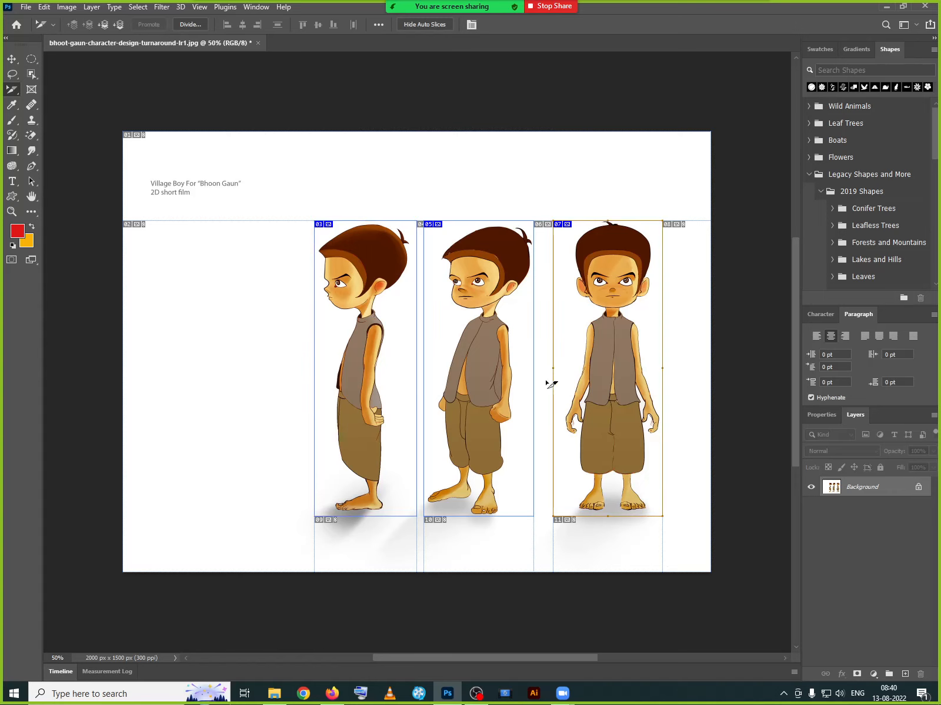
pyautogui.moveTo(555, 372); pyautogui.dragTo(562, 372)
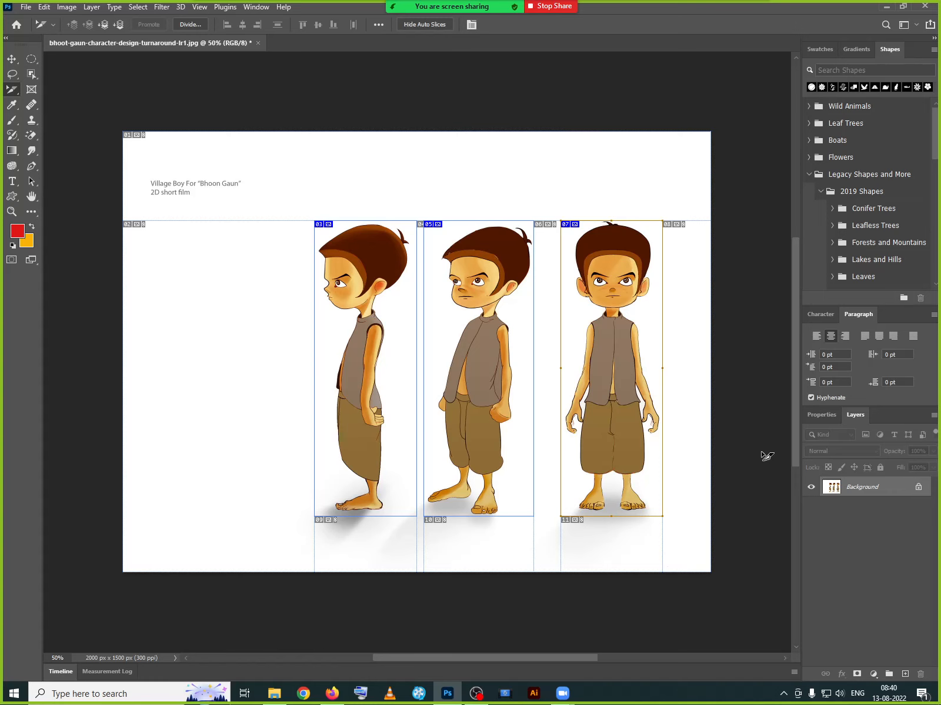
# Open Save for Web (Legacy) for the sliced character sheet and keep GIF as the export format.
pyautogui.click(26, 7)
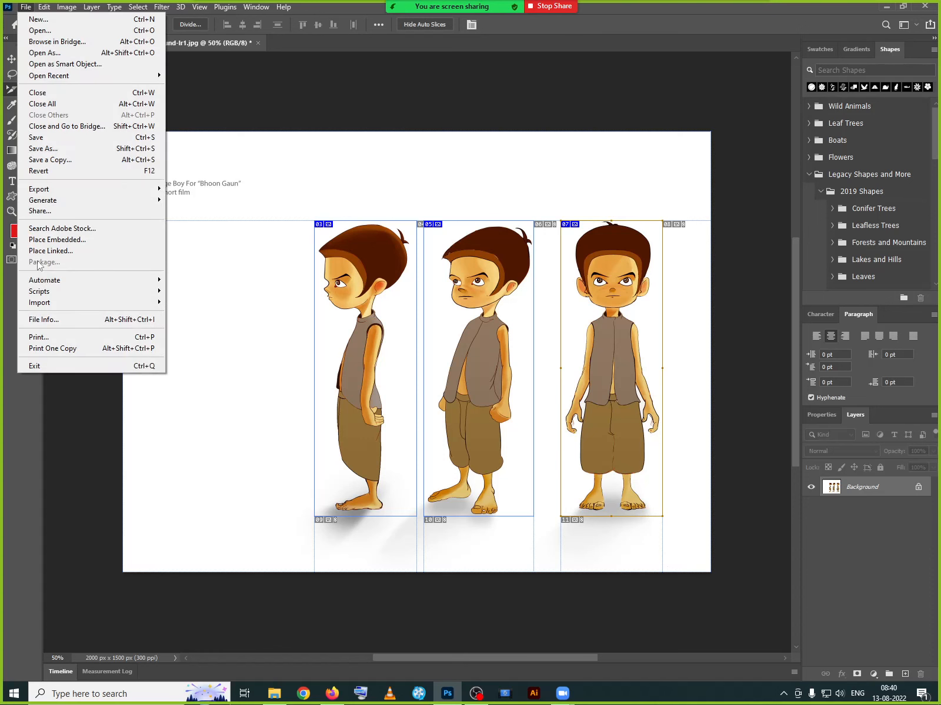
pyautogui.moveTo(118, 190)
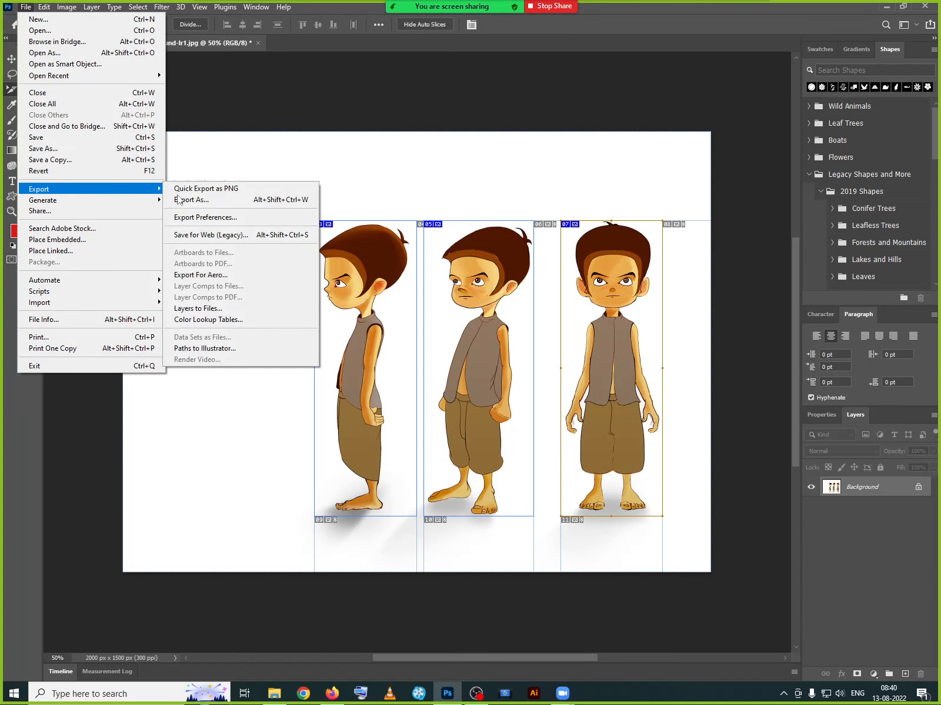
pyautogui.click(245, 235)
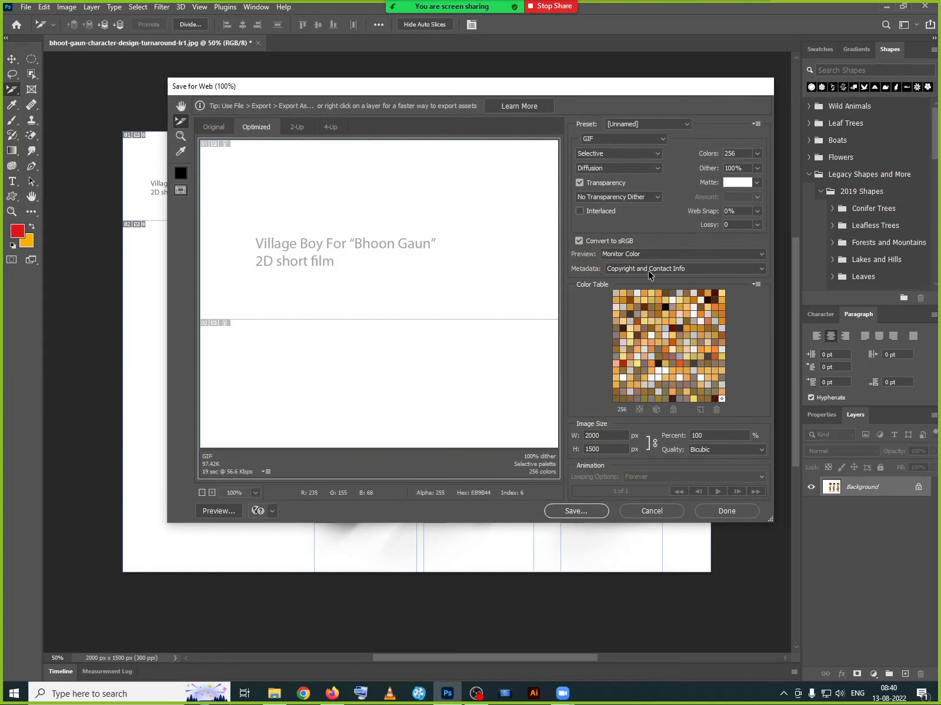
pyautogui.click(602, 142)
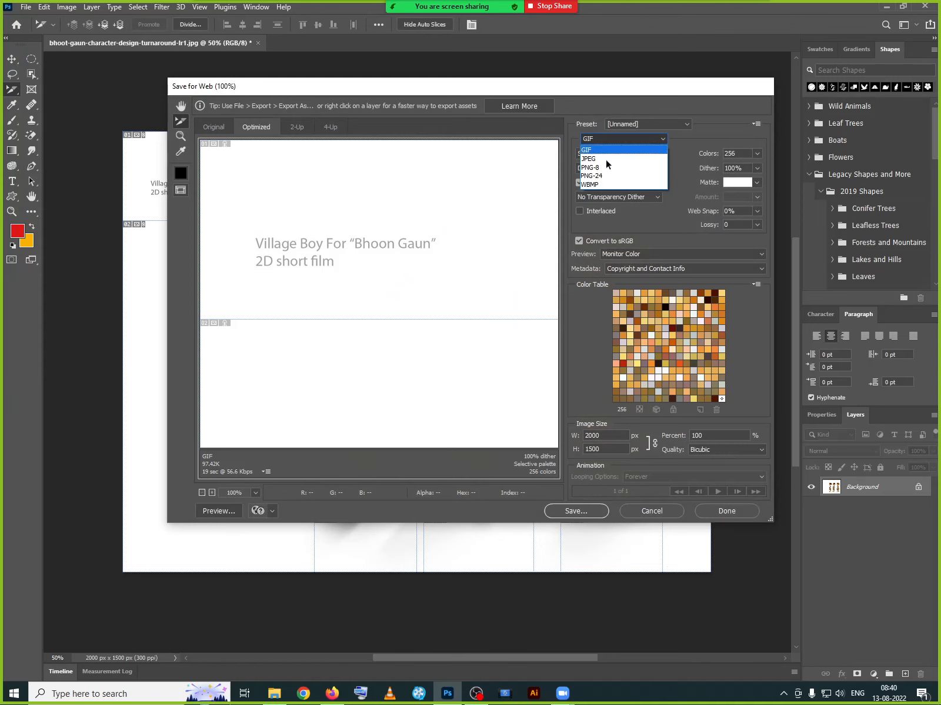
pyautogui.click(698, 144)
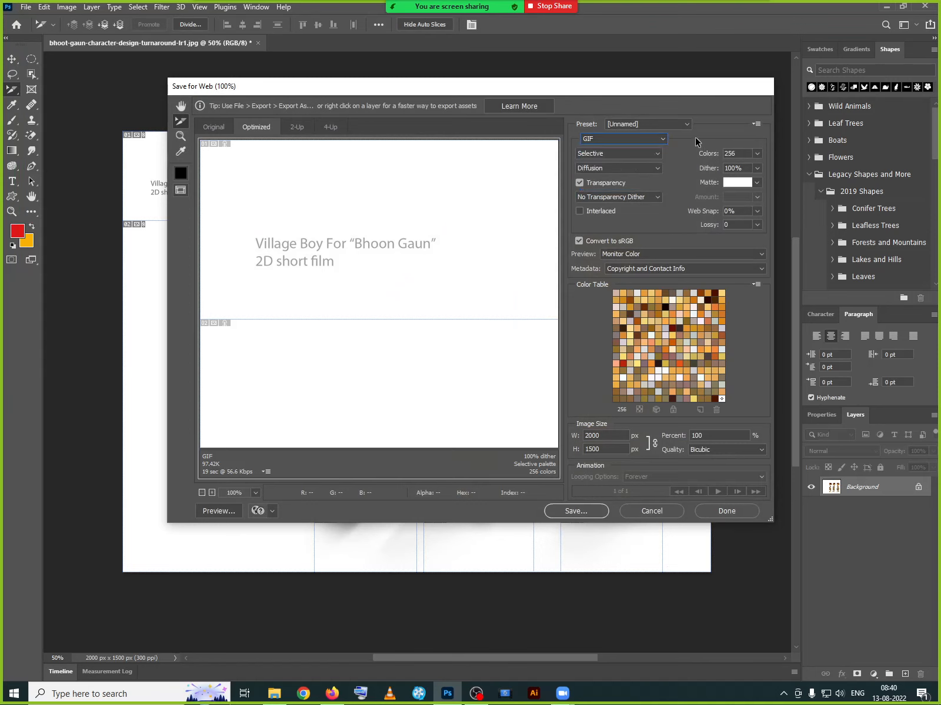
# Save the export to the Desktop as sliced, with the format Images Only and All User Slices.
pyautogui.click(591, 512)
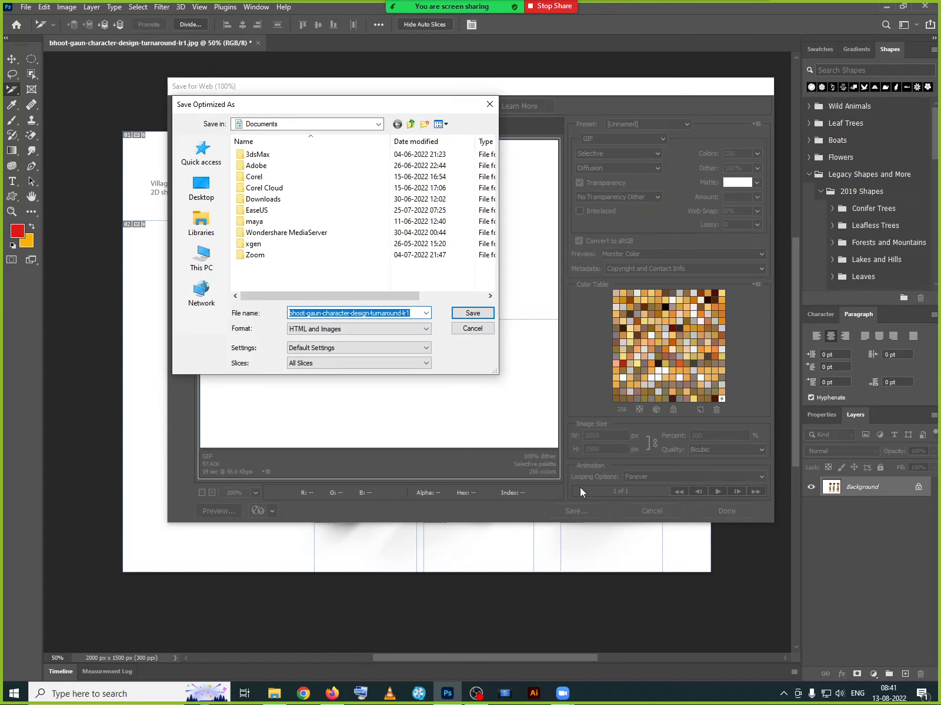
pyautogui.click(201, 188)
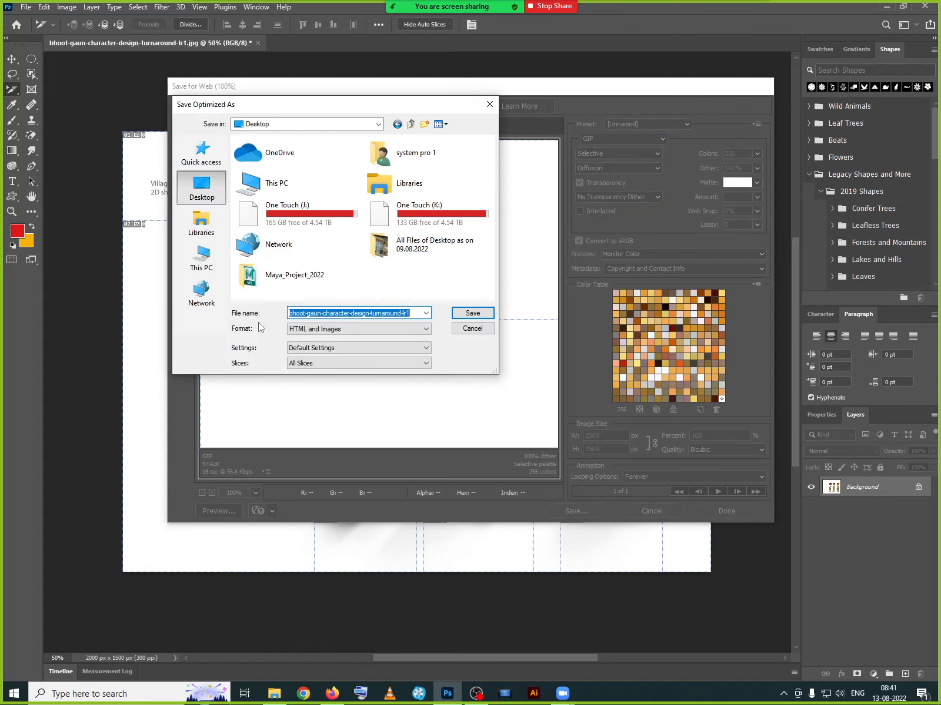
pyautogui.write('sliced')
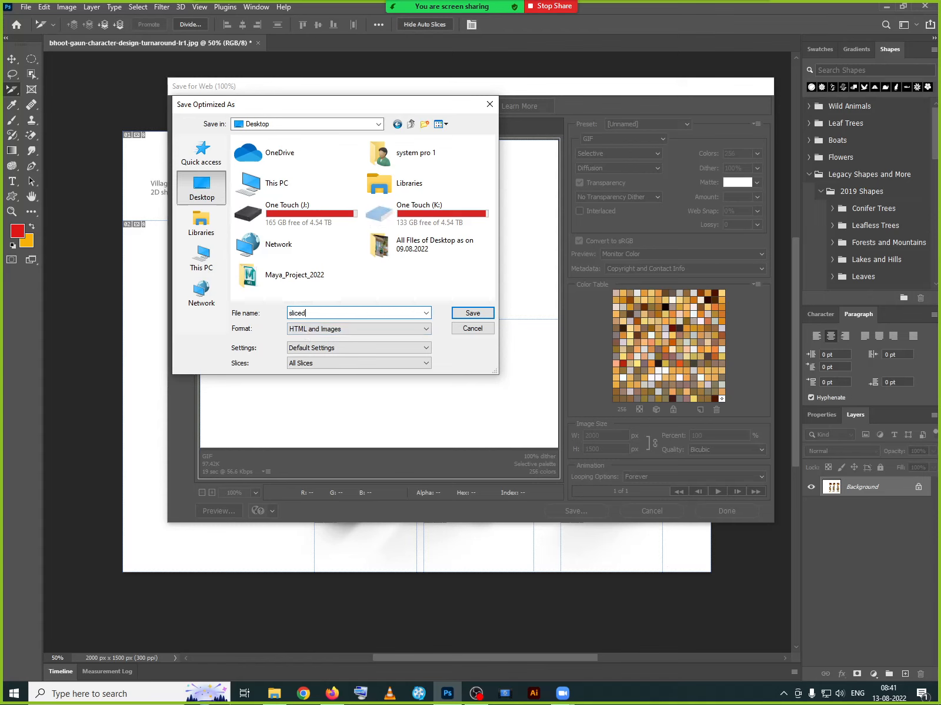
pyautogui.click(326, 329)
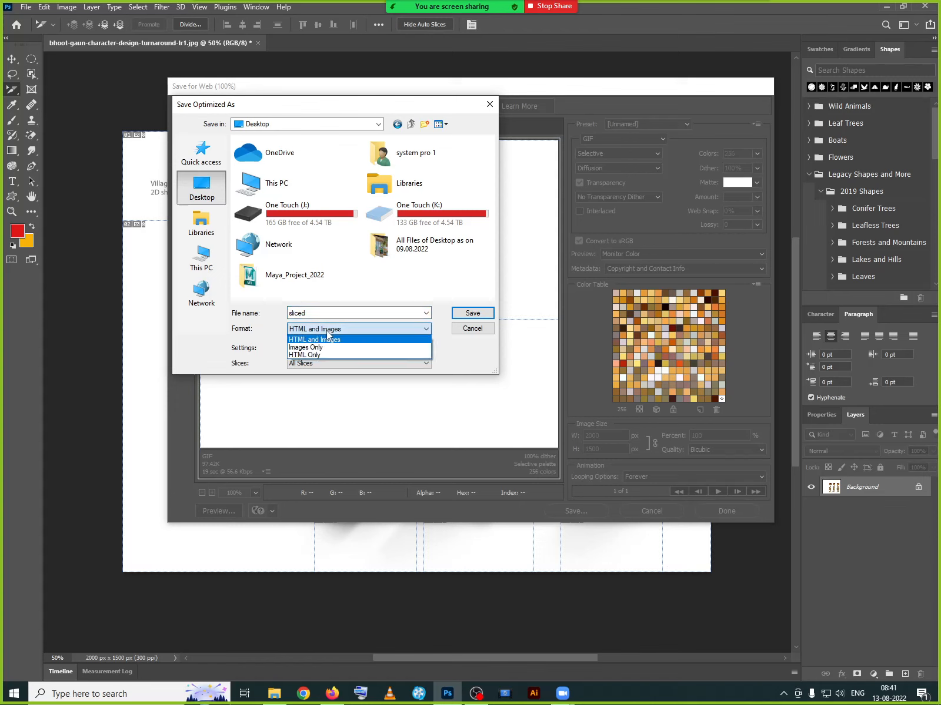
pyautogui.click(318, 347)
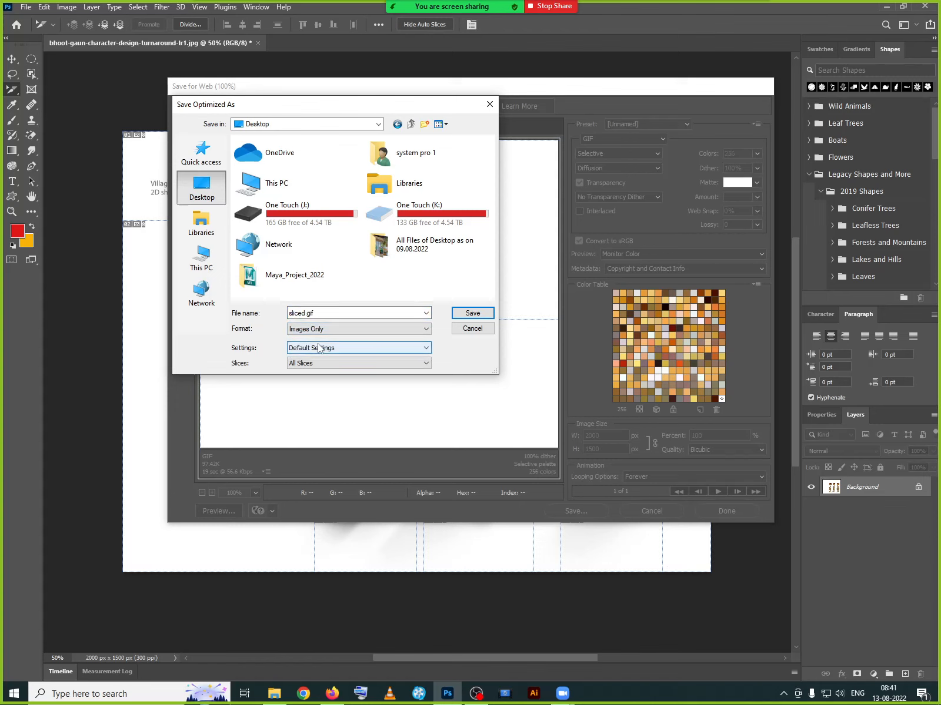
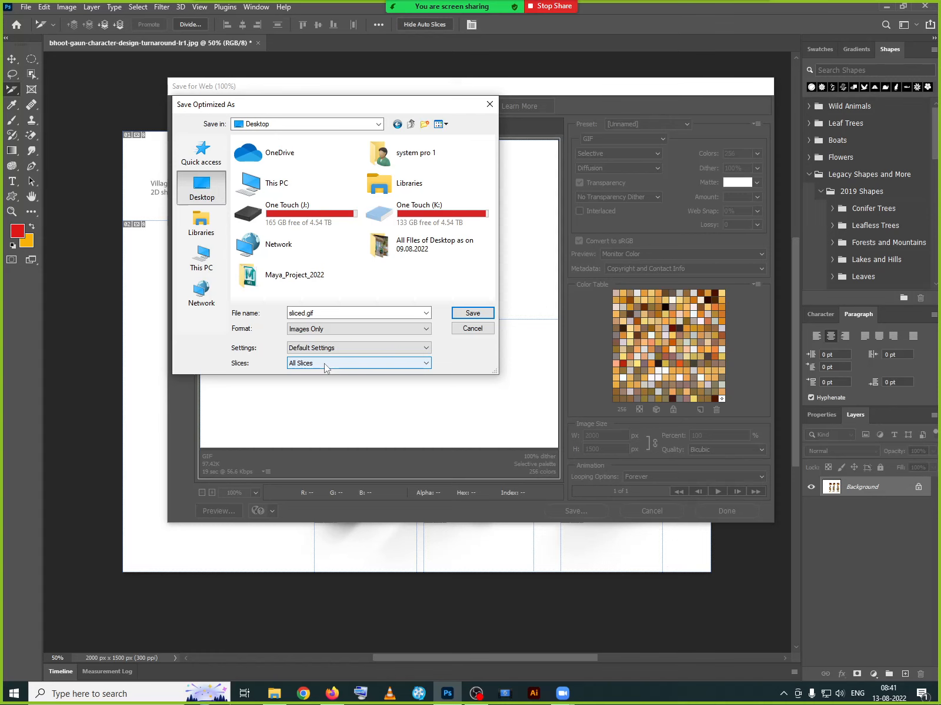
pyautogui.click(324, 363)
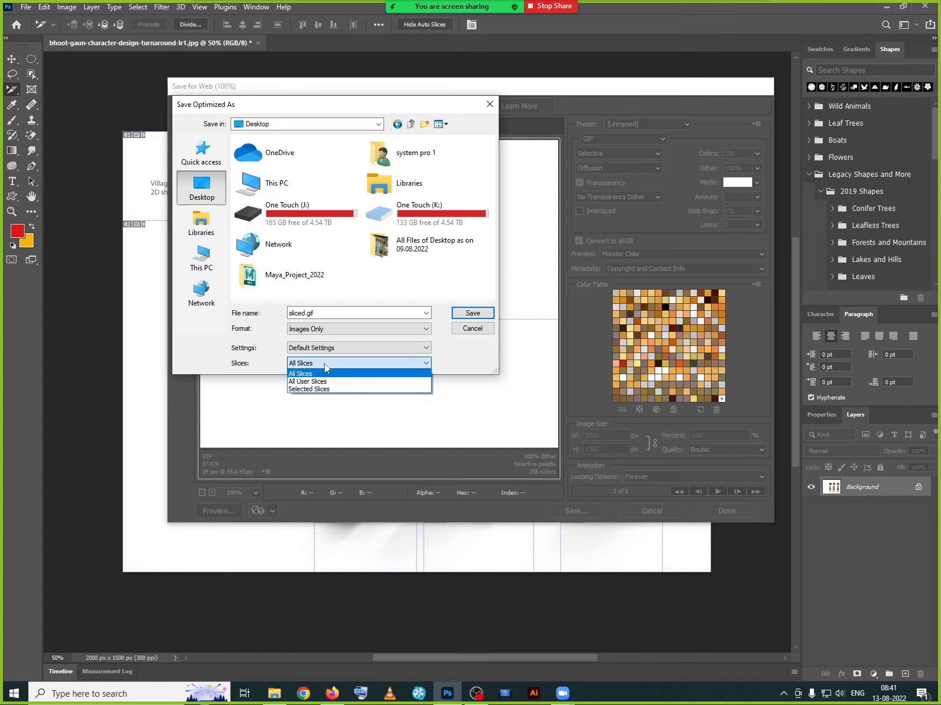
pyautogui.click(315, 381)
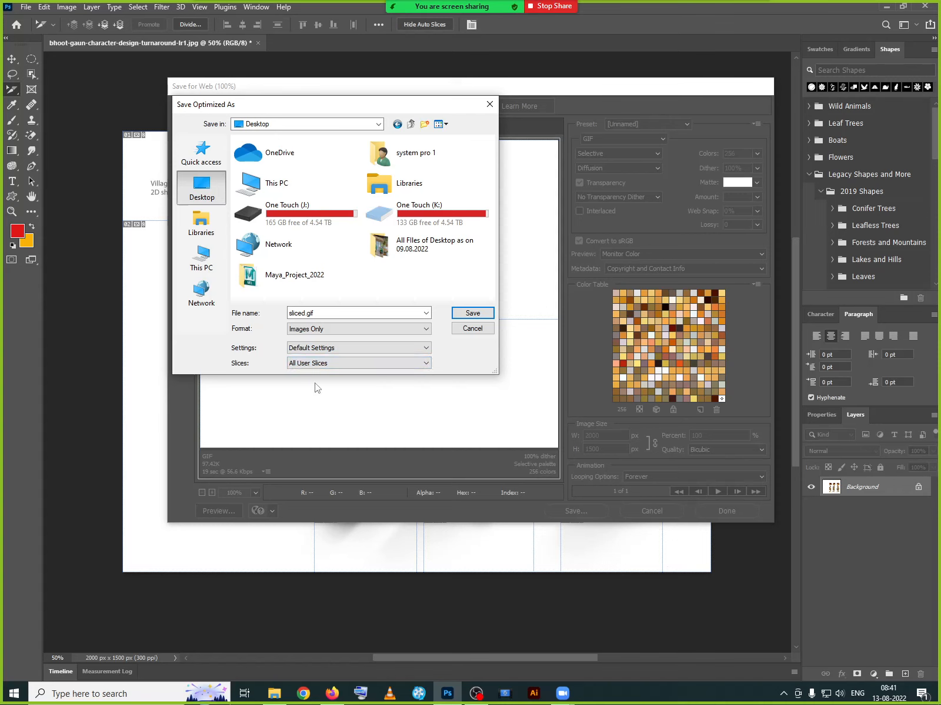
pyautogui.click(473, 313)
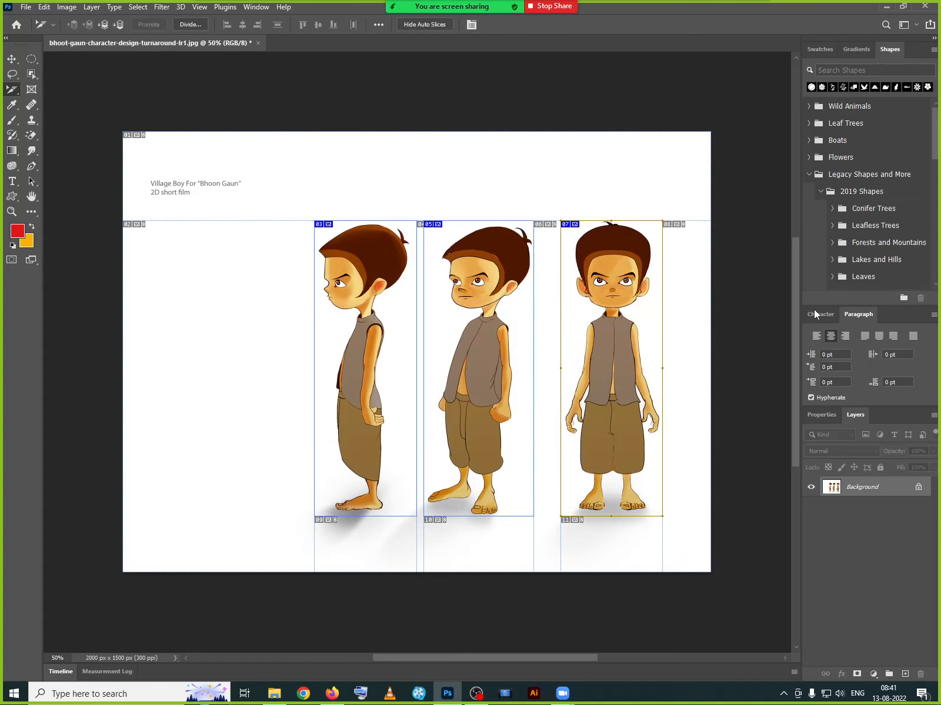
# Open the images folder on the desktop and look through the exported files sliced_03, sliced_05 and sliced_07.
pyautogui.click(886, 8)
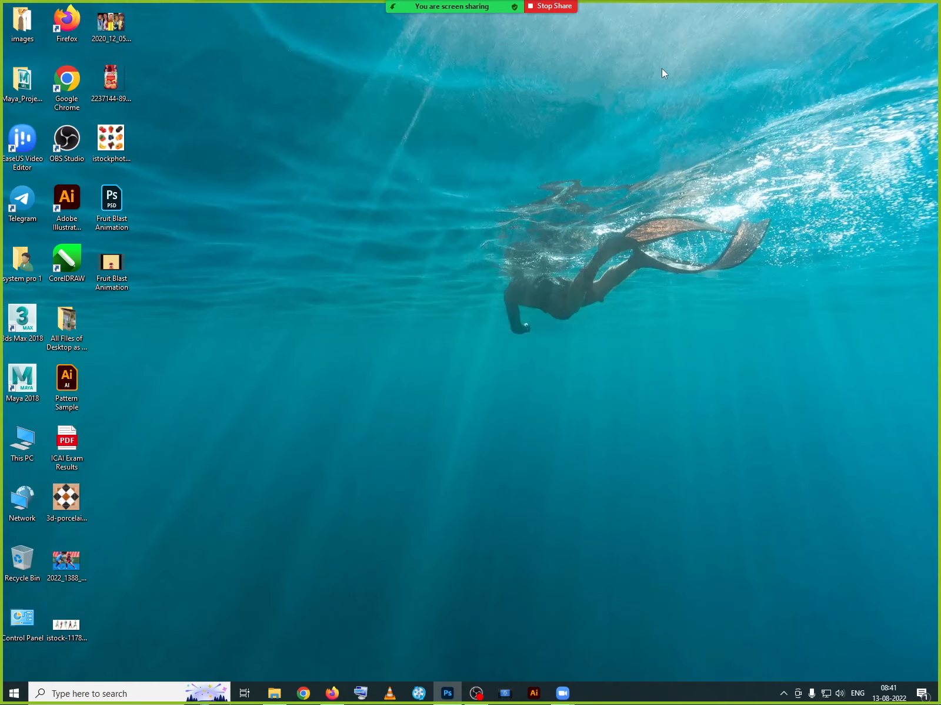
pyautogui.doubleClick(24, 26)
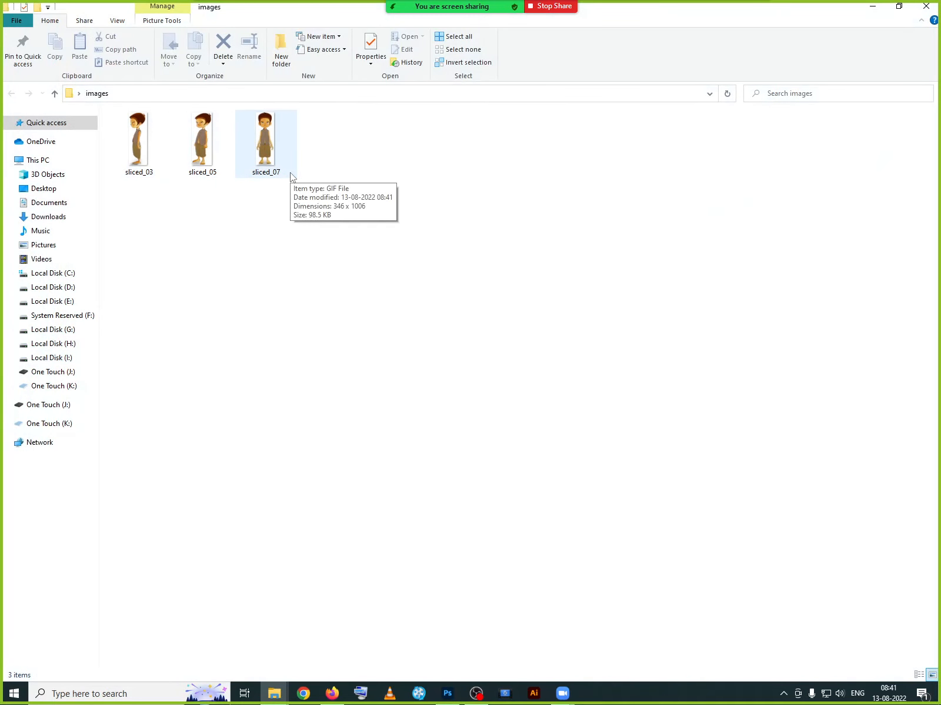
pyautogui.click(126, 145)
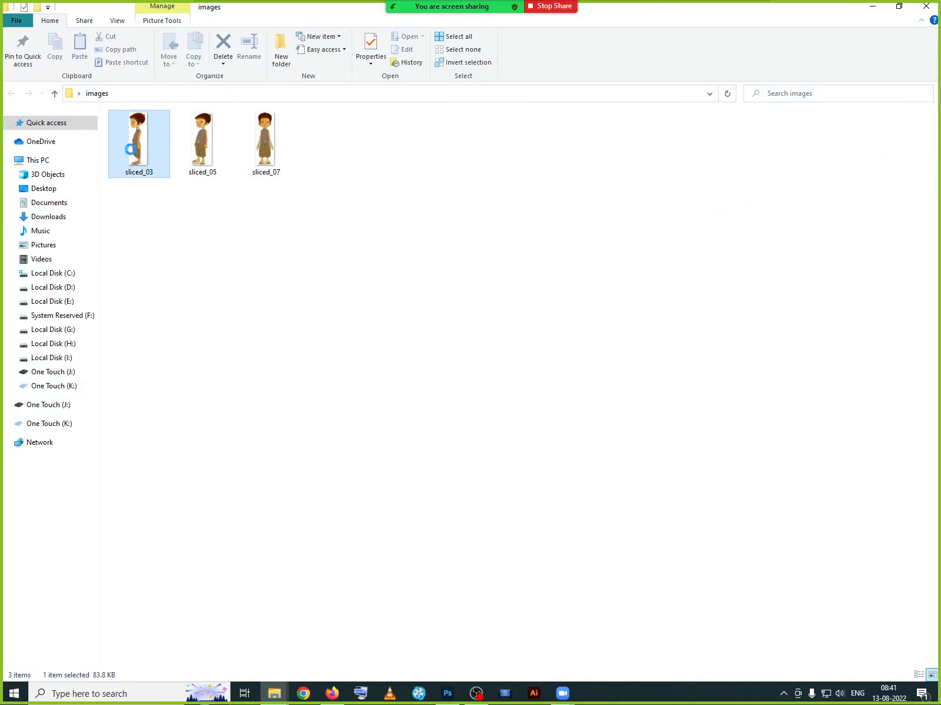
pyautogui.click(205, 166)
pyautogui.click(254, 172)
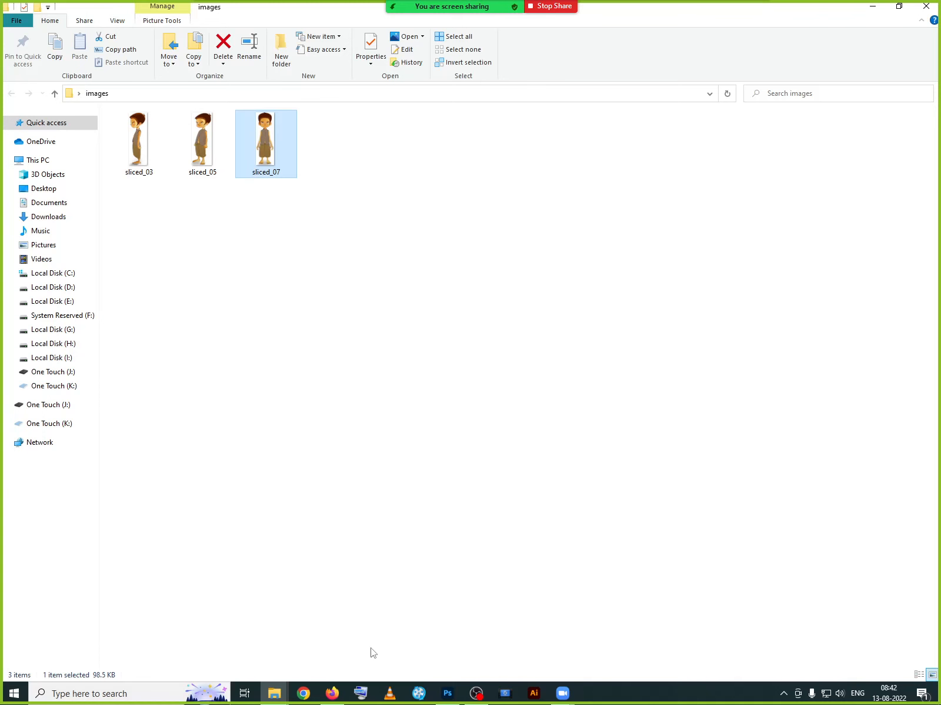
# Return to Photoshop, close the character sheet without saving and create a 1366 x 768 px, 72 ppi Web Most Common document.
pyautogui.click(447, 694)
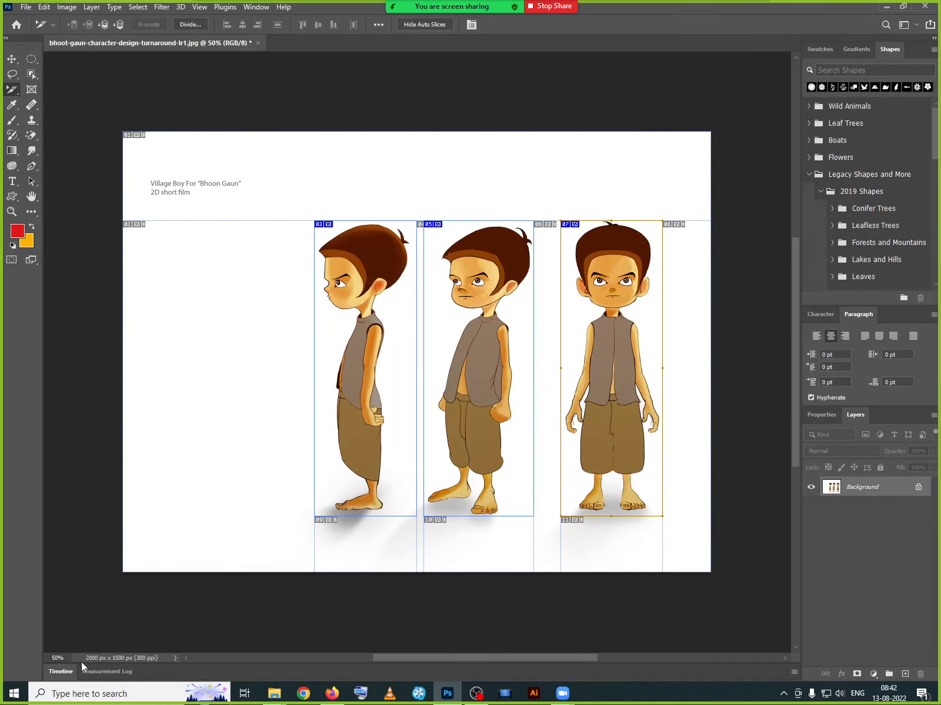
pyautogui.click(257, 42)
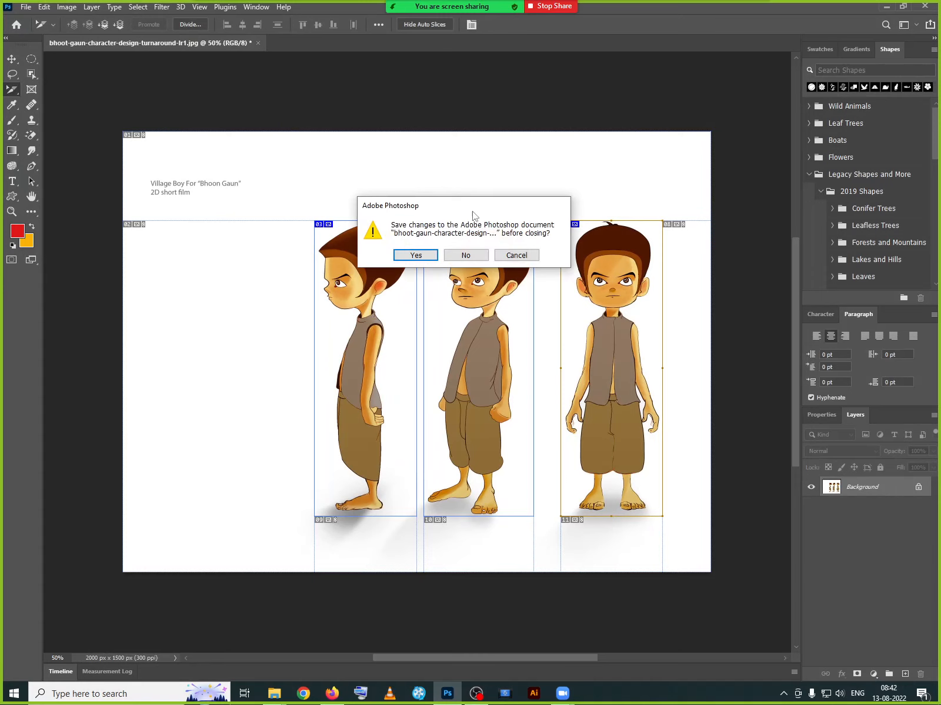
pyautogui.click(466, 255)
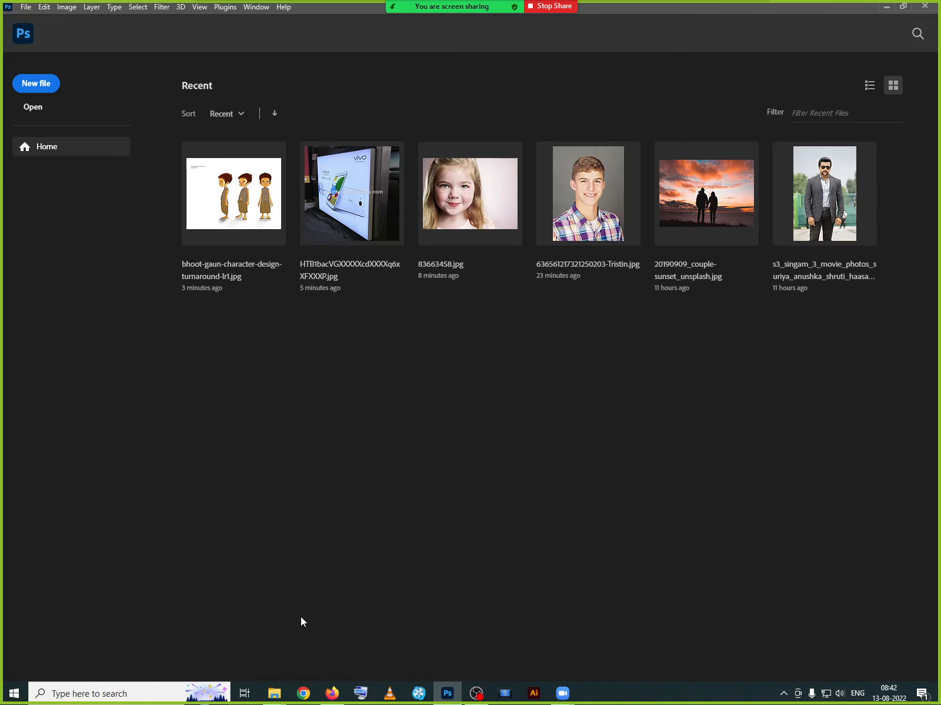
pyautogui.click(47, 88)
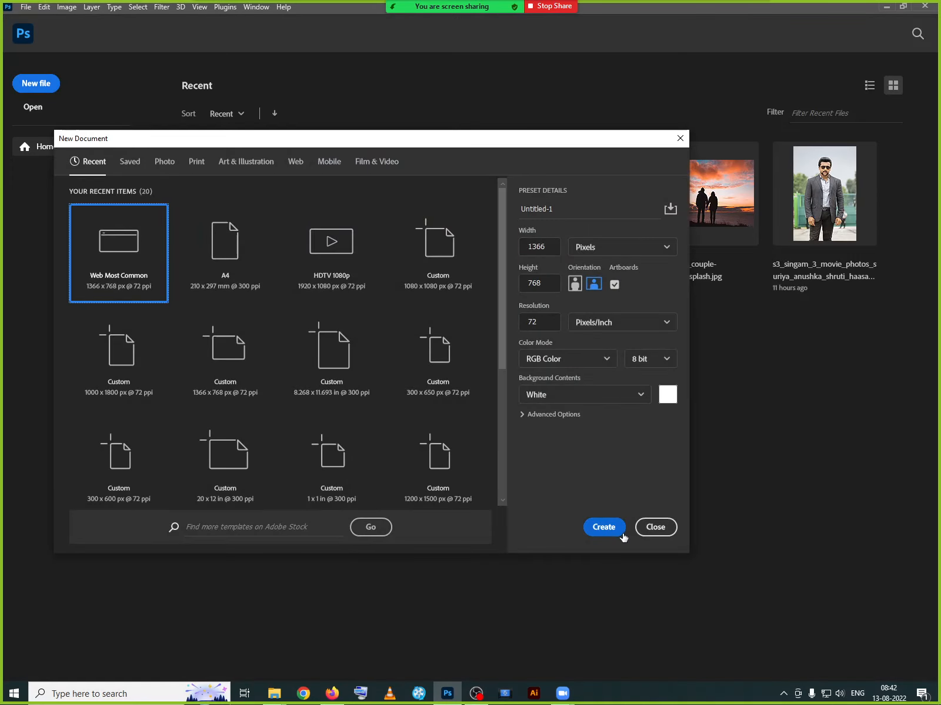
pyautogui.click(608, 529)
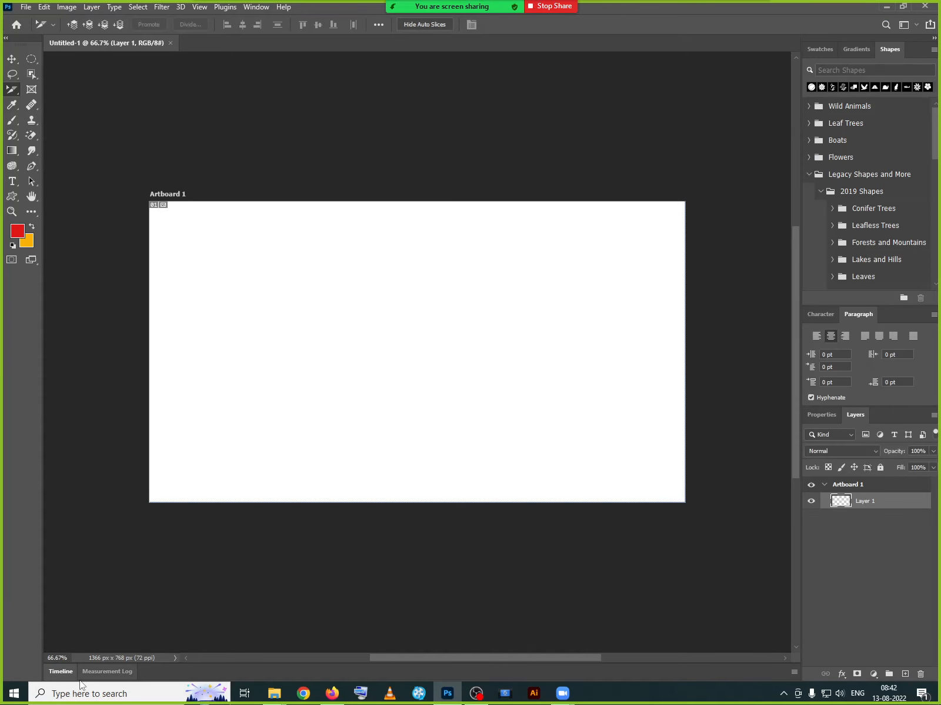
# Place sliced_03 from the Desktop's images folder as an embedded image on the artboard and commit it.
pyautogui.click(26, 7)
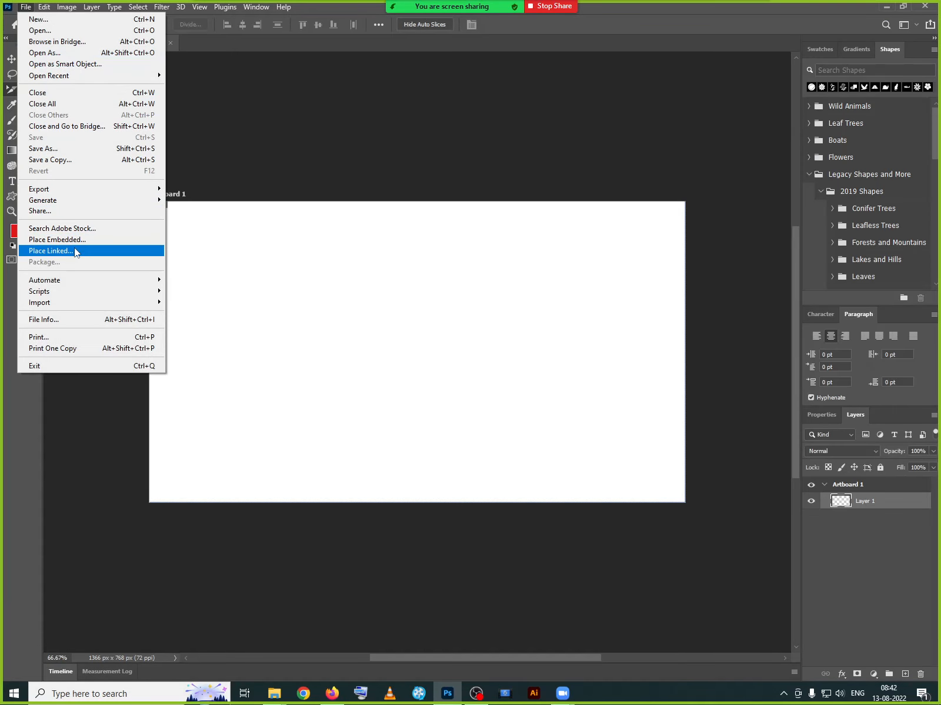
pyautogui.click(57, 239)
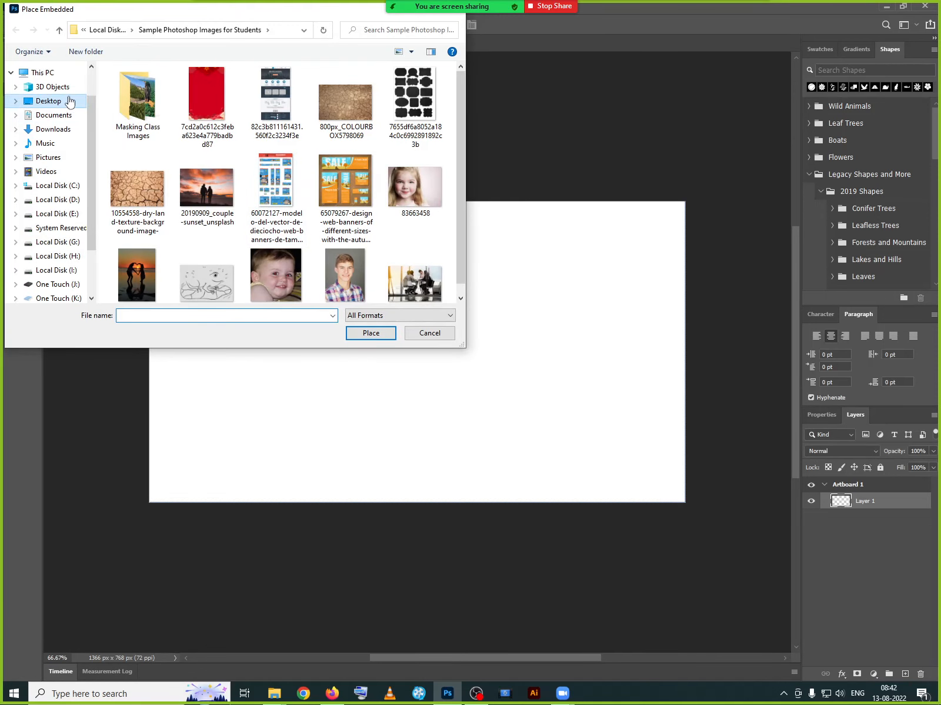
pyautogui.click(70, 100)
pyautogui.doubleClick(207, 103)
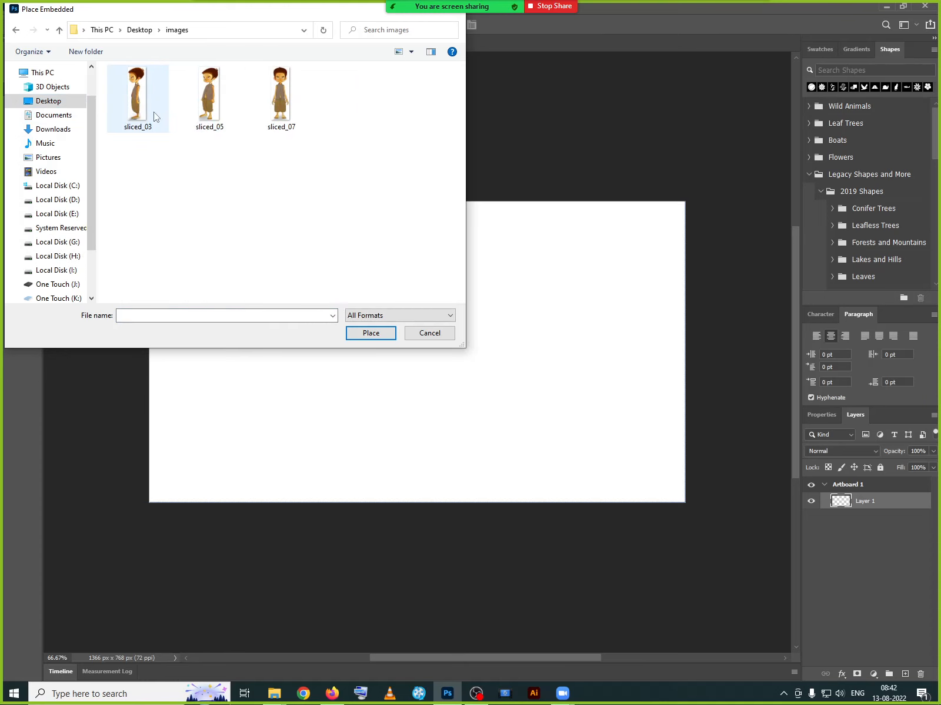
pyautogui.click(138, 121)
pyautogui.click(154, 116)
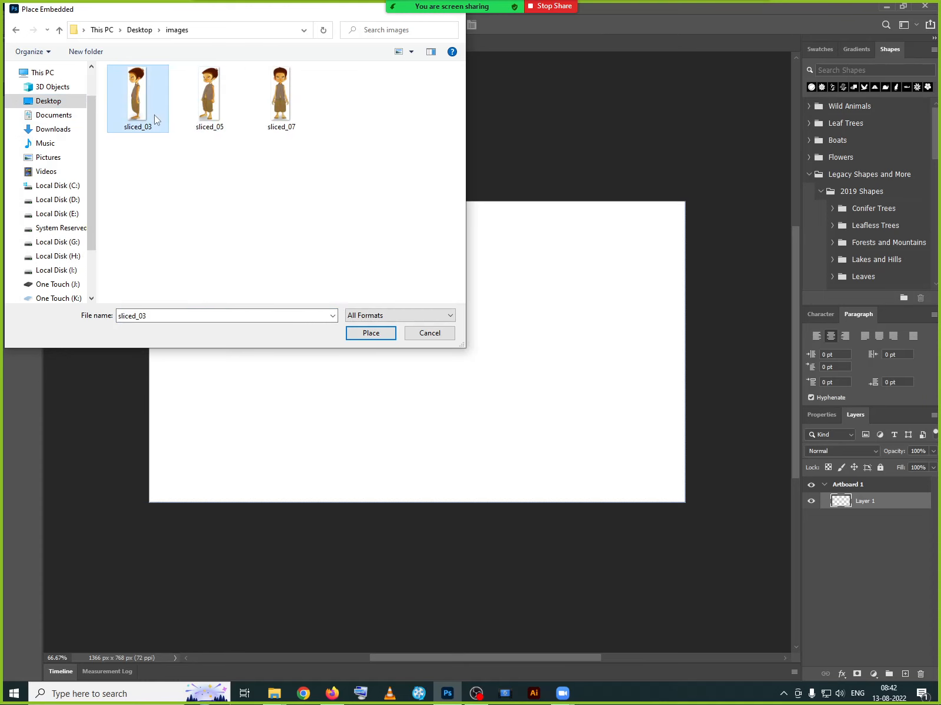
pyautogui.click(379, 331)
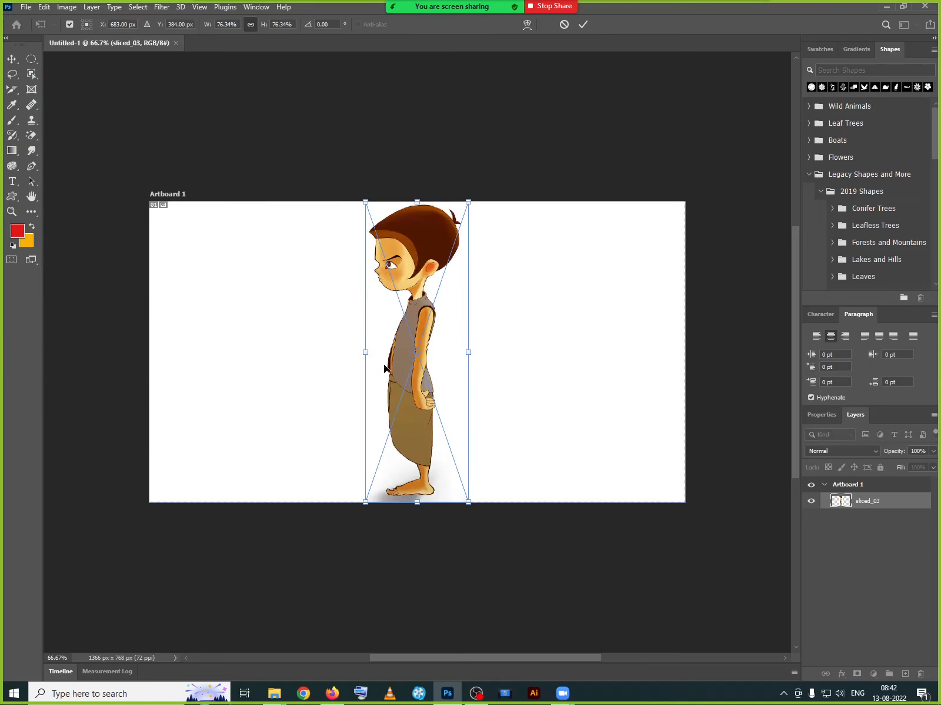
pyautogui.click(583, 29)
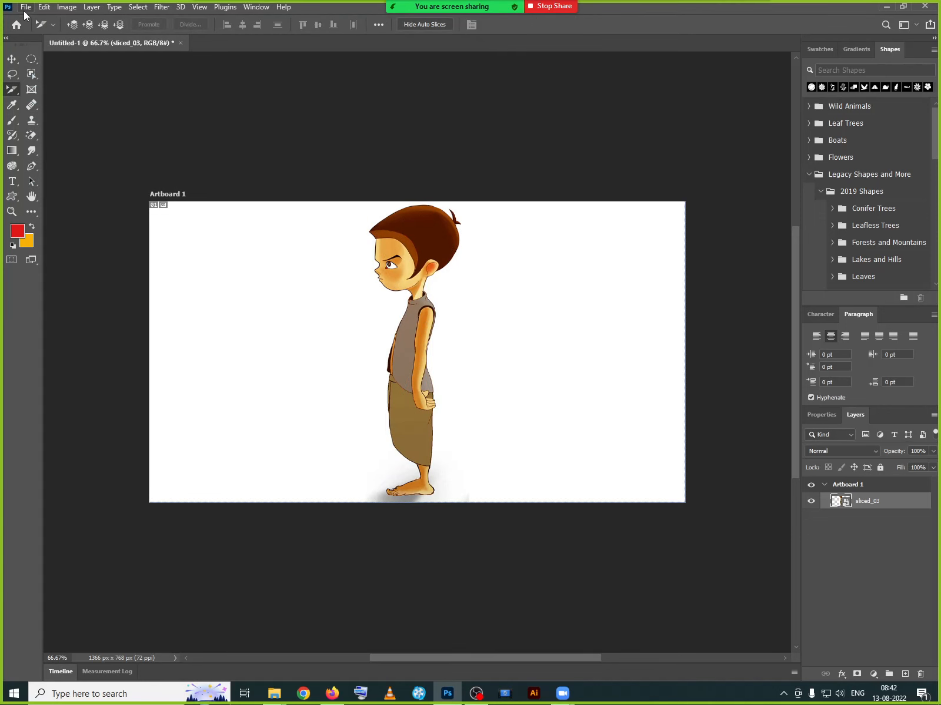
# Bring sliced_05 and sliced_07 from the File Explorer images folder onto the artboard and commit both placements.
pyautogui.click(24, 10)
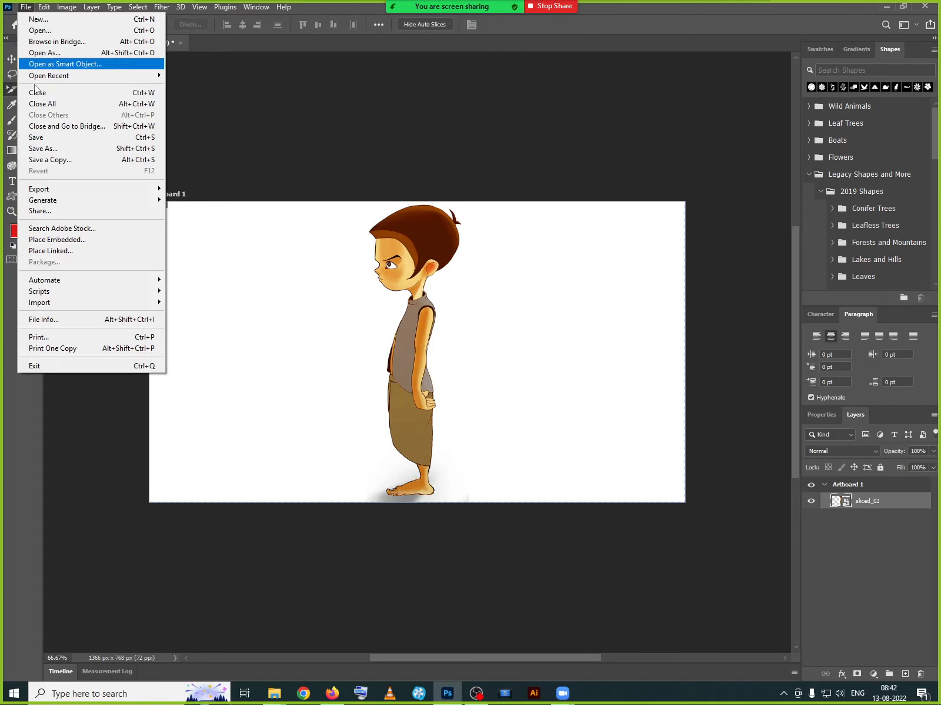
pyautogui.click(274, 693)
pyautogui.click(342, 636)
pyautogui.moveTo(178, 199); pyautogui.dragTo(455, 491)
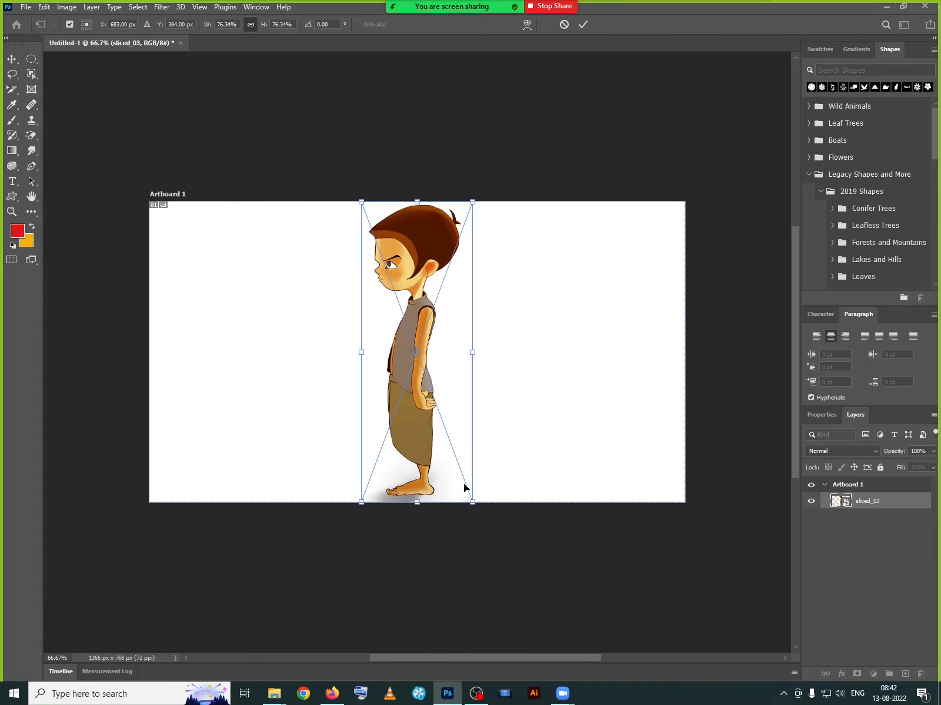
pyautogui.click(581, 27)
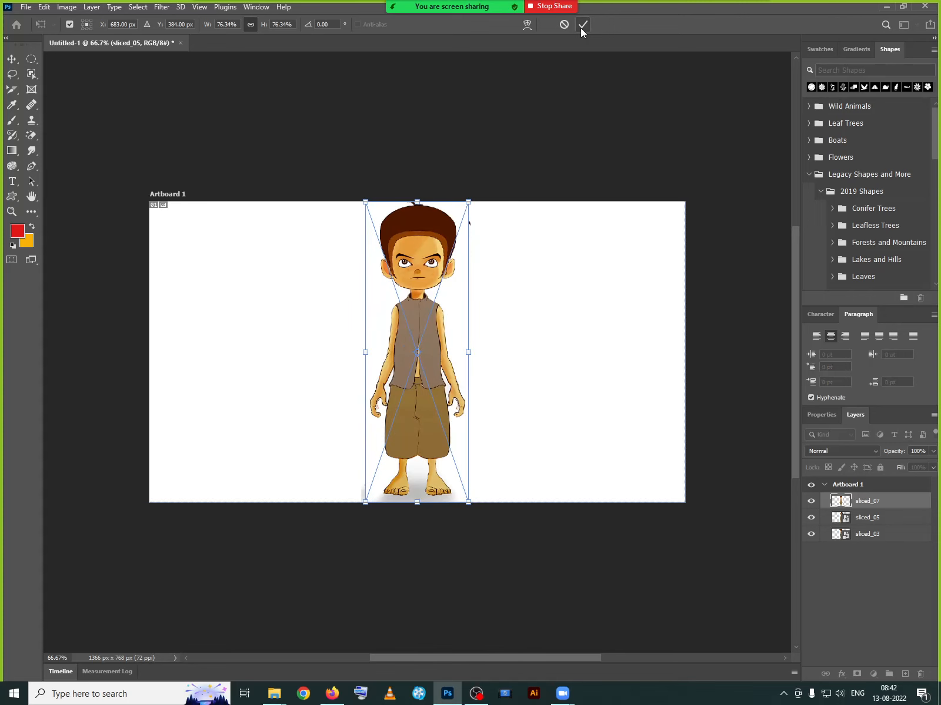
pyautogui.click(581, 27)
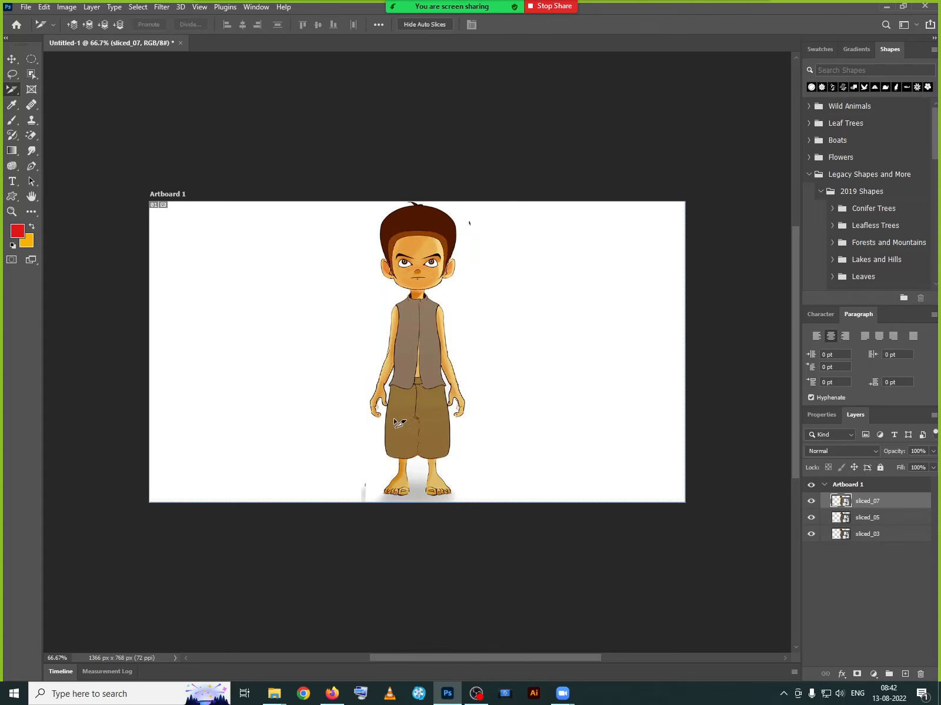
# Switch to the Move tool and hide the sliced_07 and sliced_05 layers, leaving only sliced_03 shown.
pyautogui.click(11, 60)
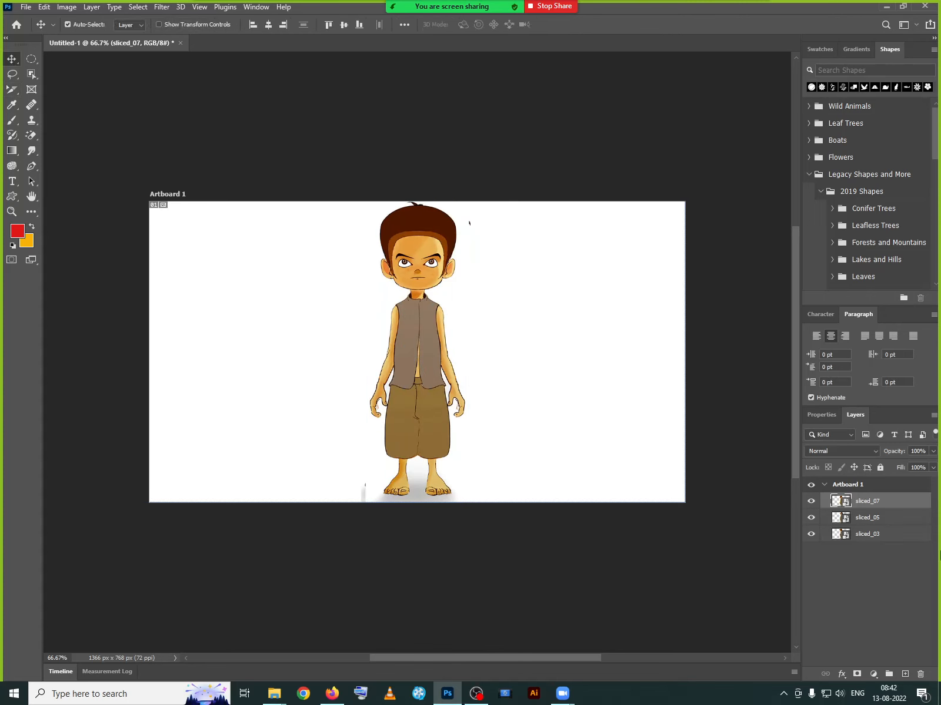
pyautogui.click(812, 501)
pyautogui.click(811, 517)
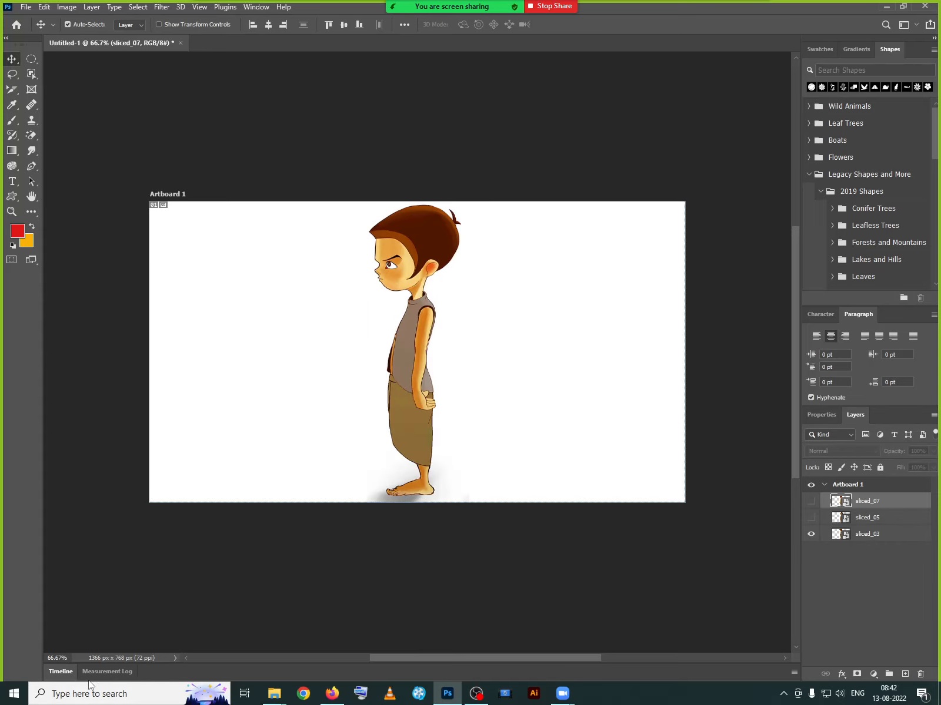
# Open the timeline and create a frame animation whose first frame shows only sliced_03.
pyautogui.click(60, 672)
pyautogui.click(462, 544)
pyautogui.click(436, 566)
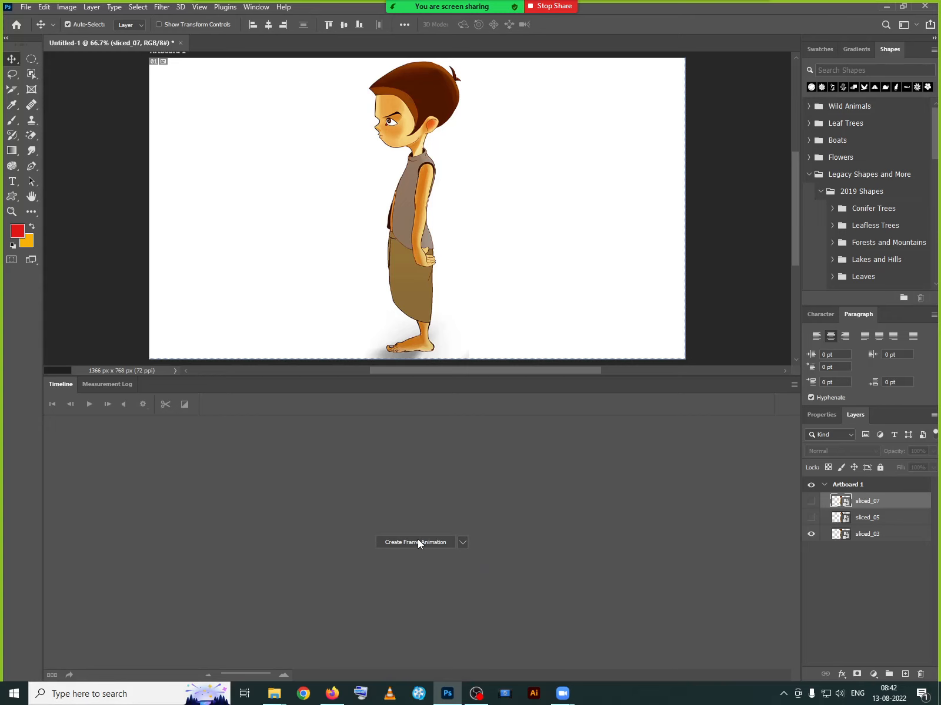
pyautogui.click(417, 542)
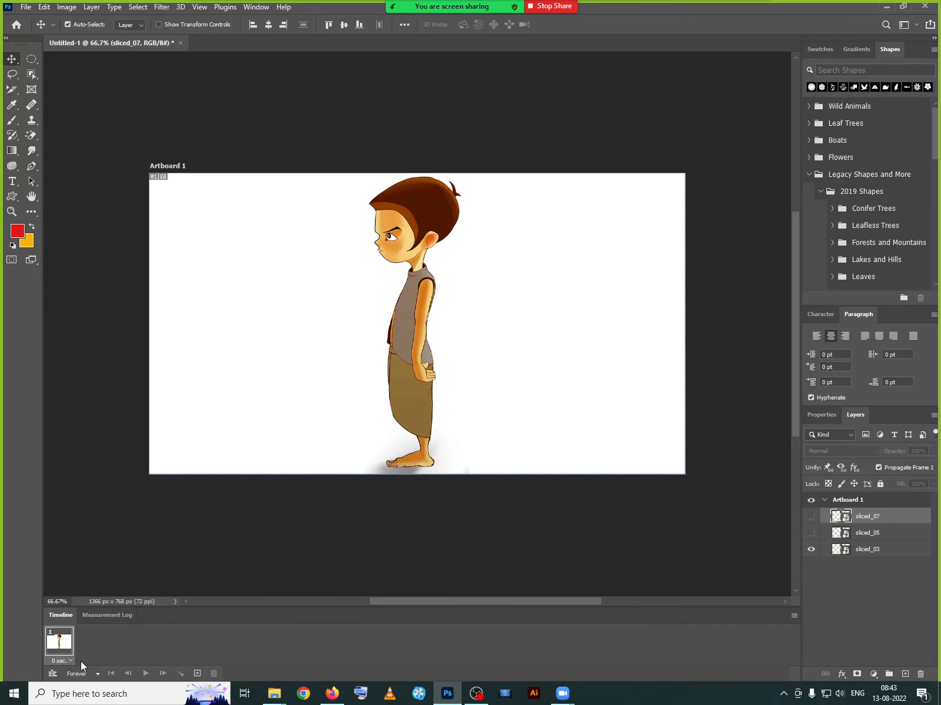
# Add a second frame showing only the sliced_05 layer and a third frame showing only sliced_07.
pyautogui.click(197, 674)
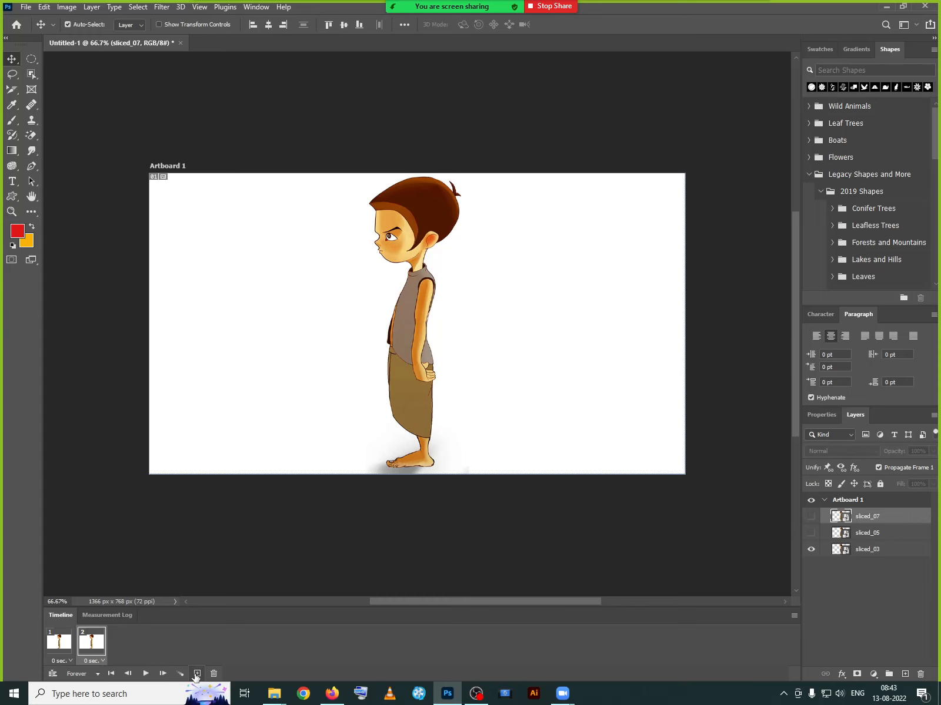
pyautogui.click(810, 549)
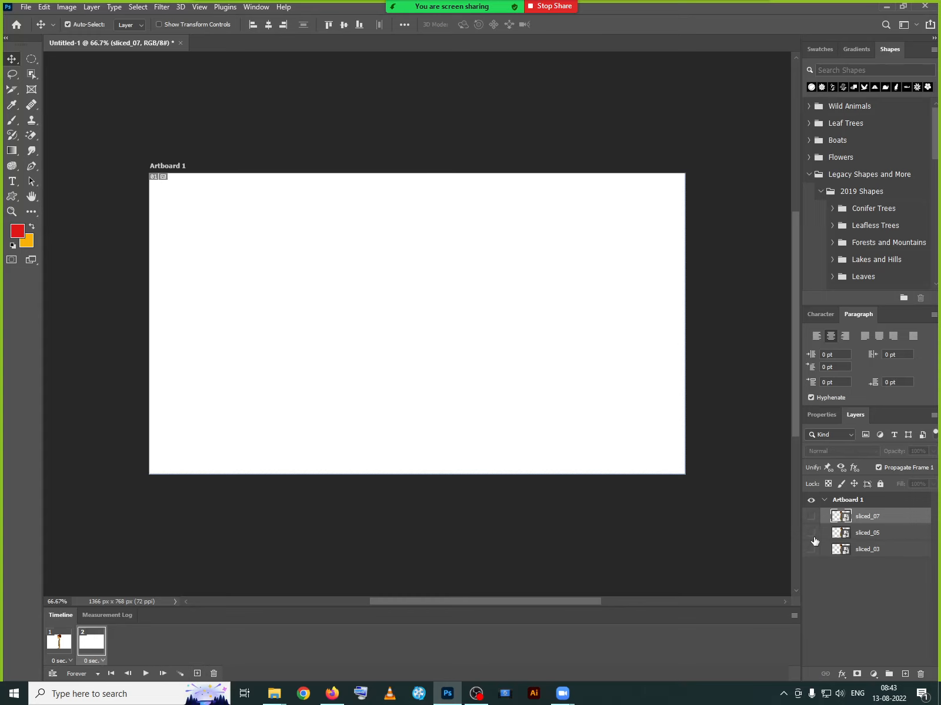
pyautogui.click(811, 533)
pyautogui.click(197, 676)
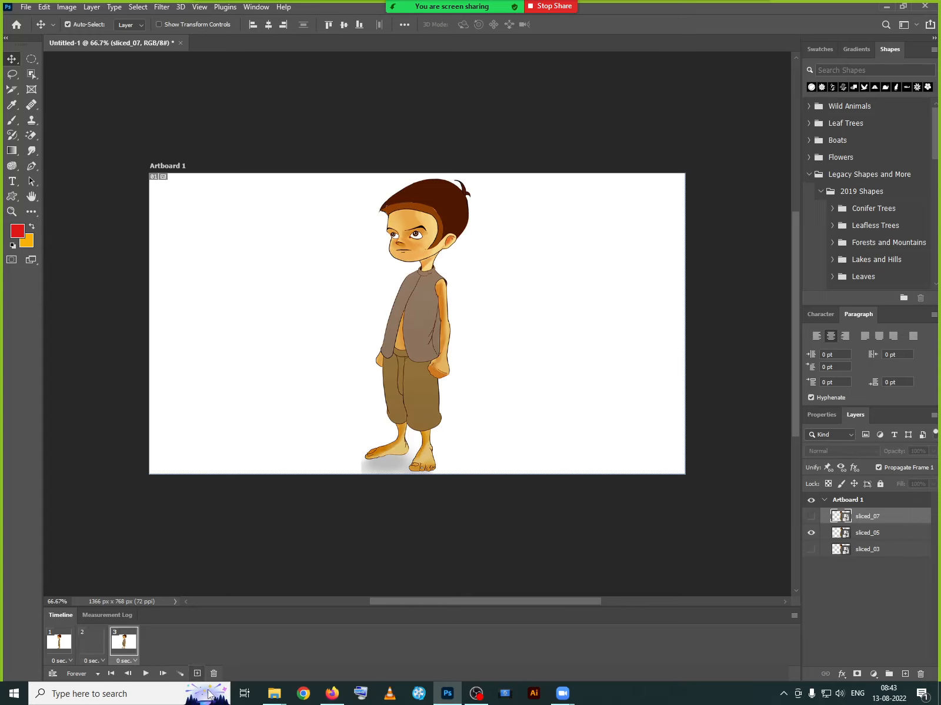
pyautogui.click(812, 517)
pyautogui.click(811, 532)
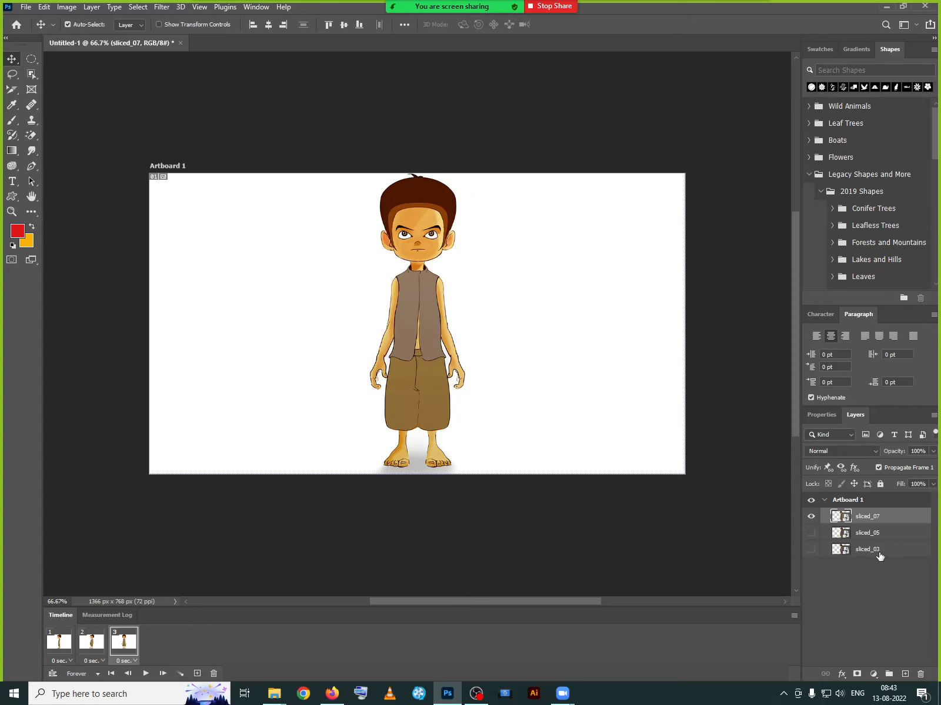
# Add a fourth frame showing only the sliced_05 layer.
pyautogui.click(196, 674)
pyautogui.click(810, 533)
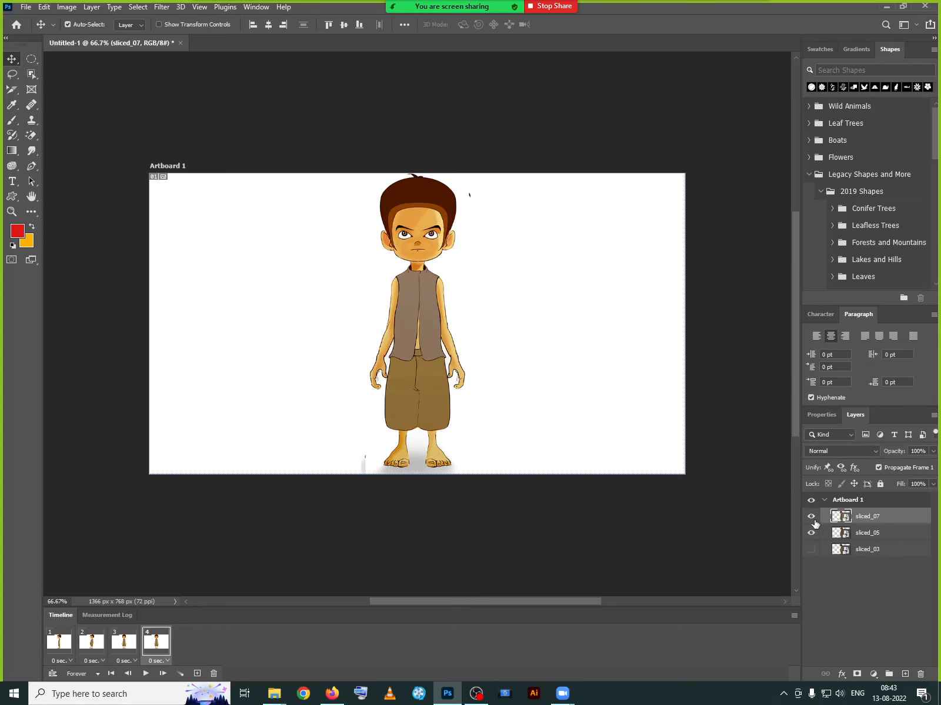
pyautogui.click(811, 517)
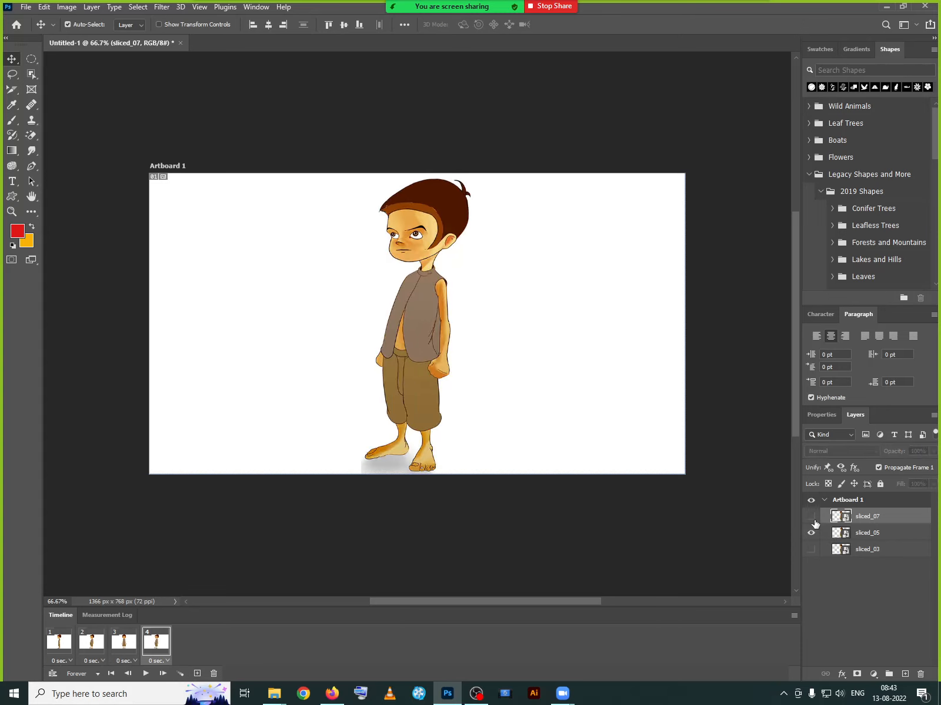
# Add a fifth frame showing only the sliced_03 layer.
pyautogui.click(196, 674)
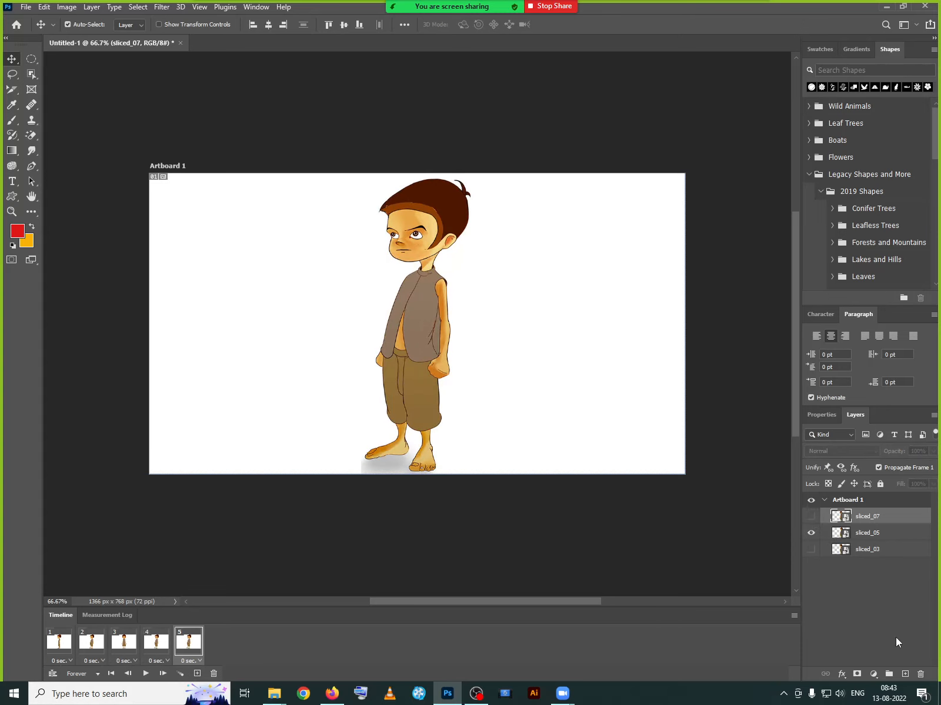
pyautogui.click(811, 549)
pyautogui.click(811, 532)
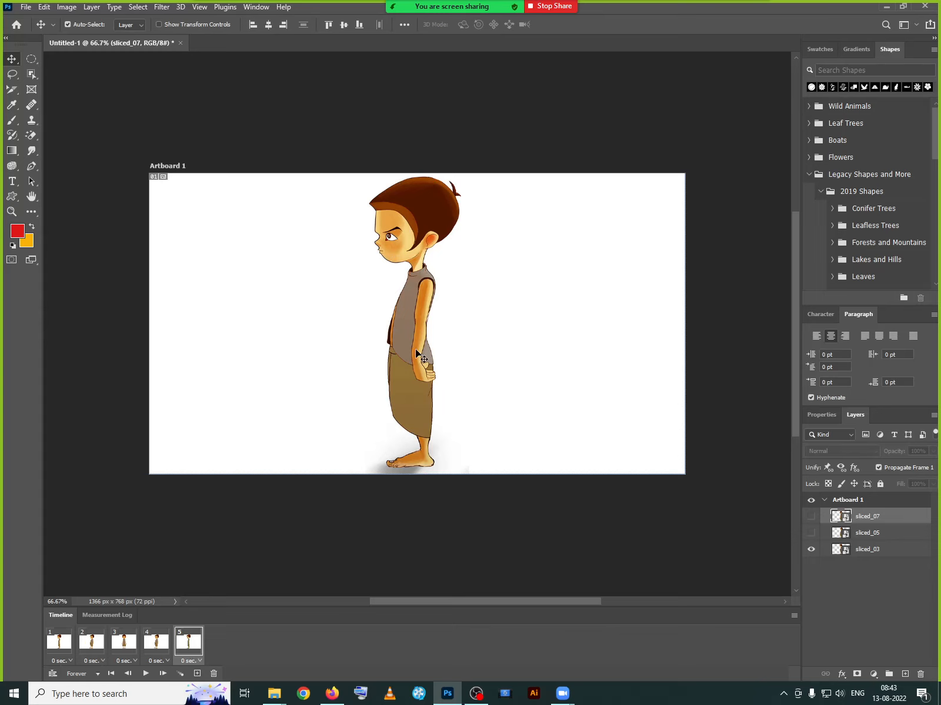
# Compare the first and fifth frames, delete the fifth frame and dismiss the Zoom meeting notice.
pyautogui.click(58, 643)
pyautogui.click(183, 643)
pyautogui.click(213, 673)
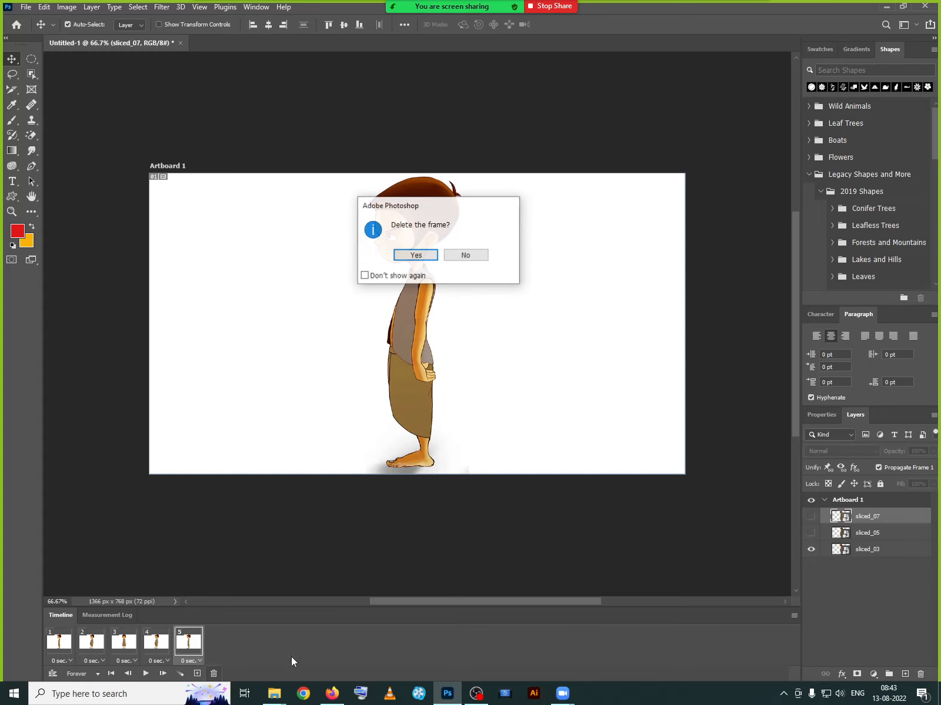
pyautogui.click(429, 259)
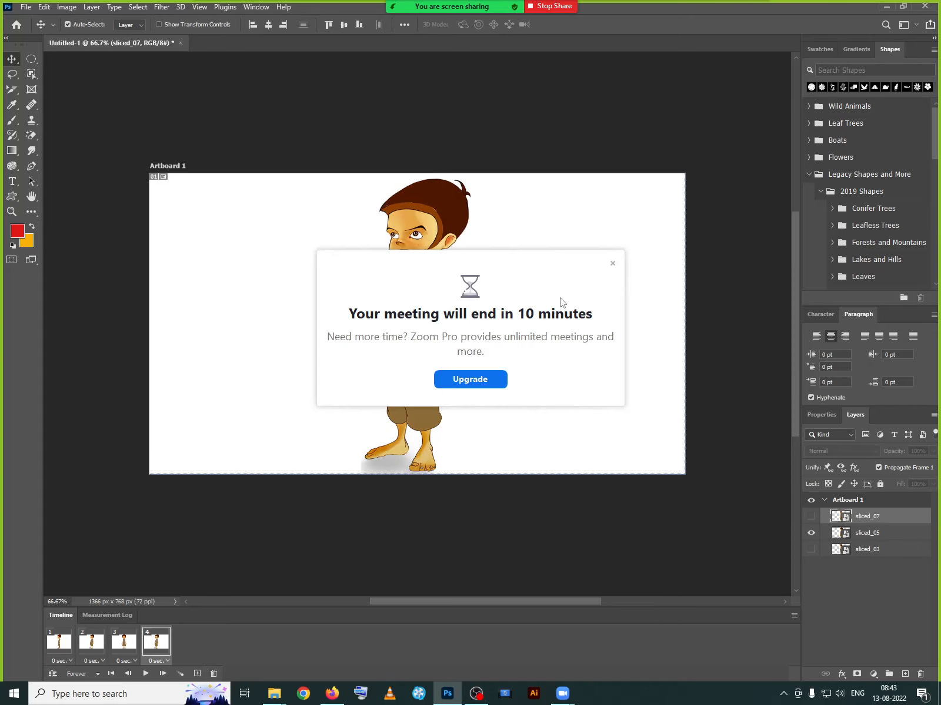
pyautogui.click(612, 263)
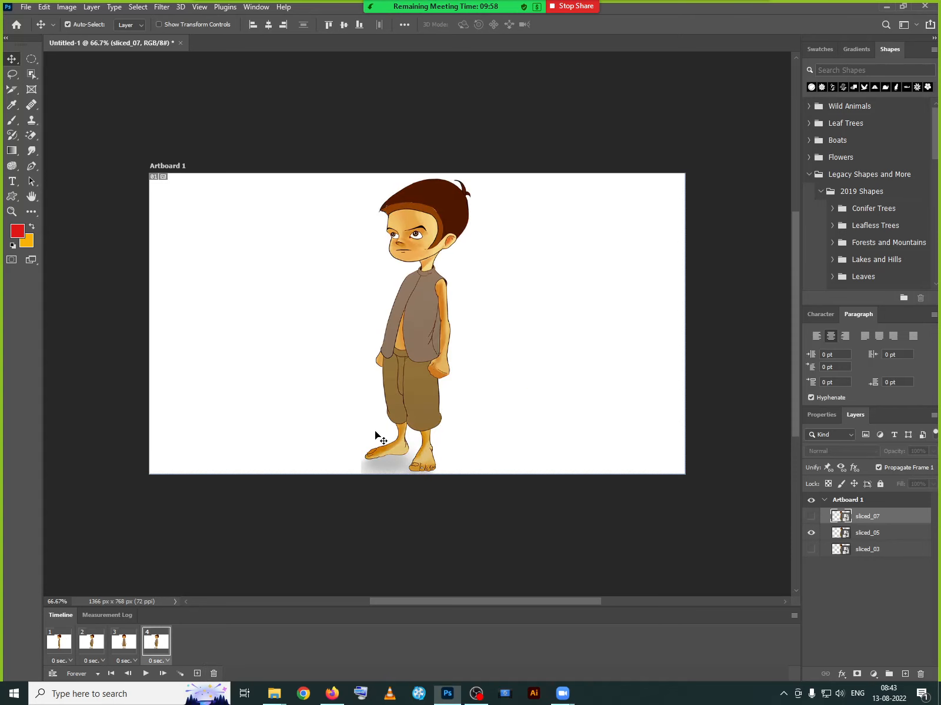
# Select frames 1 to 4 and duplicate the set repeatedly until the animation has 16 frames.
pyautogui.click(57, 645)
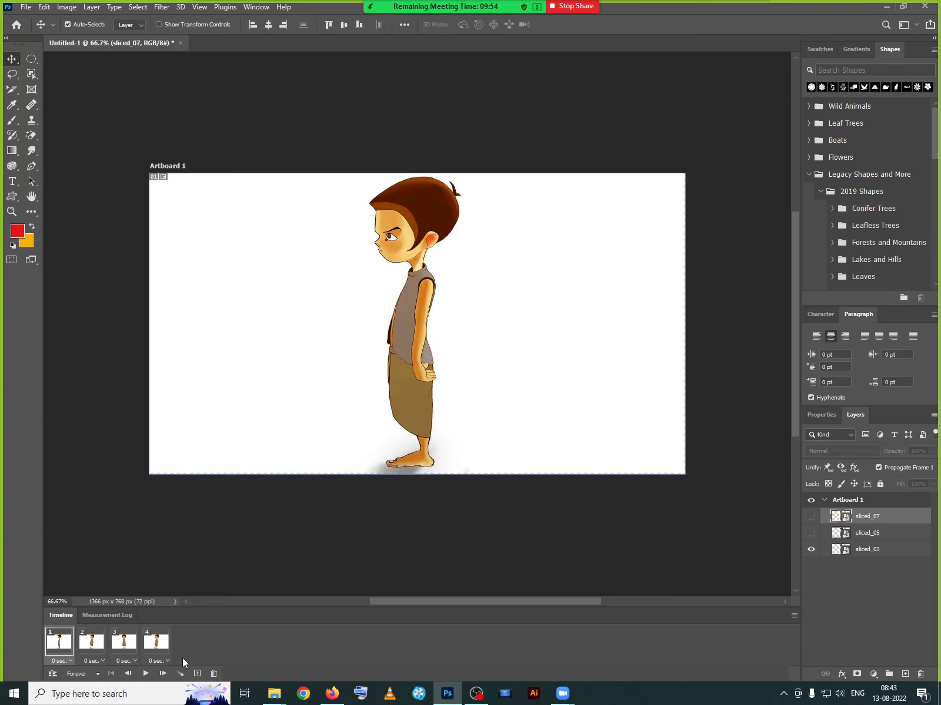
pyautogui.keyDown('shift'); pyautogui.click(163, 650); pyautogui.keyUp('shift')
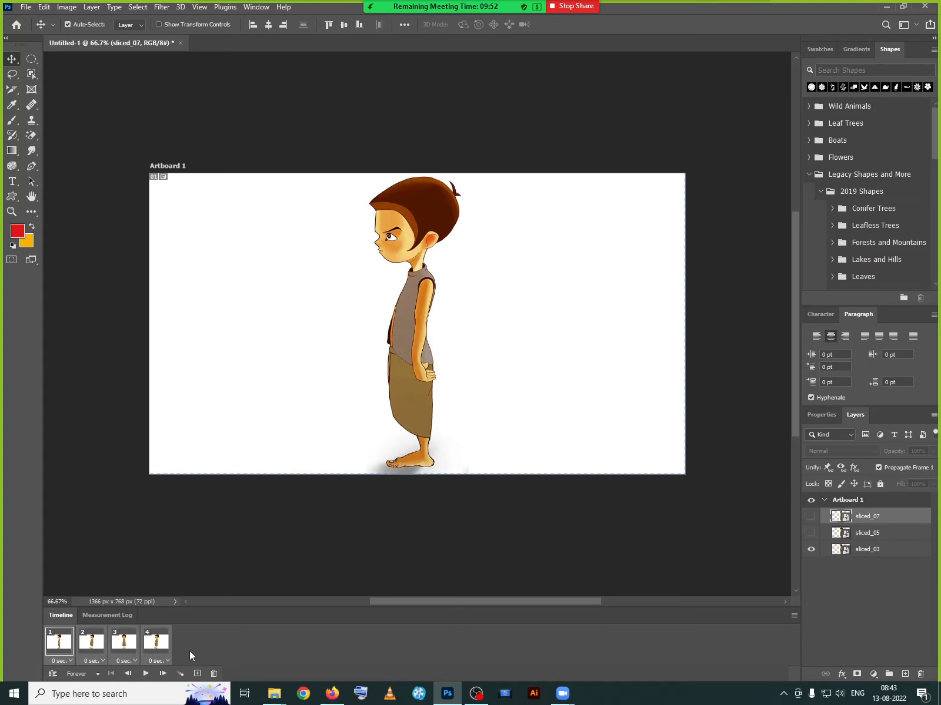
pyautogui.moveTo(58, 647); pyautogui.dragTo(198, 673)
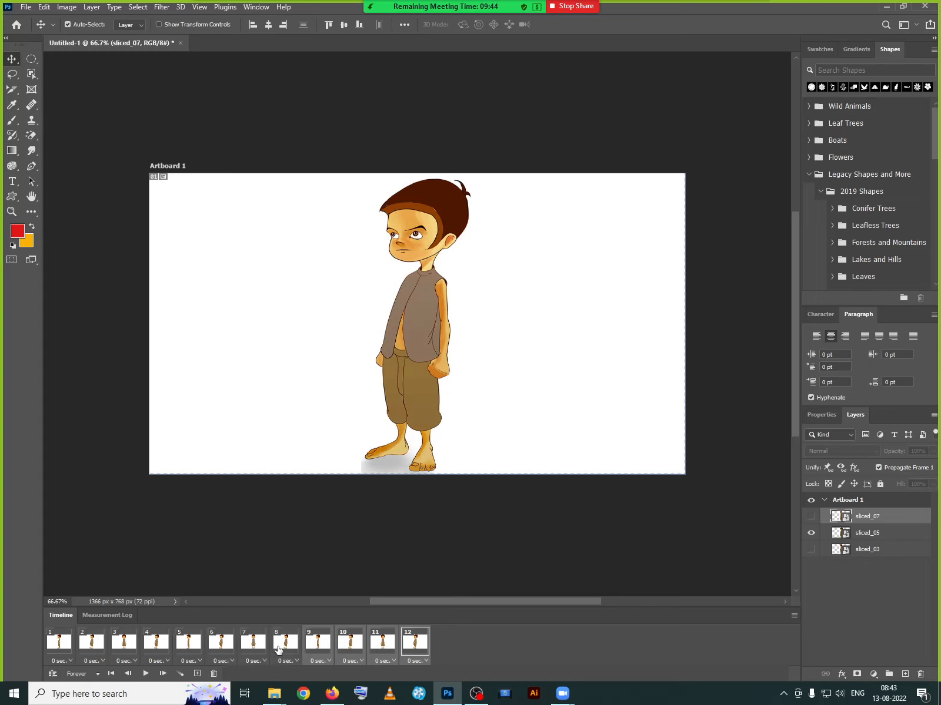
pyautogui.moveTo(308, 647); pyautogui.dragTo(197, 673)
# Play the frame animation from the first frame.
pyautogui.click(60, 646)
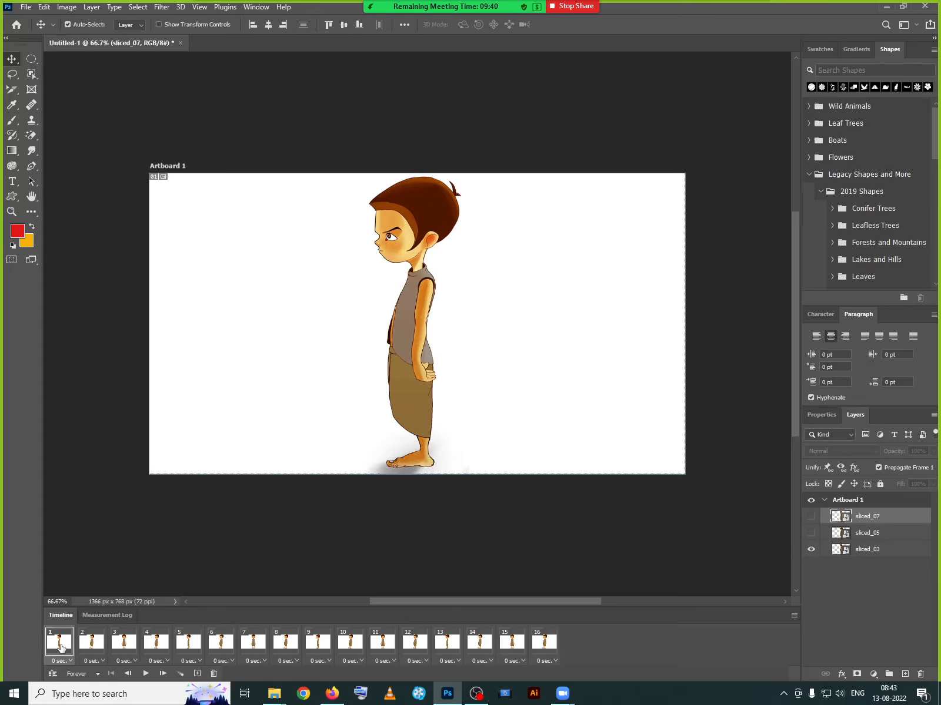
pyautogui.click(144, 674)
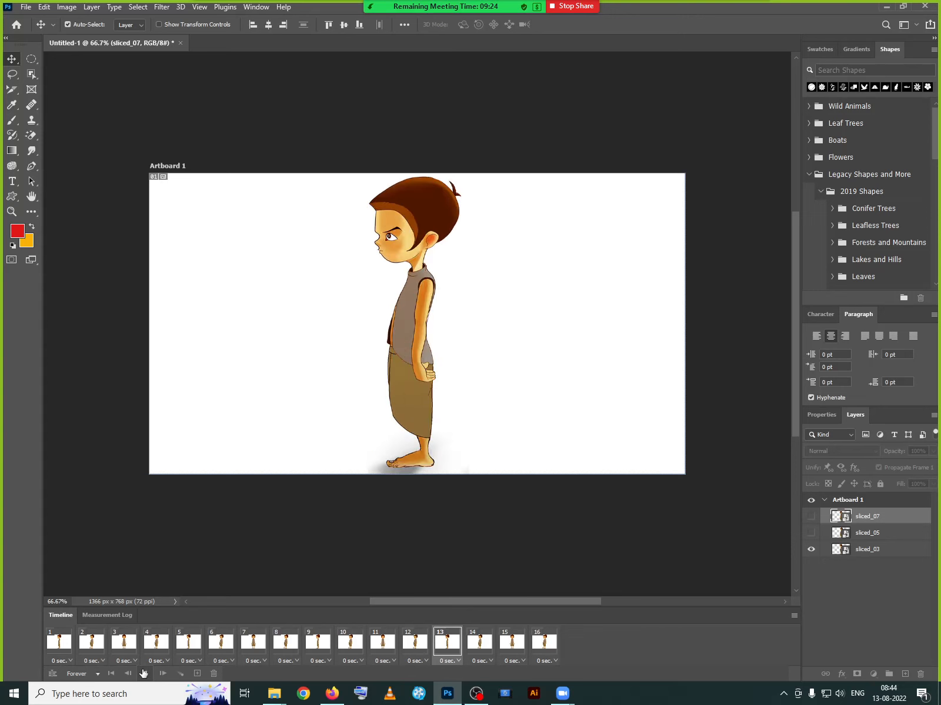
# Close the animation document without saving and create a 1366 x 768 px, 72 ppi Web Most Common document.
pyautogui.click(180, 43)
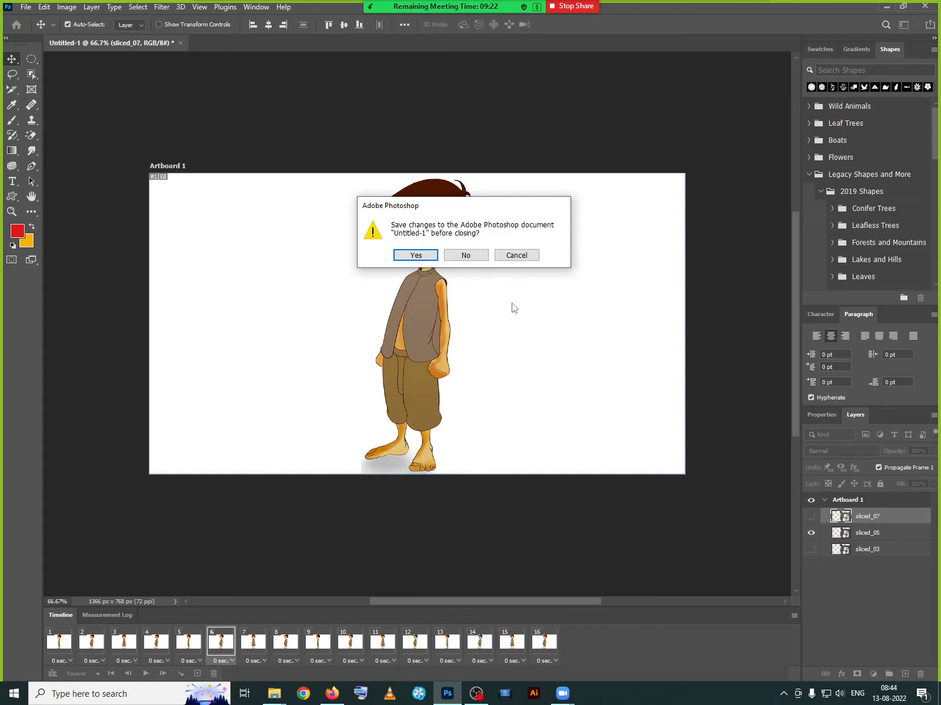
pyautogui.click(465, 255)
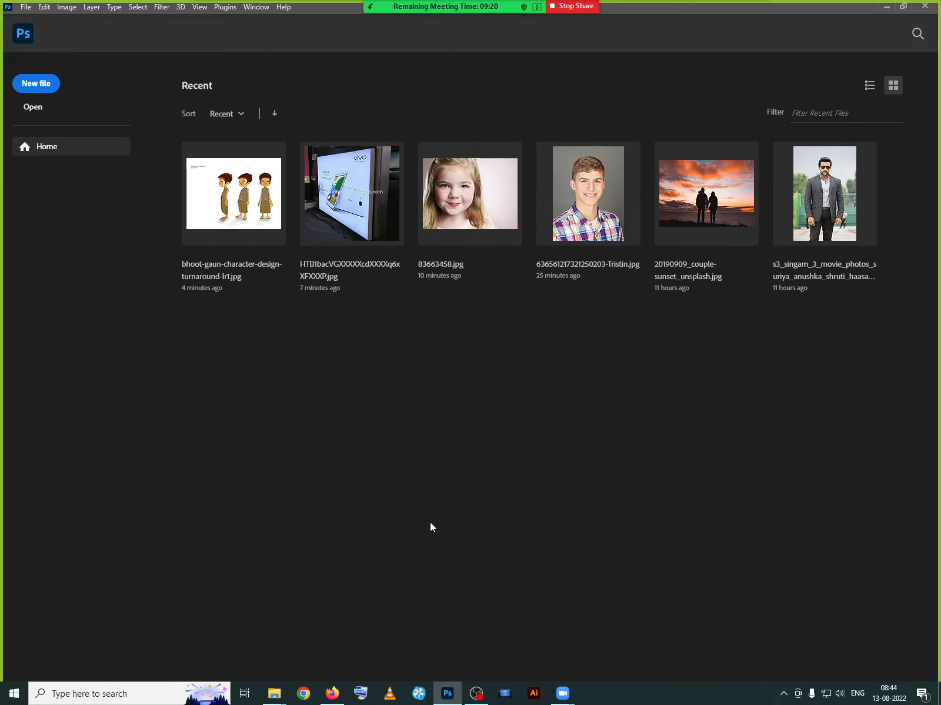
pyautogui.click(36, 85)
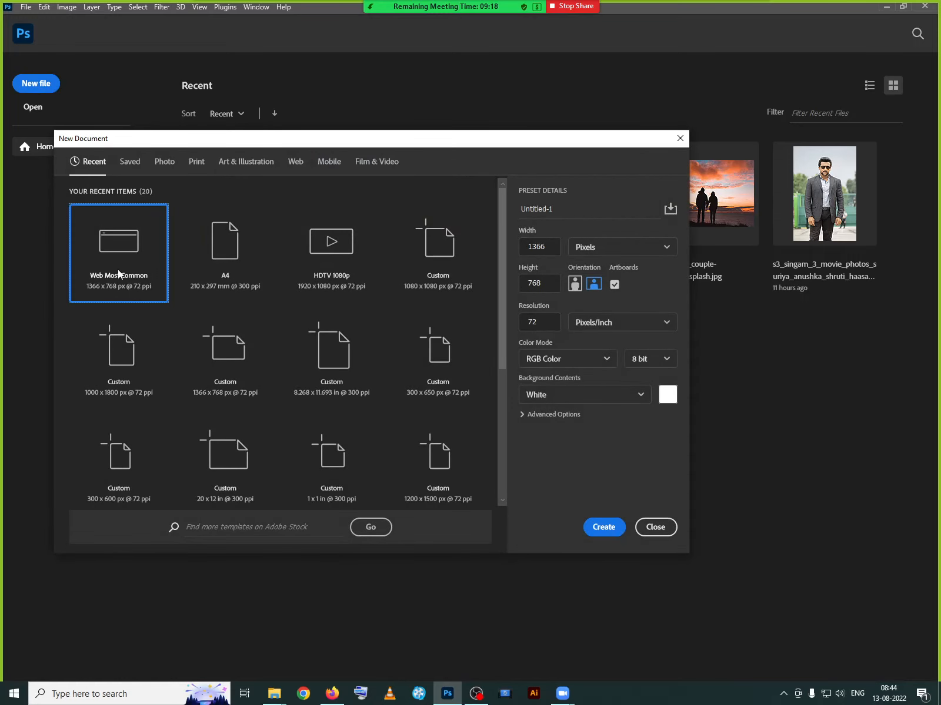
pyautogui.click(598, 532)
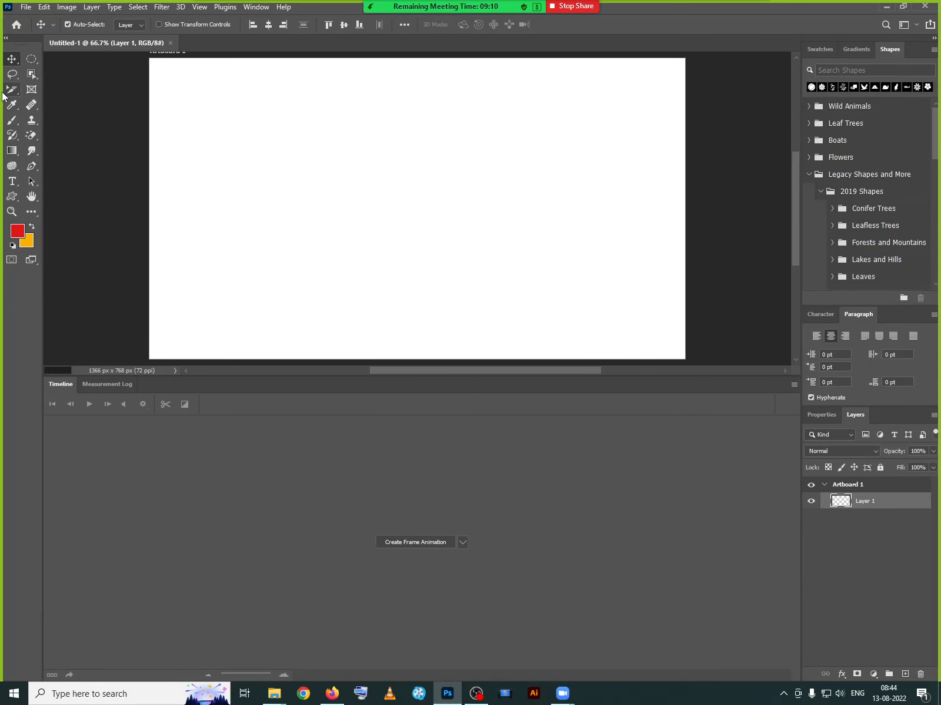
pyautogui.click(5, 92)
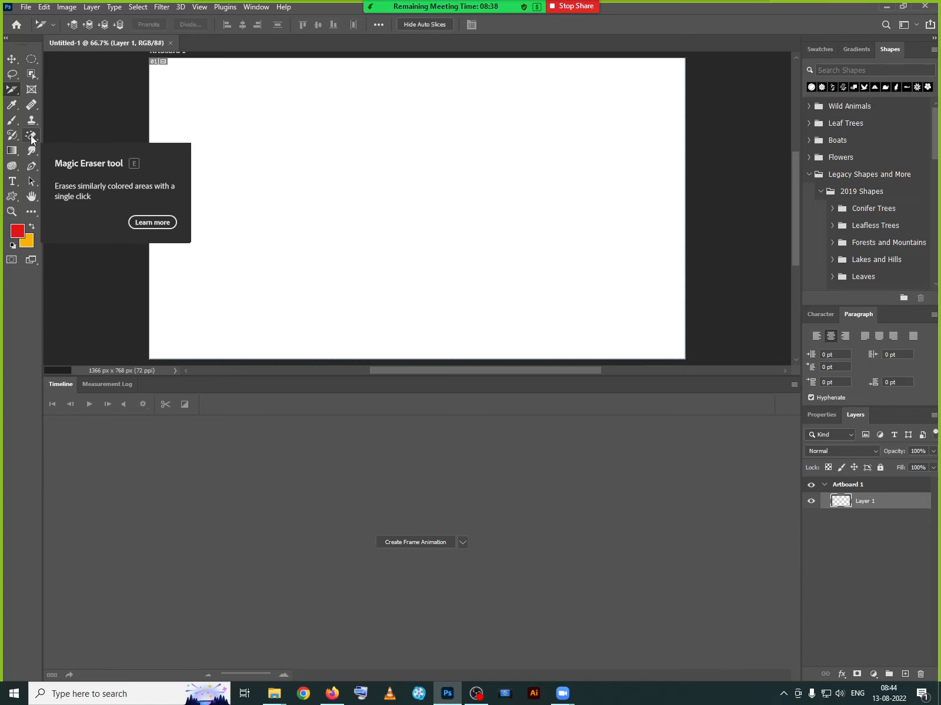
pyautogui.moveTo(483, 4)
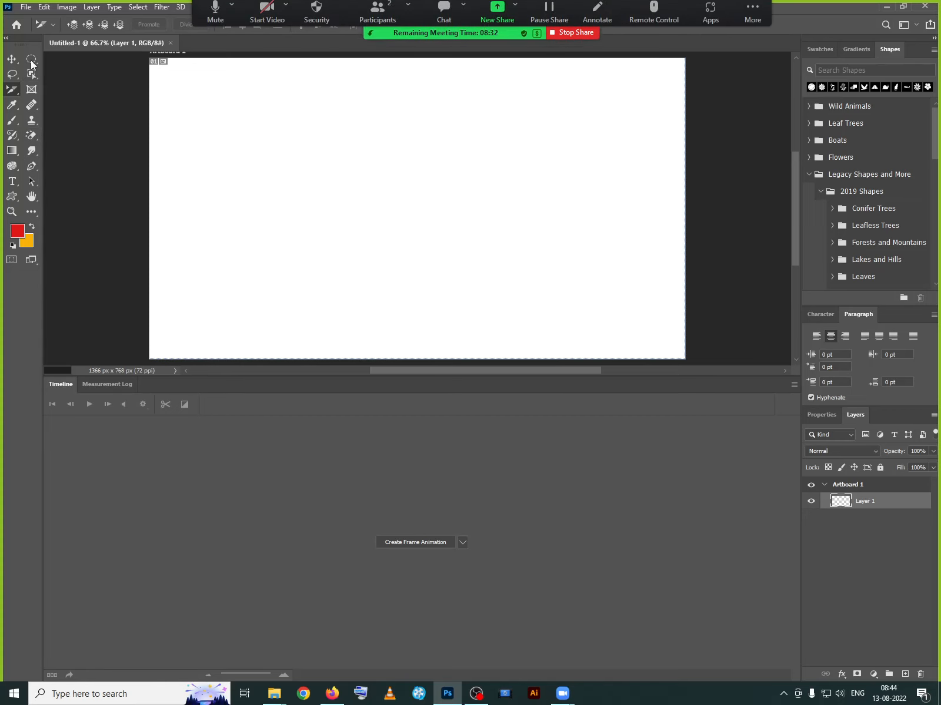
pyautogui.press('v')
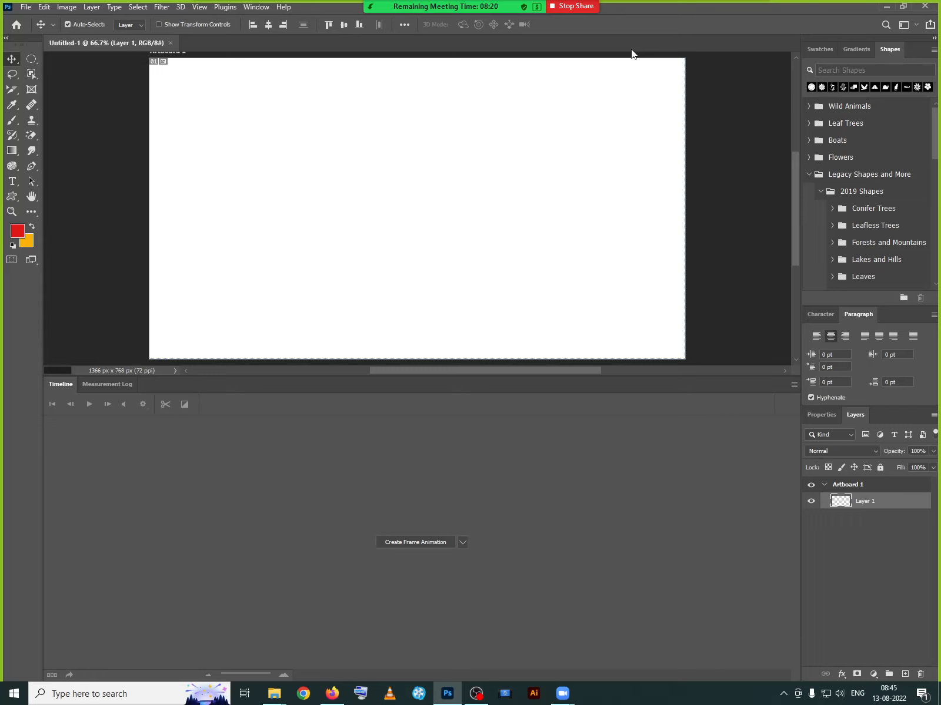
# End the Zoom screen share and meeting, and close the Zoom window.
pyautogui.click(579, 9)
pyautogui.click(915, 667)
pyautogui.click(875, 626)
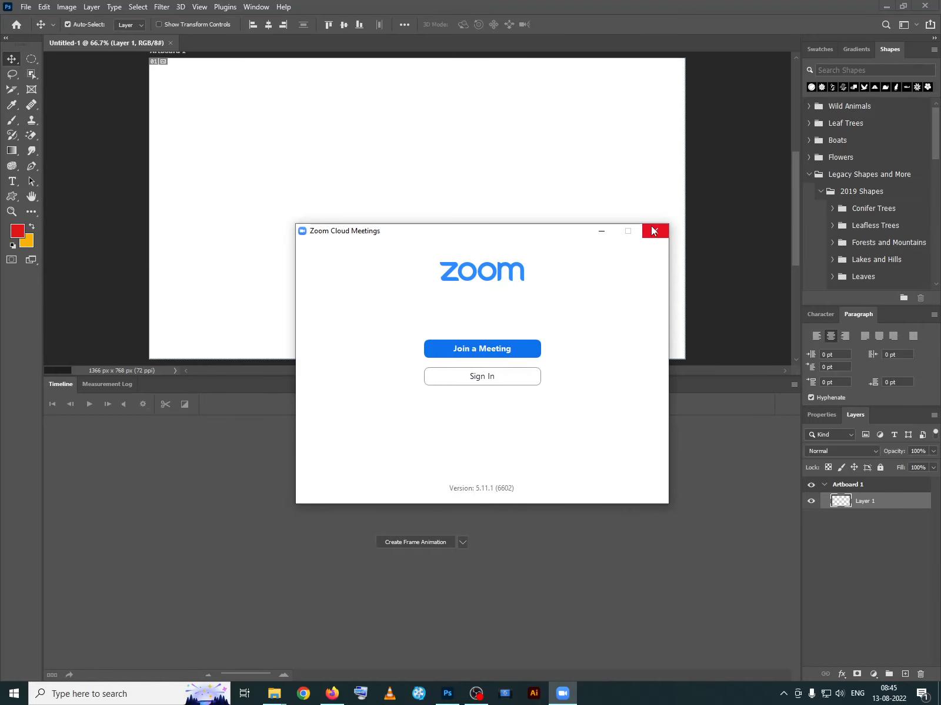
pyautogui.click(653, 233)
# Close the blank document and minimize Photoshop.
pyautogui.click(171, 43)
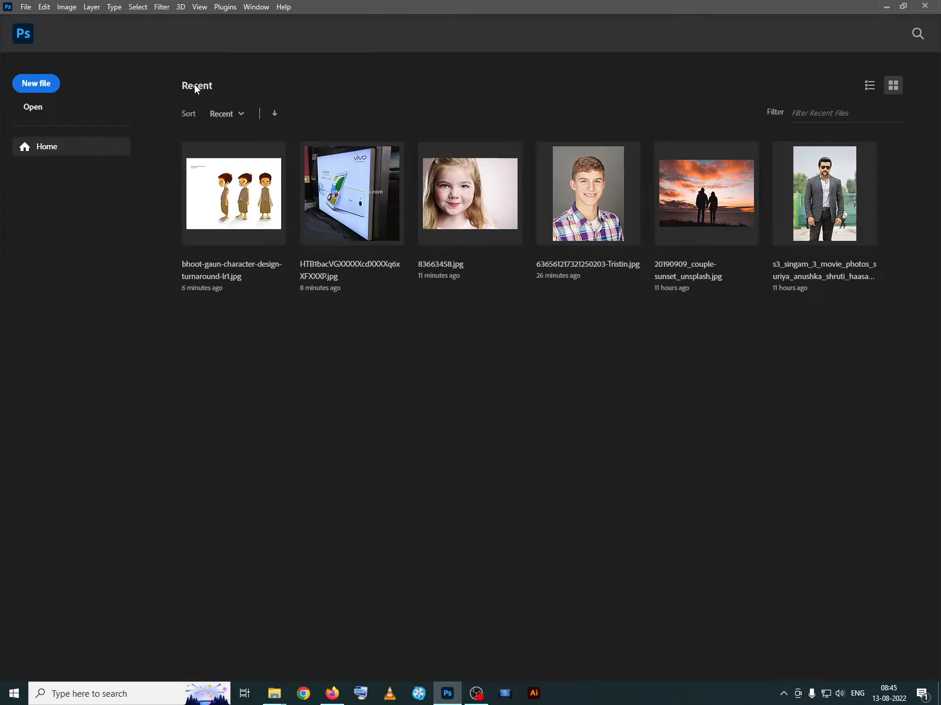
pyautogui.click(447, 694)
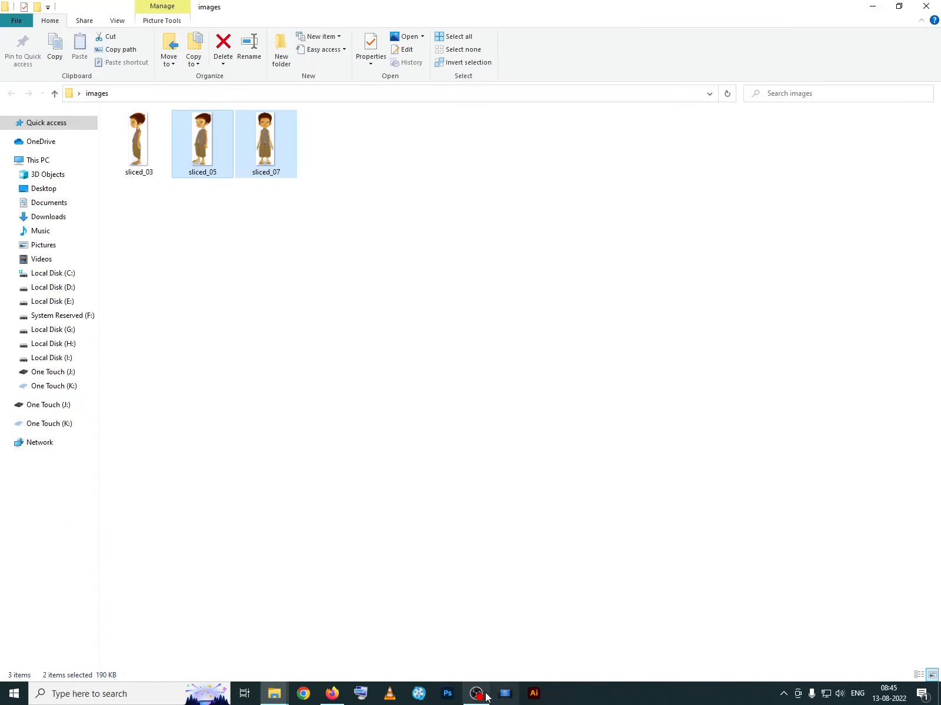